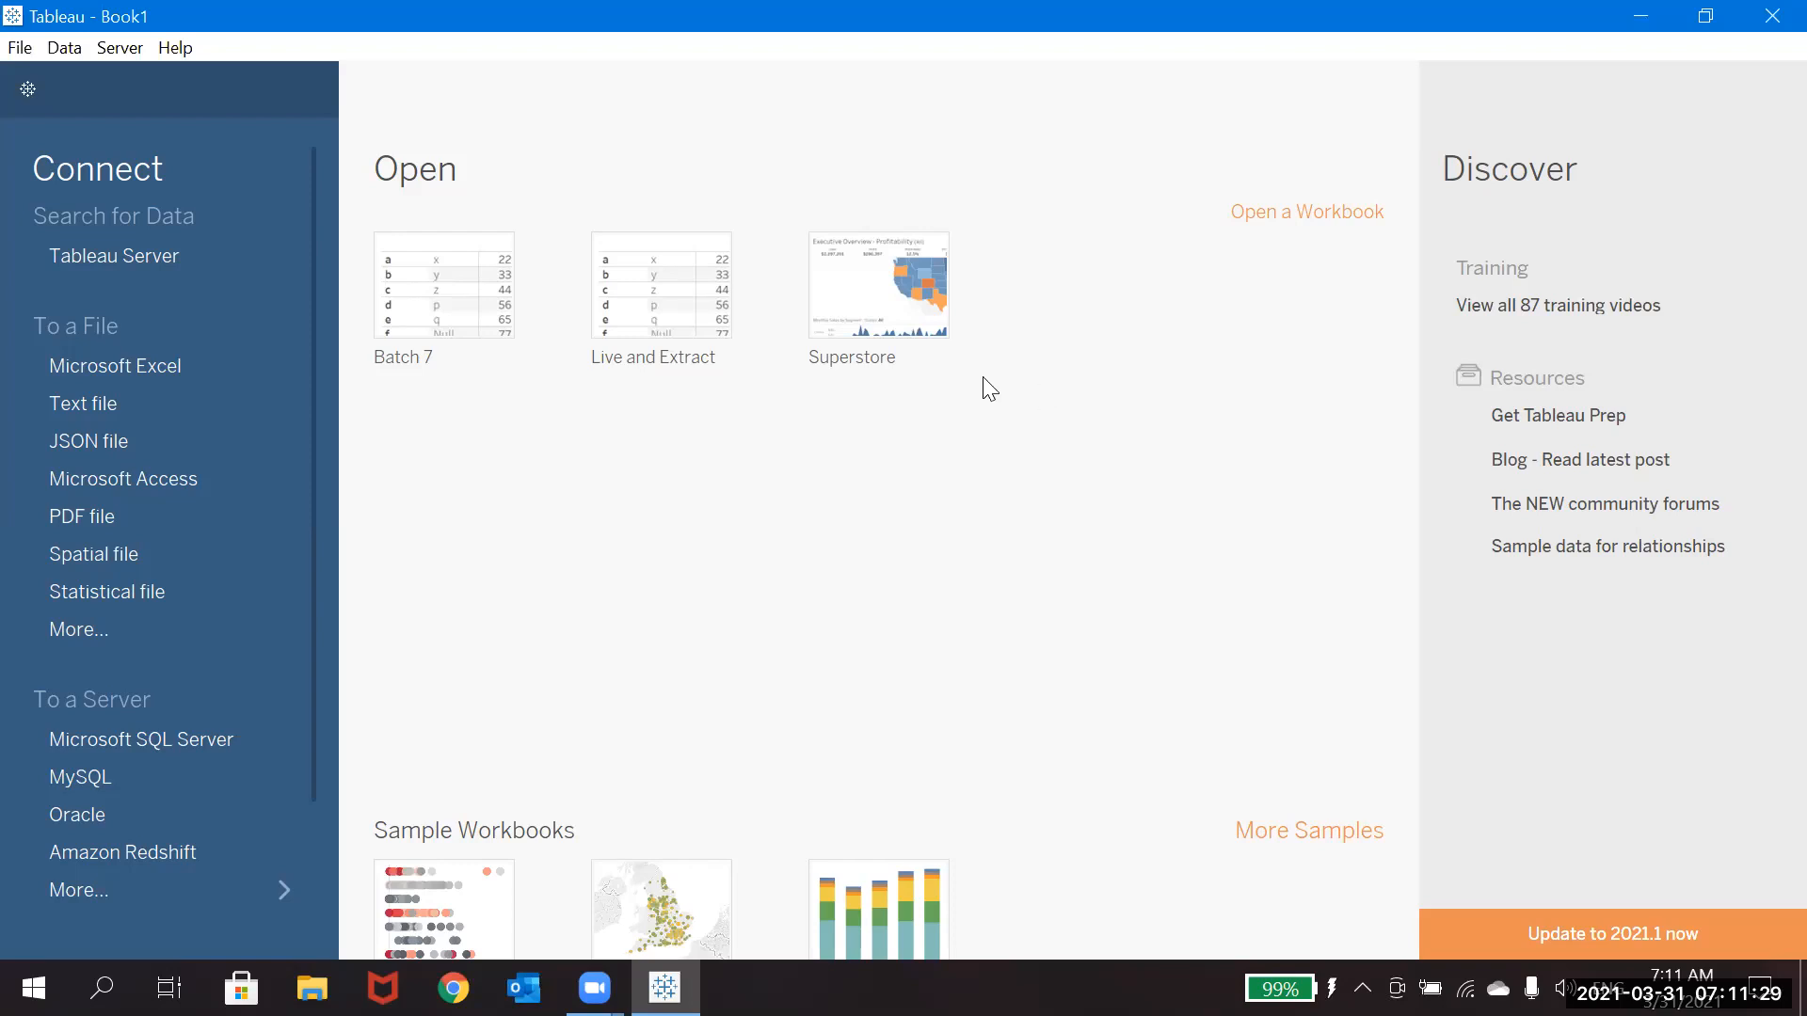
Connect to the Excel file Sample - Superstore in Documents, My Tableau Repository, Datasources, 2020.4, en_US-US.
{"action": "left_click", "coordinate": [130, 371]}
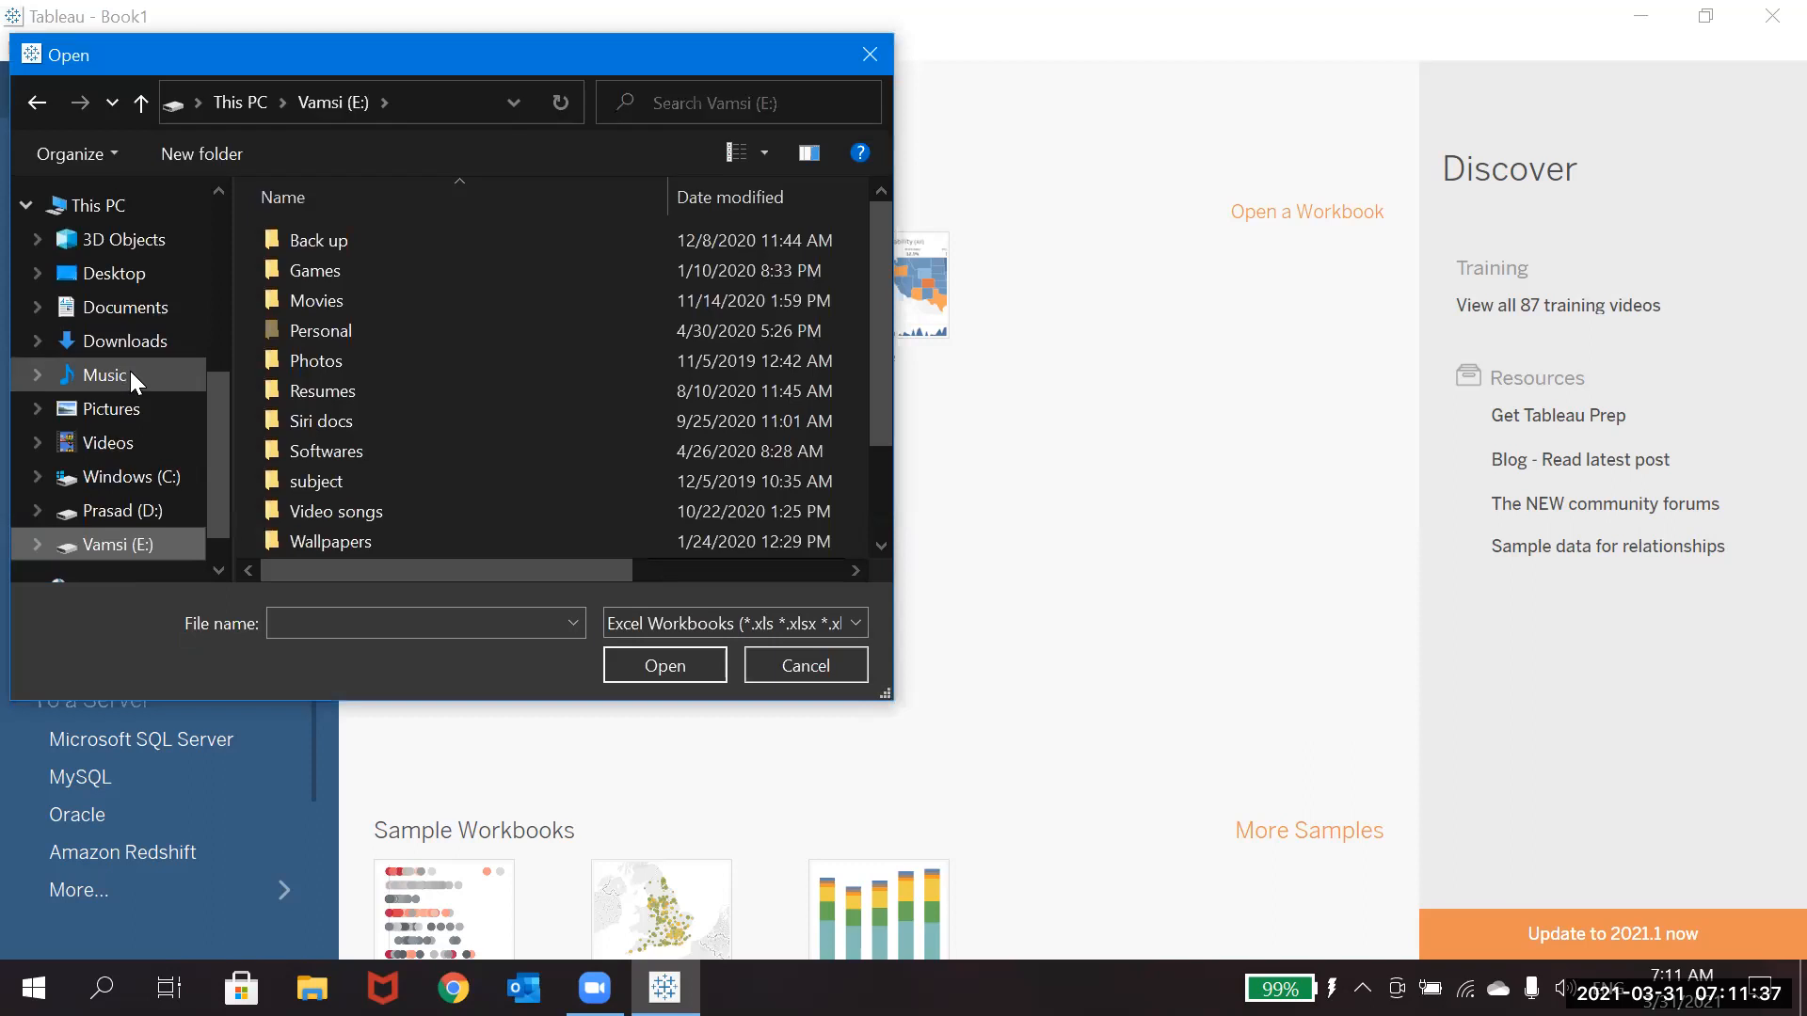
{"action": "left_click", "coordinate": [138, 312]}
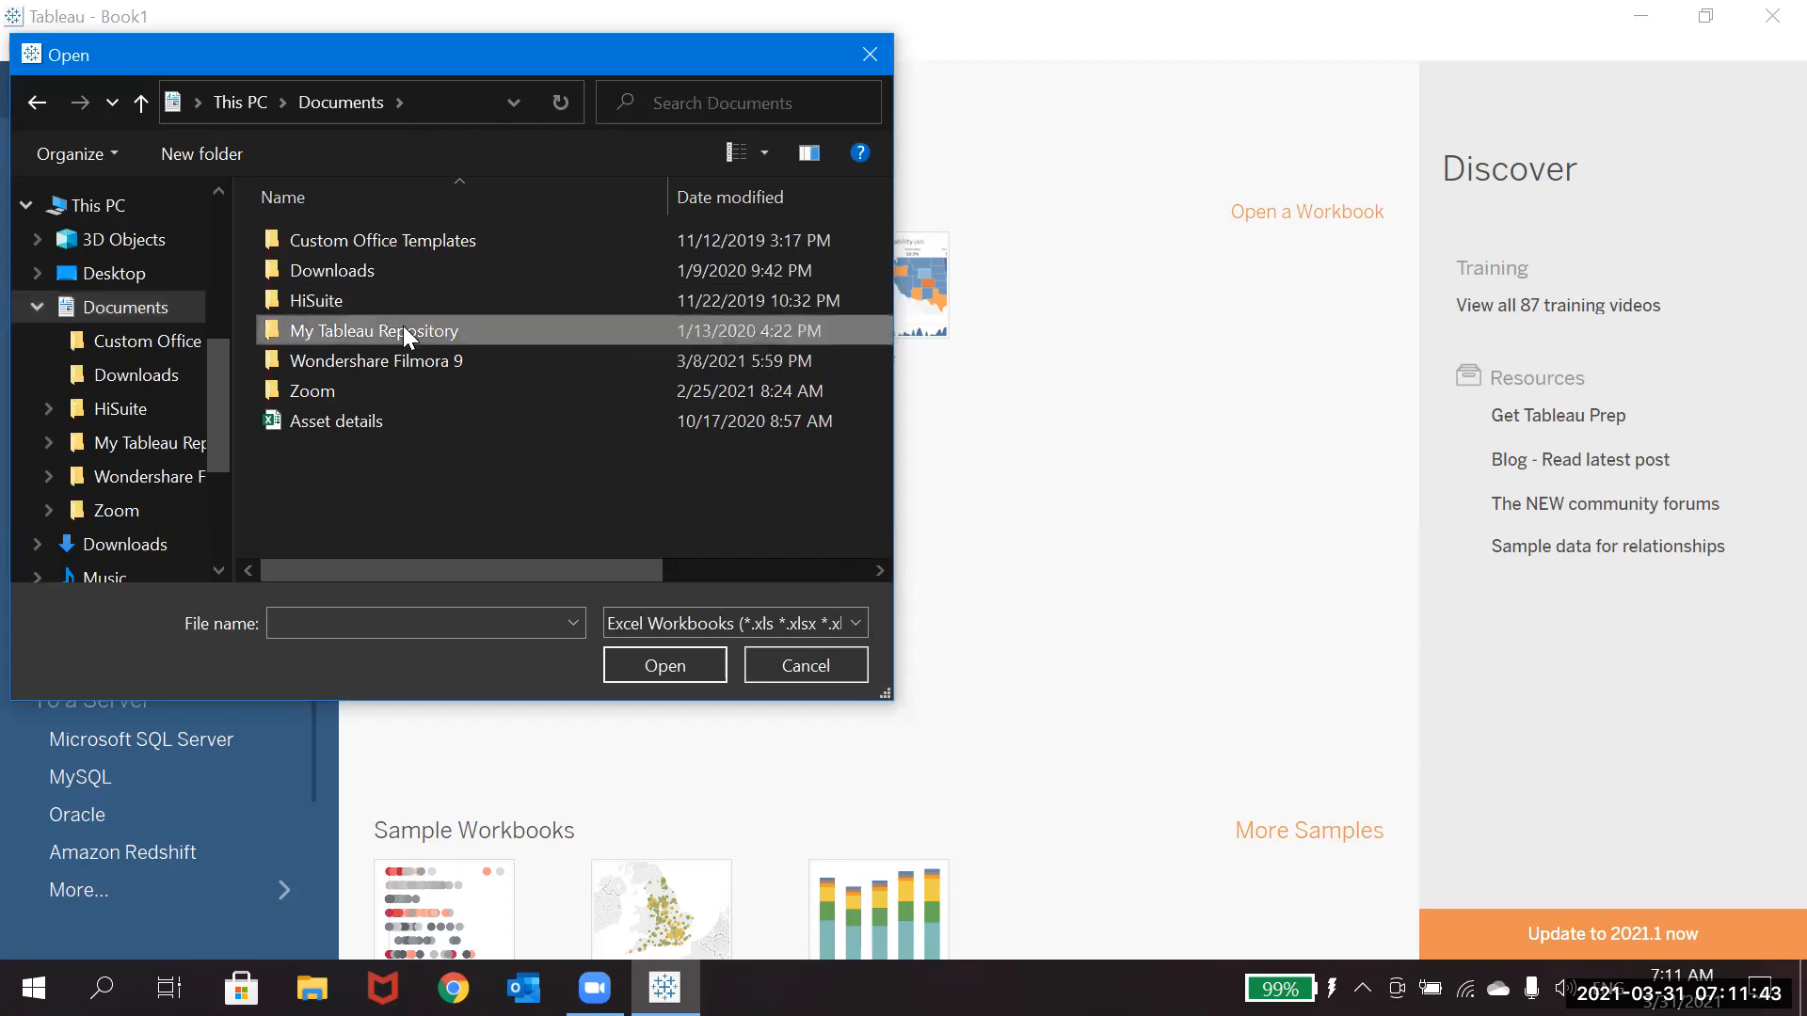
{"action": "double_click", "coordinate": [403, 325]}
{"action": "double_click", "coordinate": [366, 301]}
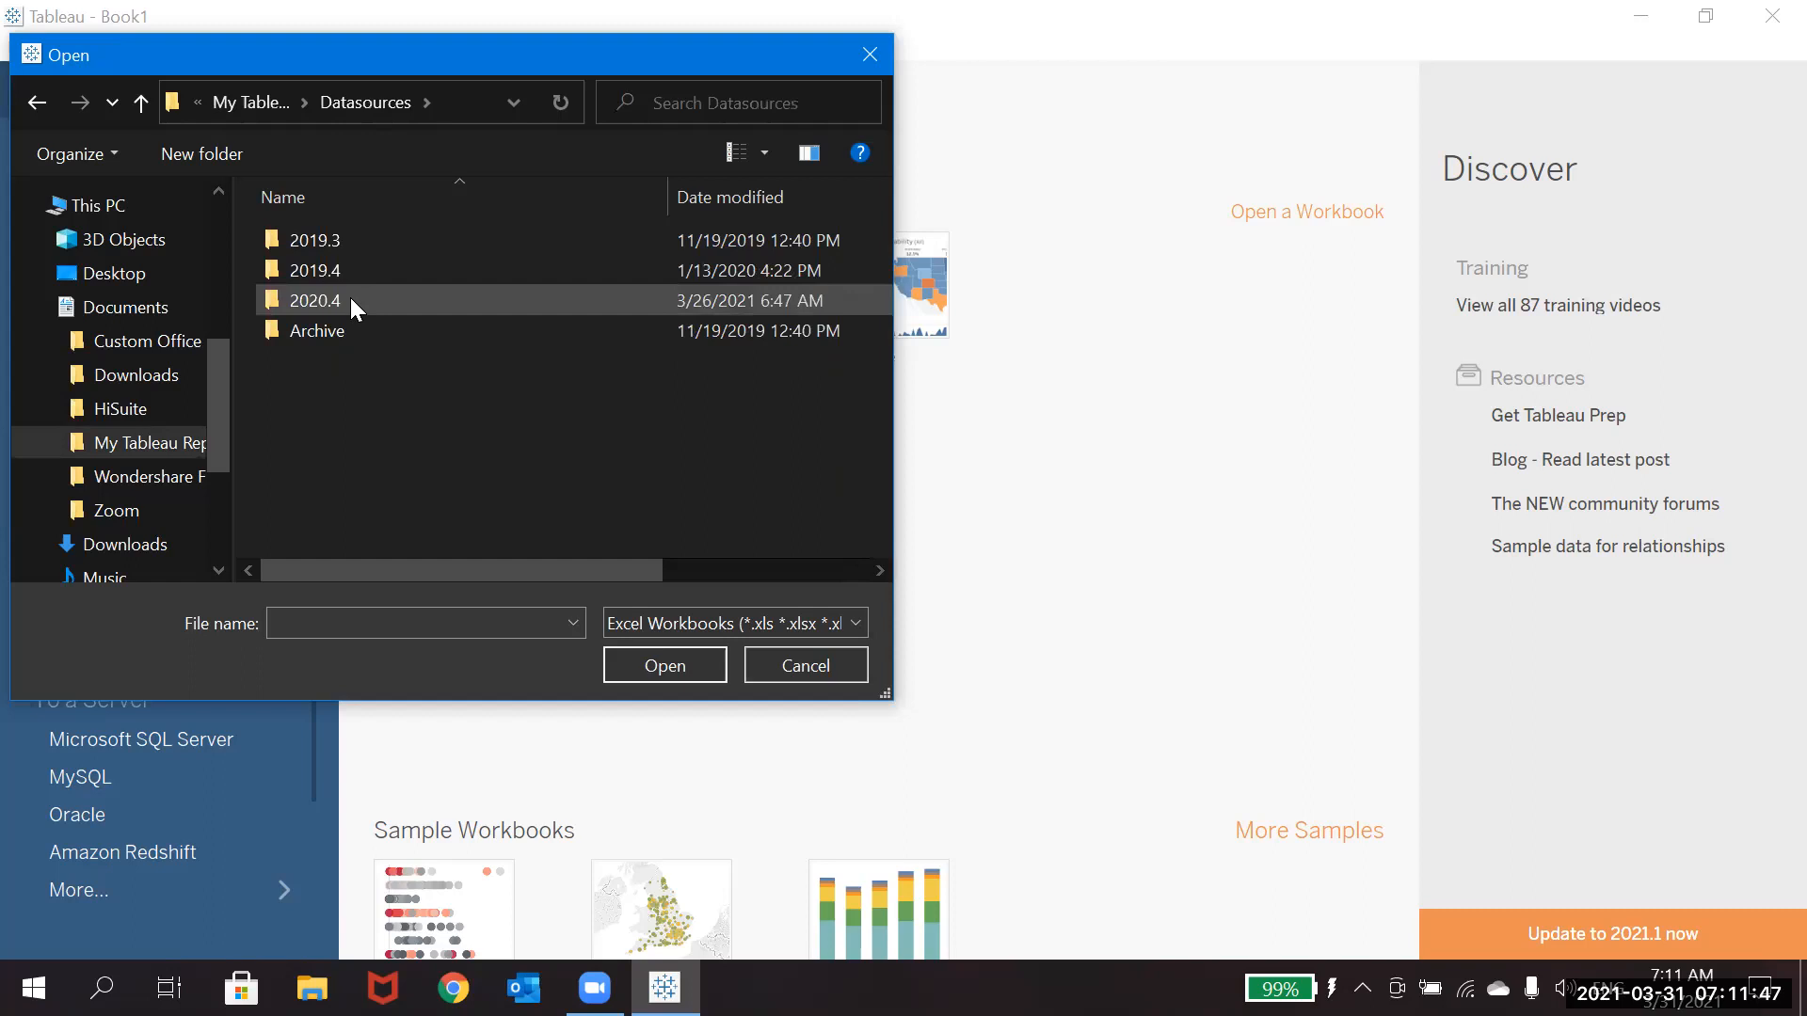
{"action": "double_click", "coordinate": [350, 297]}
{"action": "double_click", "coordinate": [357, 270]}
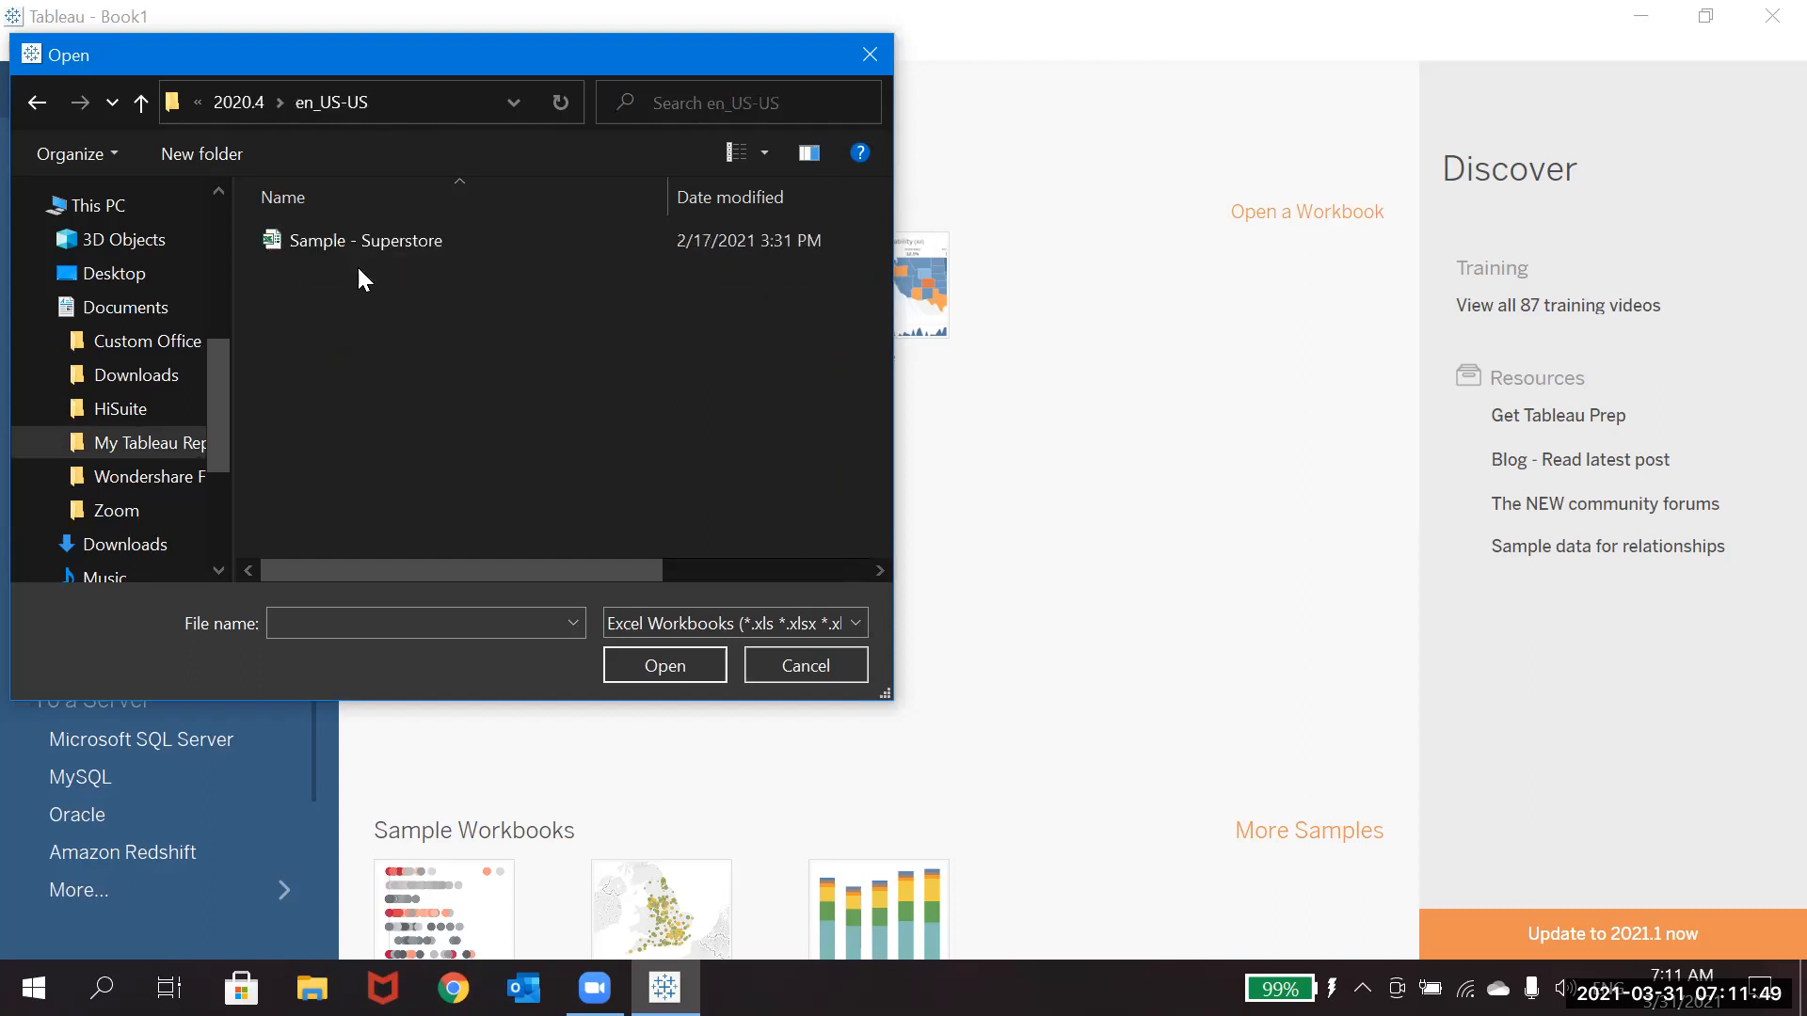
{"action": "left_click", "coordinate": [358, 243]}
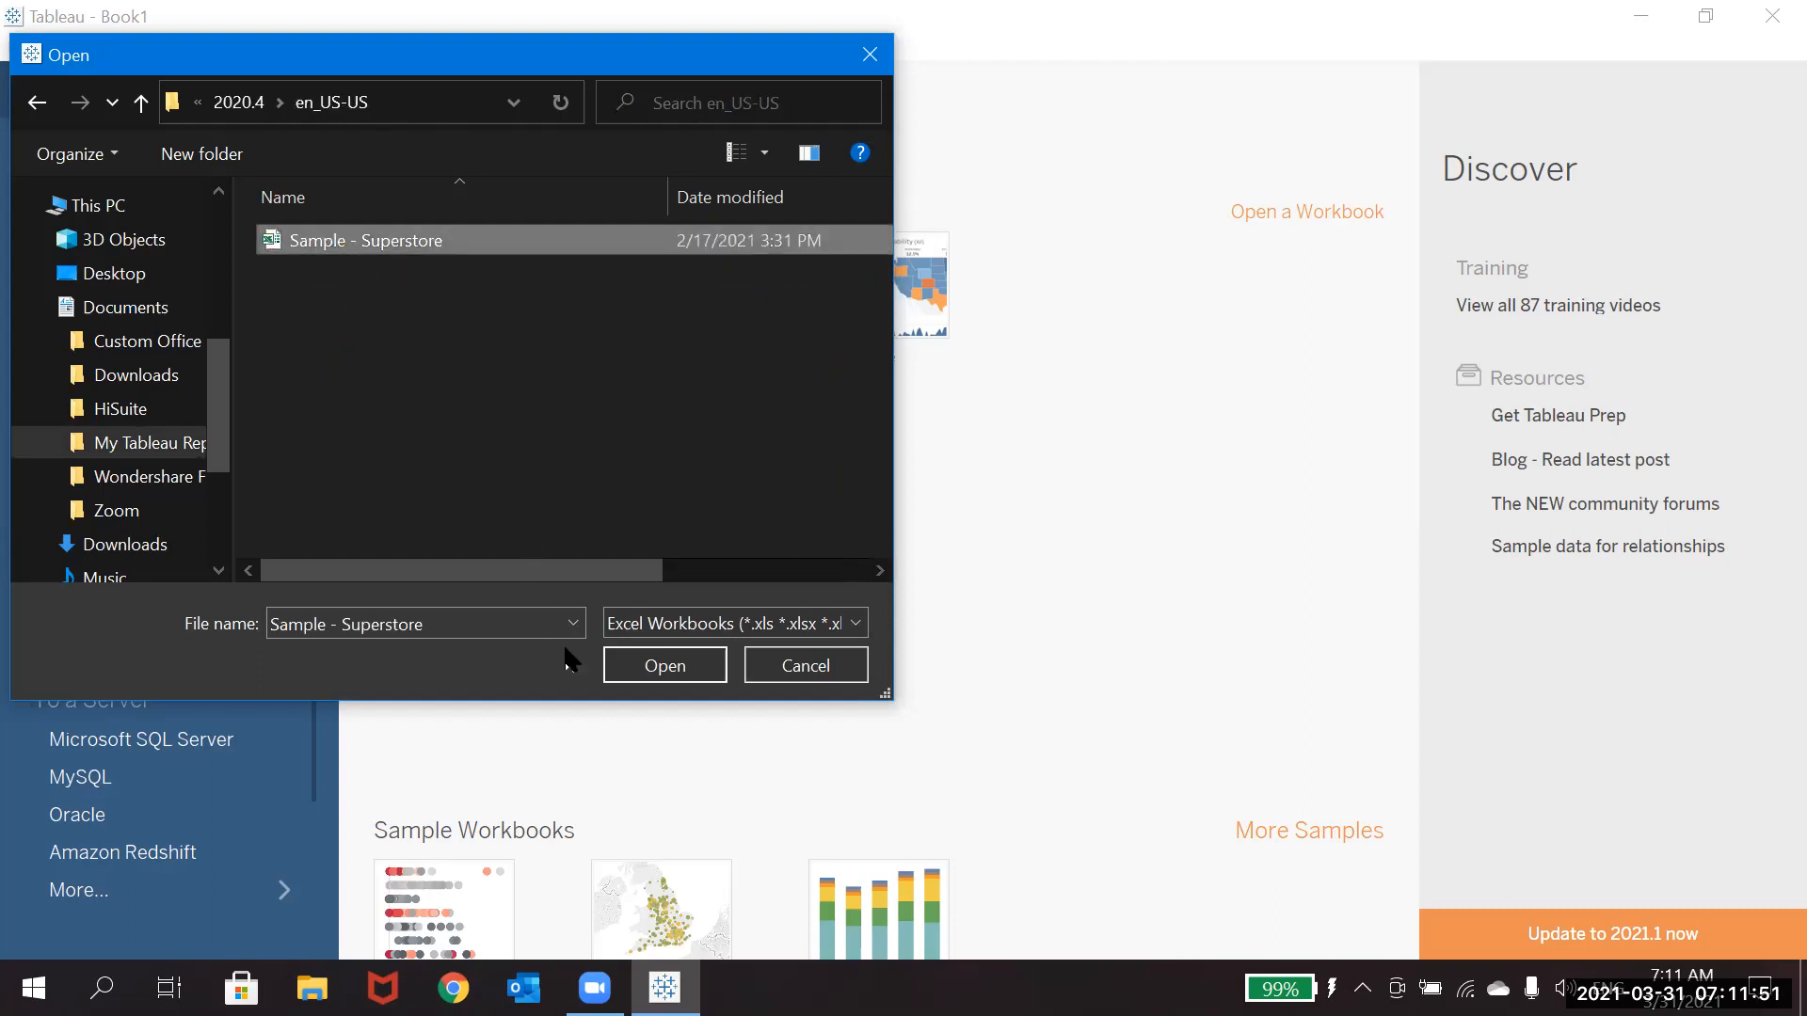
{"action": "left_click", "coordinate": [664, 666]}
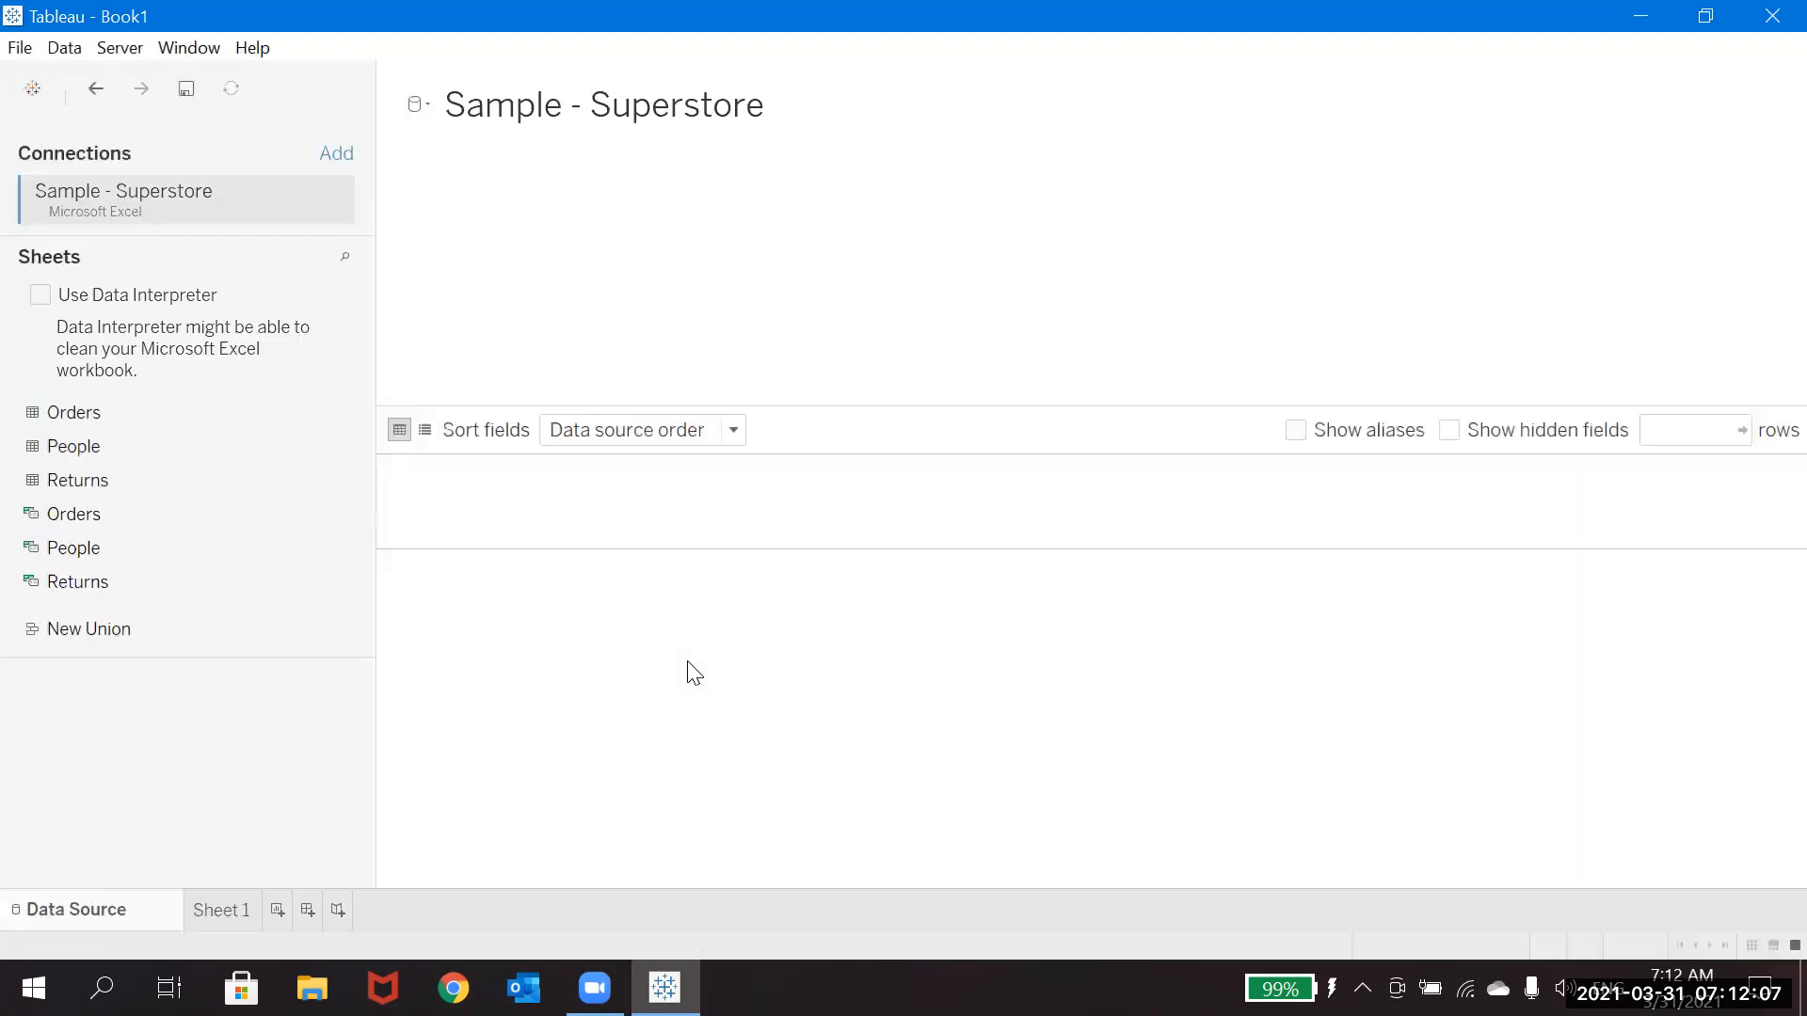
Add the Orders table to the data source canvas and go to Sheet 1.
{"action": "left_click", "coordinate": [143, 420]}
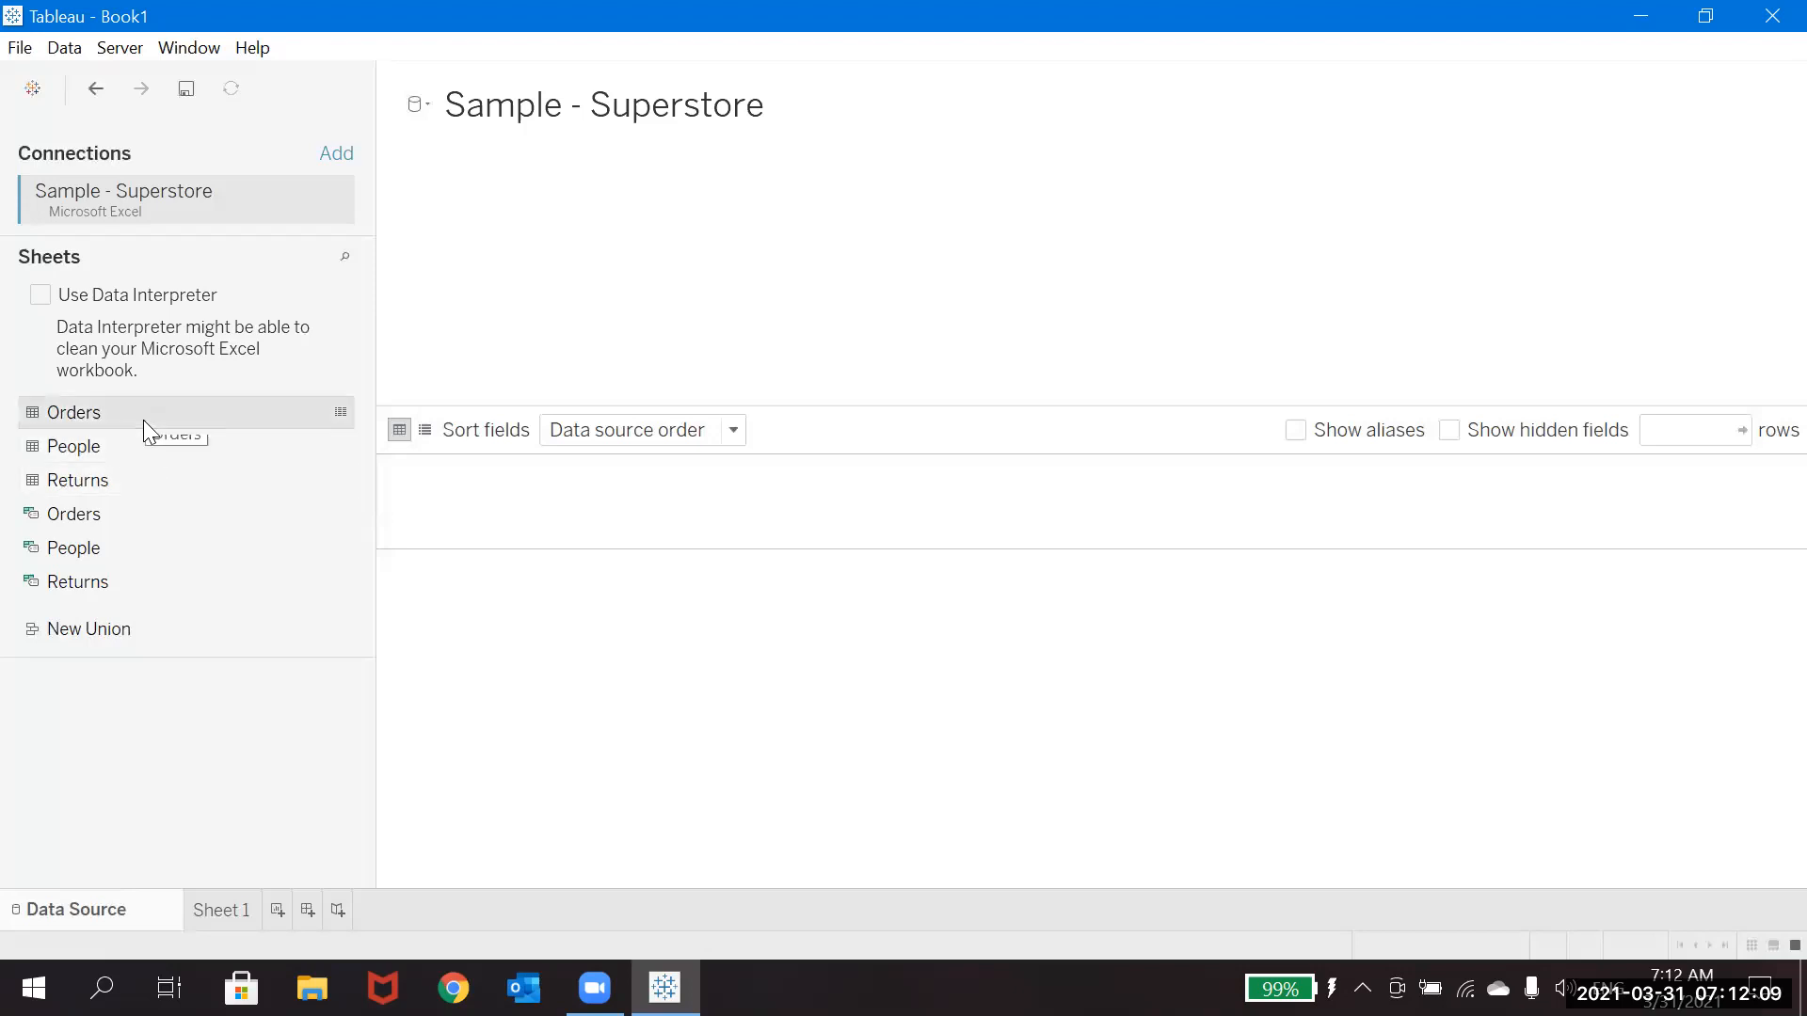
{"action": "left_click_drag", "start_coordinate": [617, 222], "coordinate": [617, 222]}
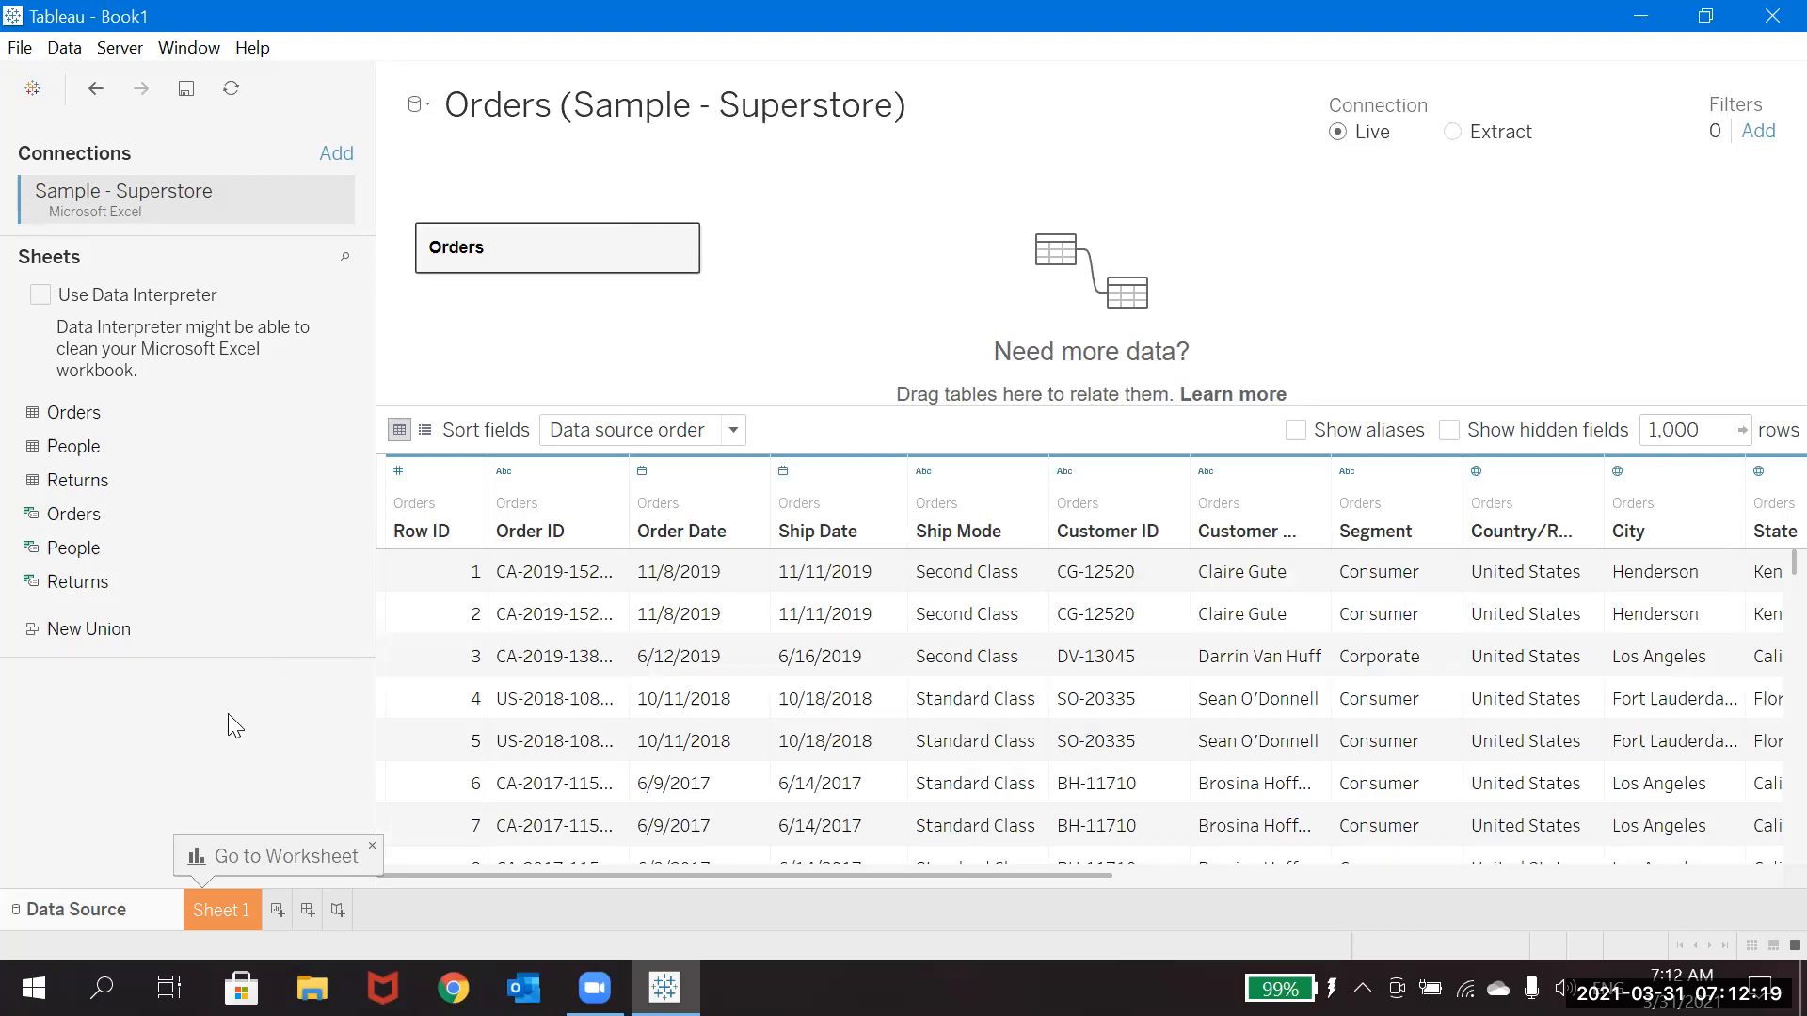
{"action": "left_click", "coordinate": [230, 905]}
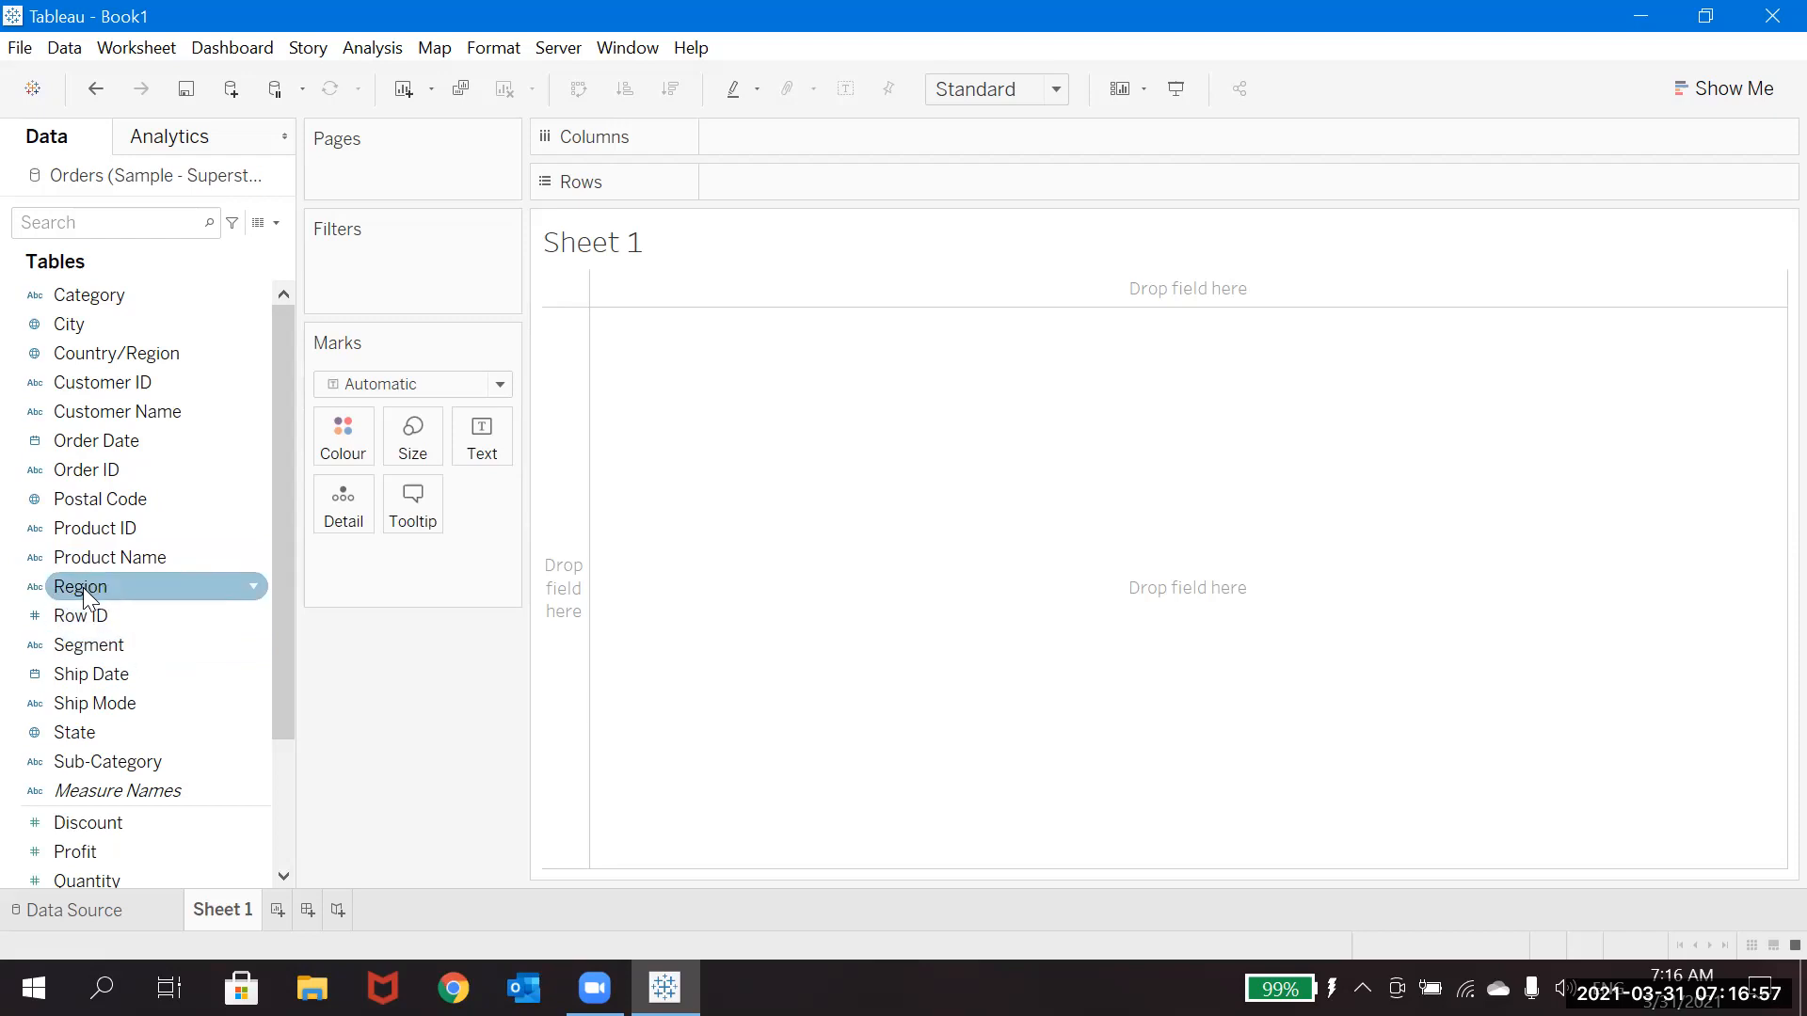
Build a bar chart of sales by region with Region on Columns and the sum of Sales on Rows.
{"action": "left_click", "coordinate": [282, 876]}
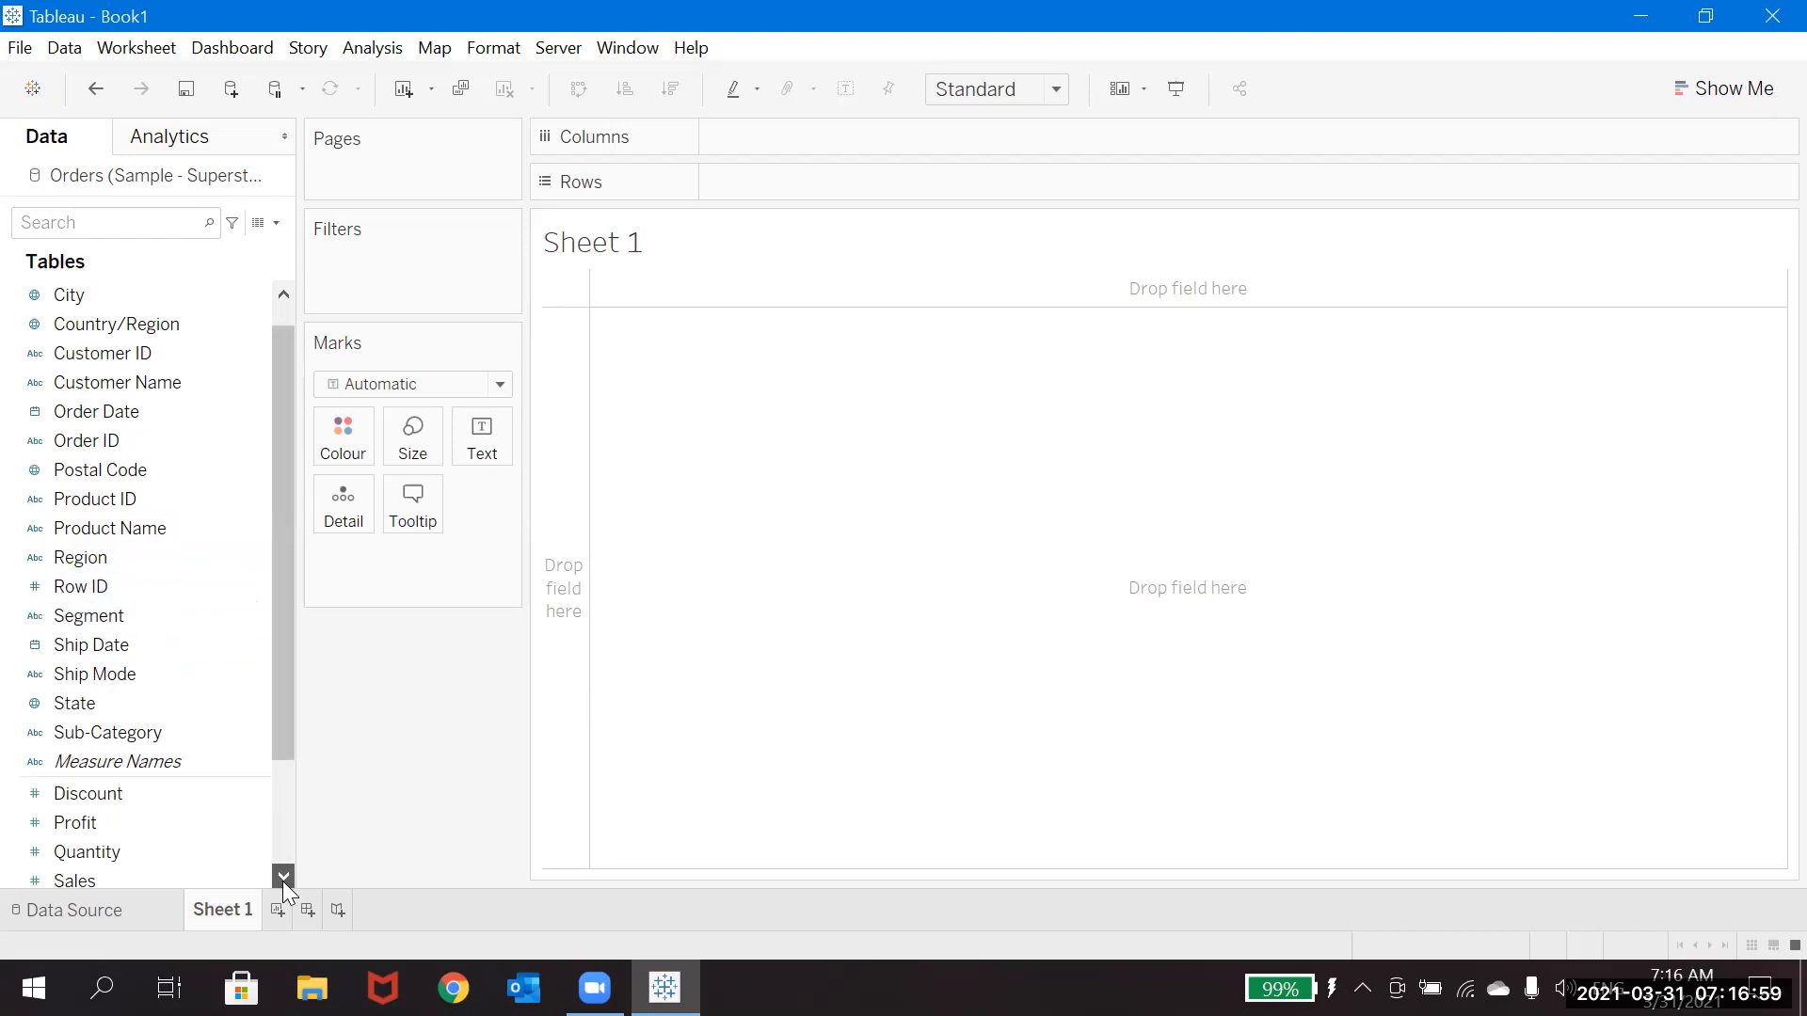
{"action": "left_click", "coordinate": [282, 876]}
{"action": "left_click", "coordinate": [102, 820]}
{"action": "left_click_drag", "start_coordinate": [153, 817], "coordinate": [320, 428]}
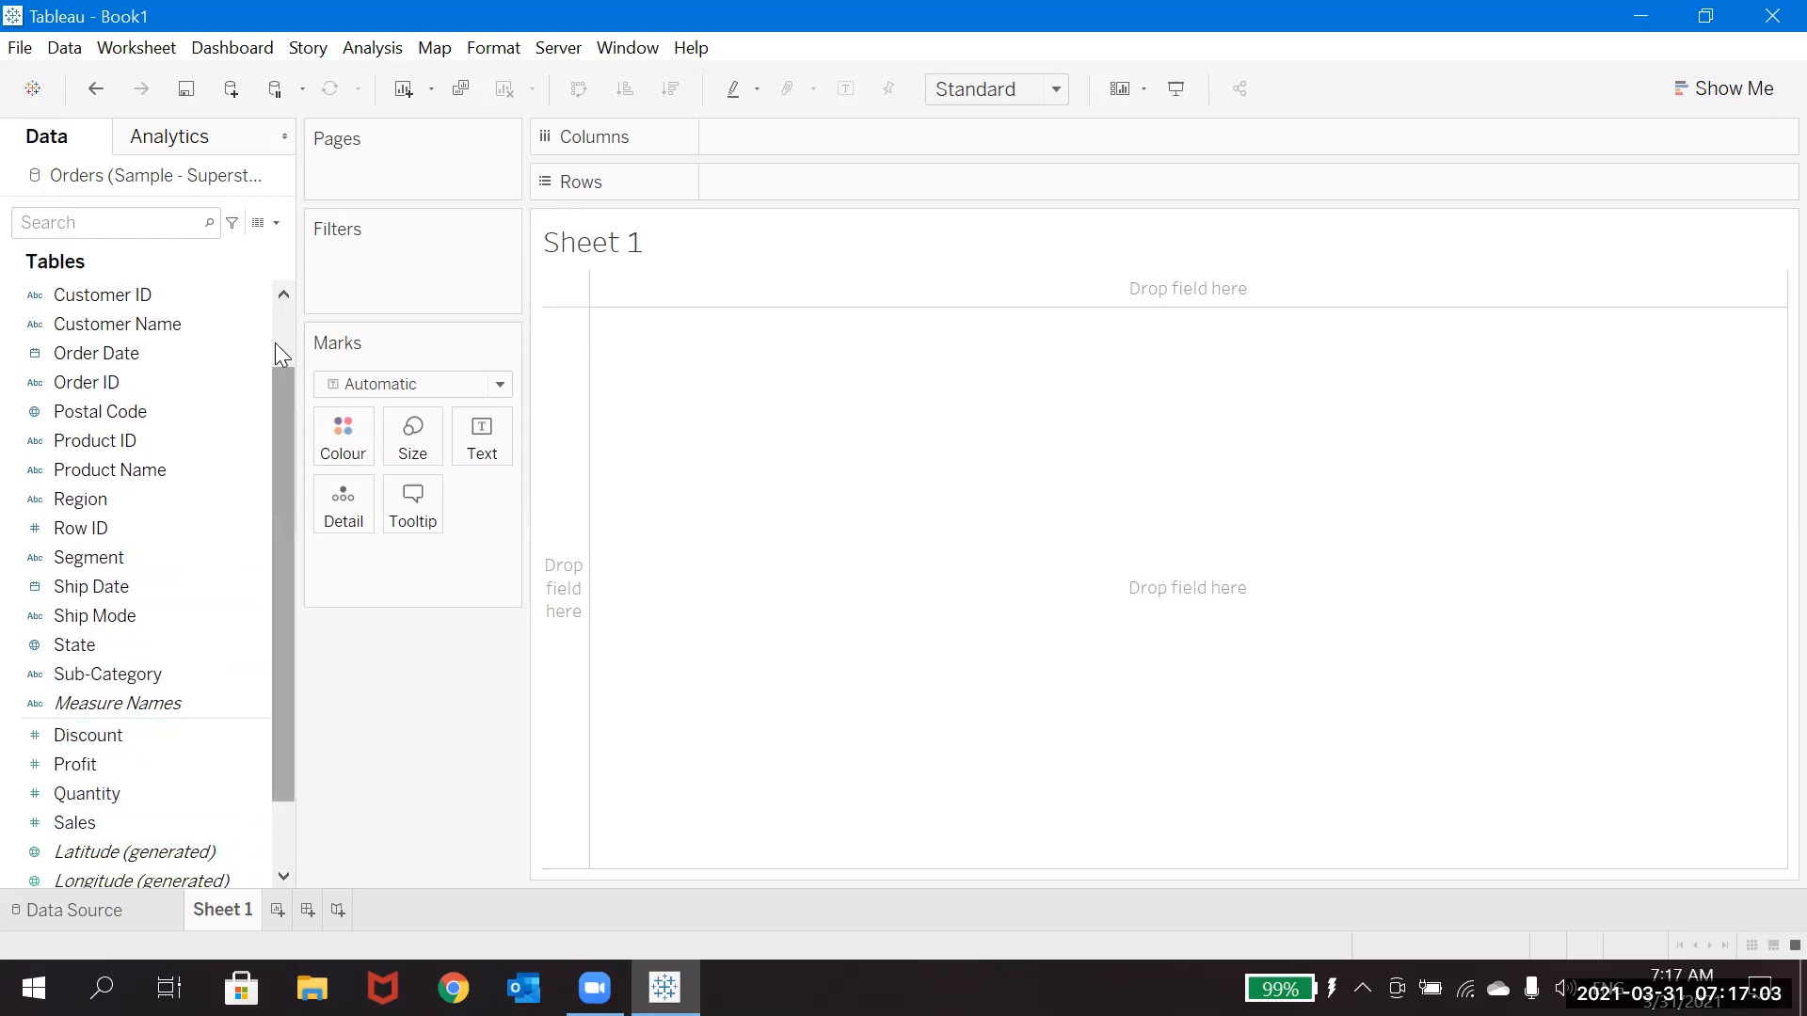
{"action": "left_click", "coordinate": [284, 300]}
{"action": "left_click", "coordinate": [284, 300]}
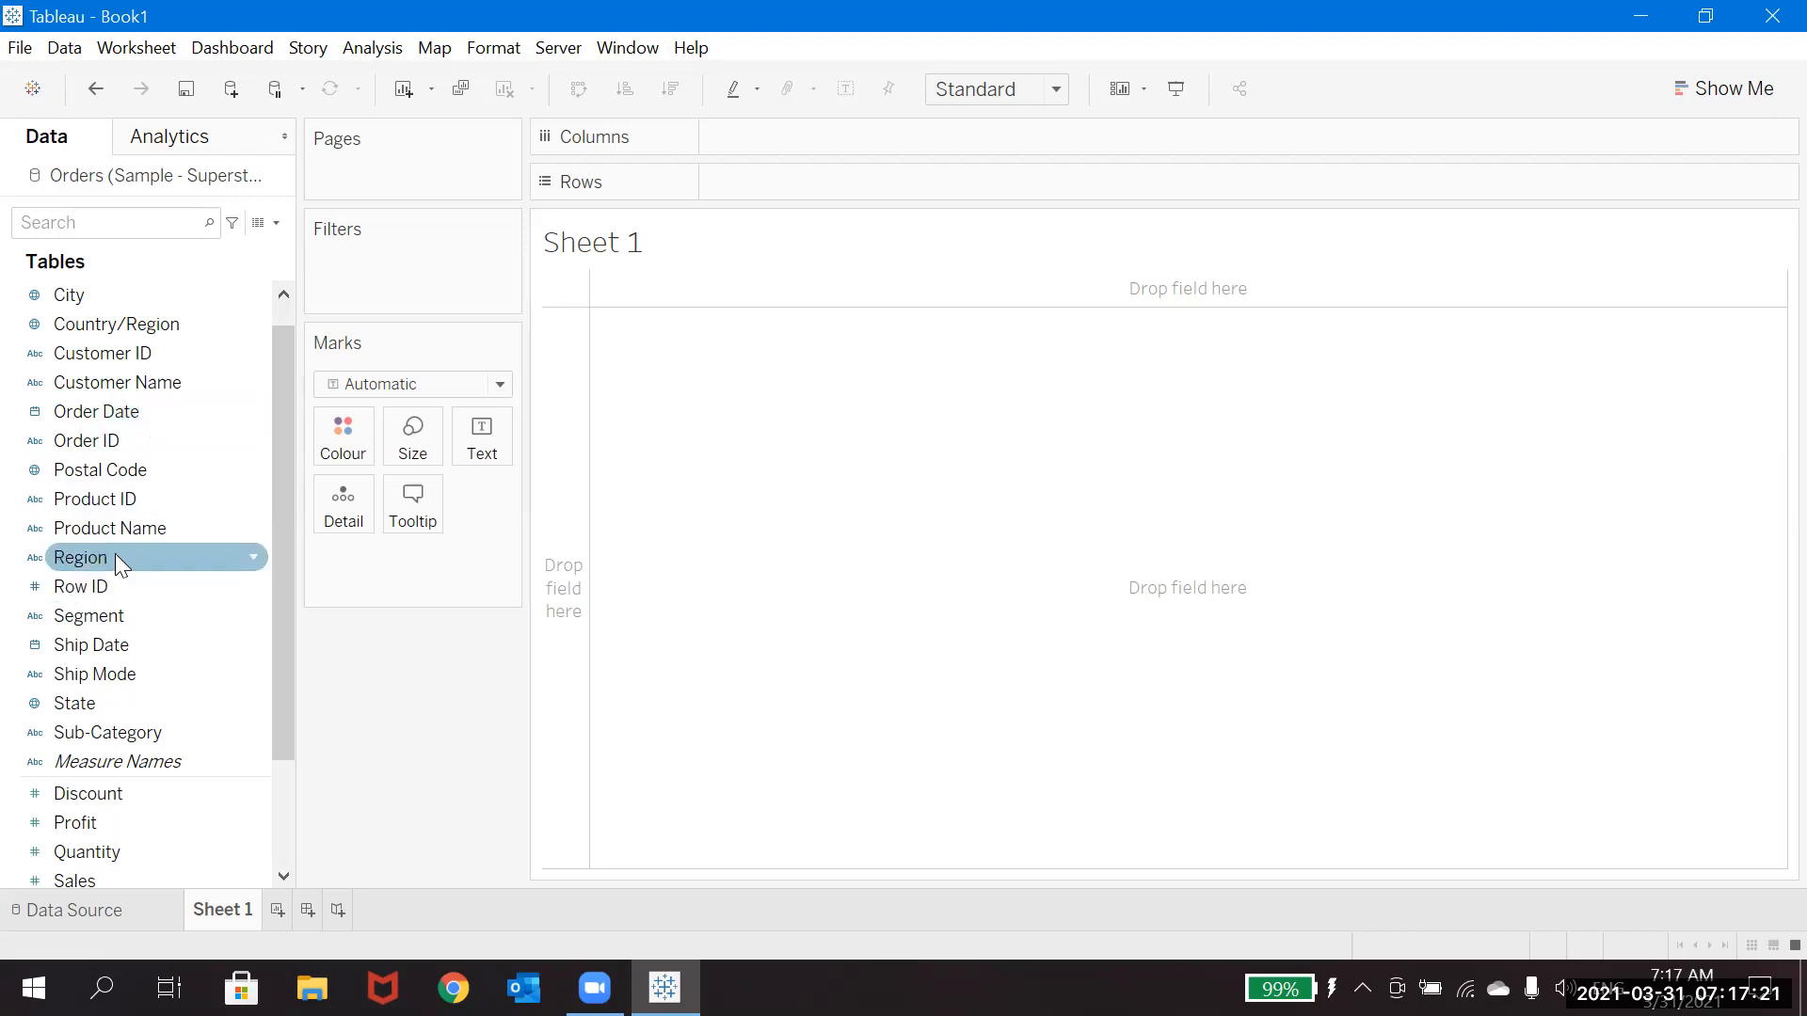
{"action": "left_click_drag", "start_coordinate": [115, 554], "coordinate": [843, 150]}
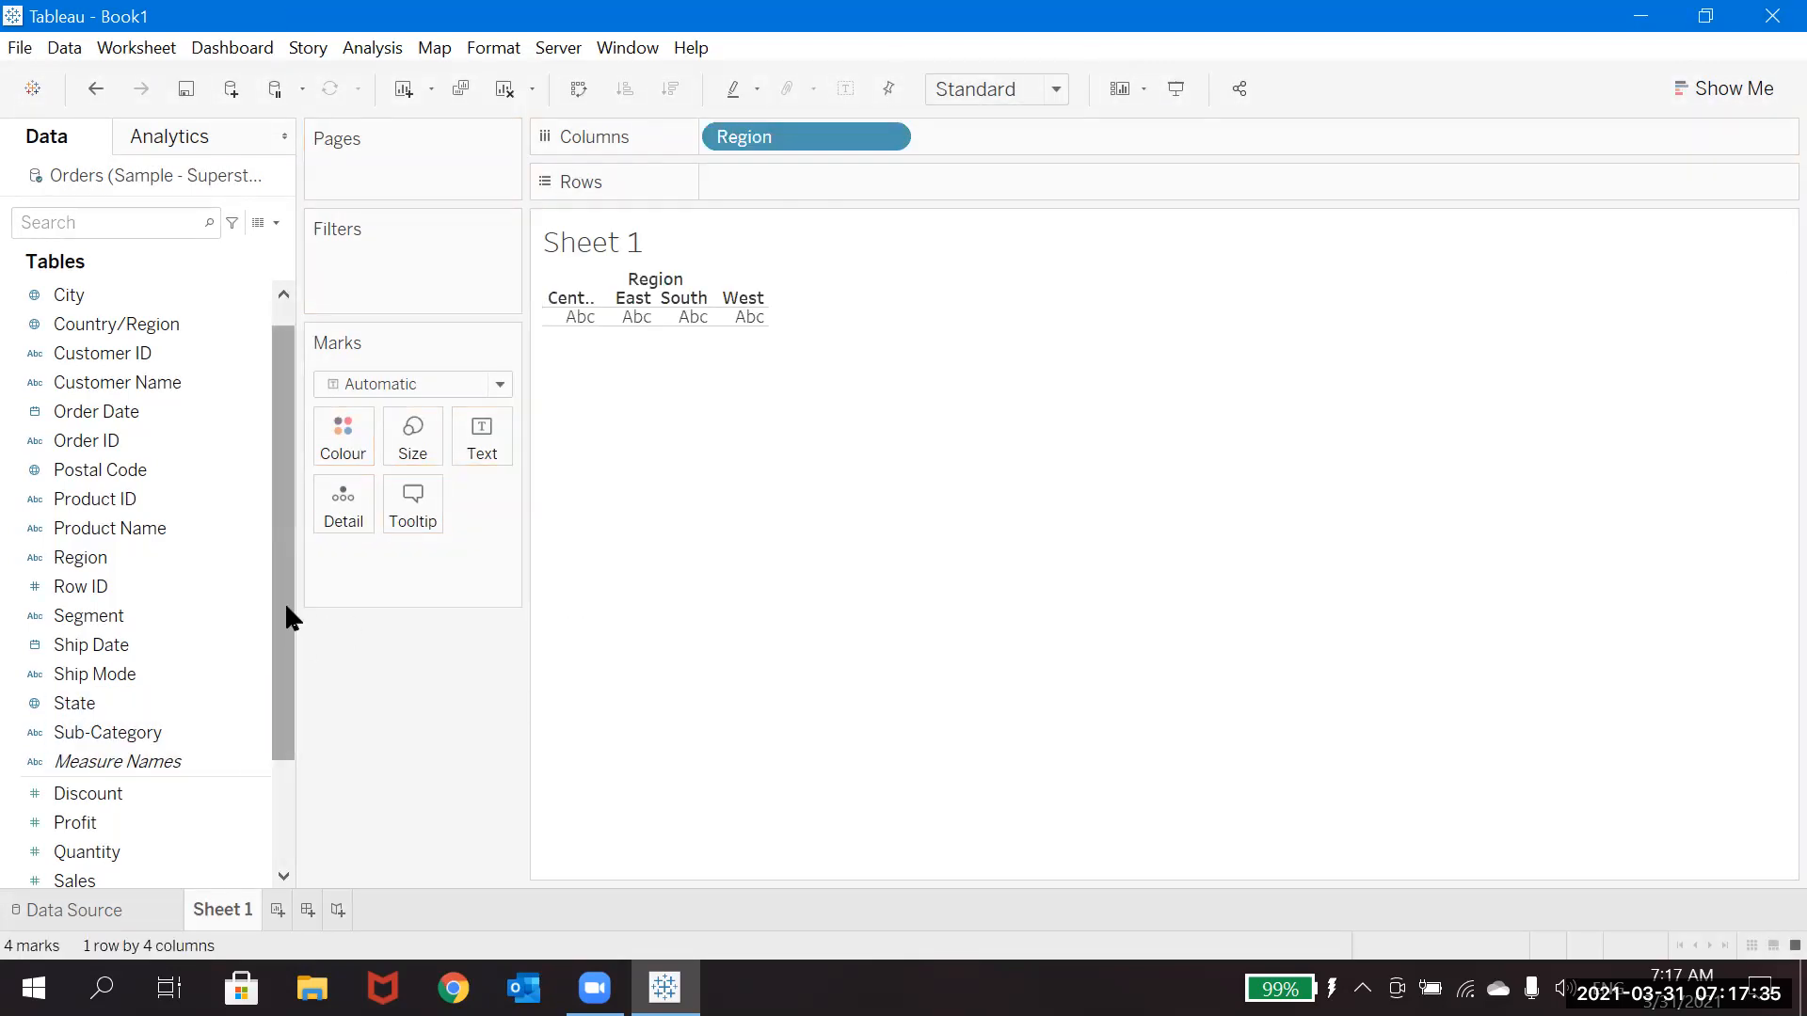
{"action": "scroll", "coordinate": [288, 628], "scroll_direction": "down", "scroll_amount": 2}
{"action": "left_click", "coordinate": [113, 764]}
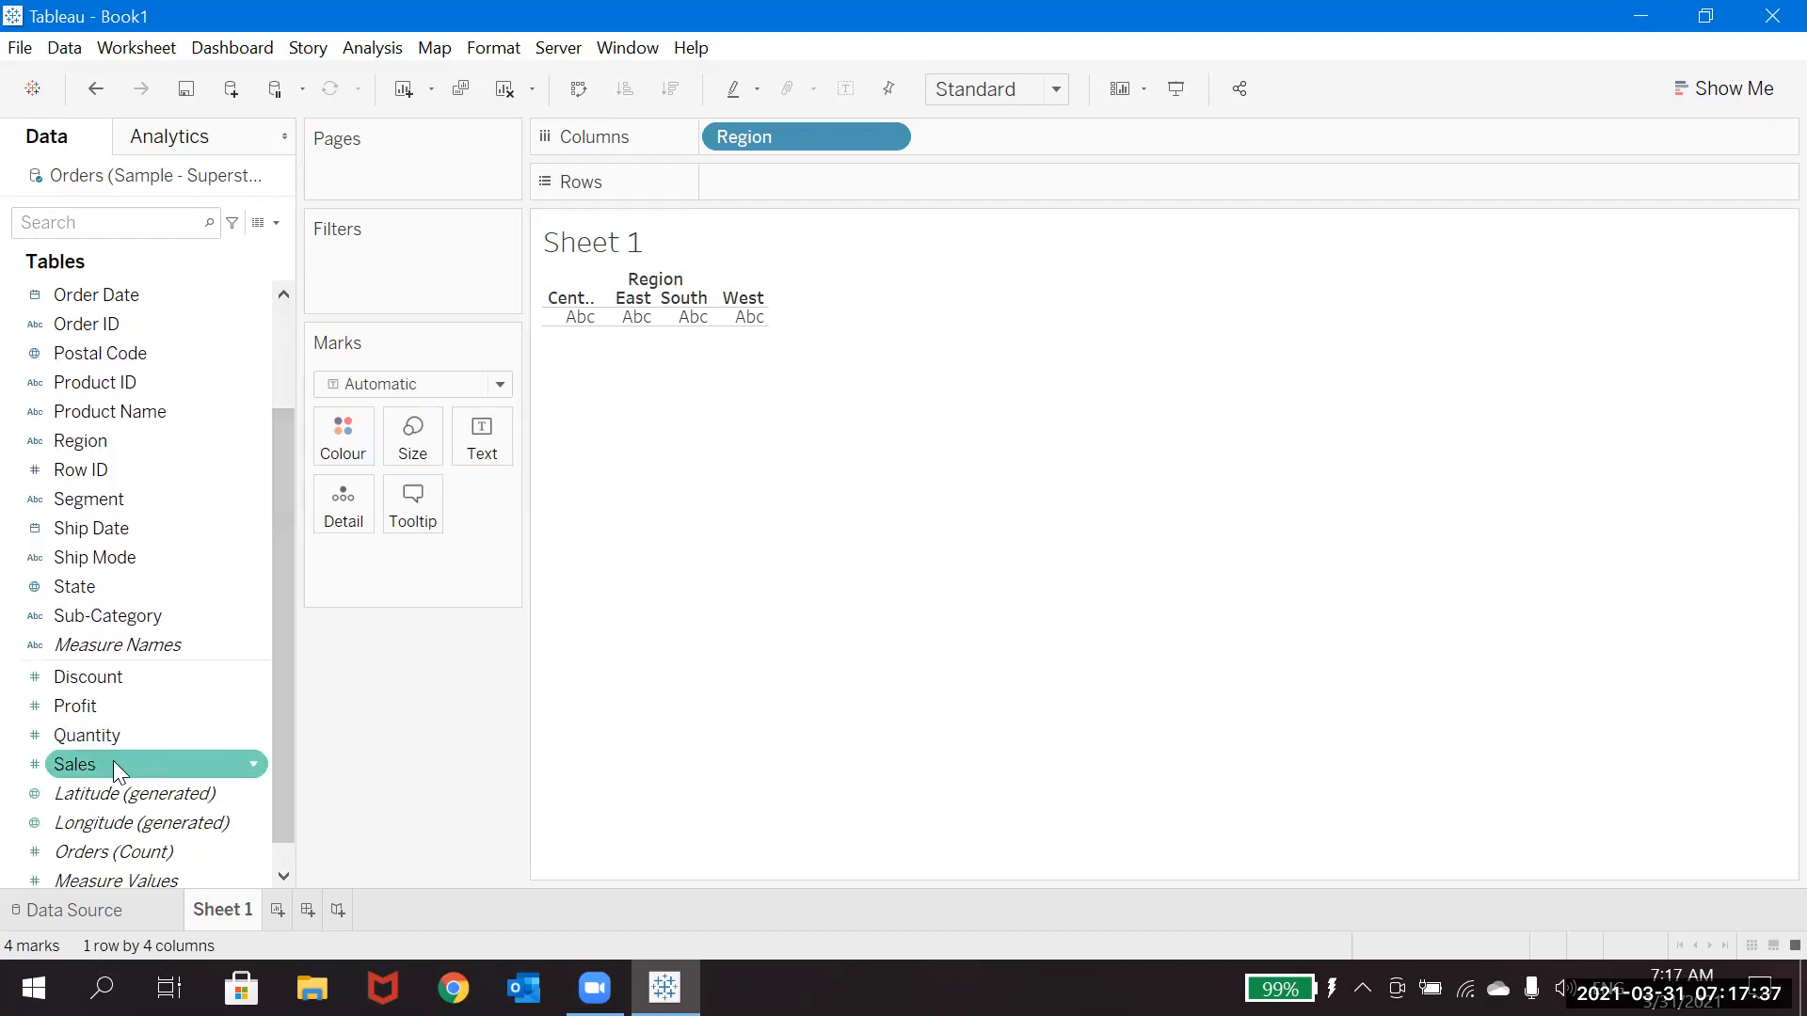
{"action": "left_click_drag", "start_coordinate": [113, 764], "coordinate": [766, 186]}
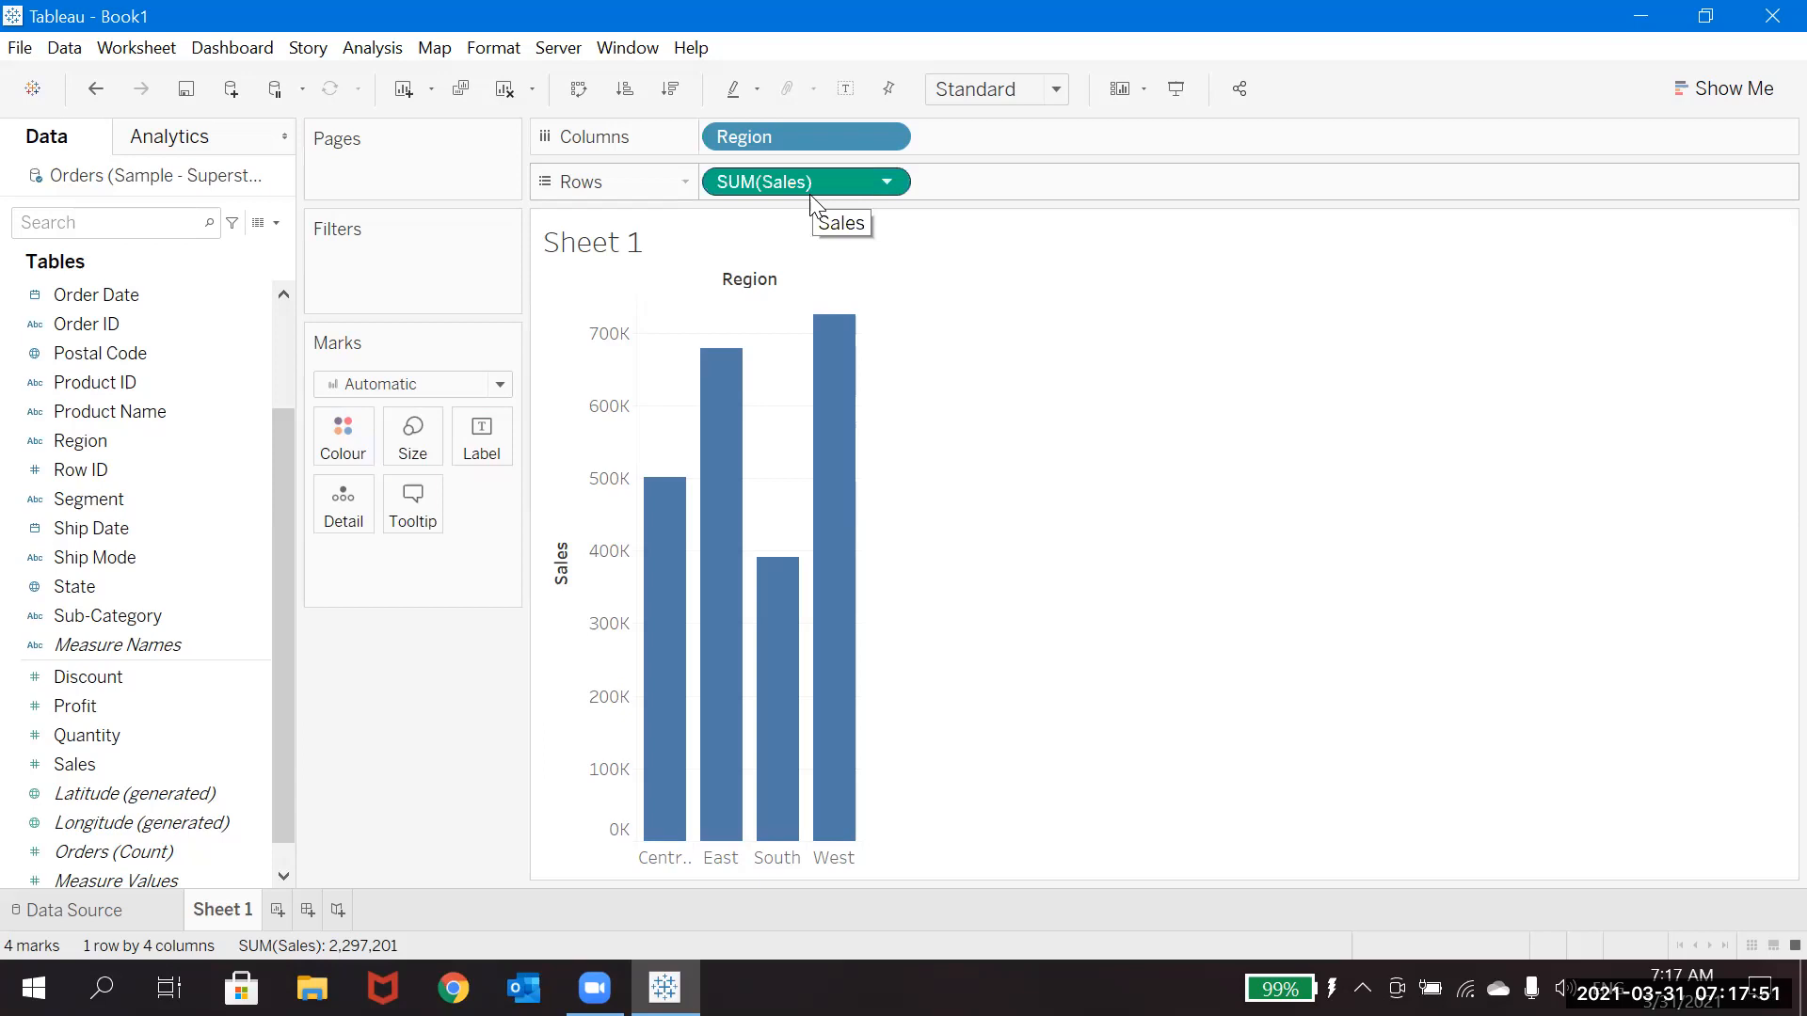
Inspect the Central bar's details and turn on mark labels for the sales bars.
{"action": "mouse_move", "coordinate": [702, 535]}
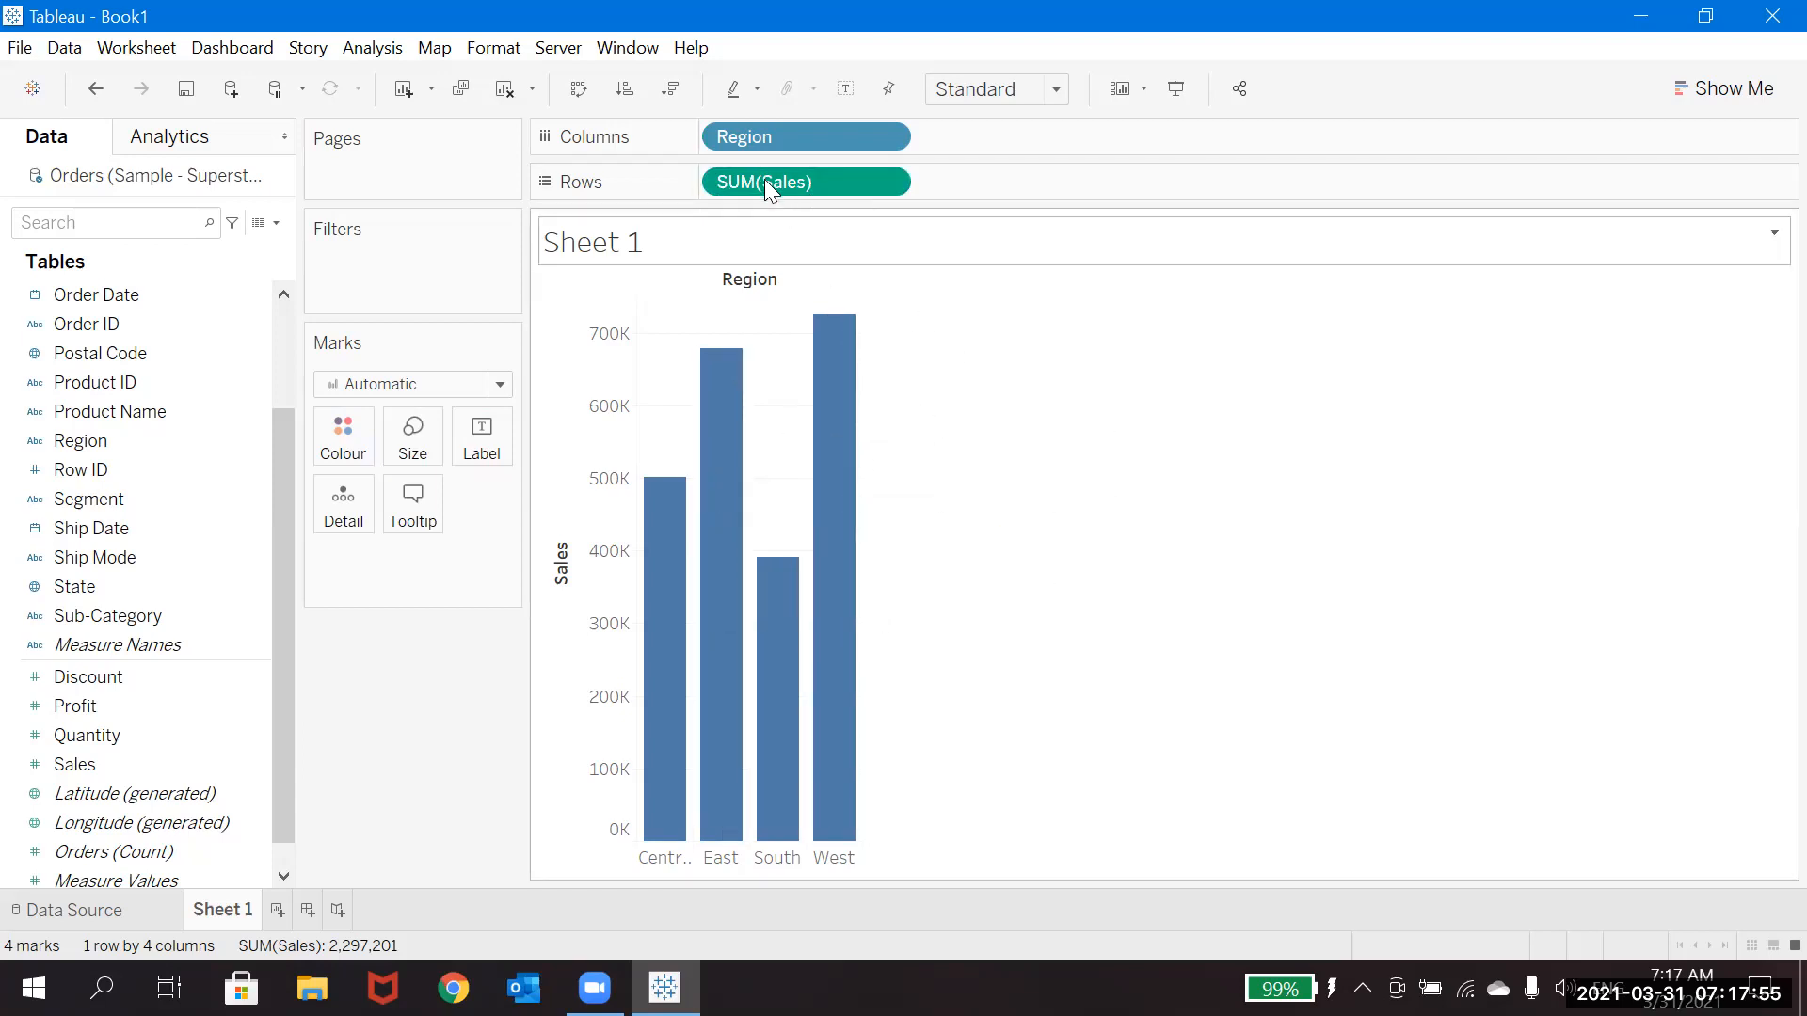
{"action": "mouse_move", "coordinate": [673, 480]}
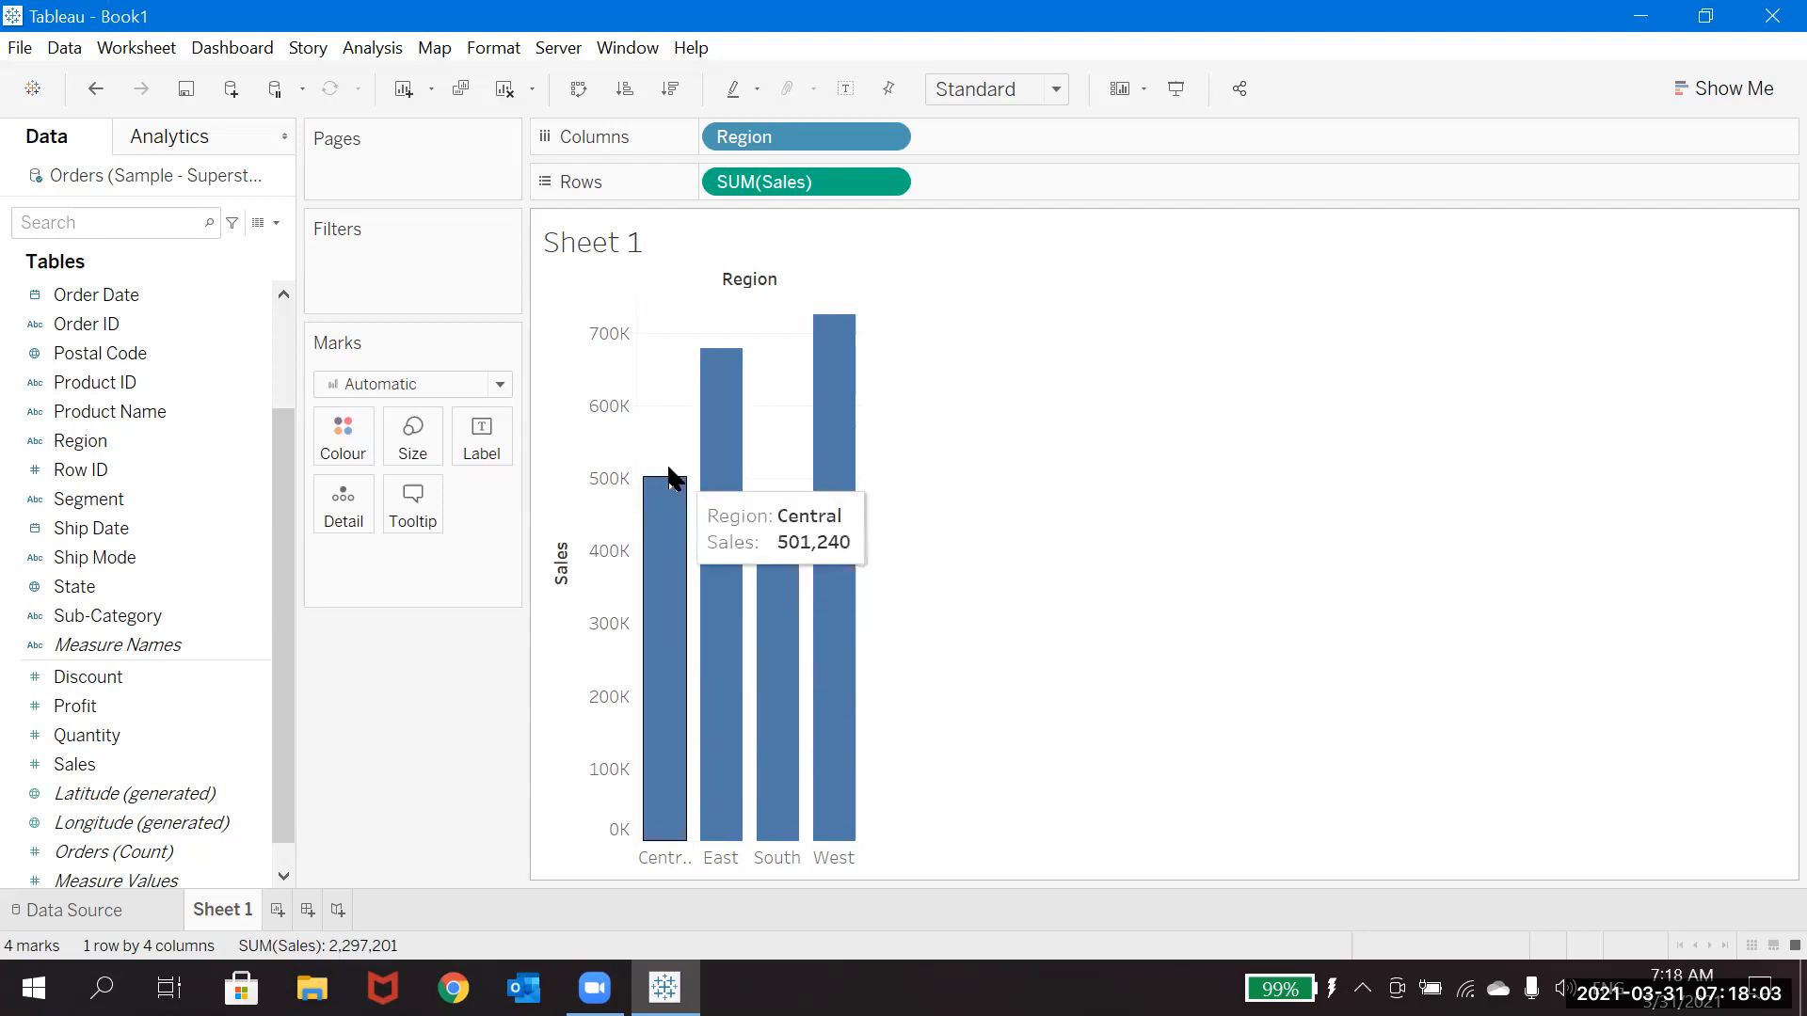
{"action": "left_click", "coordinate": [844, 91]}
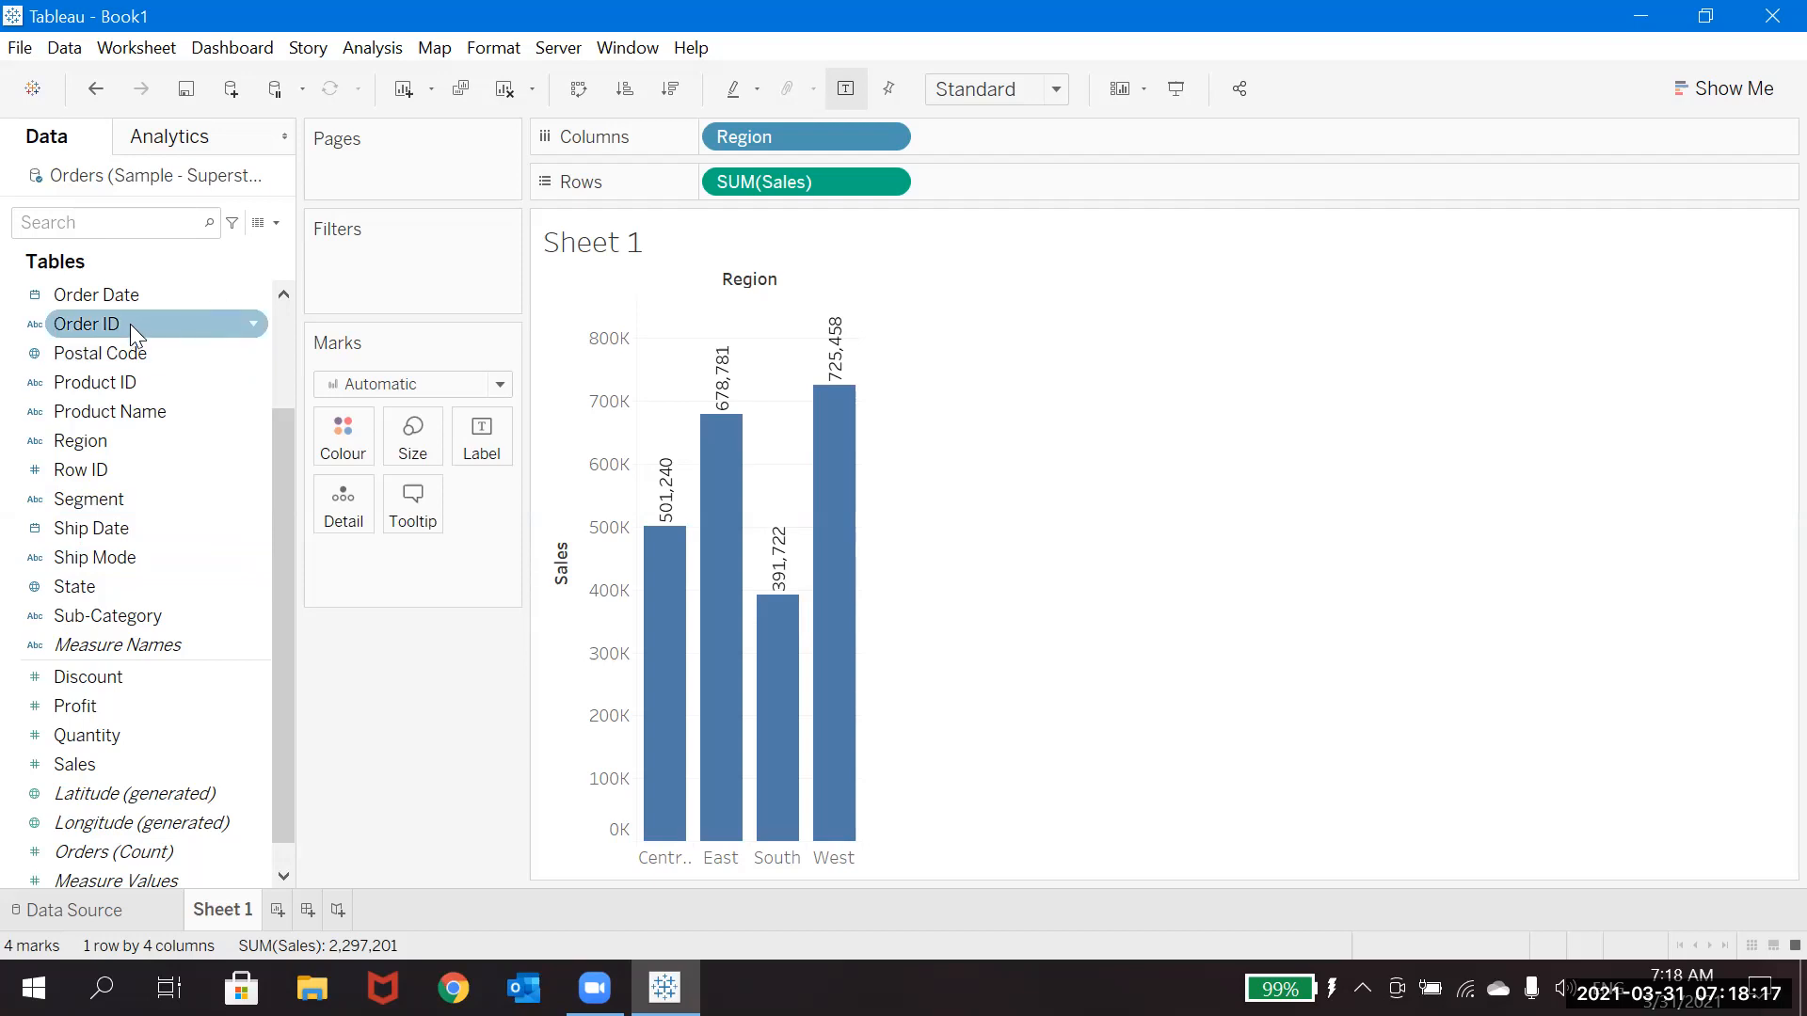
Filter the chart on Order Date by Years with all years selected, and show the filter control beside the view.
{"action": "left_click_drag", "start_coordinate": [133, 310], "coordinate": [369, 320]}
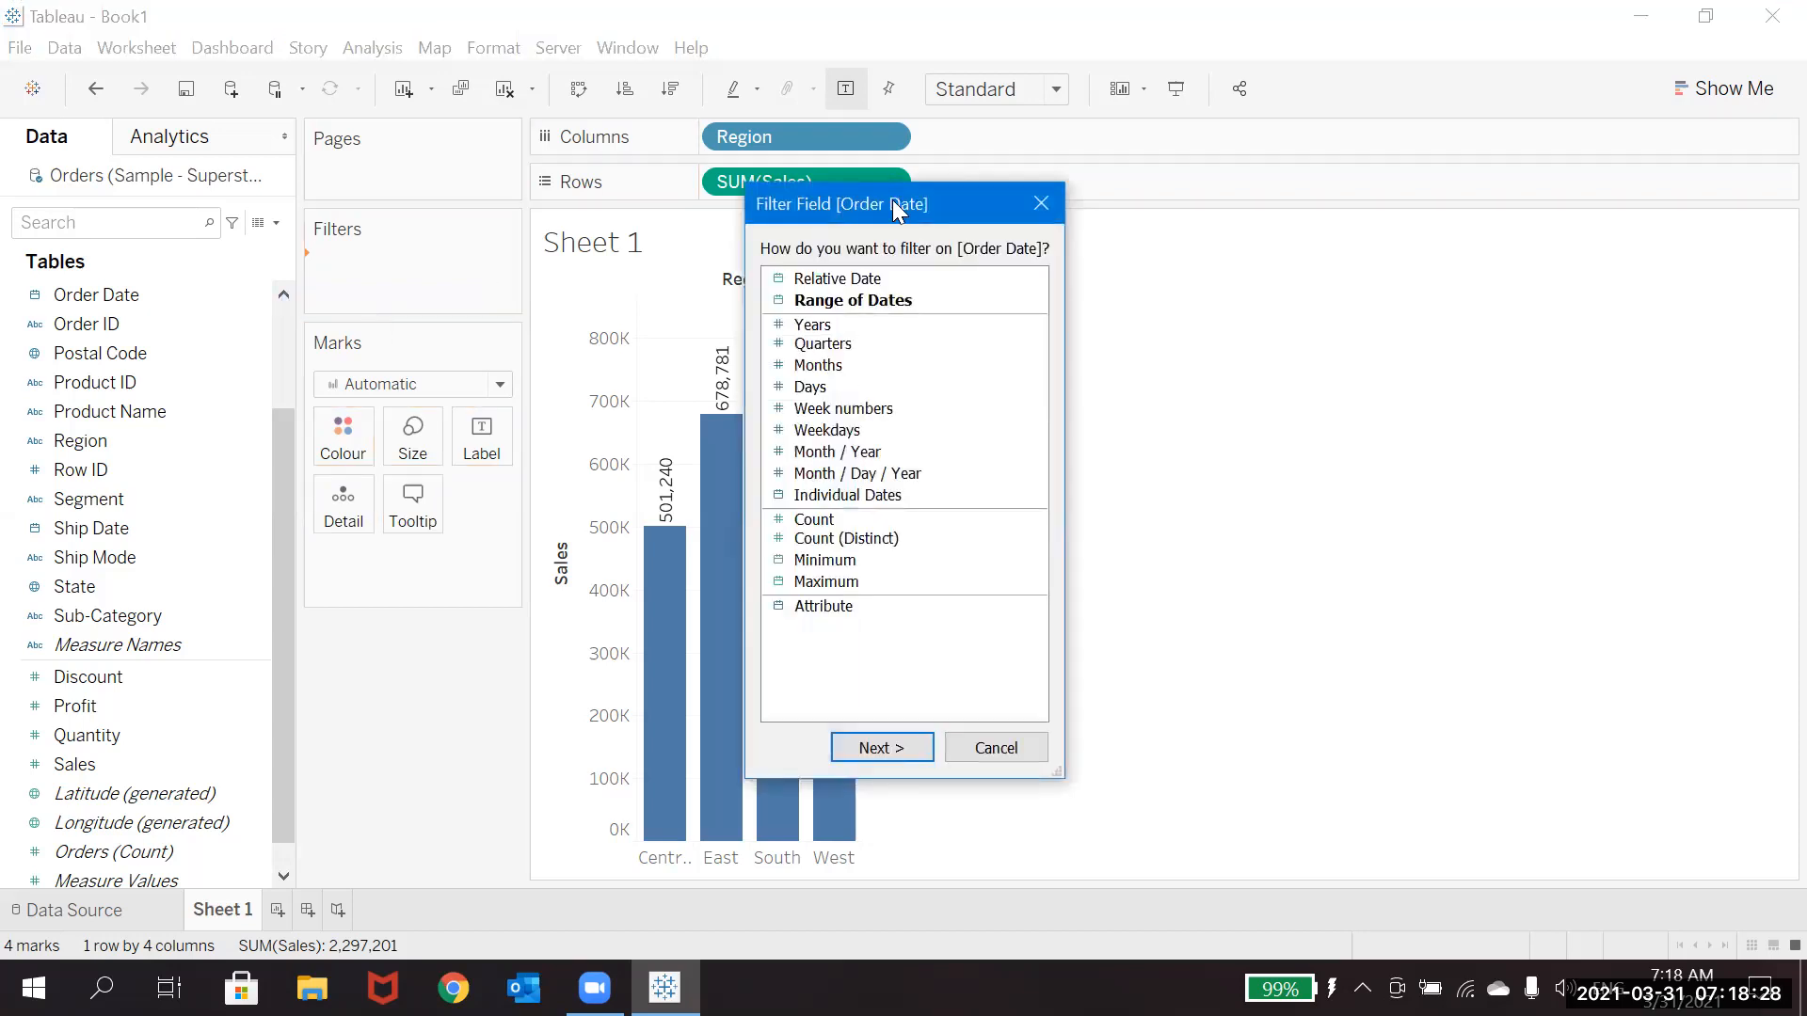
{"action": "left_click", "coordinate": [871, 325]}
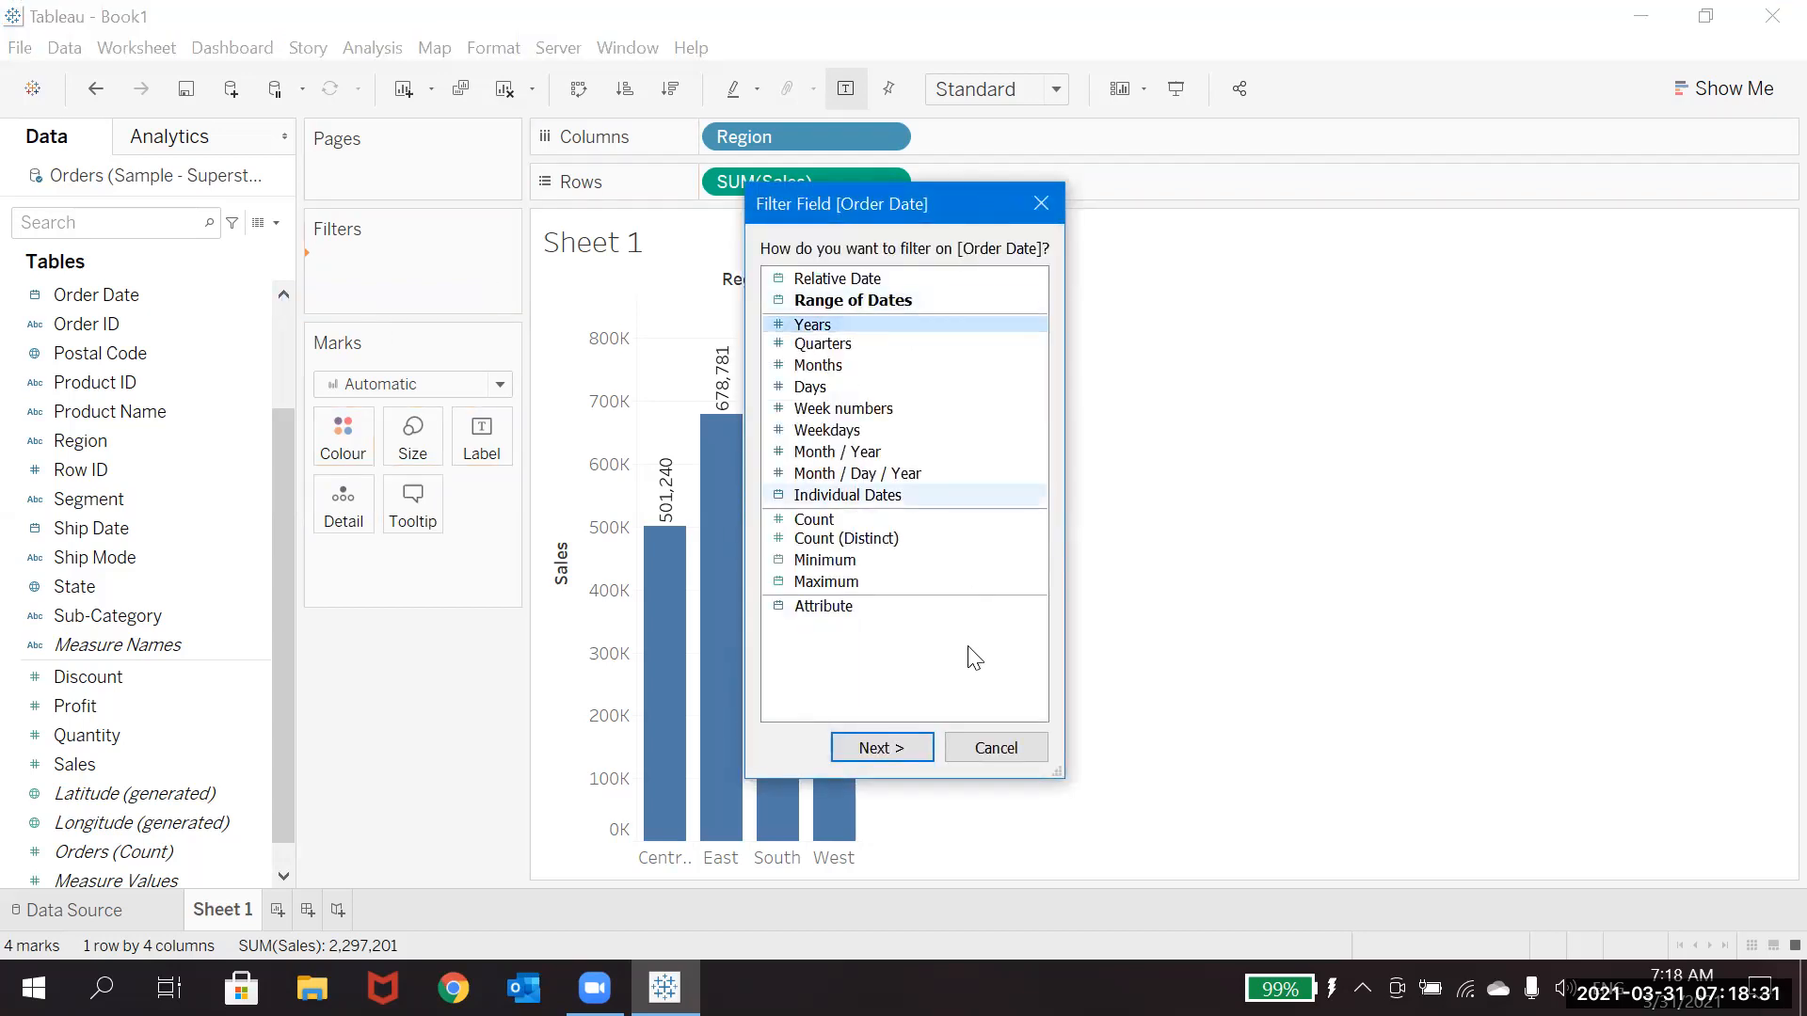
{"action": "left_click", "coordinate": [882, 749]}
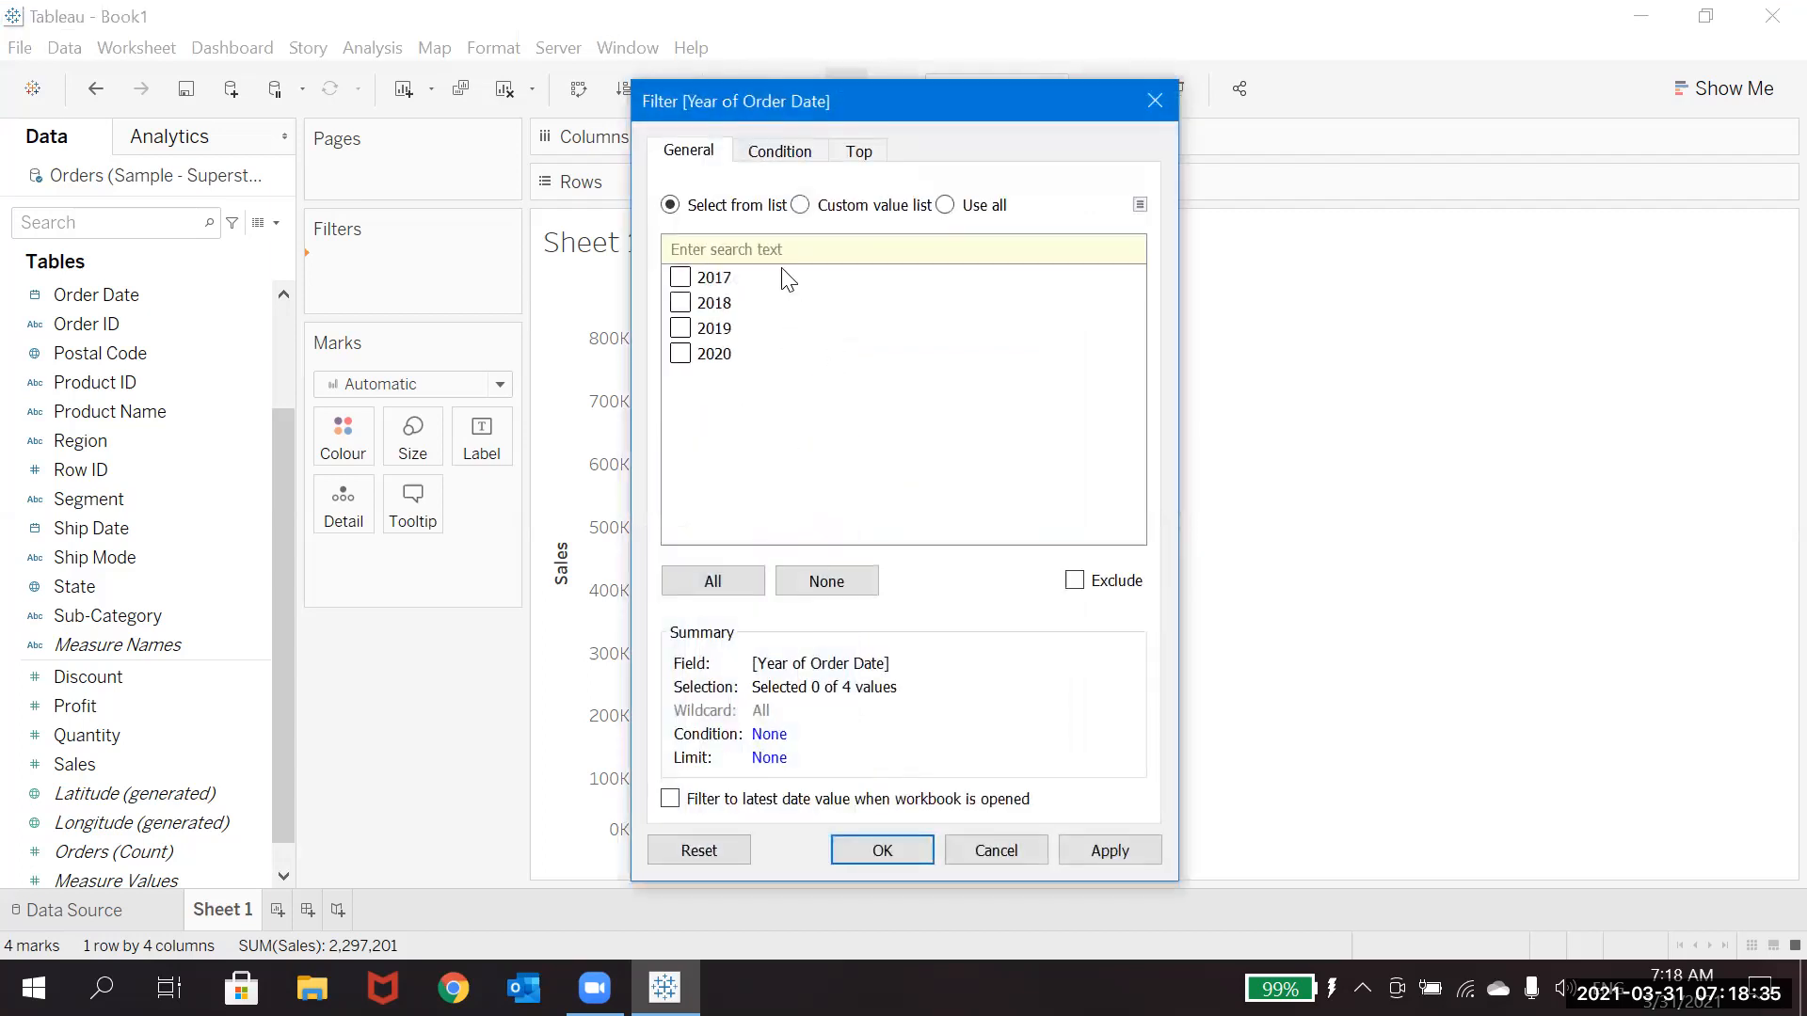
{"action": "left_click", "coordinate": [708, 584]}
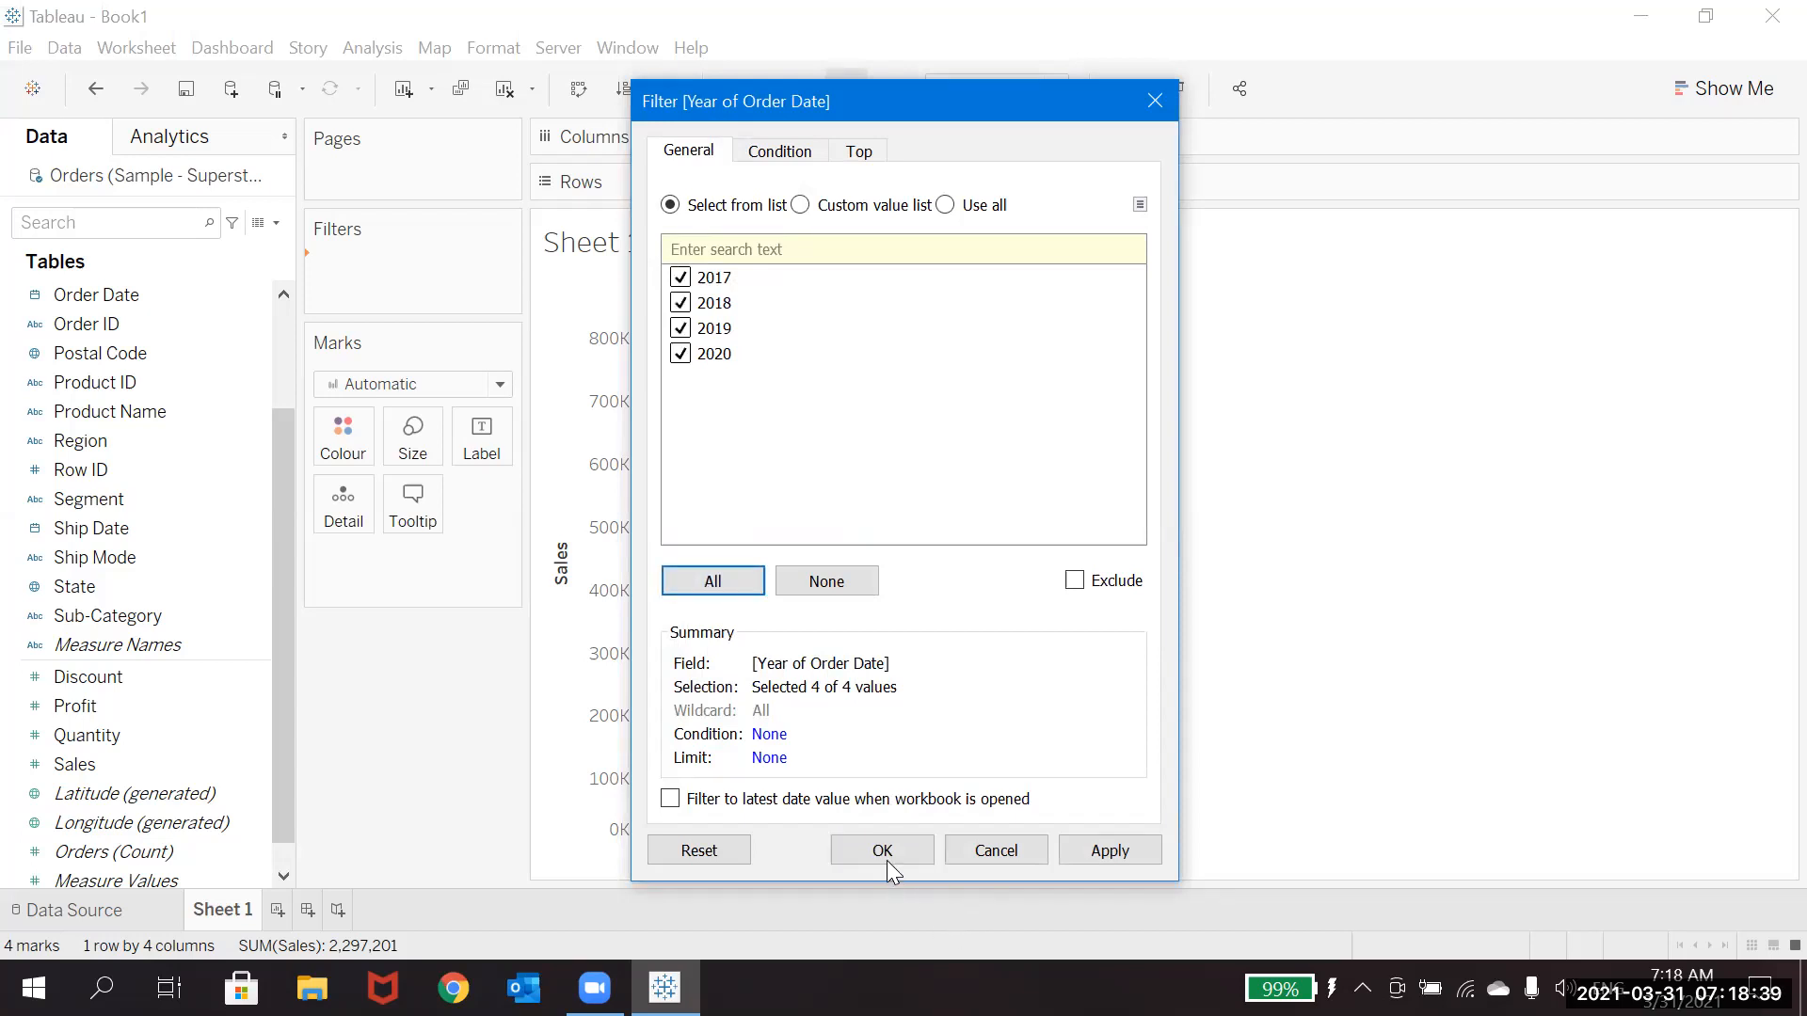
{"action": "left_click", "coordinate": [886, 852]}
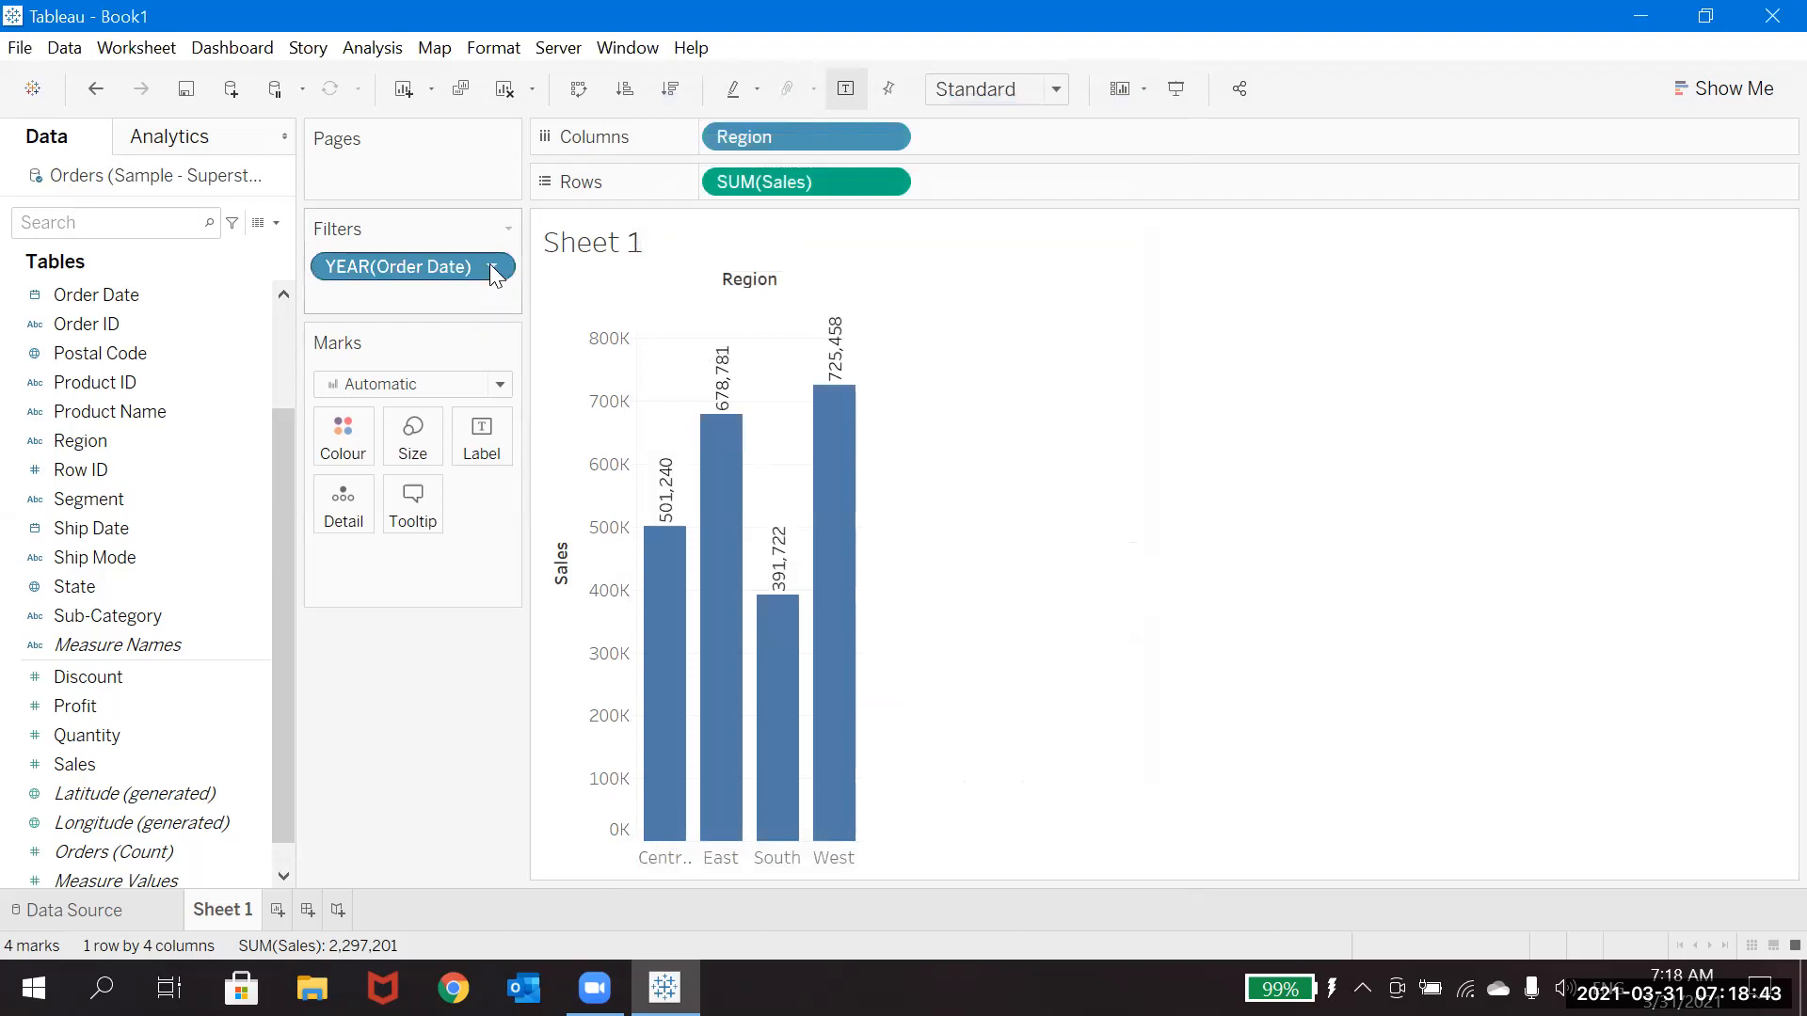
{"action": "left_click", "coordinate": [489, 264]}
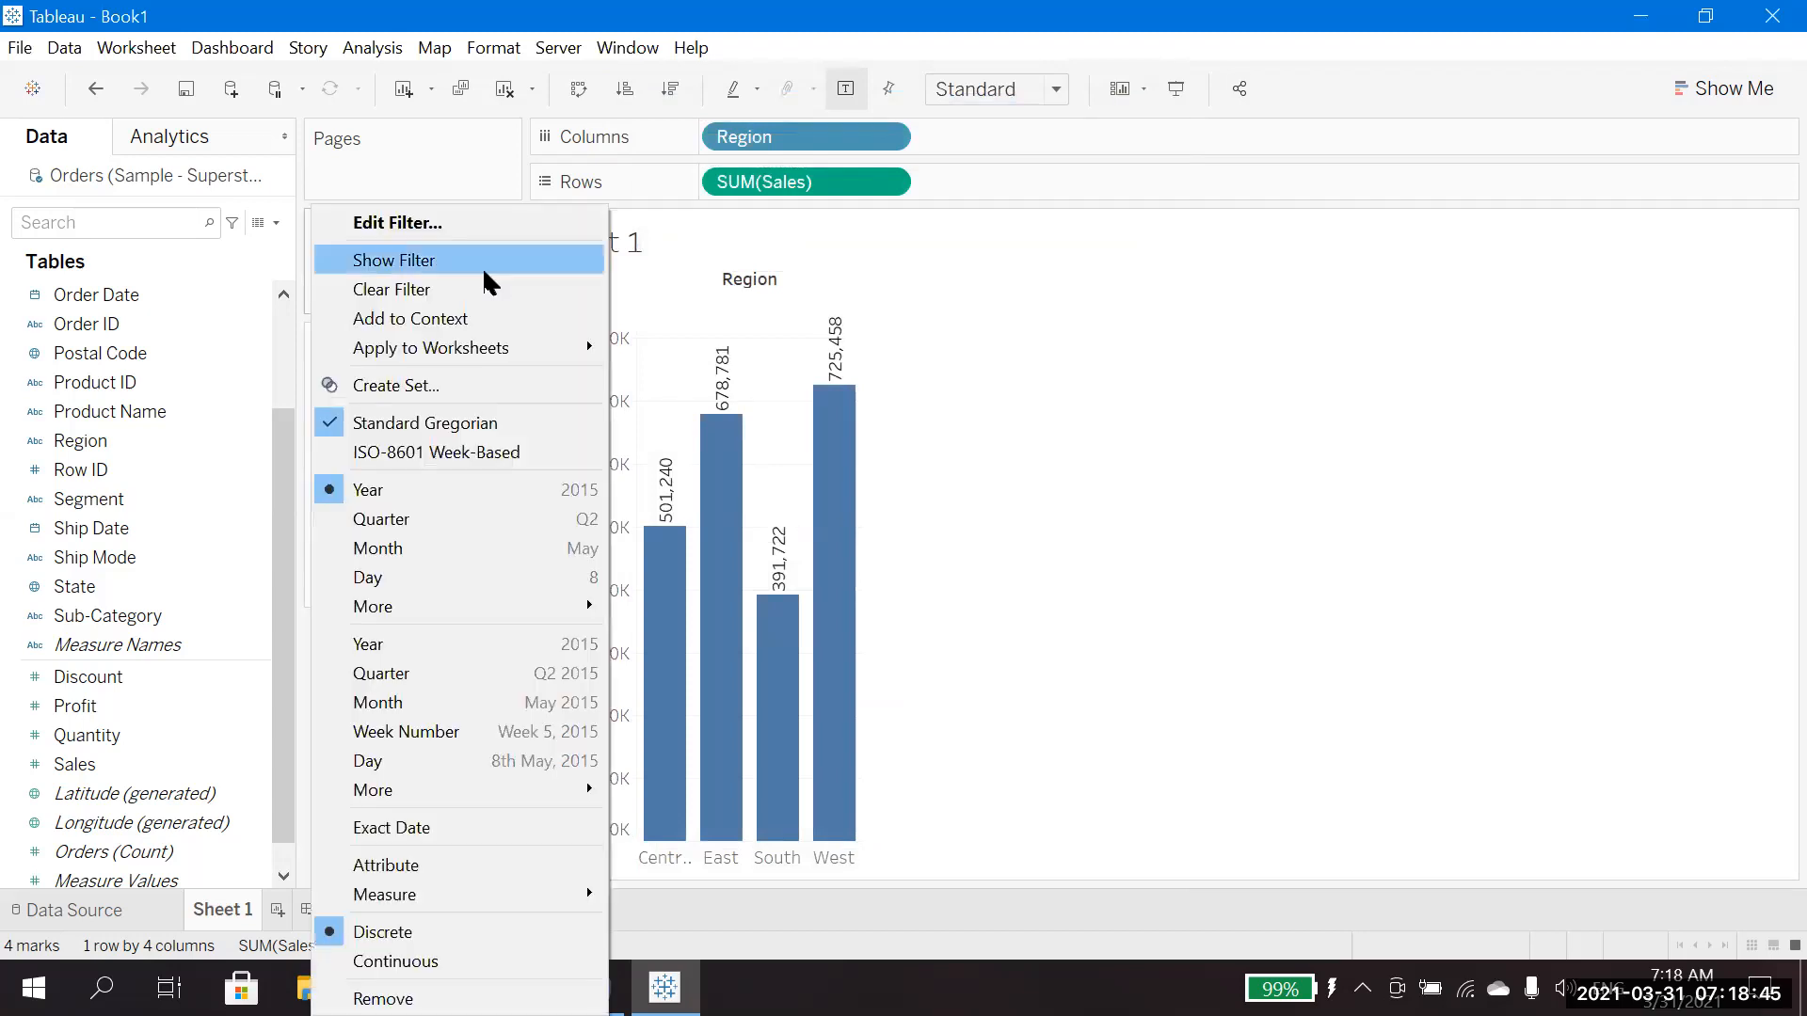
{"action": "left_click", "coordinate": [454, 259]}
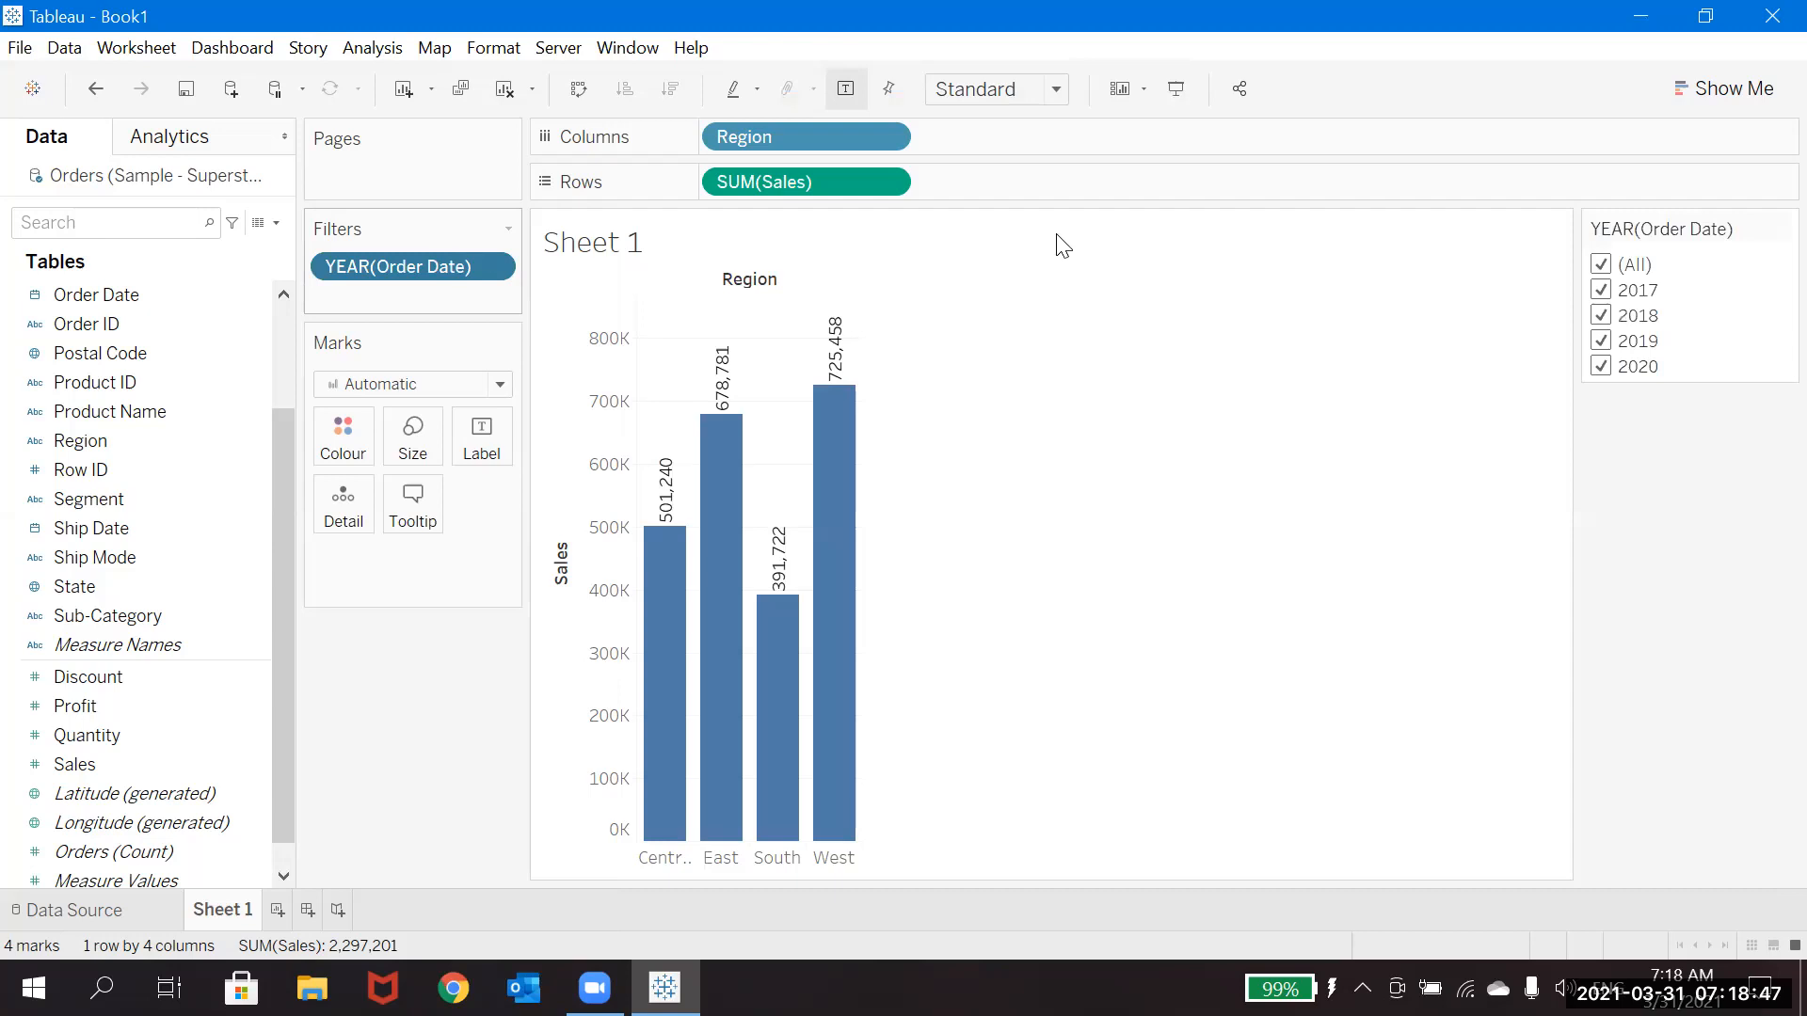
Limit the Order Date year filter to 2020 only, and clear it again to include all years.
{"action": "left_click", "coordinate": [1602, 267]}
{"action": "left_click", "coordinate": [1603, 291]}
{"action": "left_click", "coordinate": [1603, 291]}
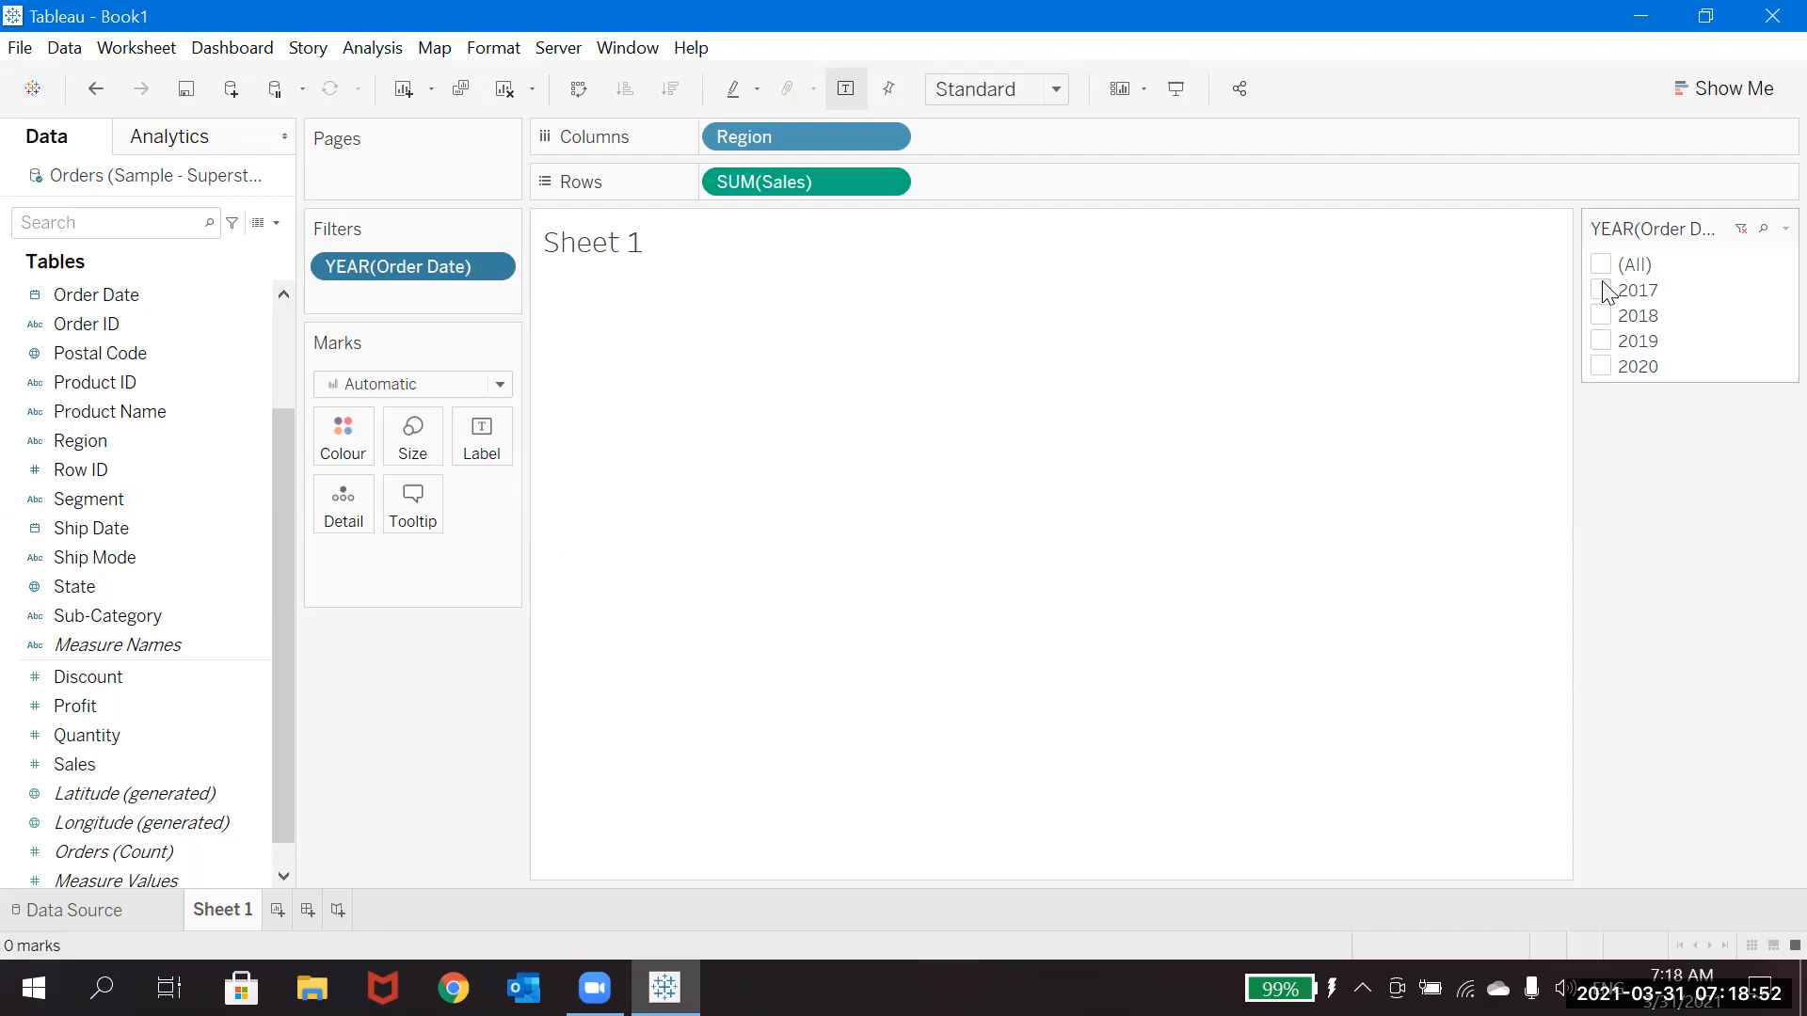
{"action": "left_click", "coordinate": [1602, 367]}
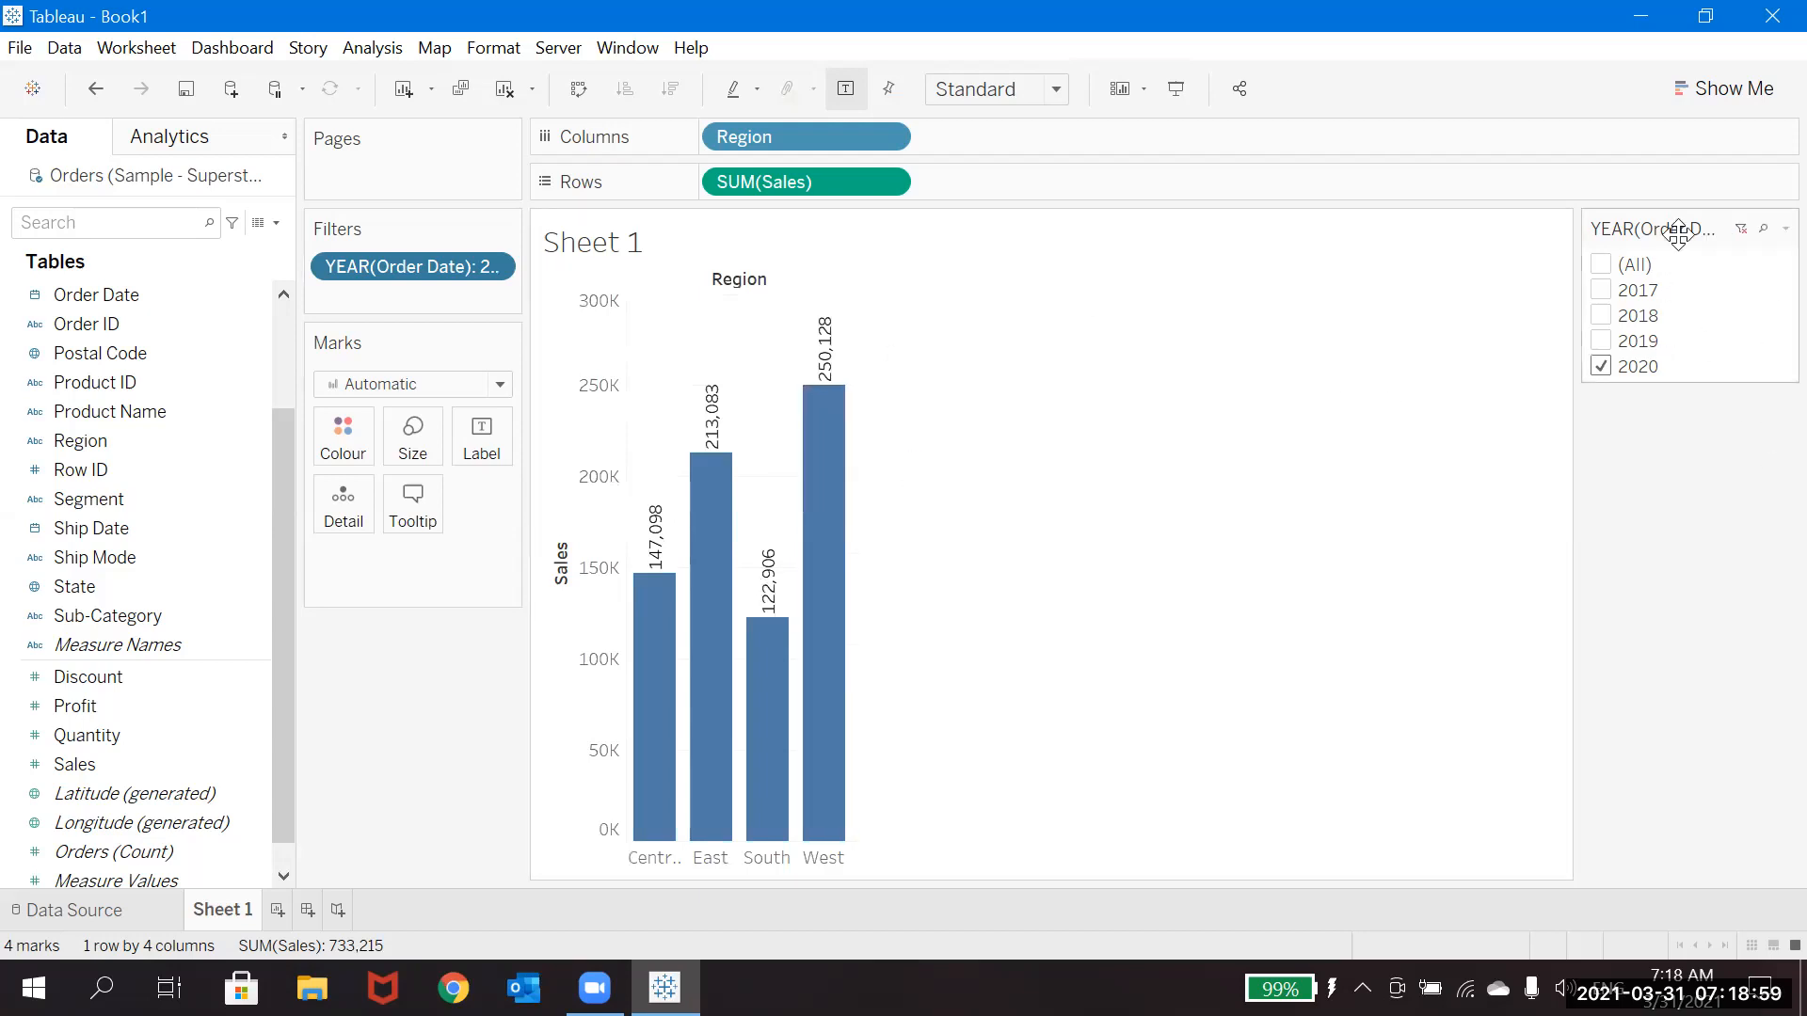
{"action": "left_click", "coordinate": [1739, 230]}
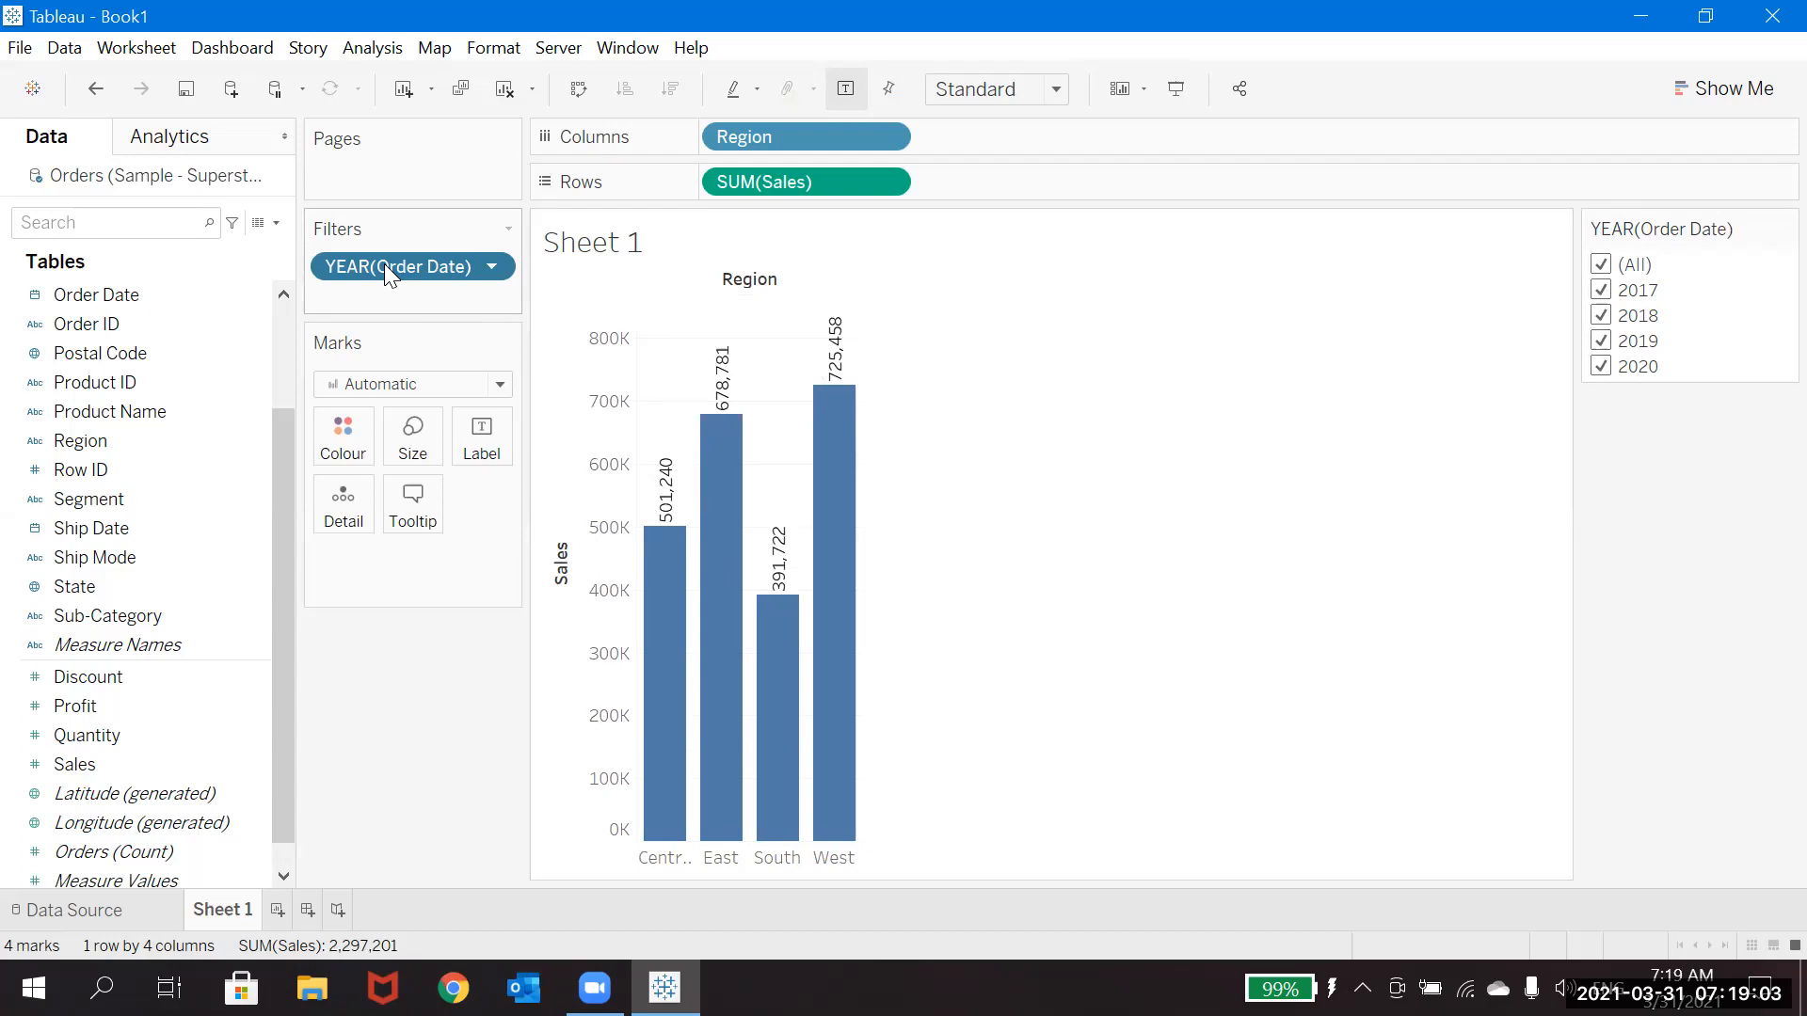
Move the Order Date year from Filters to Columns, try it after Region, and leave it ahead of Region.
{"action": "left_click_drag", "start_coordinate": [384, 266], "coordinate": [702, 147]}
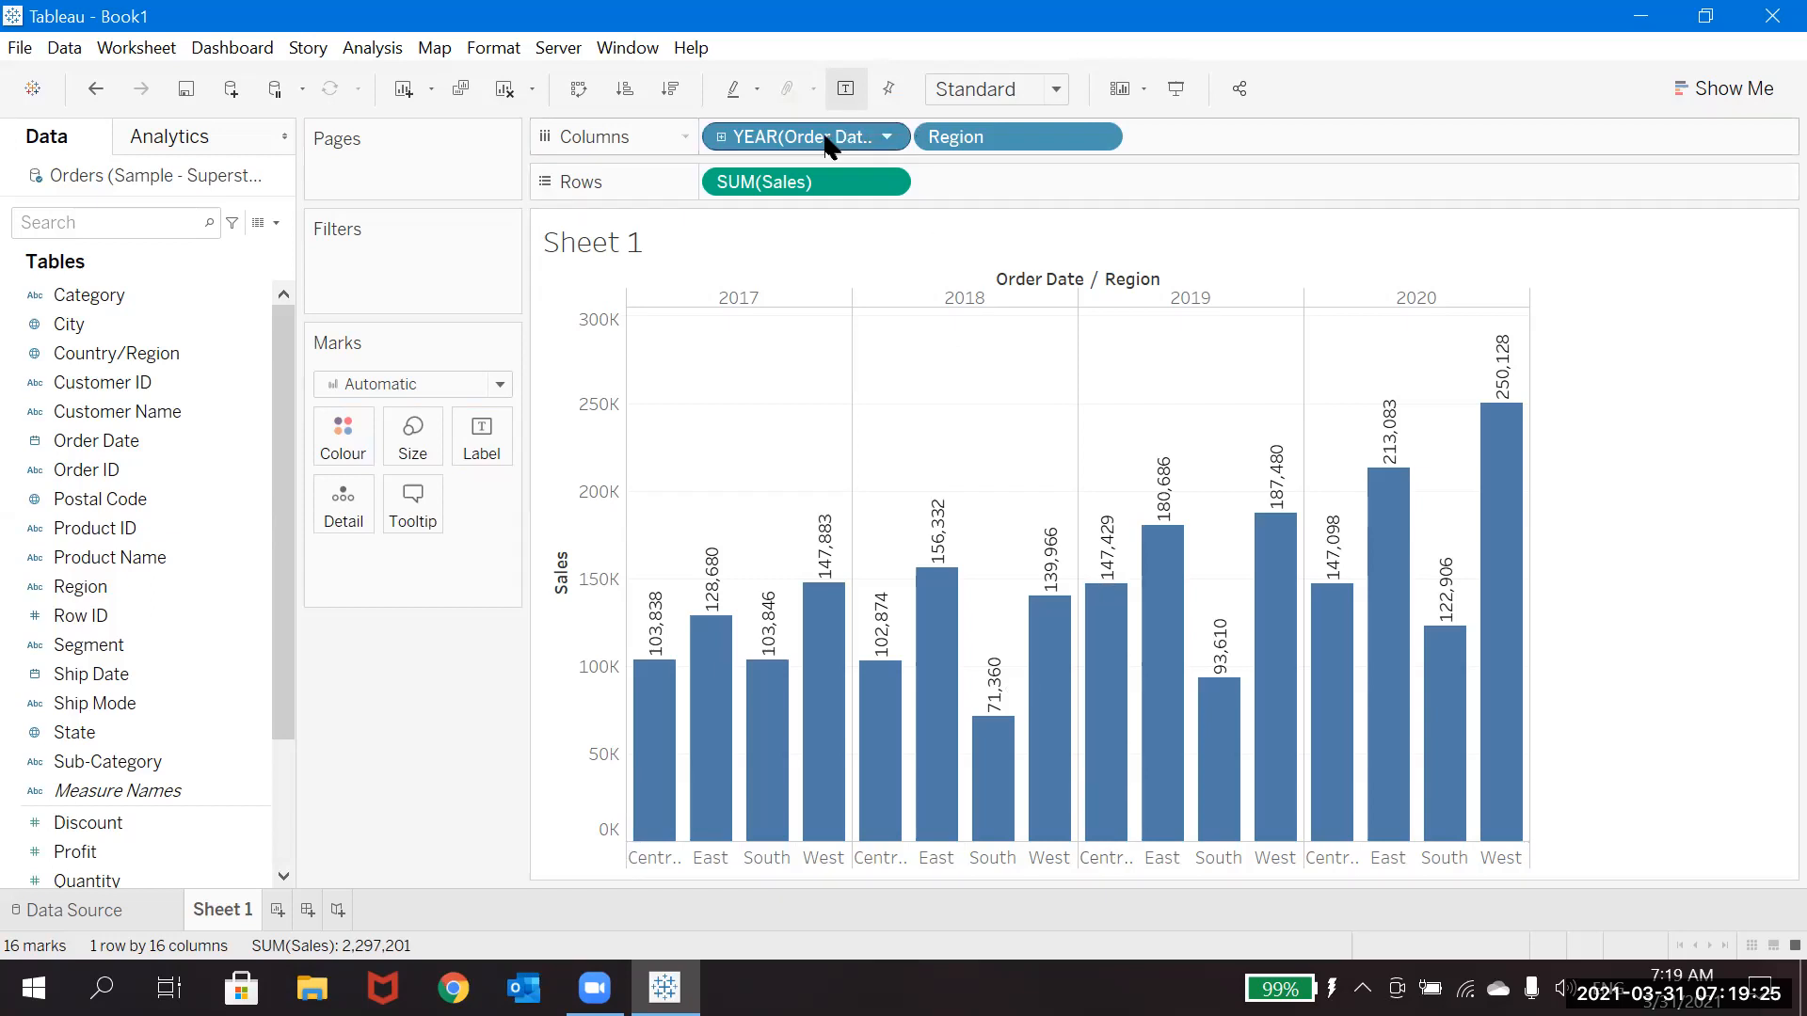
{"action": "left_click_drag", "start_coordinate": [826, 143], "coordinate": [1188, 141]}
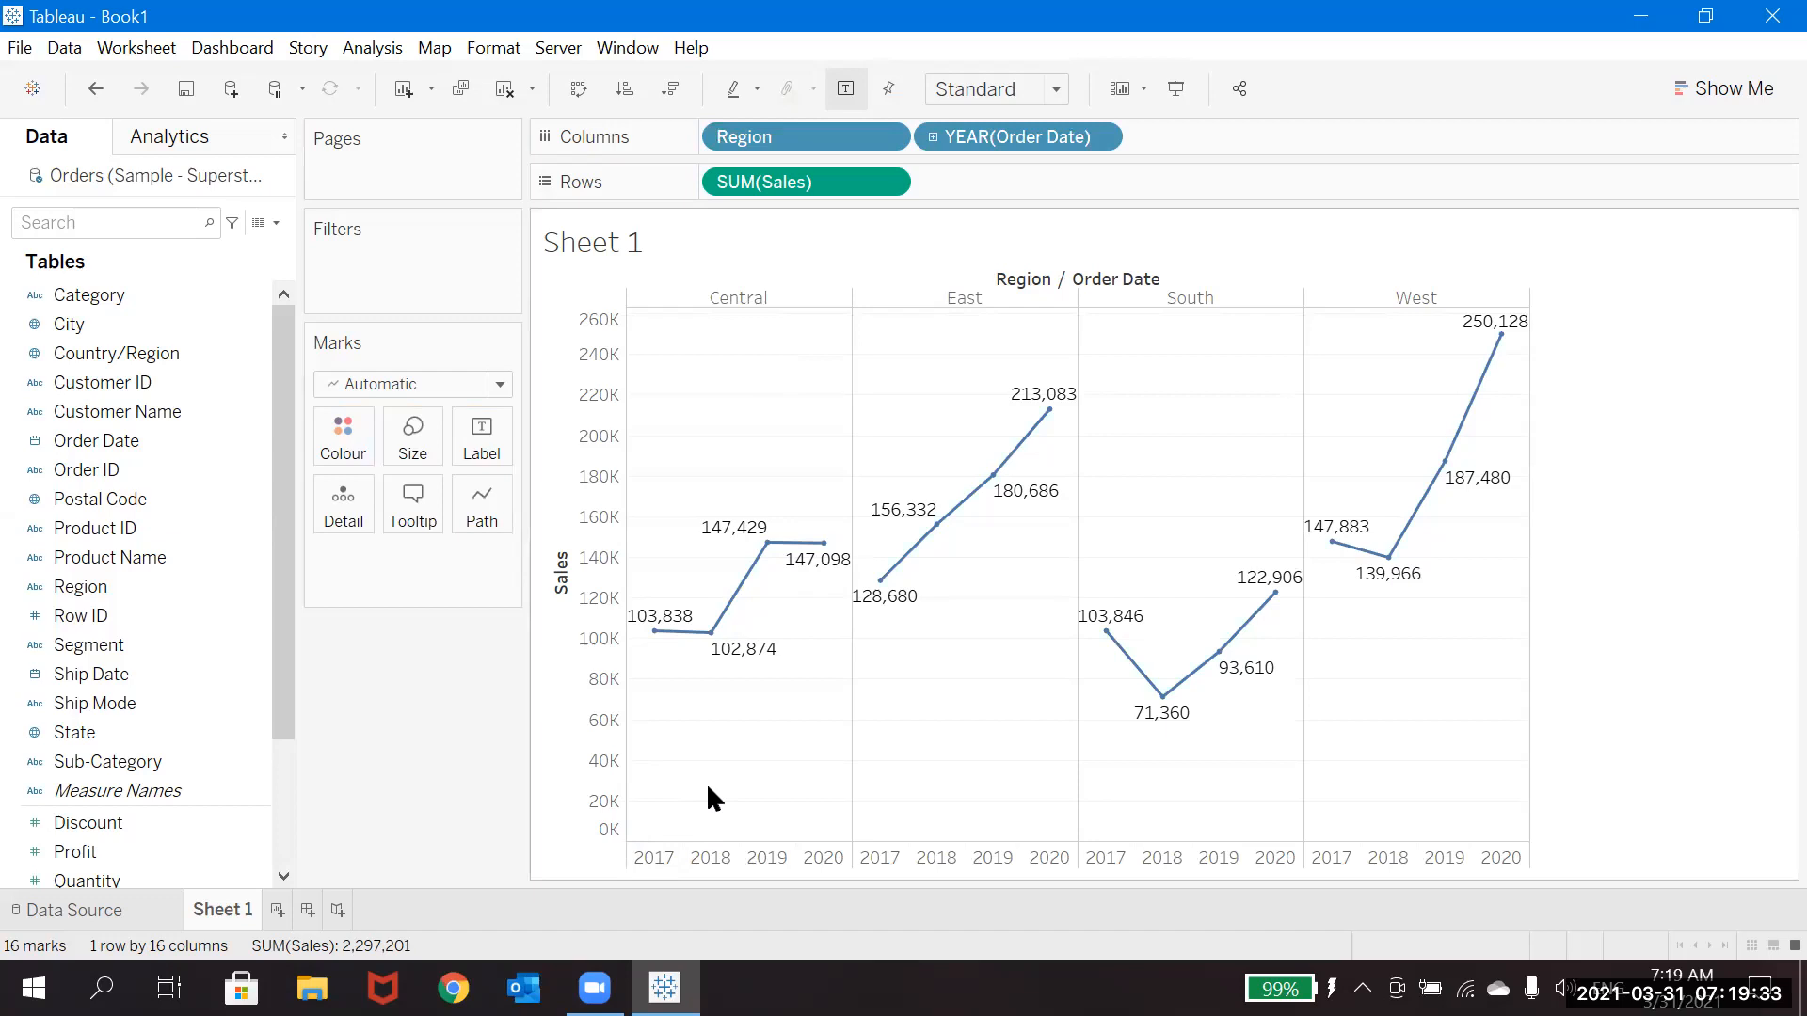
{"action": "mouse_move", "coordinate": [724, 652]}
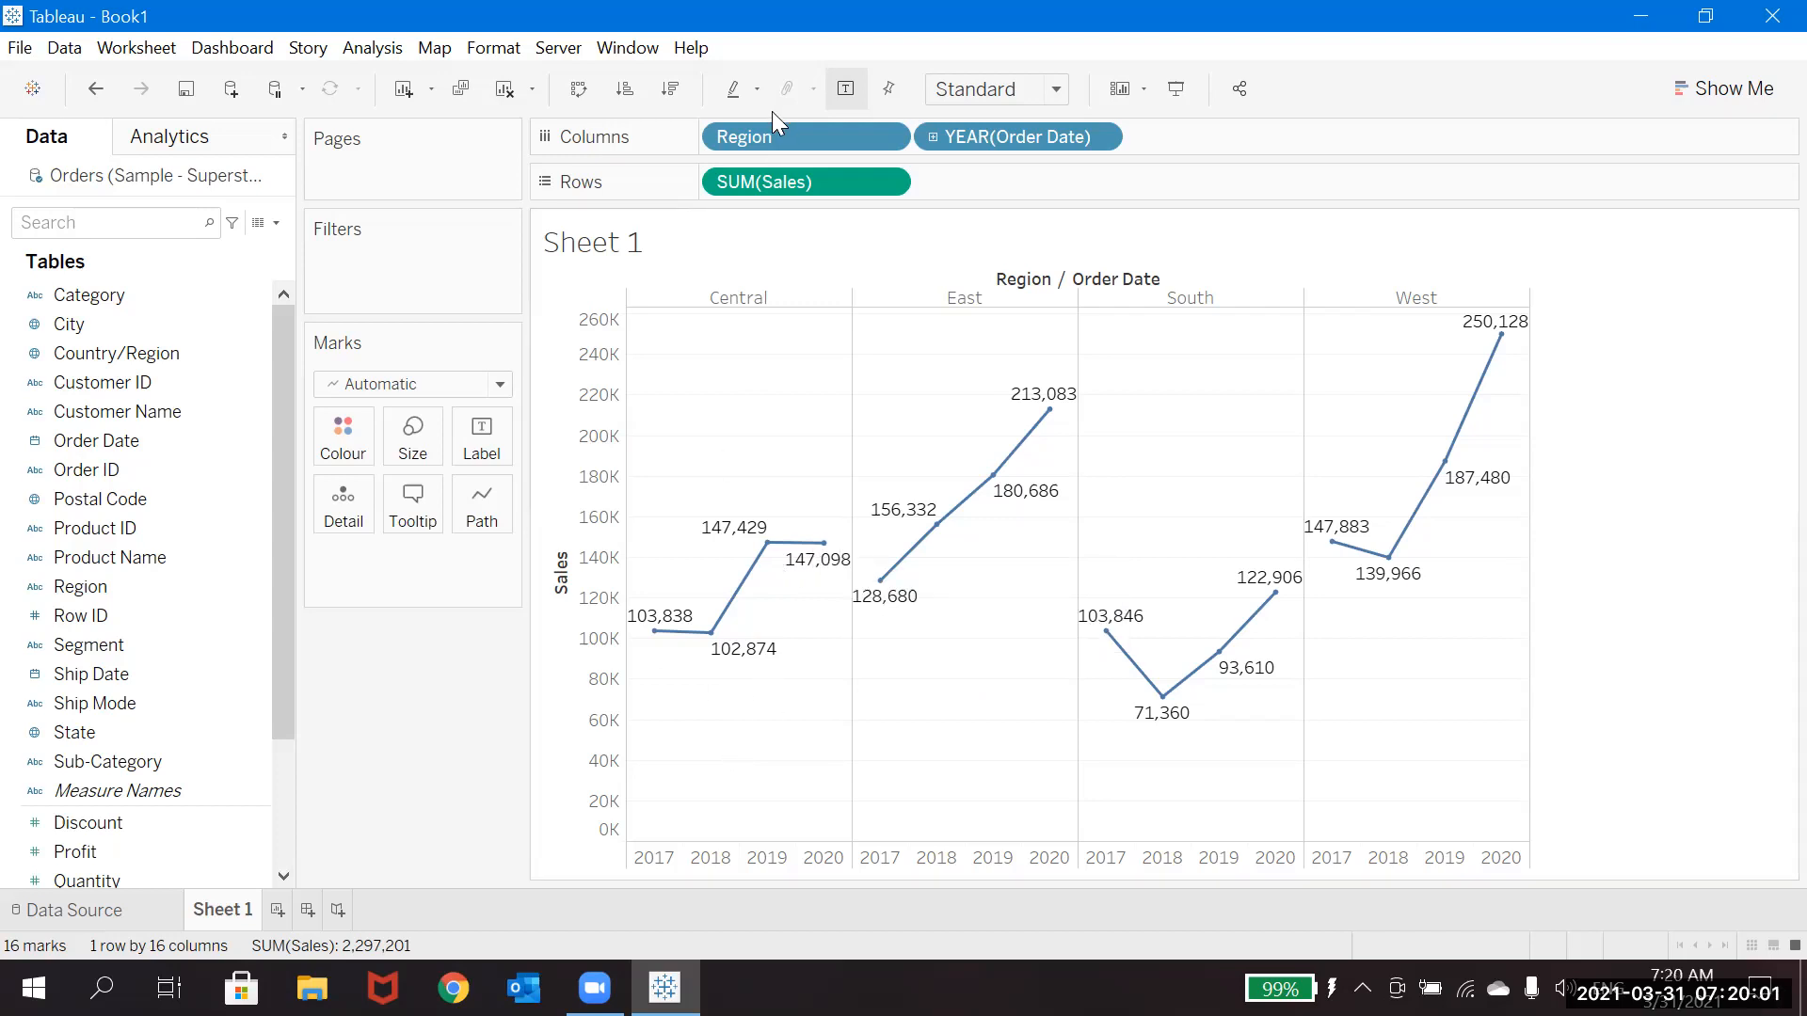
{"action": "left_click_drag", "start_coordinate": [759, 136], "coordinate": [1147, 141]}
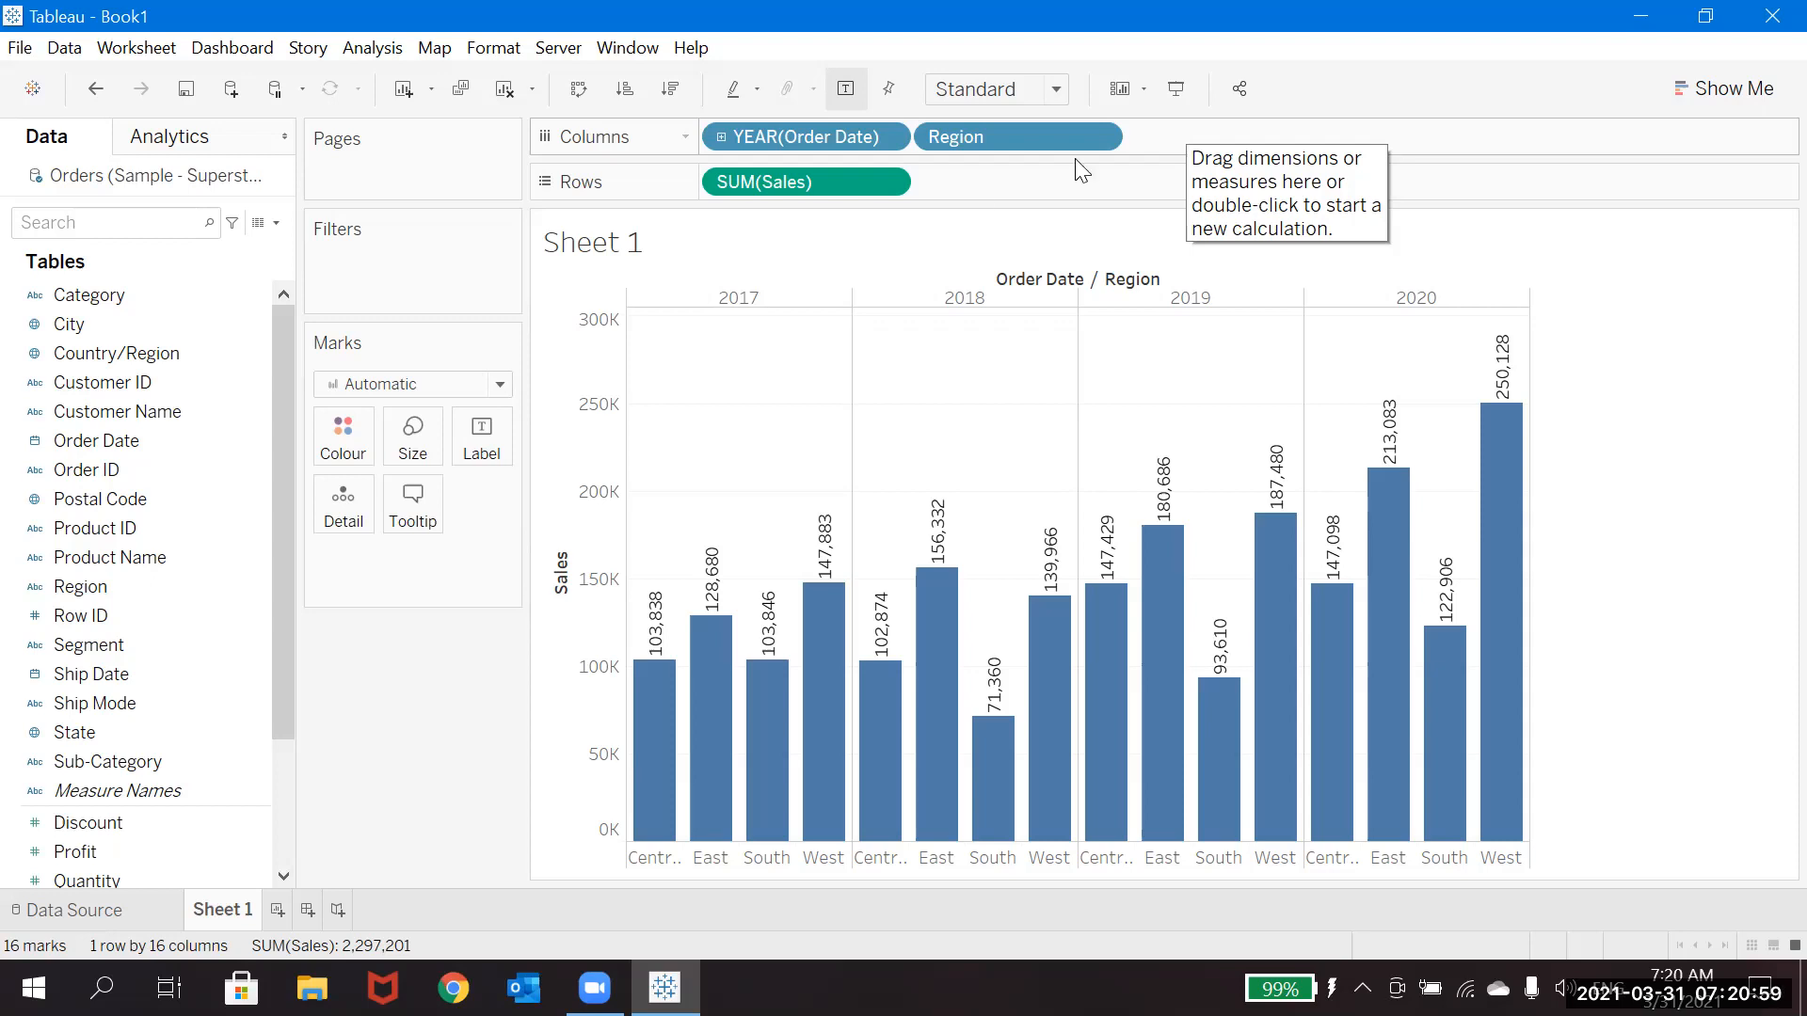
Create a new worksheet, Sheet 2, and place Category on Rows.
{"action": "left_click", "coordinate": [279, 906]}
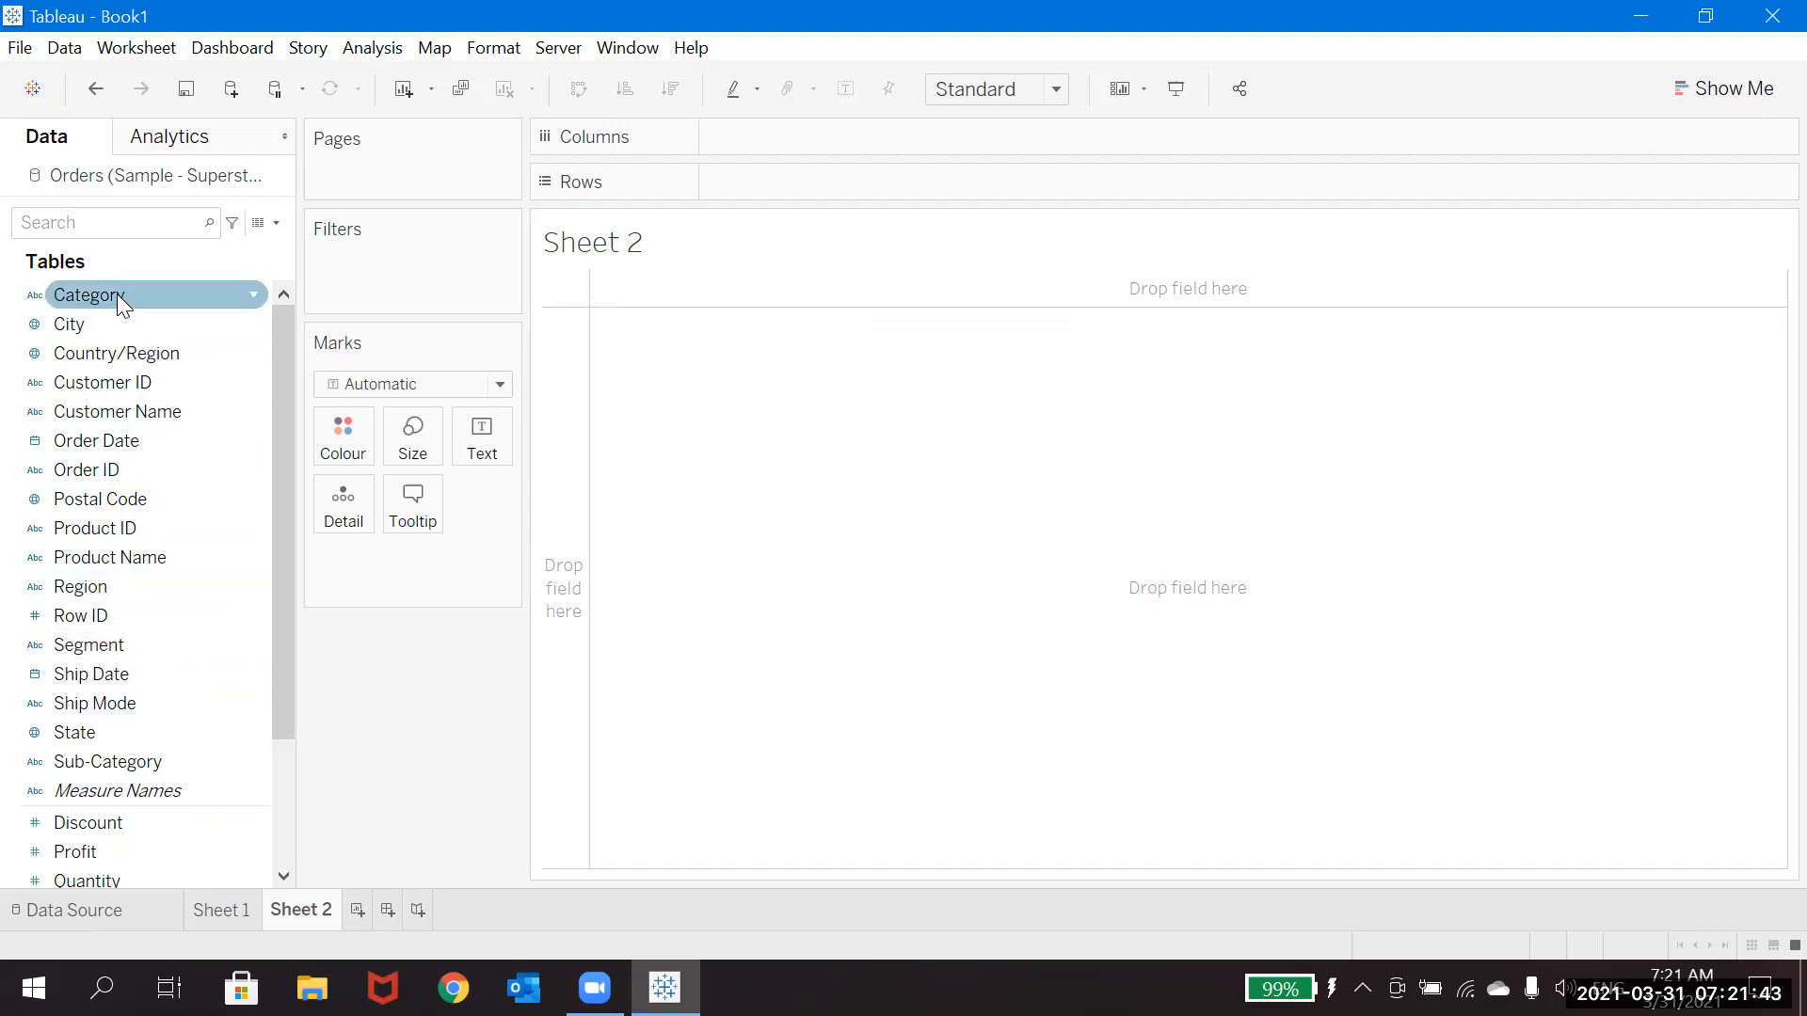
{"action": "left_click_drag", "start_coordinate": [117, 293], "coordinate": [612, 195]}
{"action": "left_click_drag", "start_coordinate": [872, 181], "coordinate": [872, 183]}
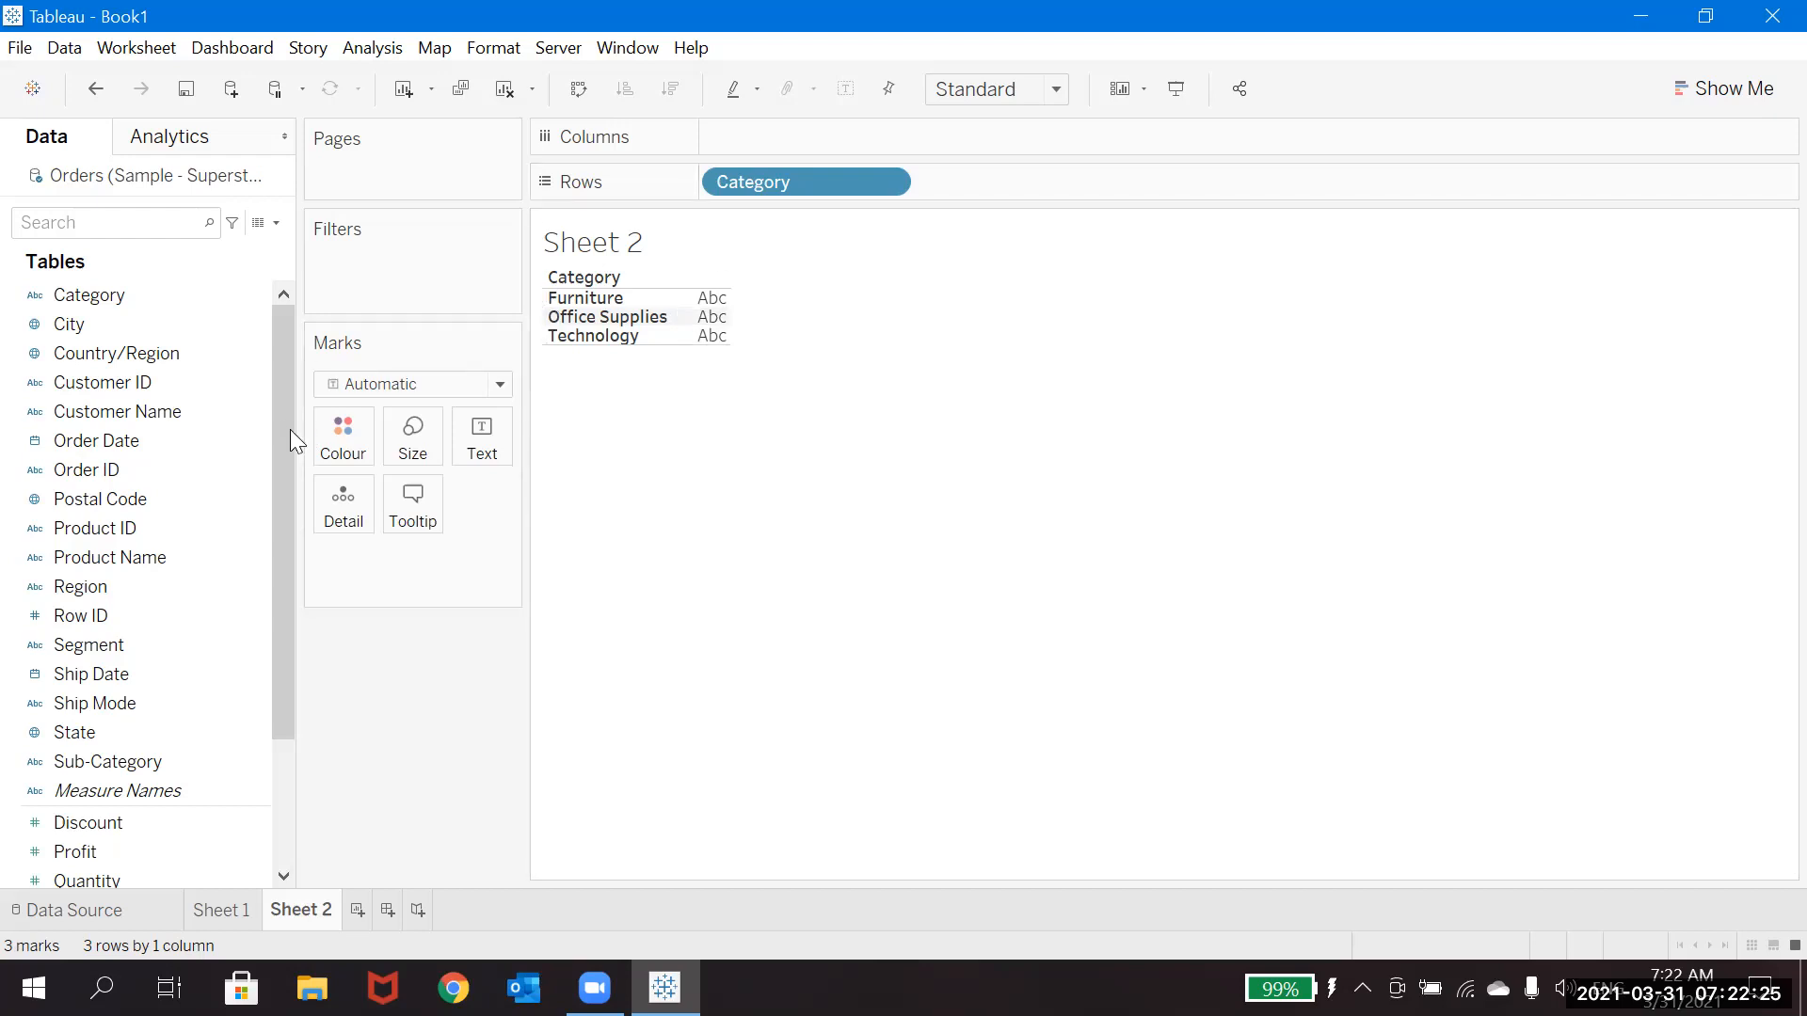
{"action": "left_click_drag", "start_coordinate": [282, 438], "coordinate": [285, 563]}
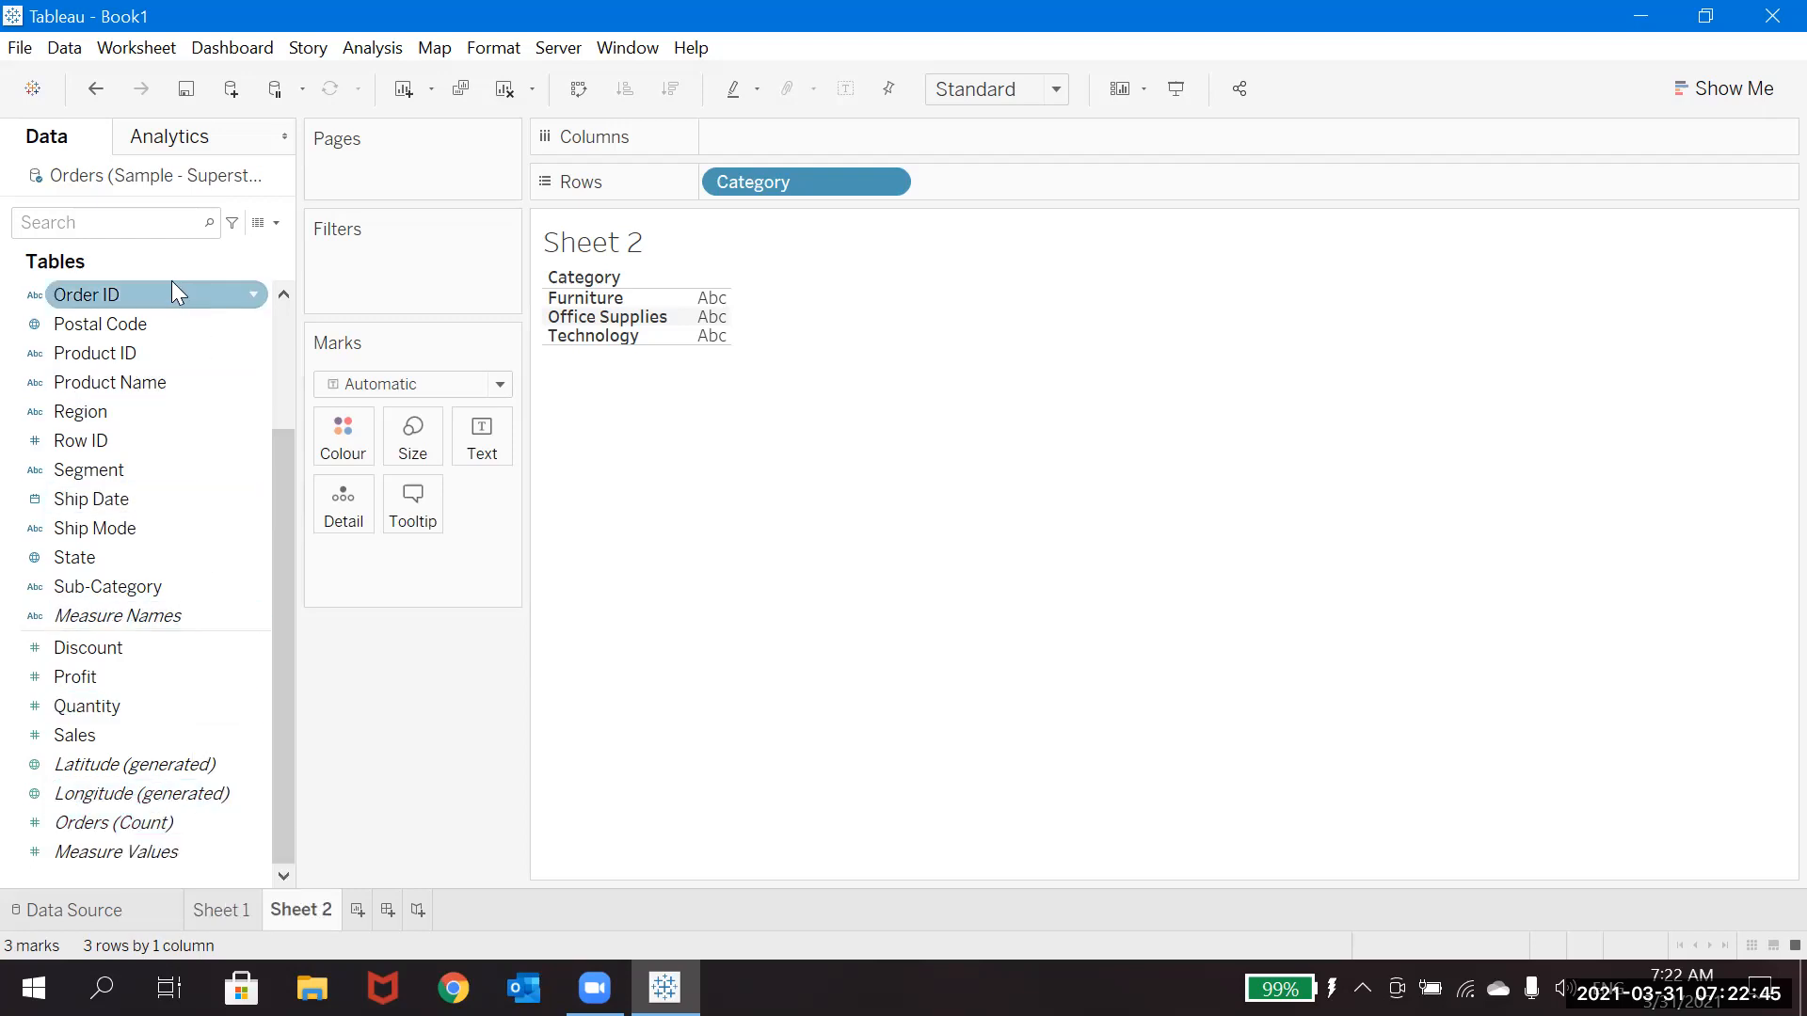
Place Order ID on Text for the Category table and aggregate it as Count.
{"action": "left_click_drag", "start_coordinate": [171, 280], "coordinate": [491, 439]}
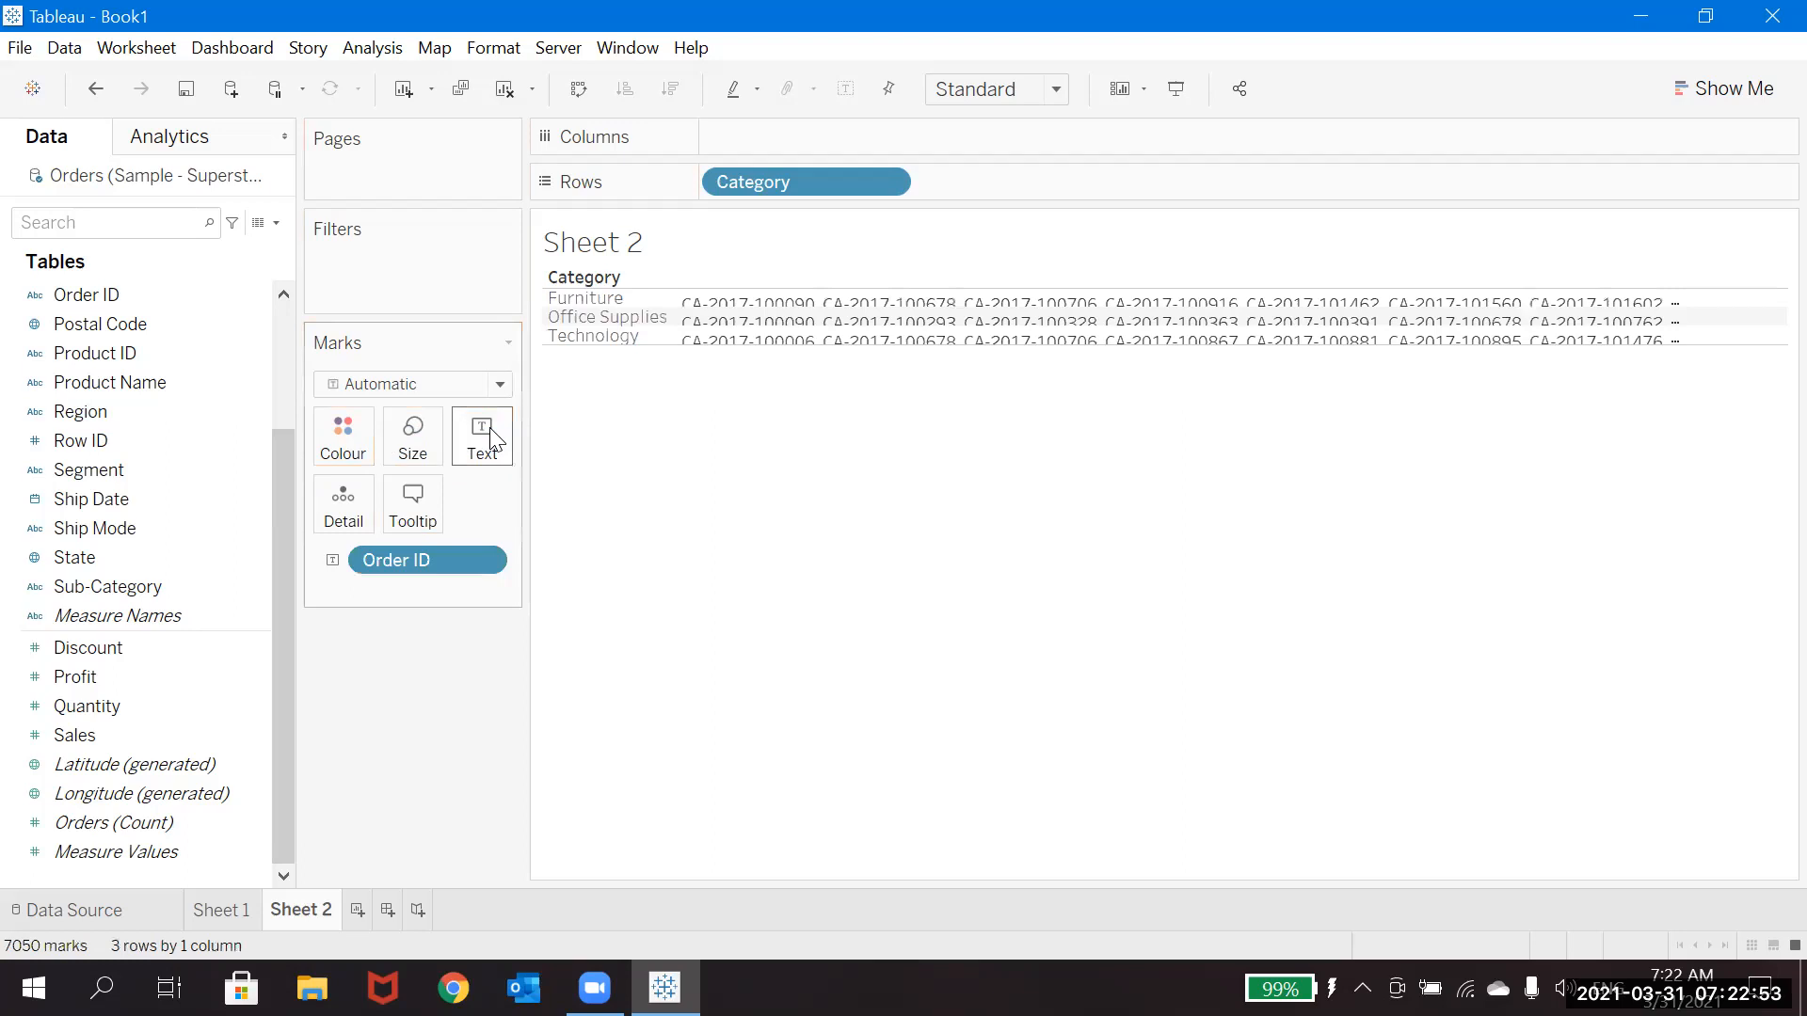
{"action": "left_click", "coordinate": [486, 561]}
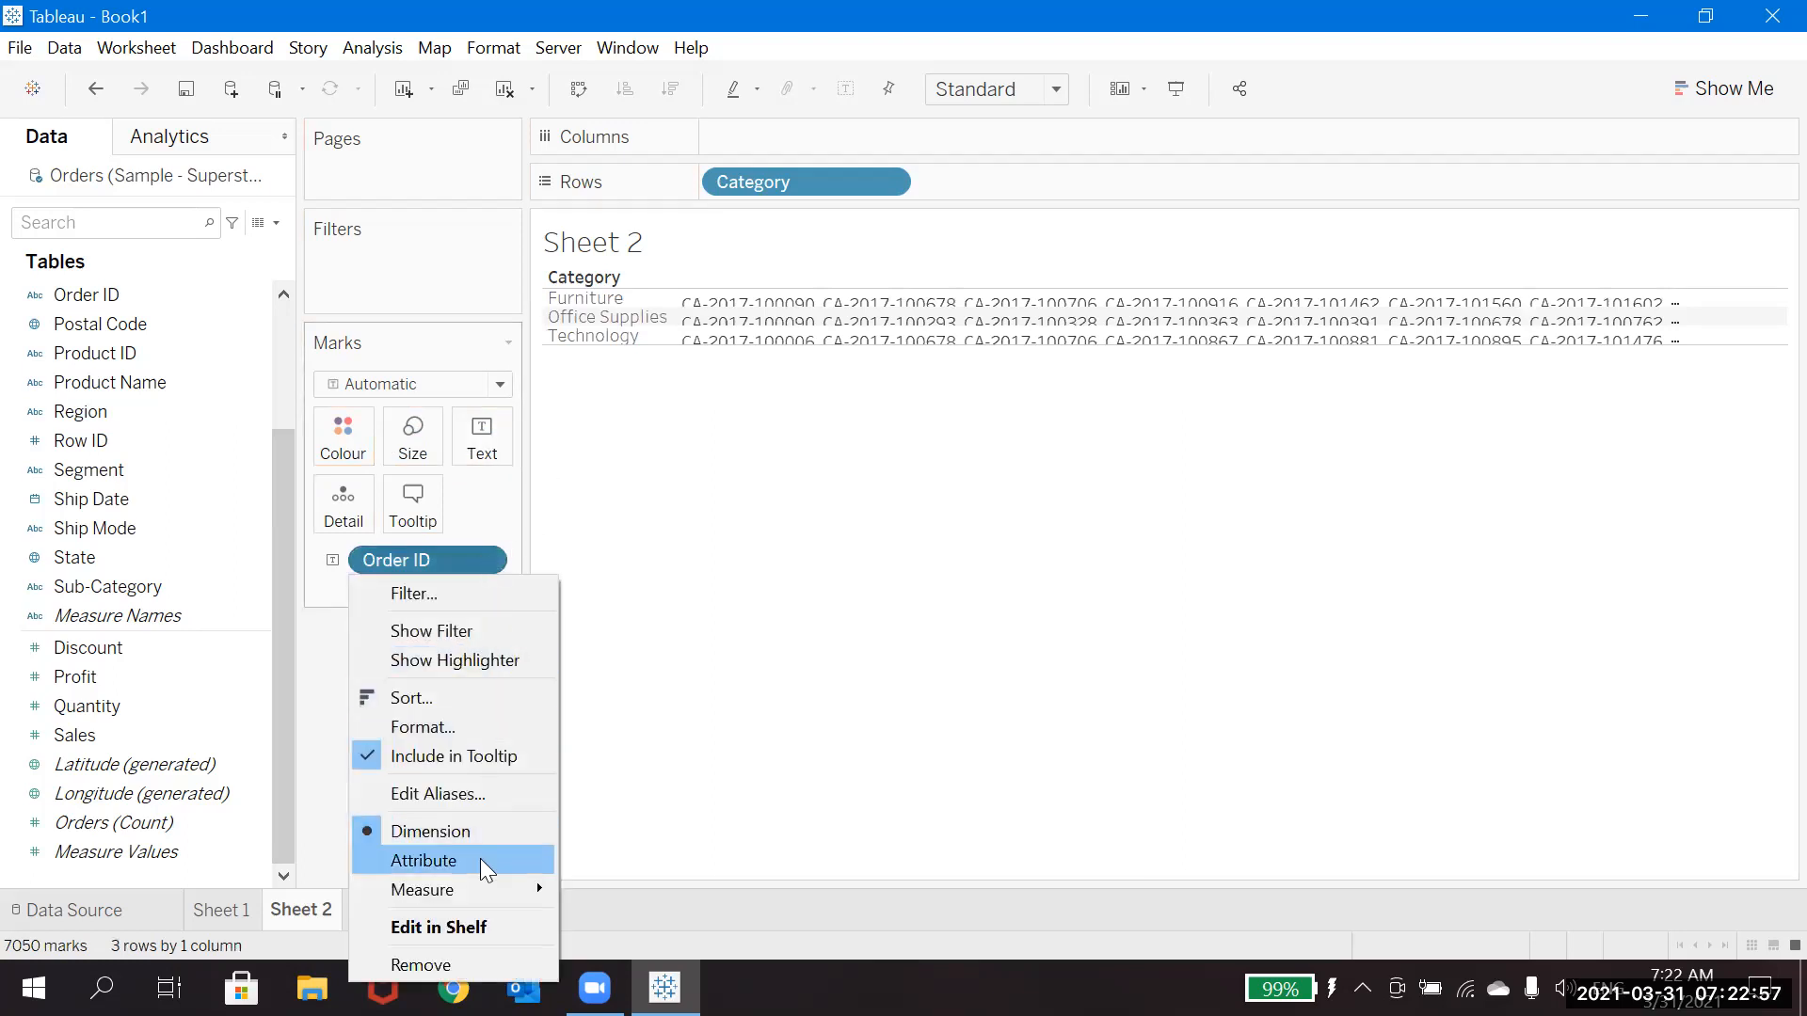
{"action": "mouse_move", "coordinate": [468, 884]}
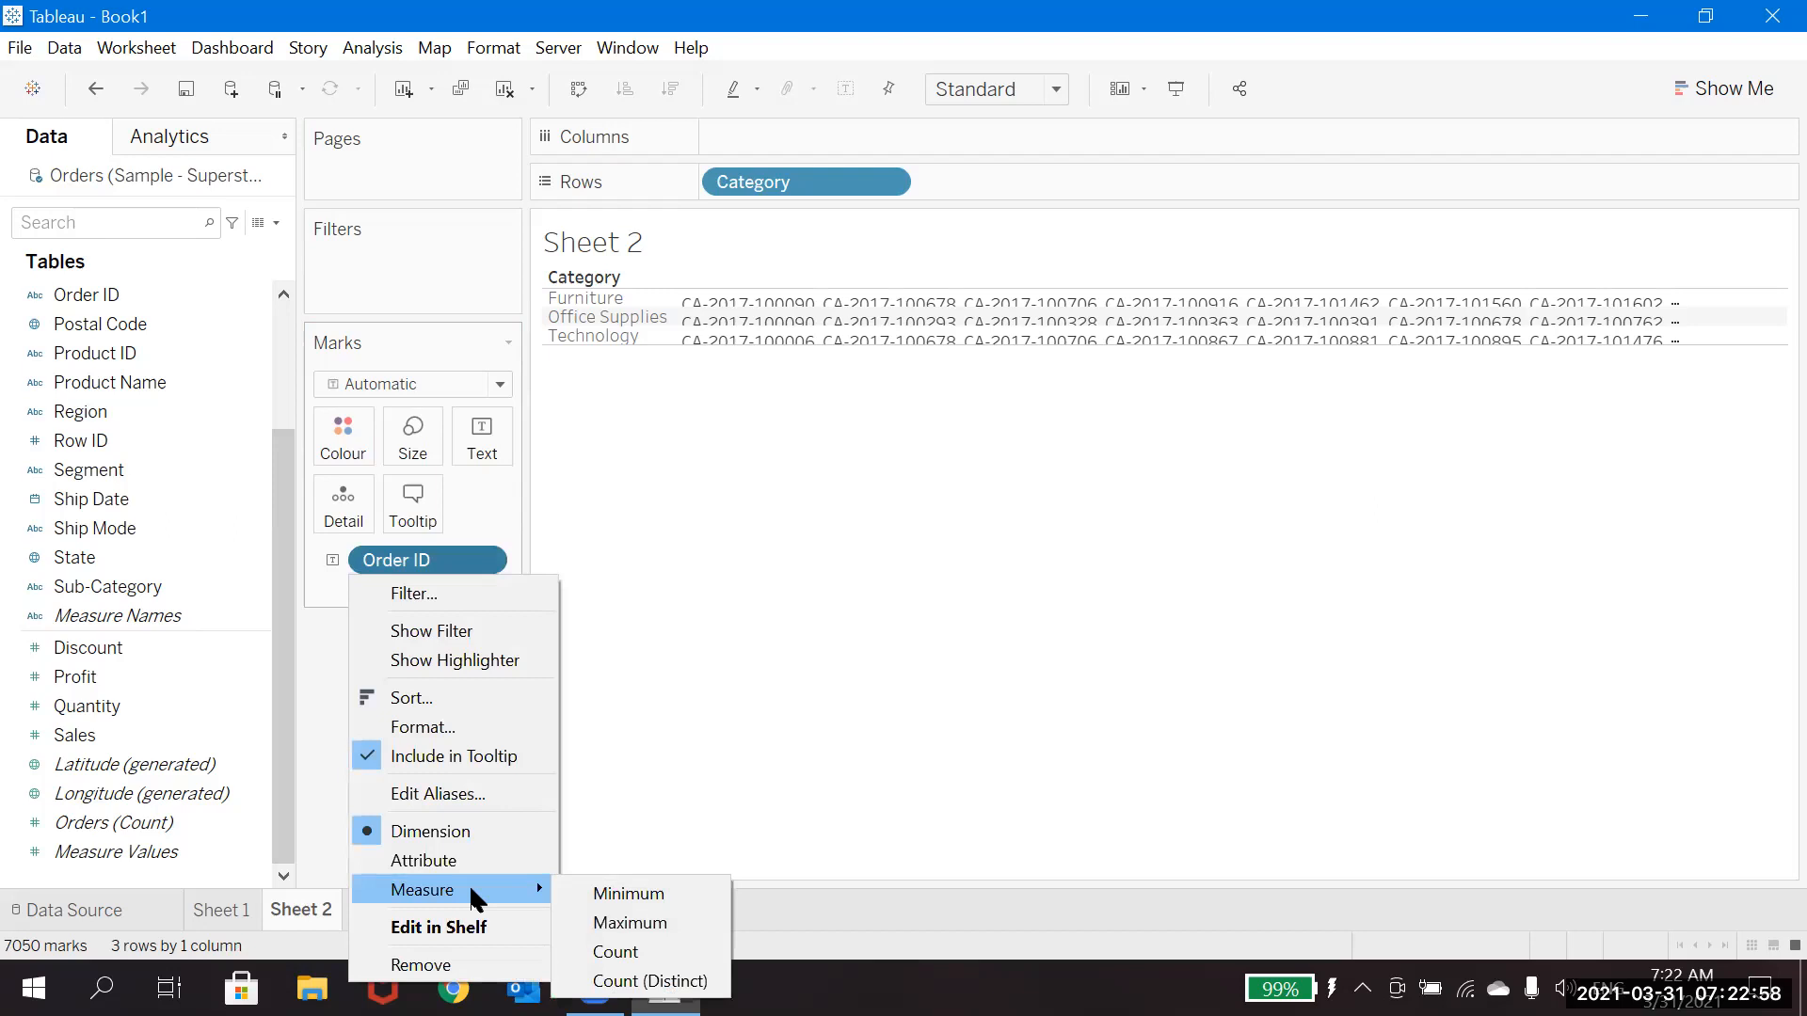
{"action": "left_click", "coordinate": [638, 952]}
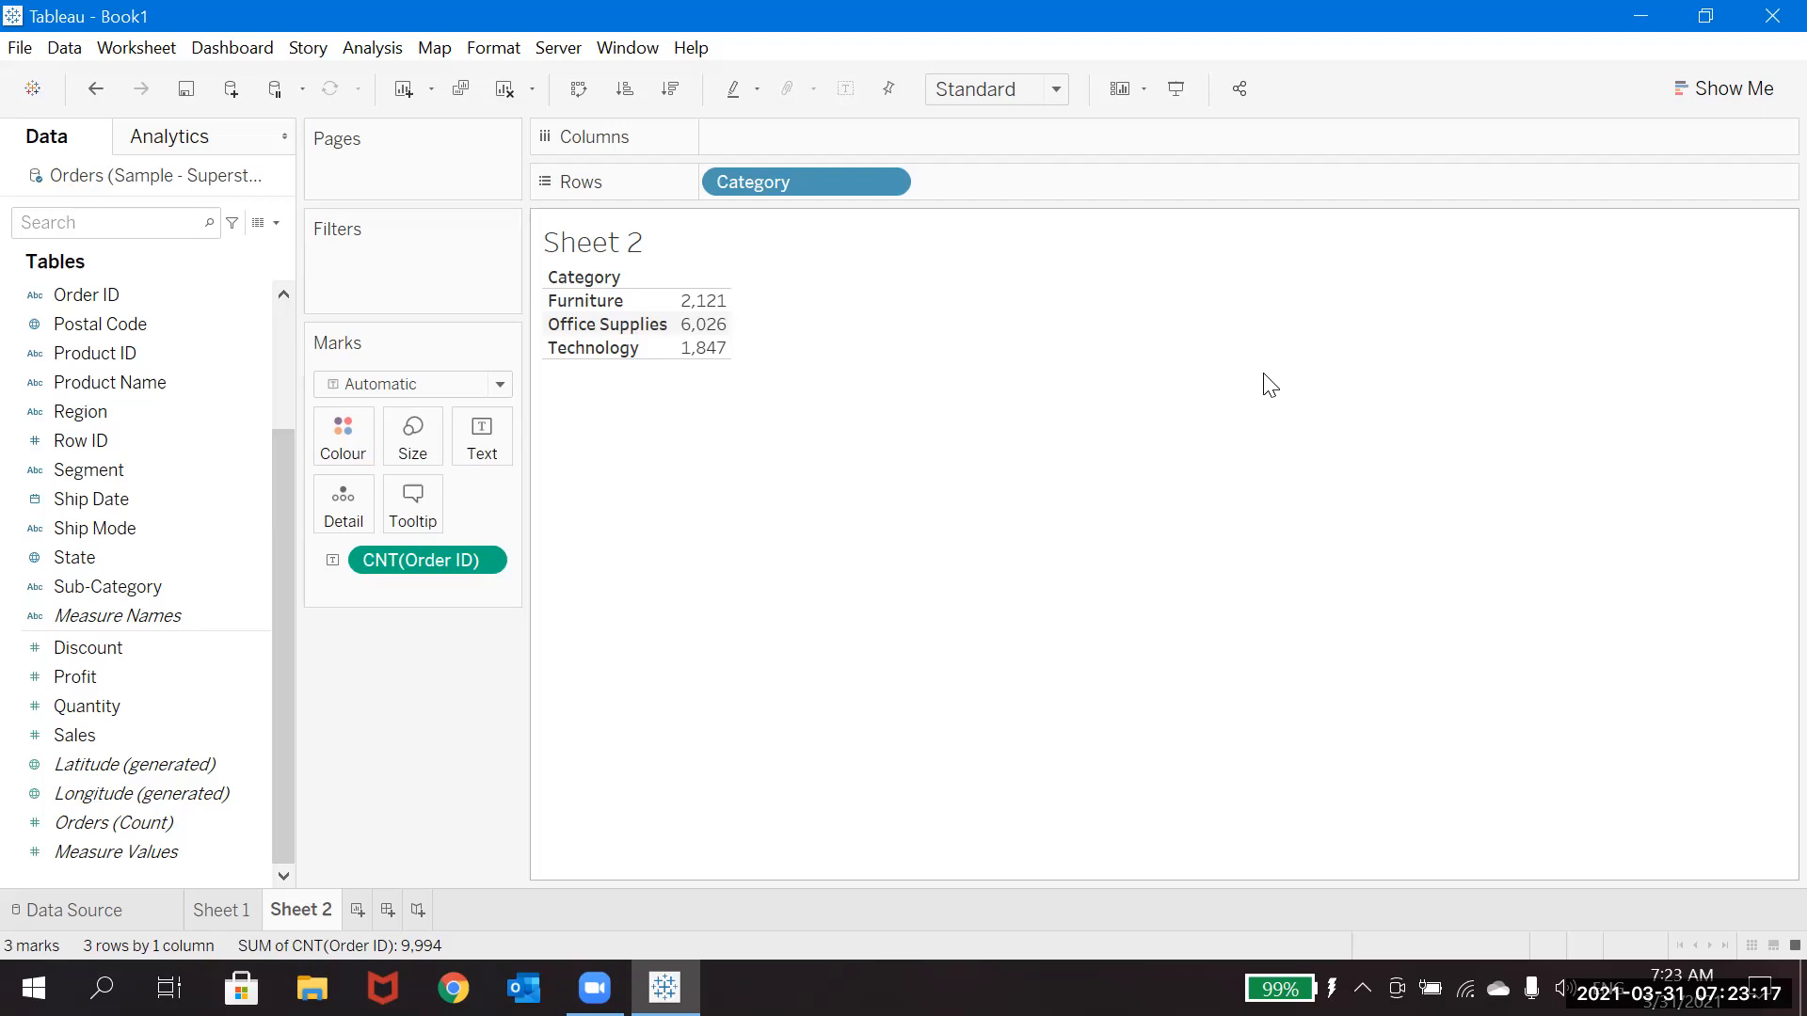
Turn the category table into a packed bubbles chart and add the count of Order ID to the bubble labels.
{"action": "left_click", "coordinate": [1722, 95]}
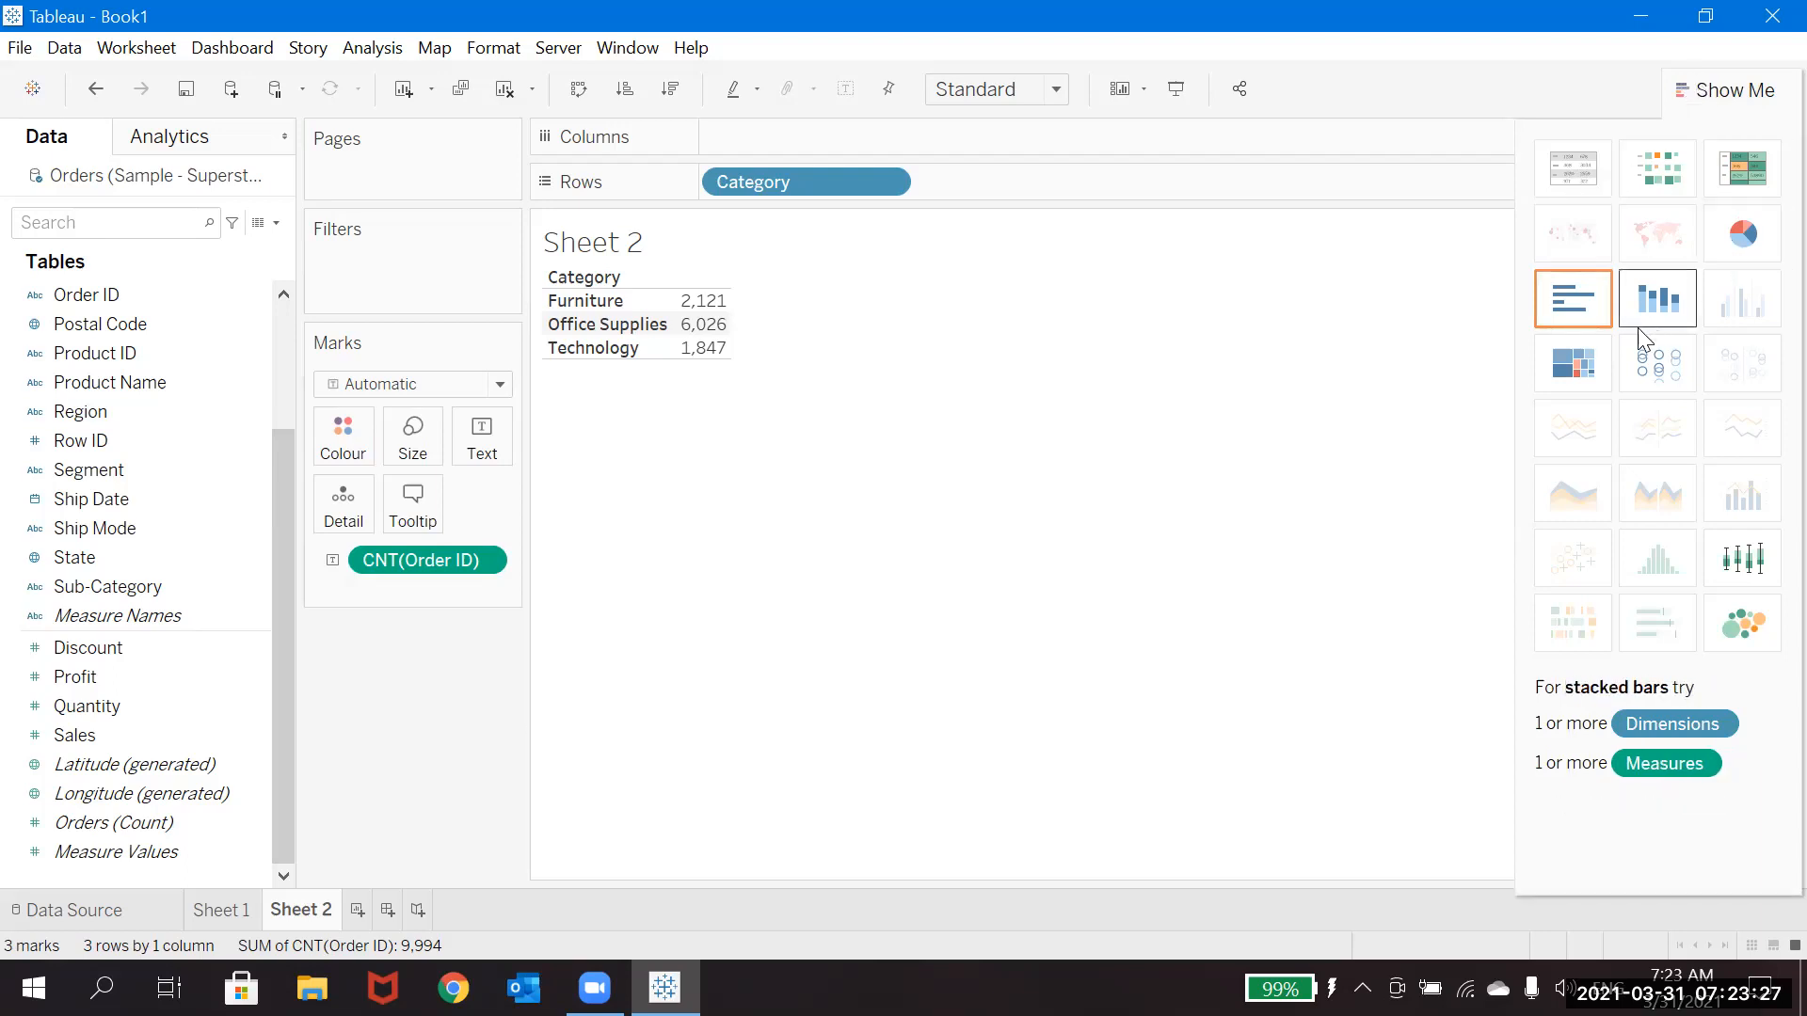
{"action": "left_click", "coordinate": [1742, 640]}
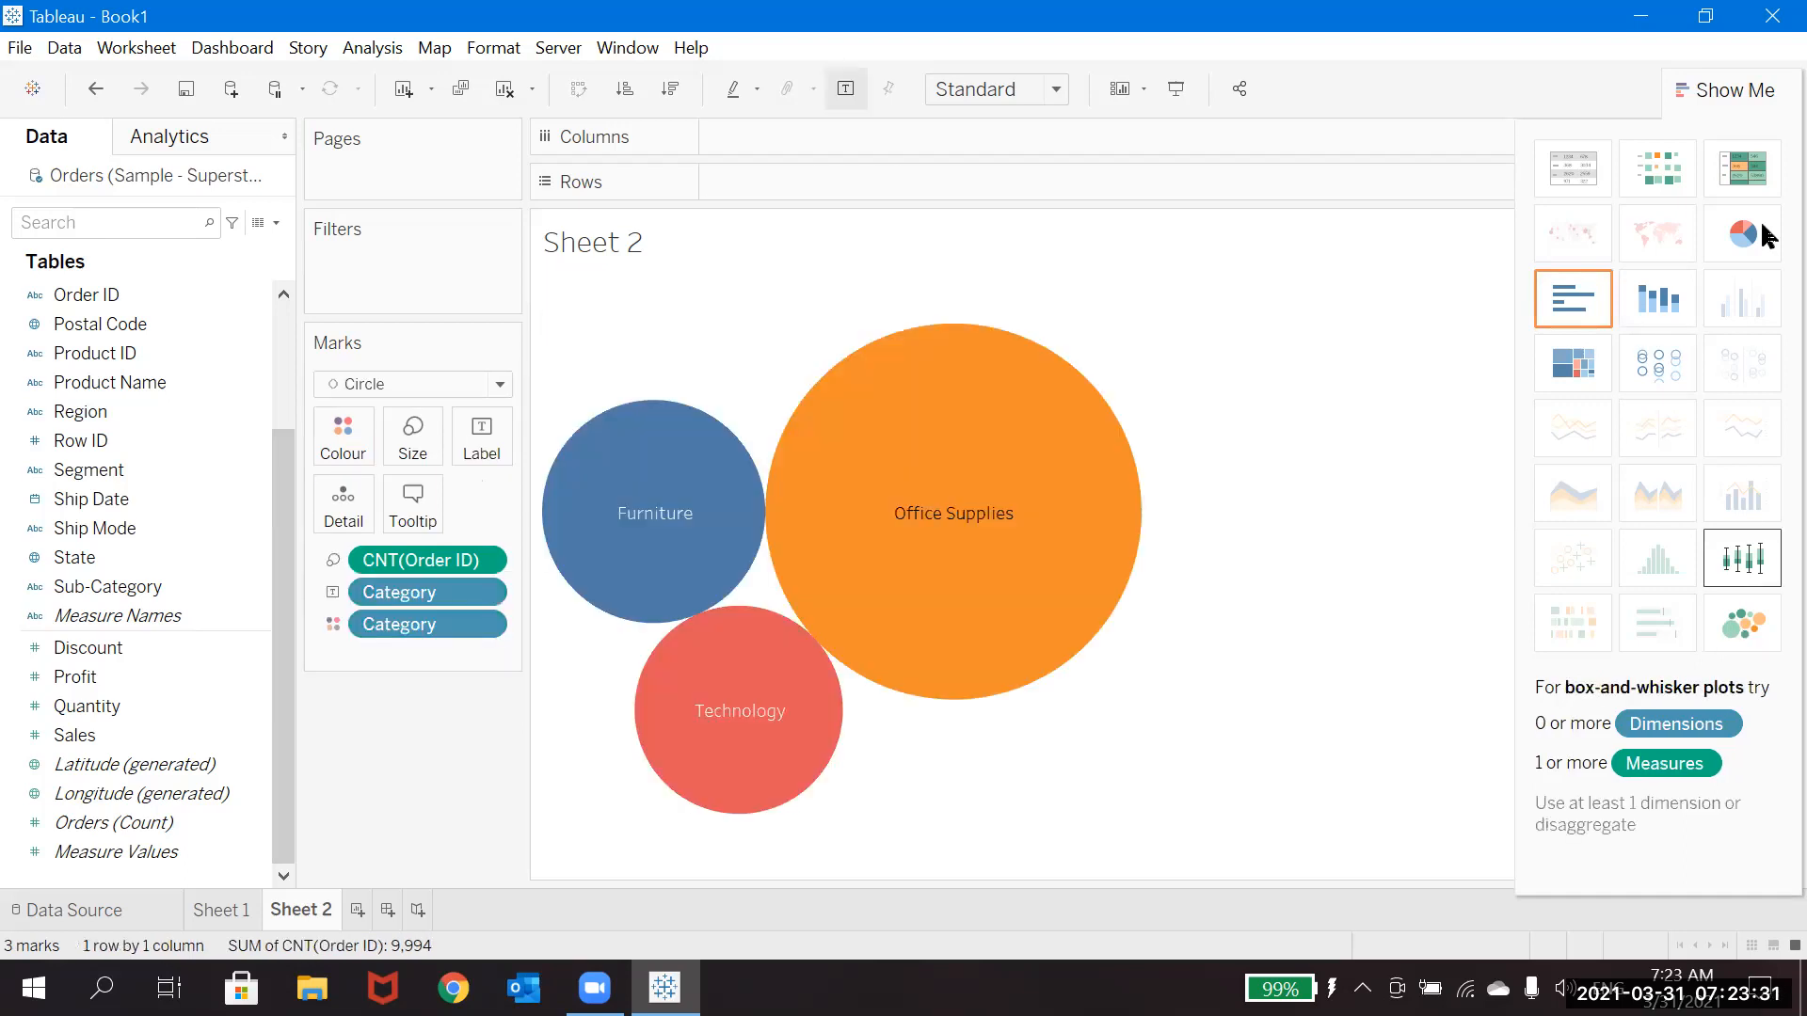
{"action": "left_click", "coordinate": [1744, 91]}
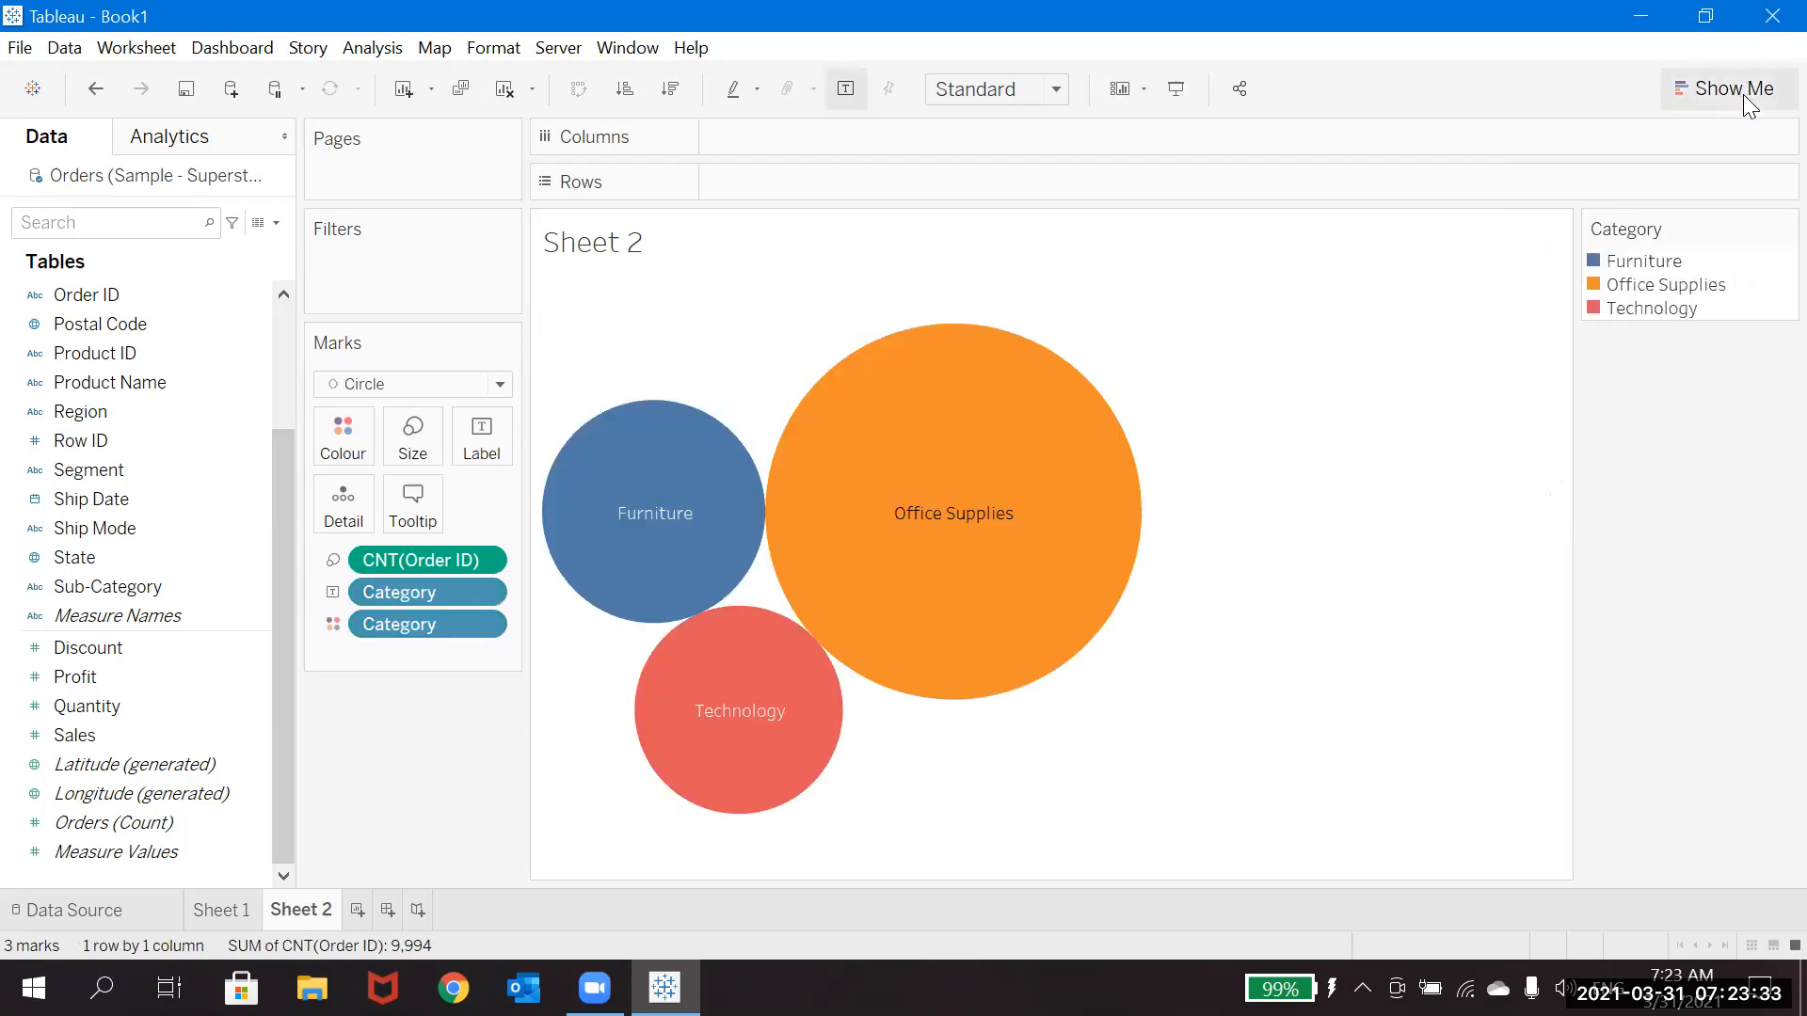
{"action": "mouse_move", "coordinate": [1048, 455]}
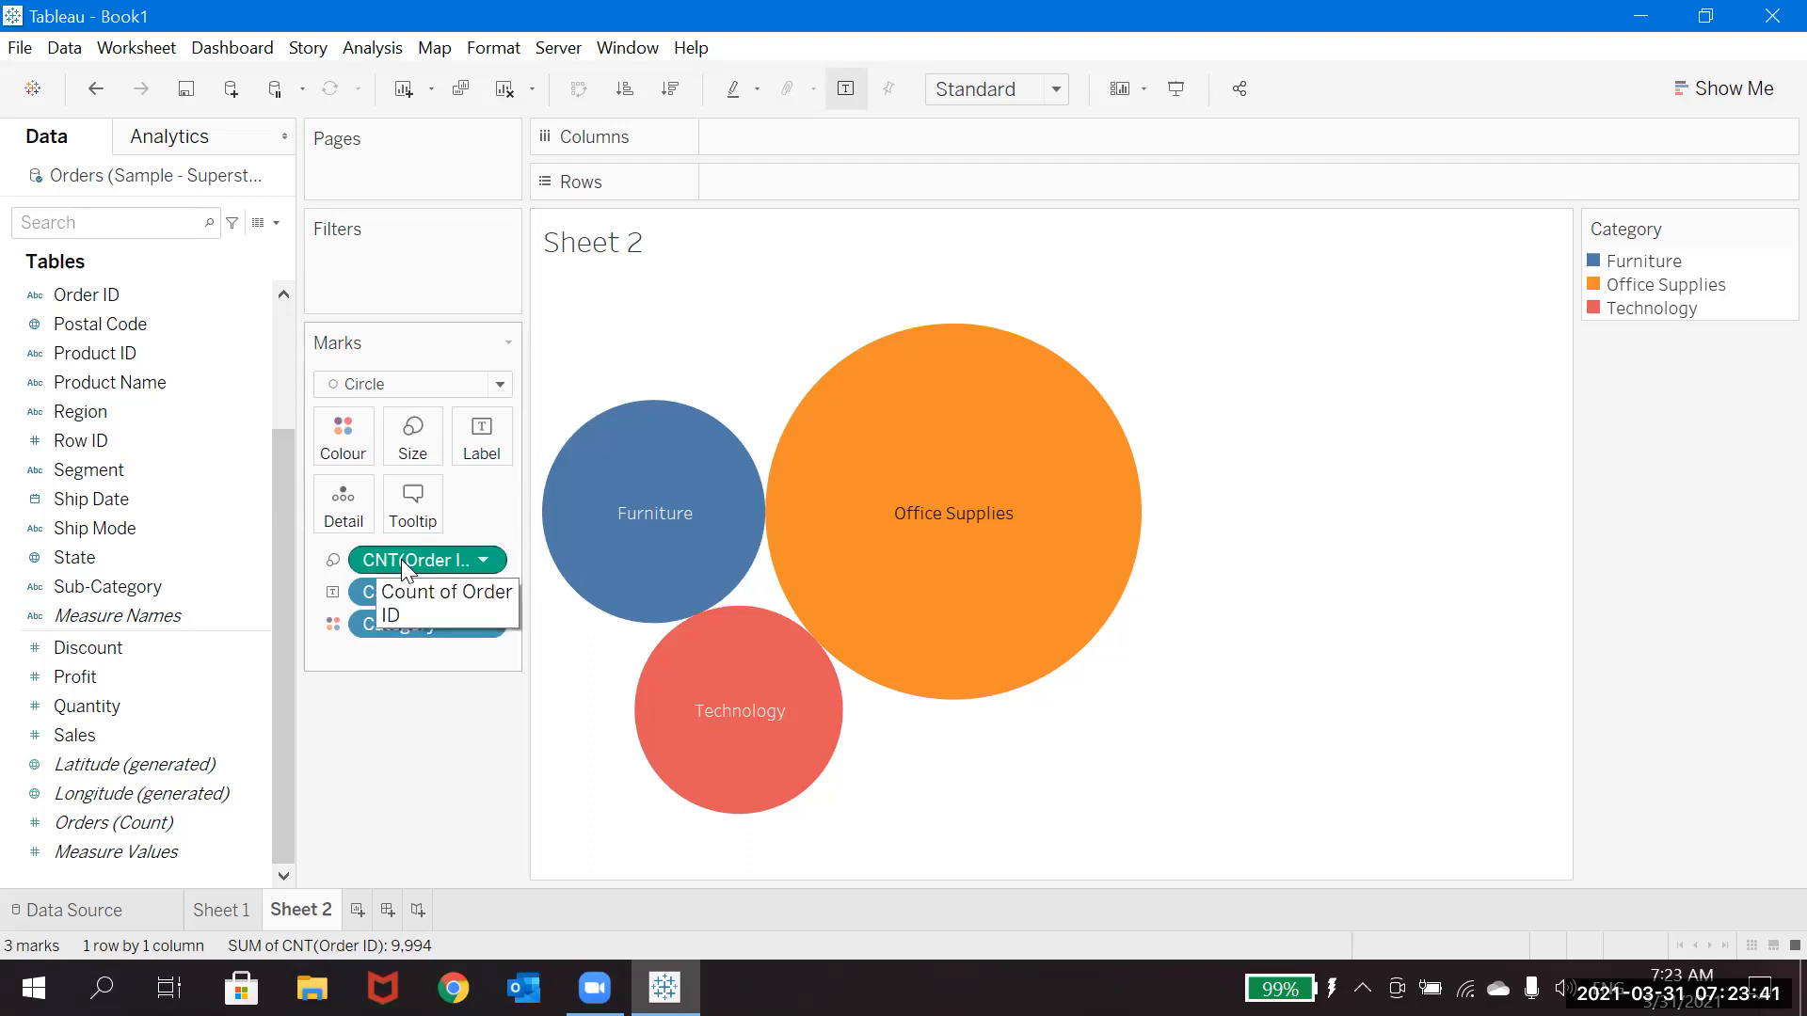
{"action": "left_click_drag", "start_coordinate": [401, 559], "coordinate": [474, 453]}
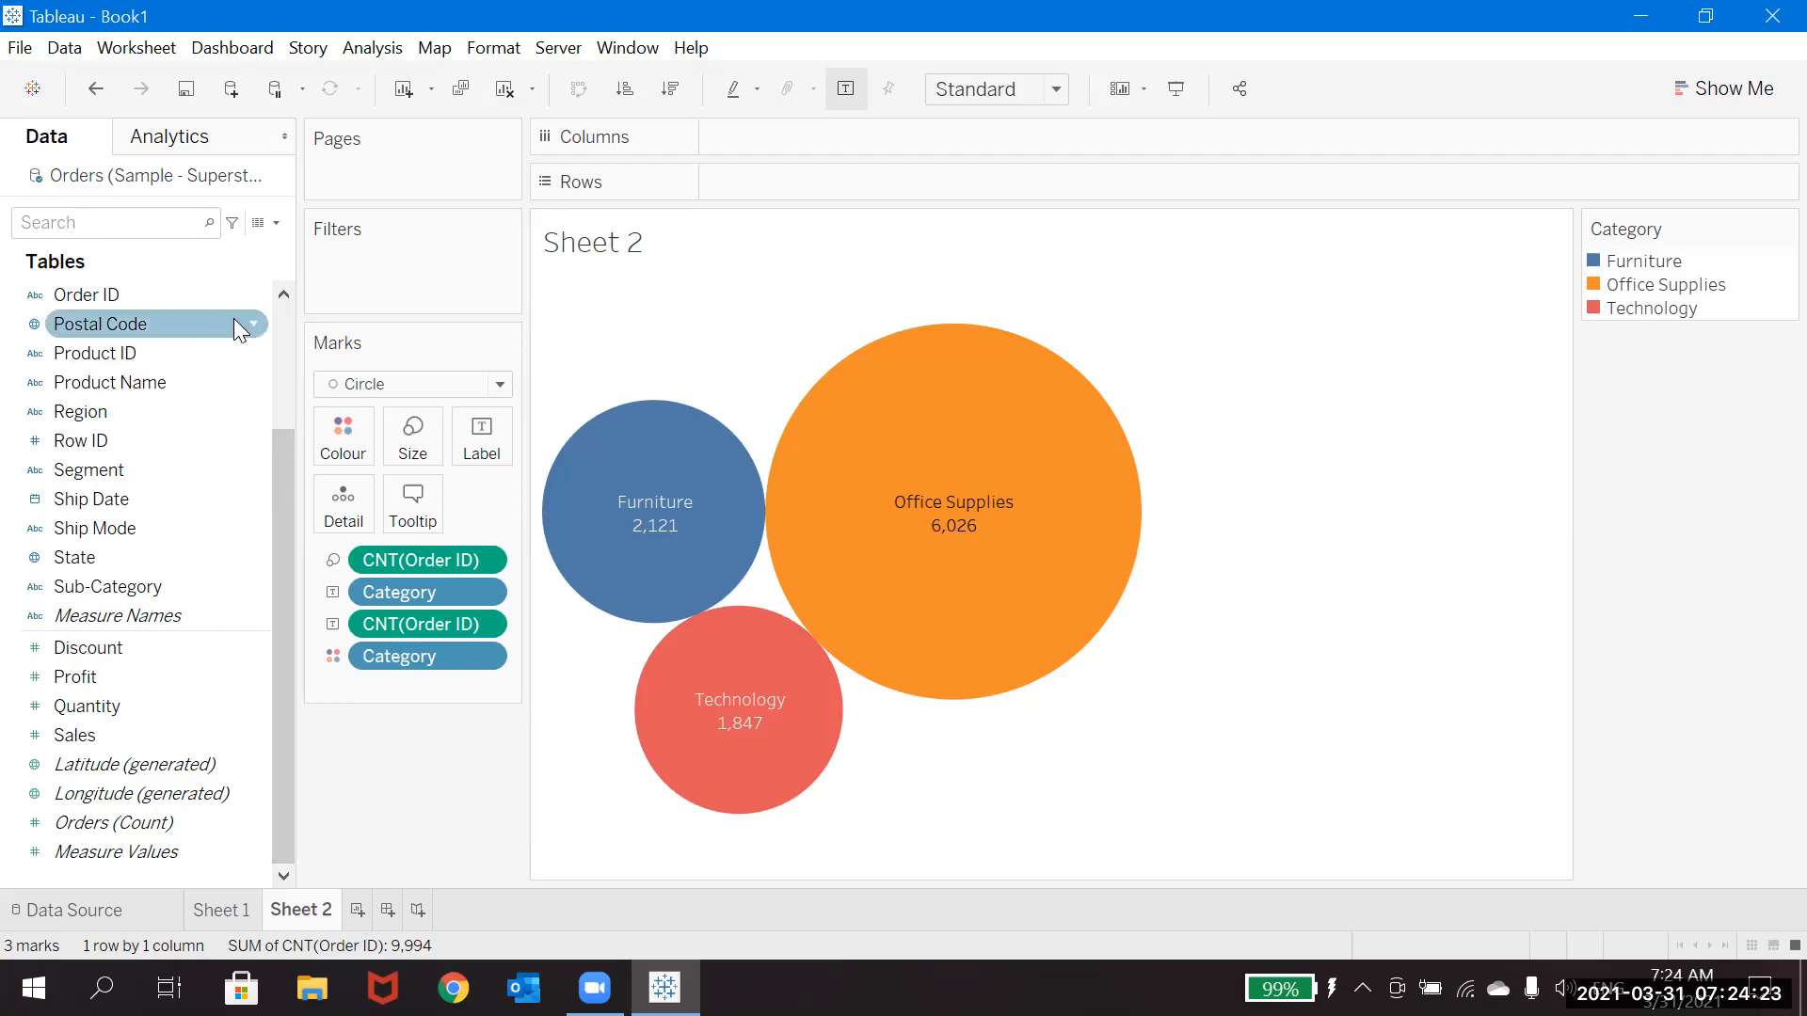
{"action": "scroll", "coordinate": [279, 312], "scroll_direction": "up", "scroll_amount": 2}
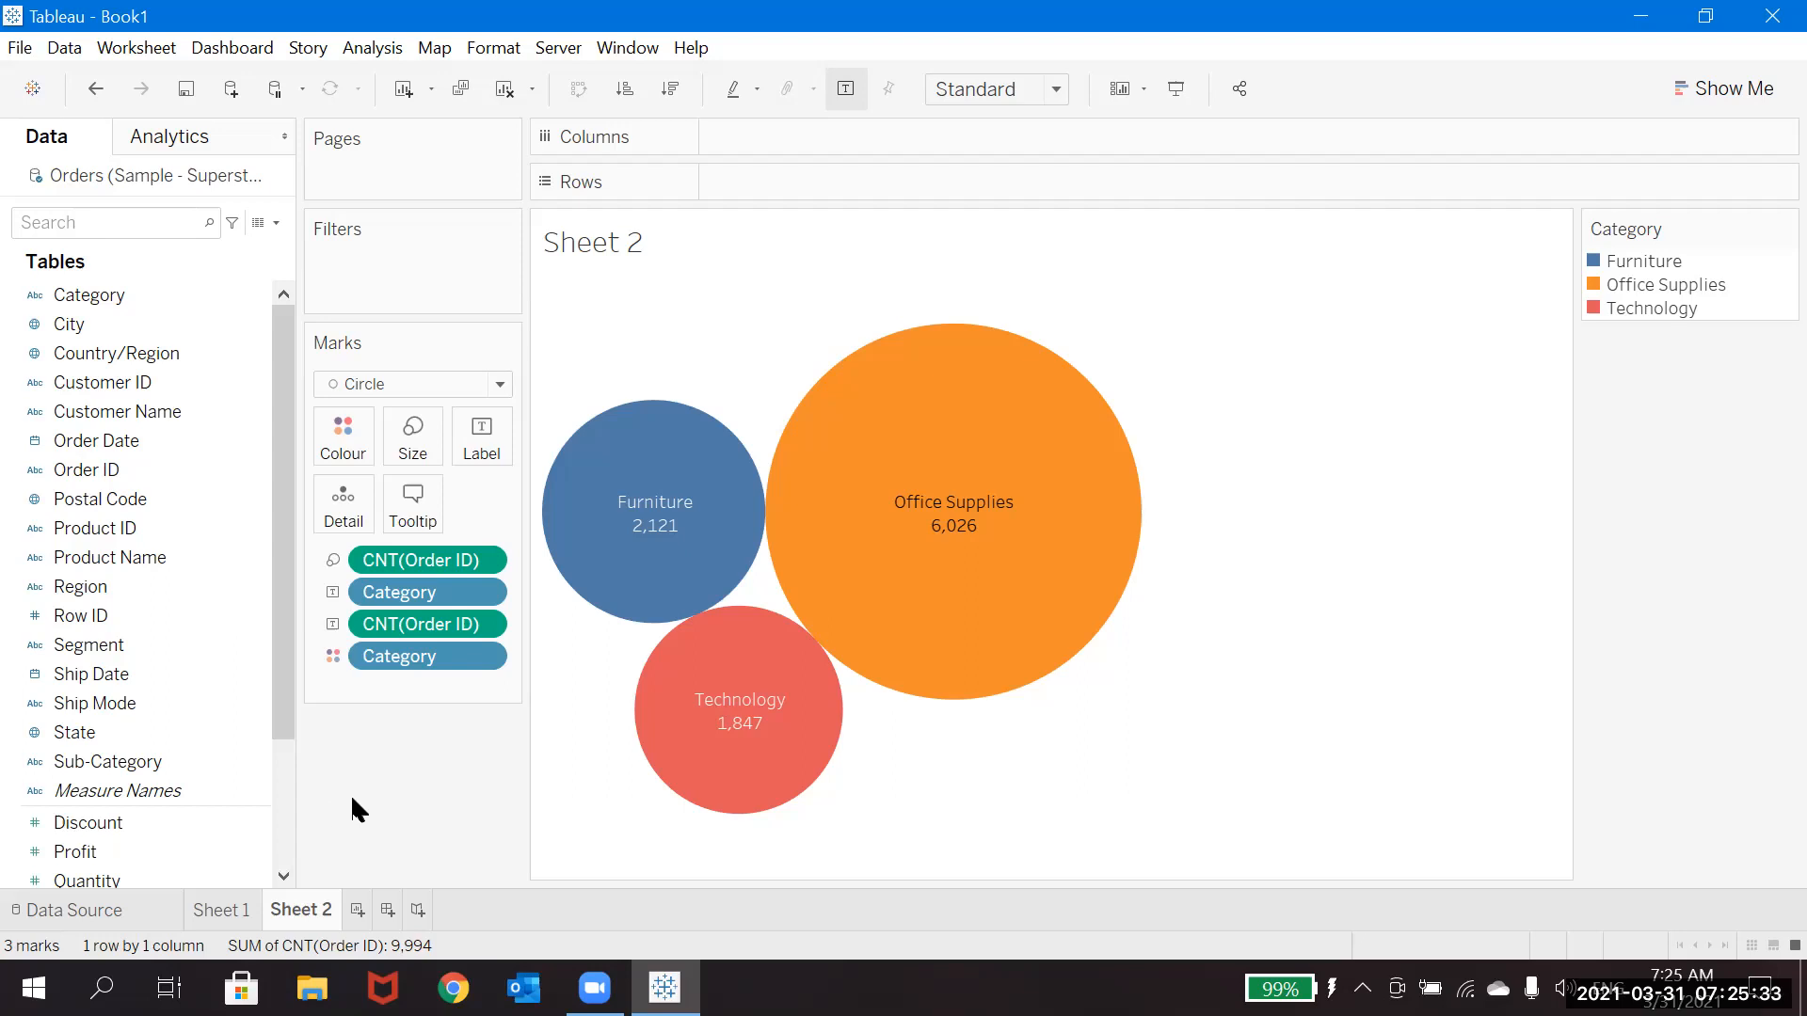
{"action": "scroll", "coordinate": [284, 832], "scroll_direction": "down", "scroll_amount": 2}
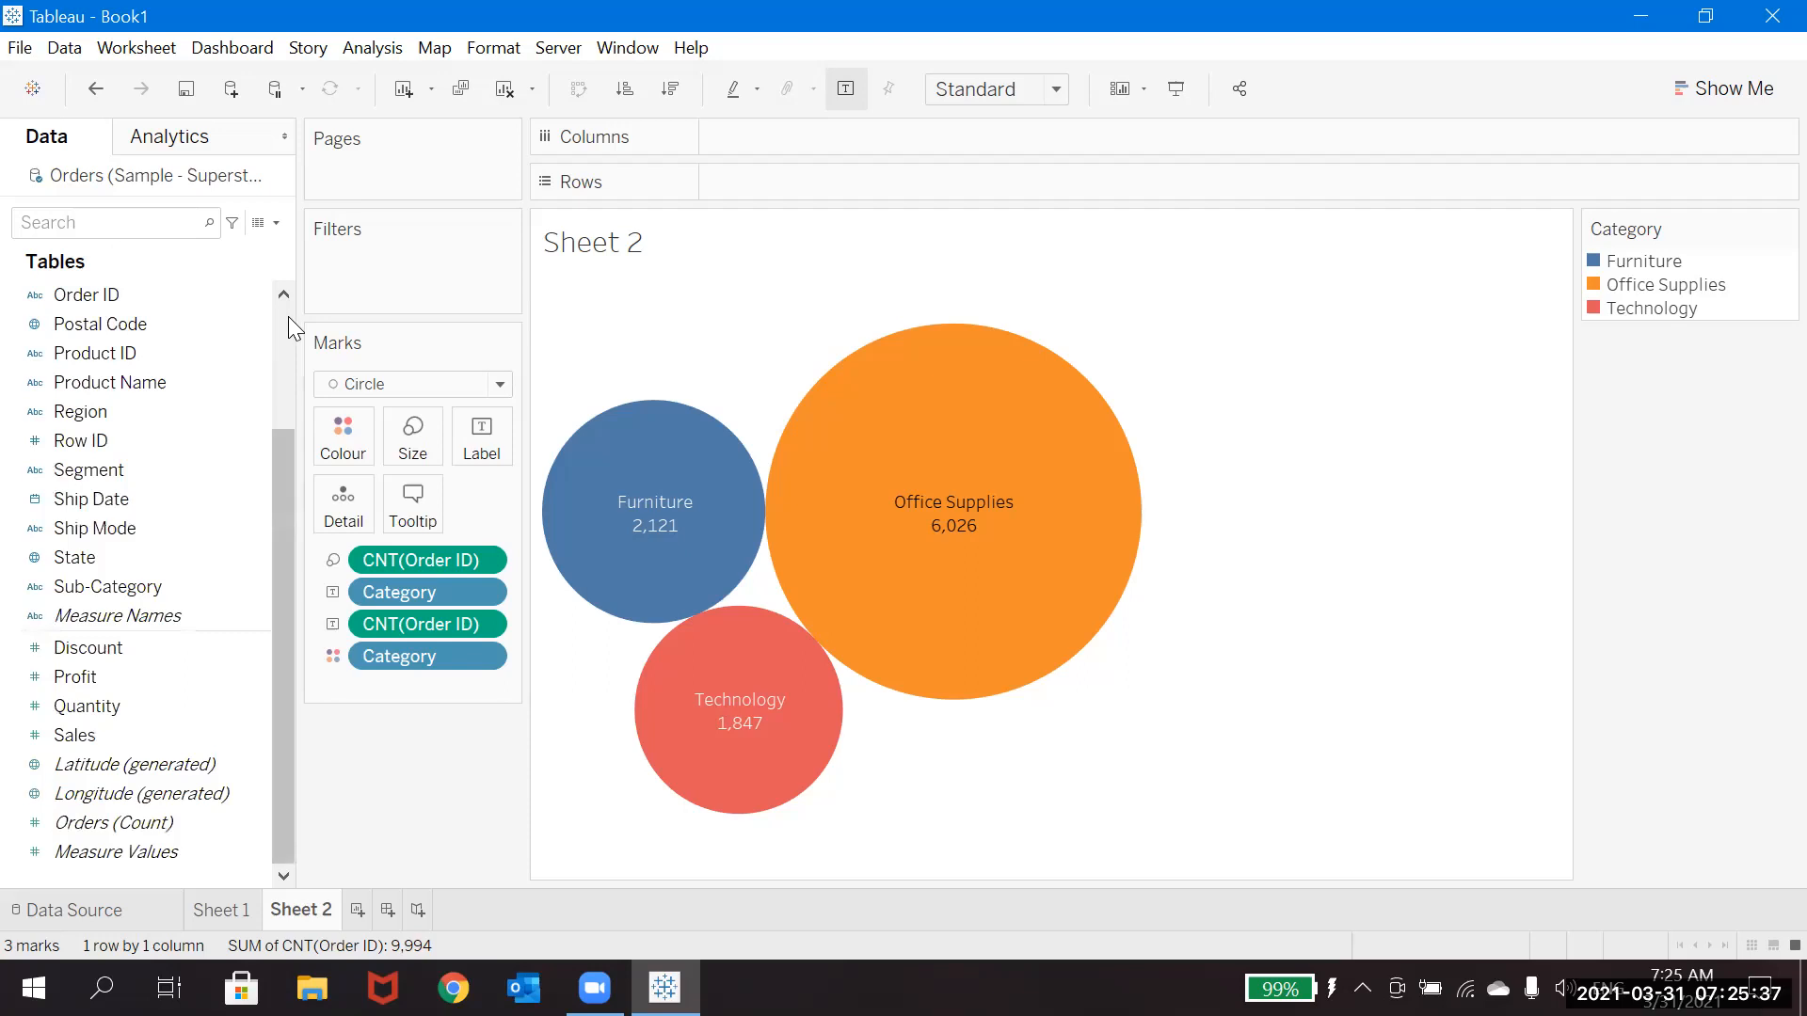
{"action": "scroll", "coordinate": [288, 316], "scroll_direction": "up", "scroll_amount": 2}
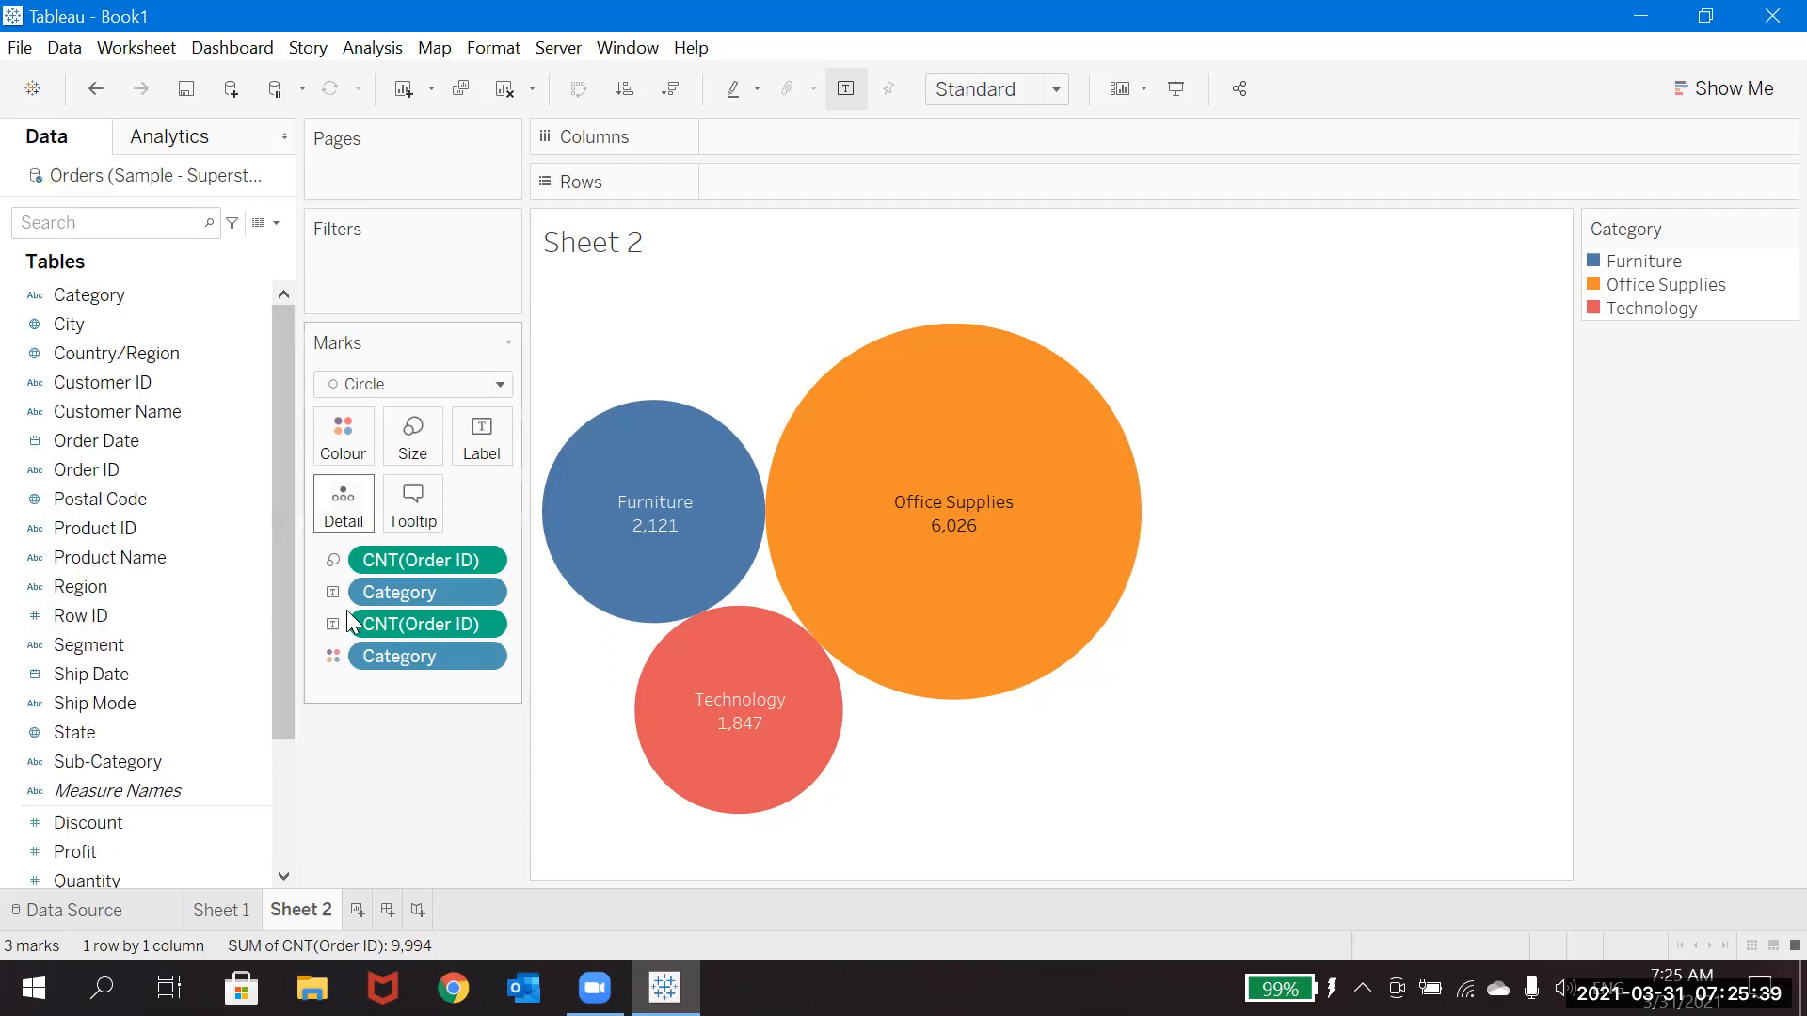
Create a new worksheet, Sheet 3, and chart Profit on Rows by Region on Columns.
{"action": "left_click", "coordinate": [351, 911]}
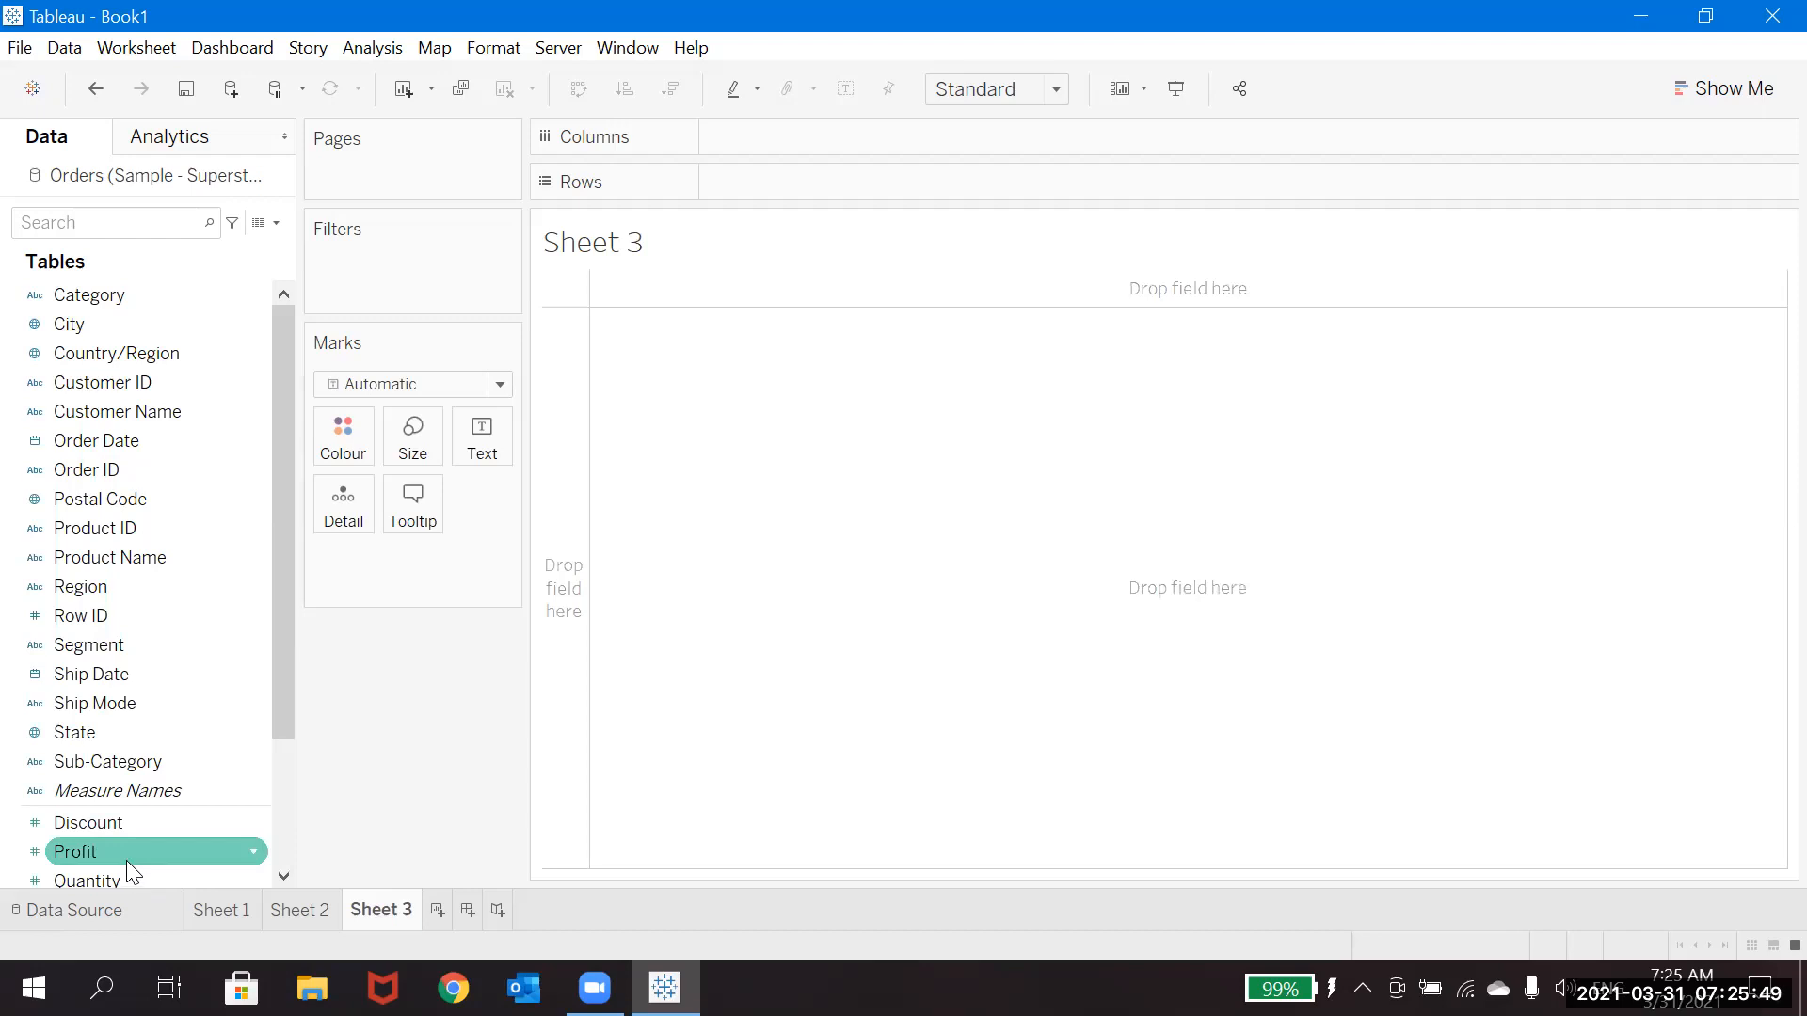
{"action": "left_click_drag", "start_coordinate": [126, 860], "coordinate": [811, 185]}
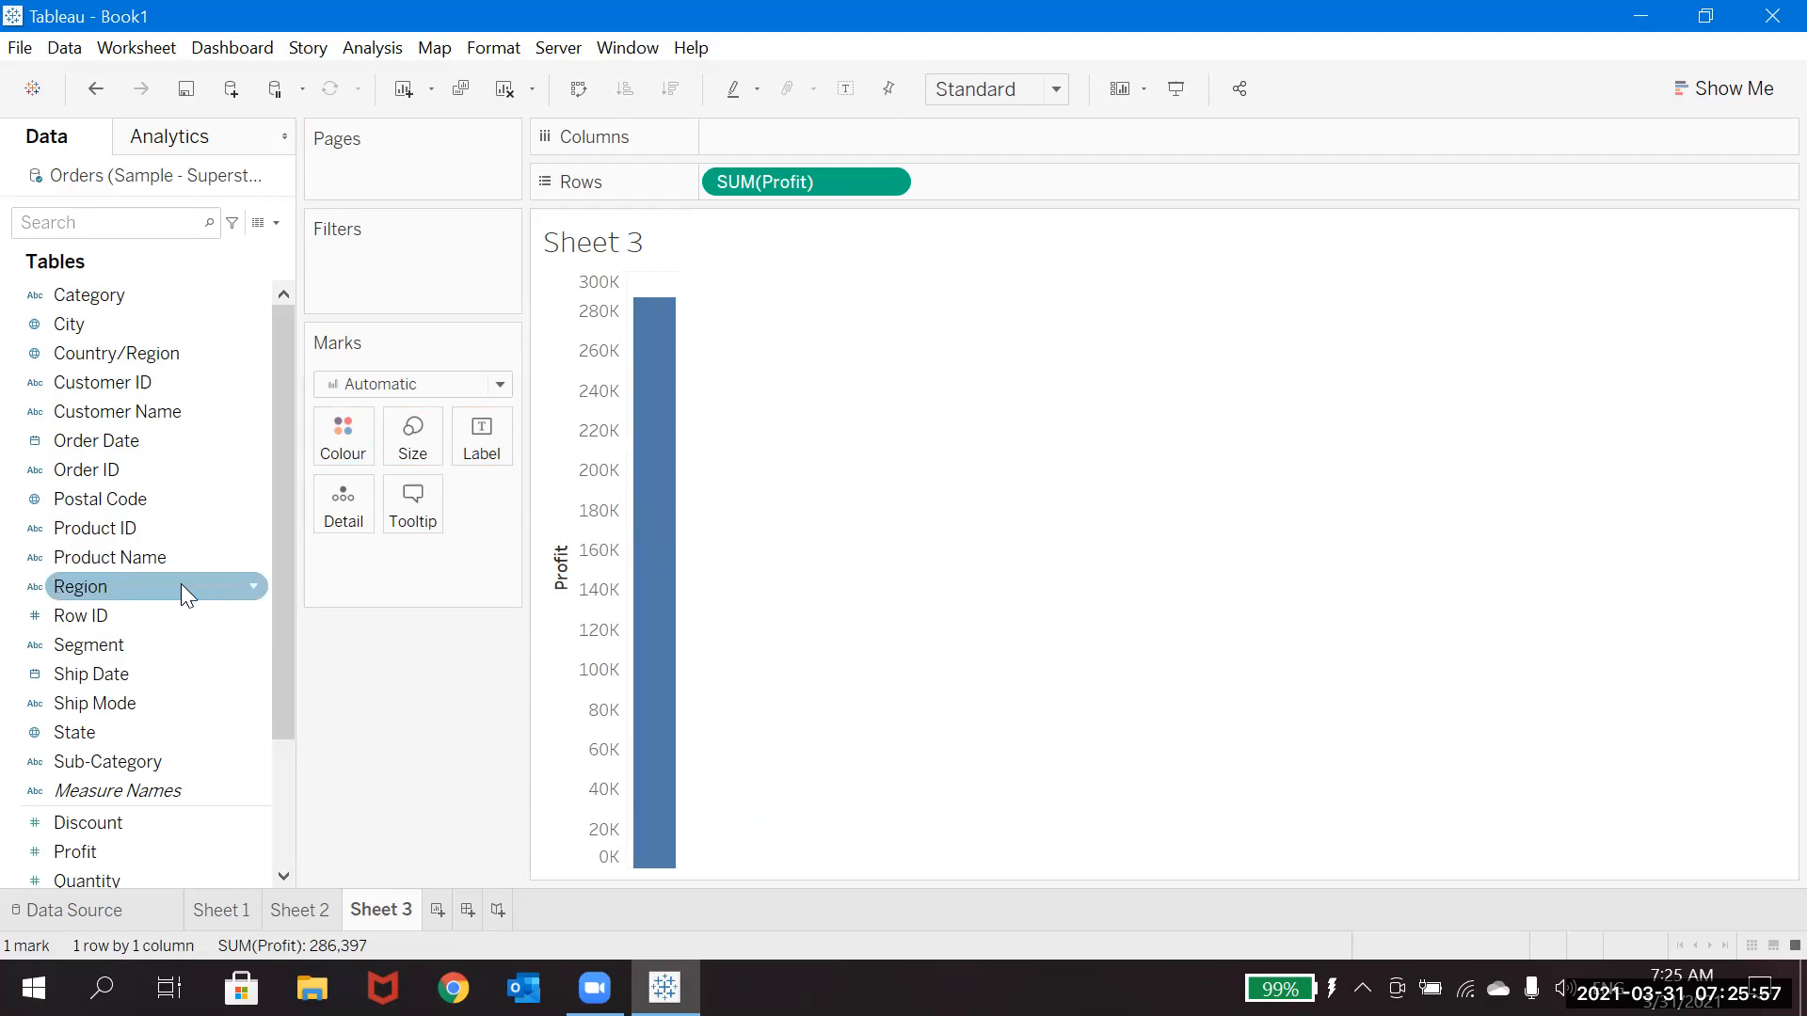
{"action": "left_click_drag", "start_coordinate": [180, 583], "coordinate": [875, 143]}
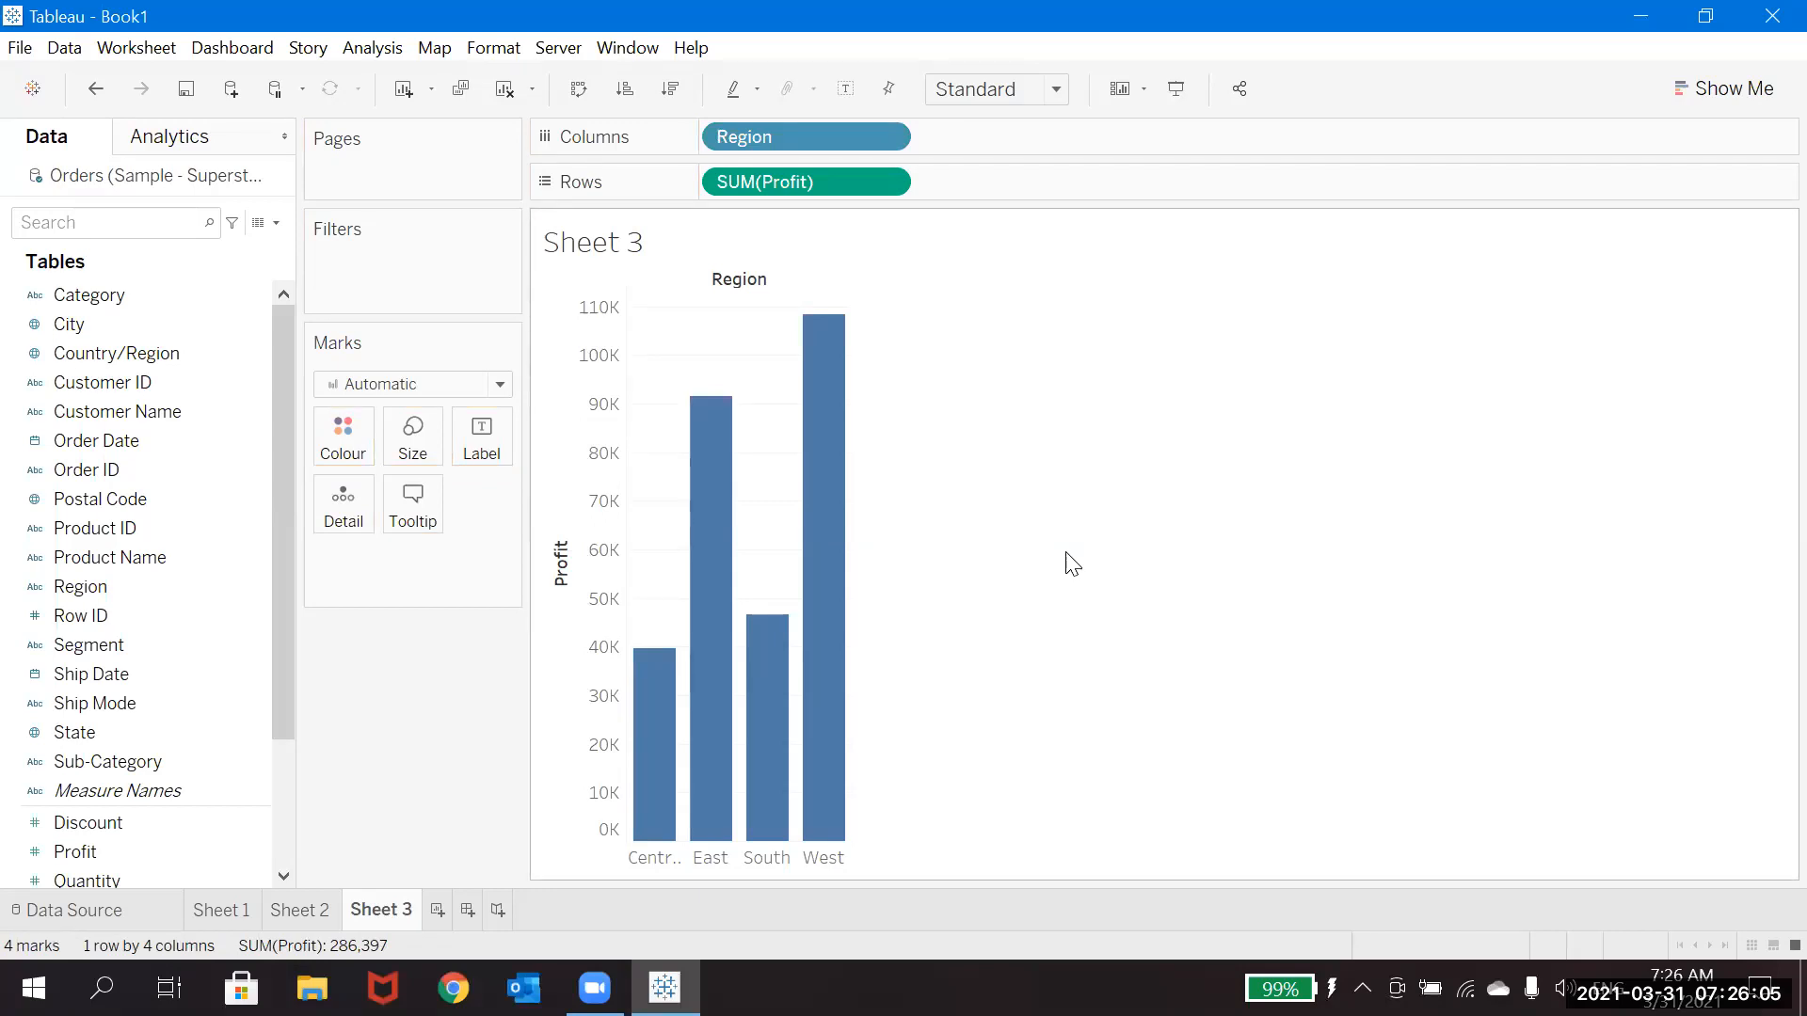
{"action": "left_click", "coordinate": [122, 407]}
{"action": "left_click", "coordinate": [128, 299]}
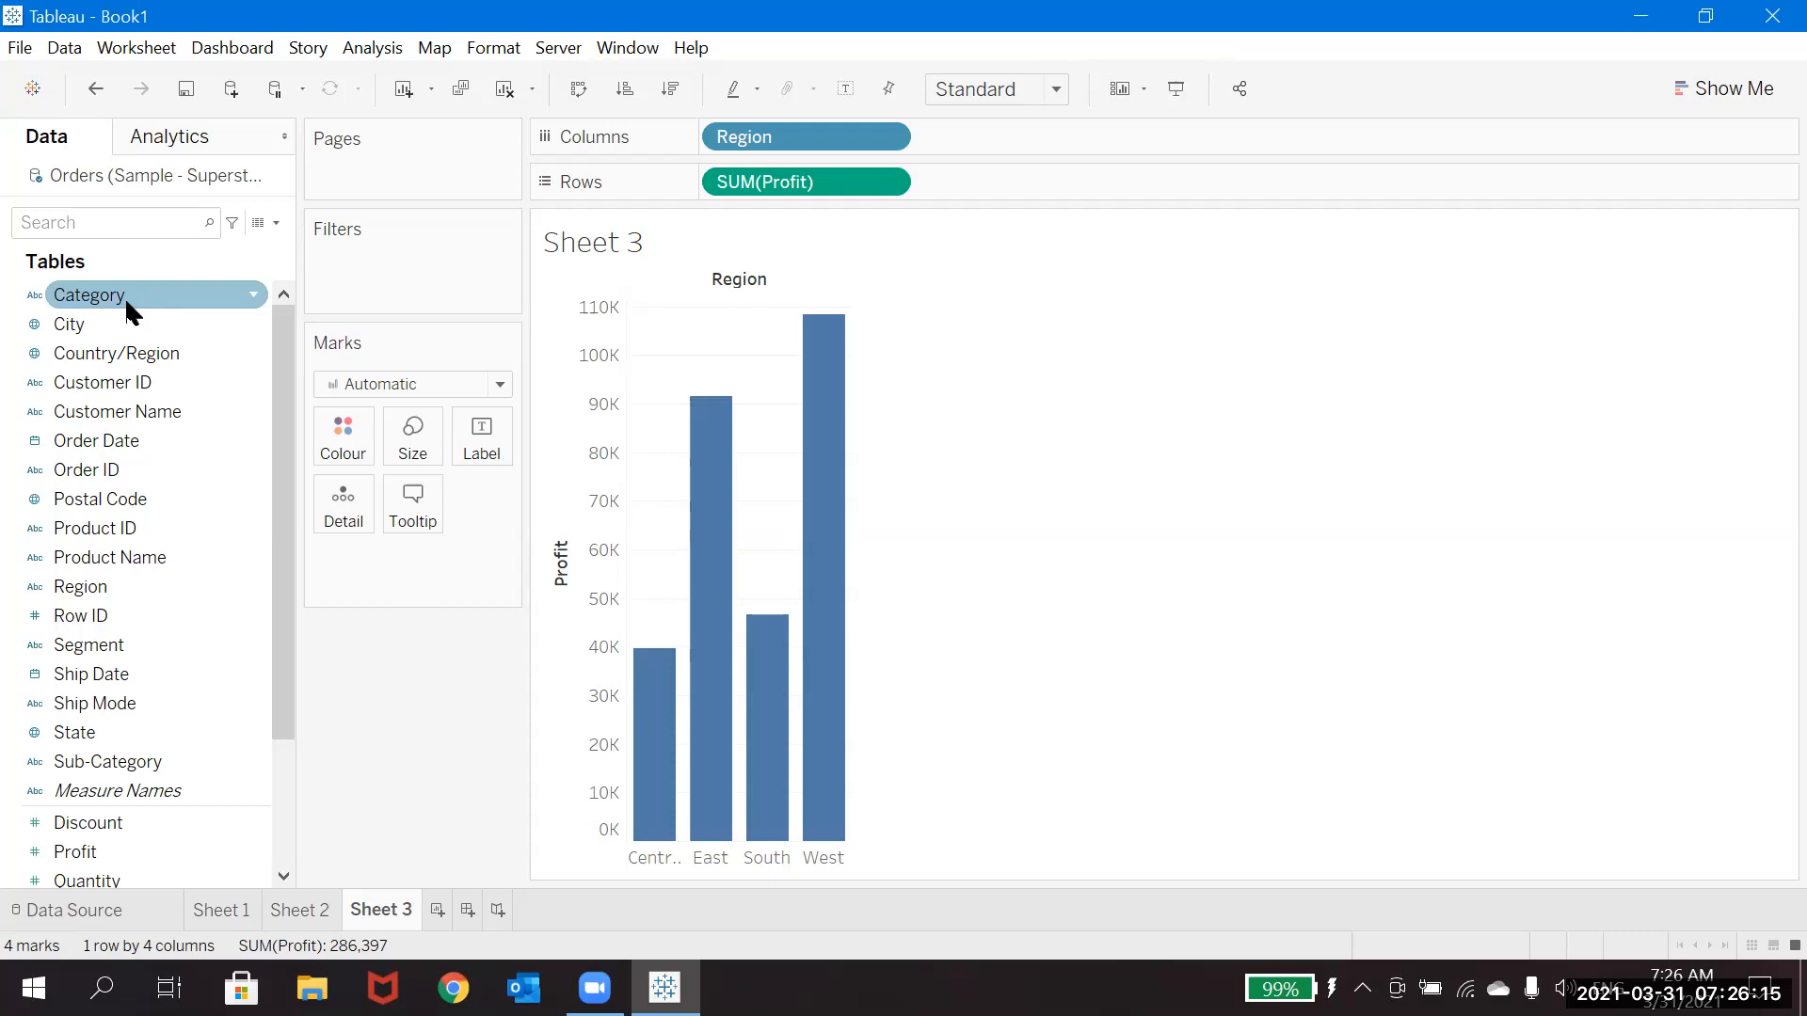
{"action": "left_click", "coordinate": [124, 296]}
{"action": "left_click", "coordinate": [126, 303]}
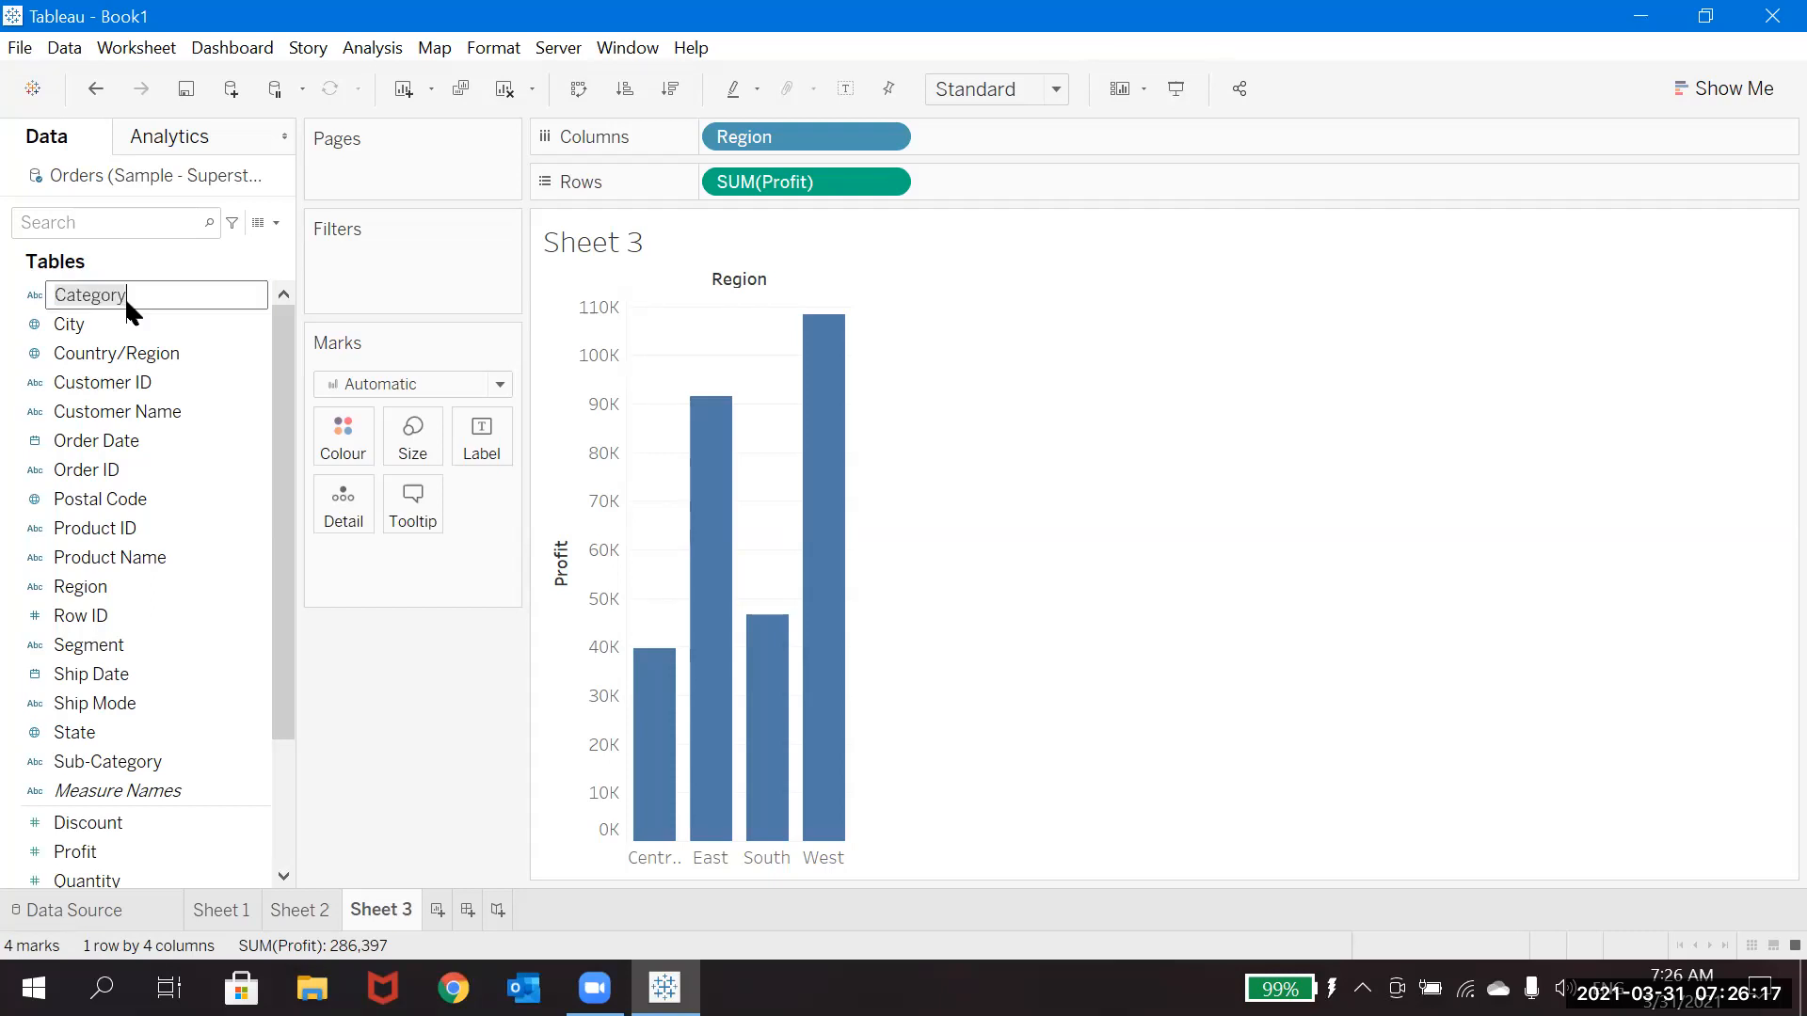
{"action": "left_click", "coordinate": [196, 302]}
{"action": "key", "text": "Return"}
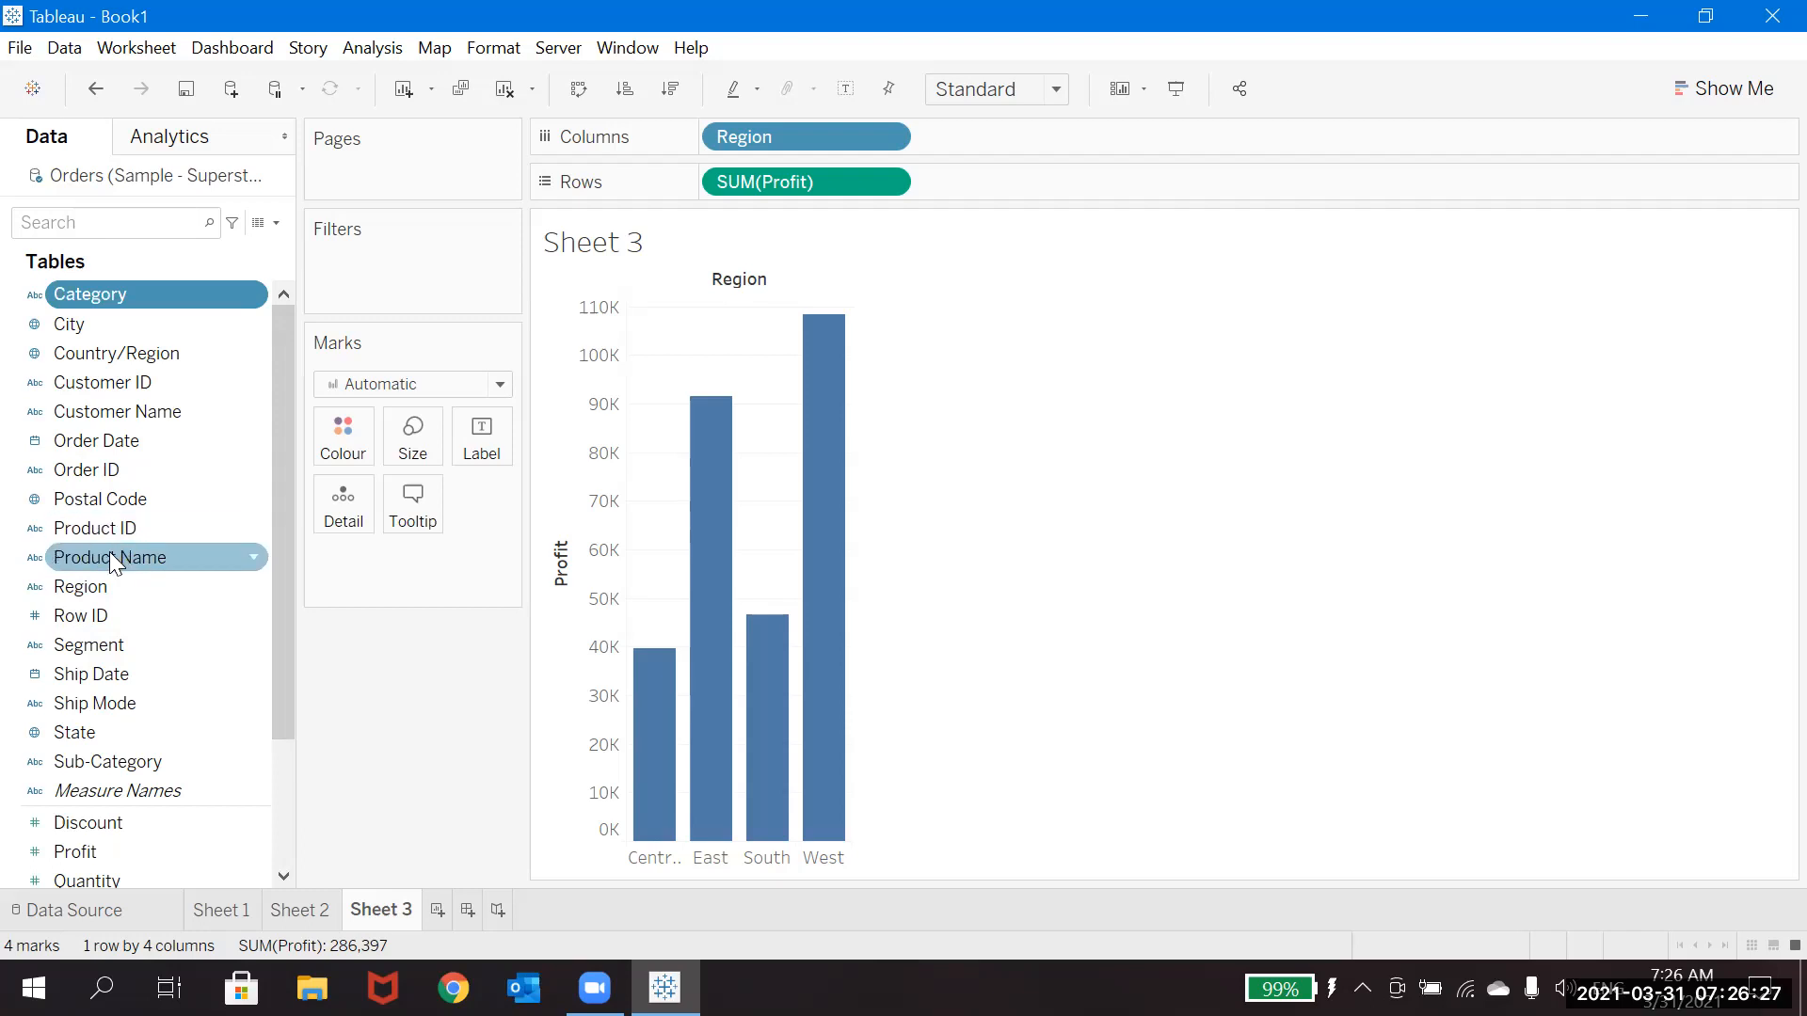
Add Product Name to Columns, and move Region to Filters with all regions selected and its filter control shown.
{"action": "left_click_drag", "start_coordinate": [110, 565], "coordinate": [719, 141]}
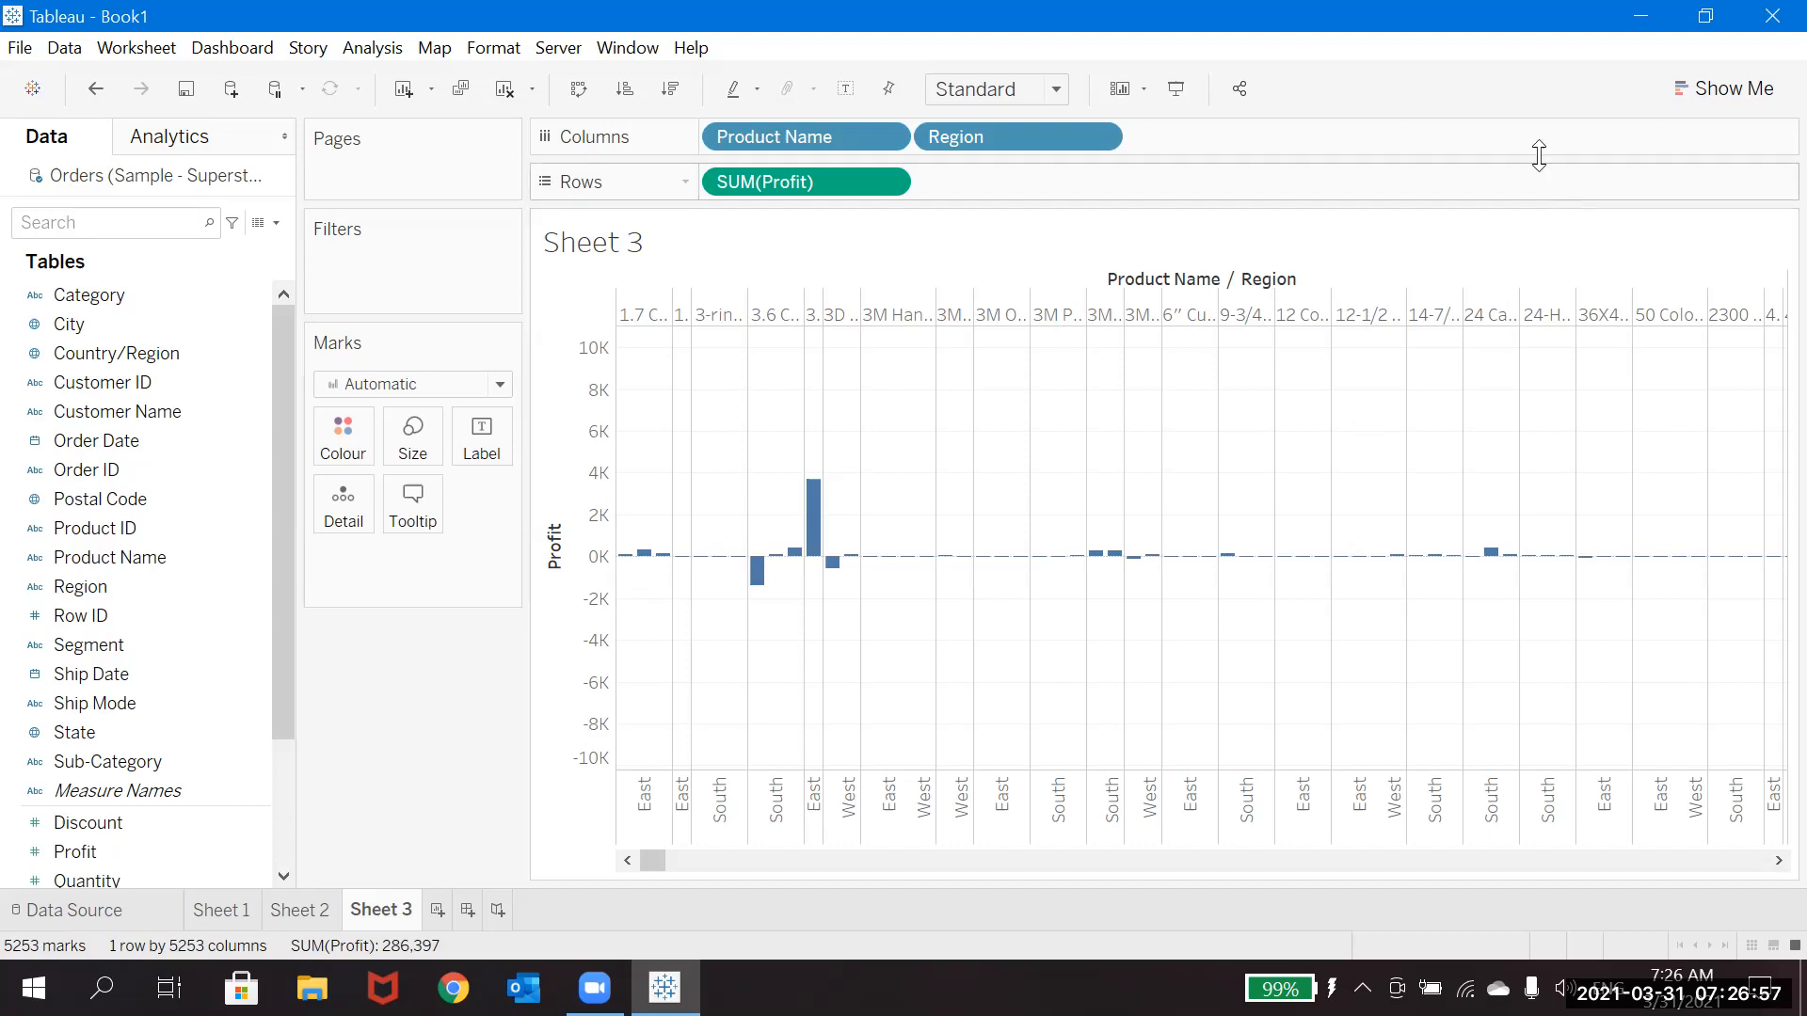
{"action": "left_click_drag", "start_coordinate": [1047, 128], "coordinate": [478, 268]}
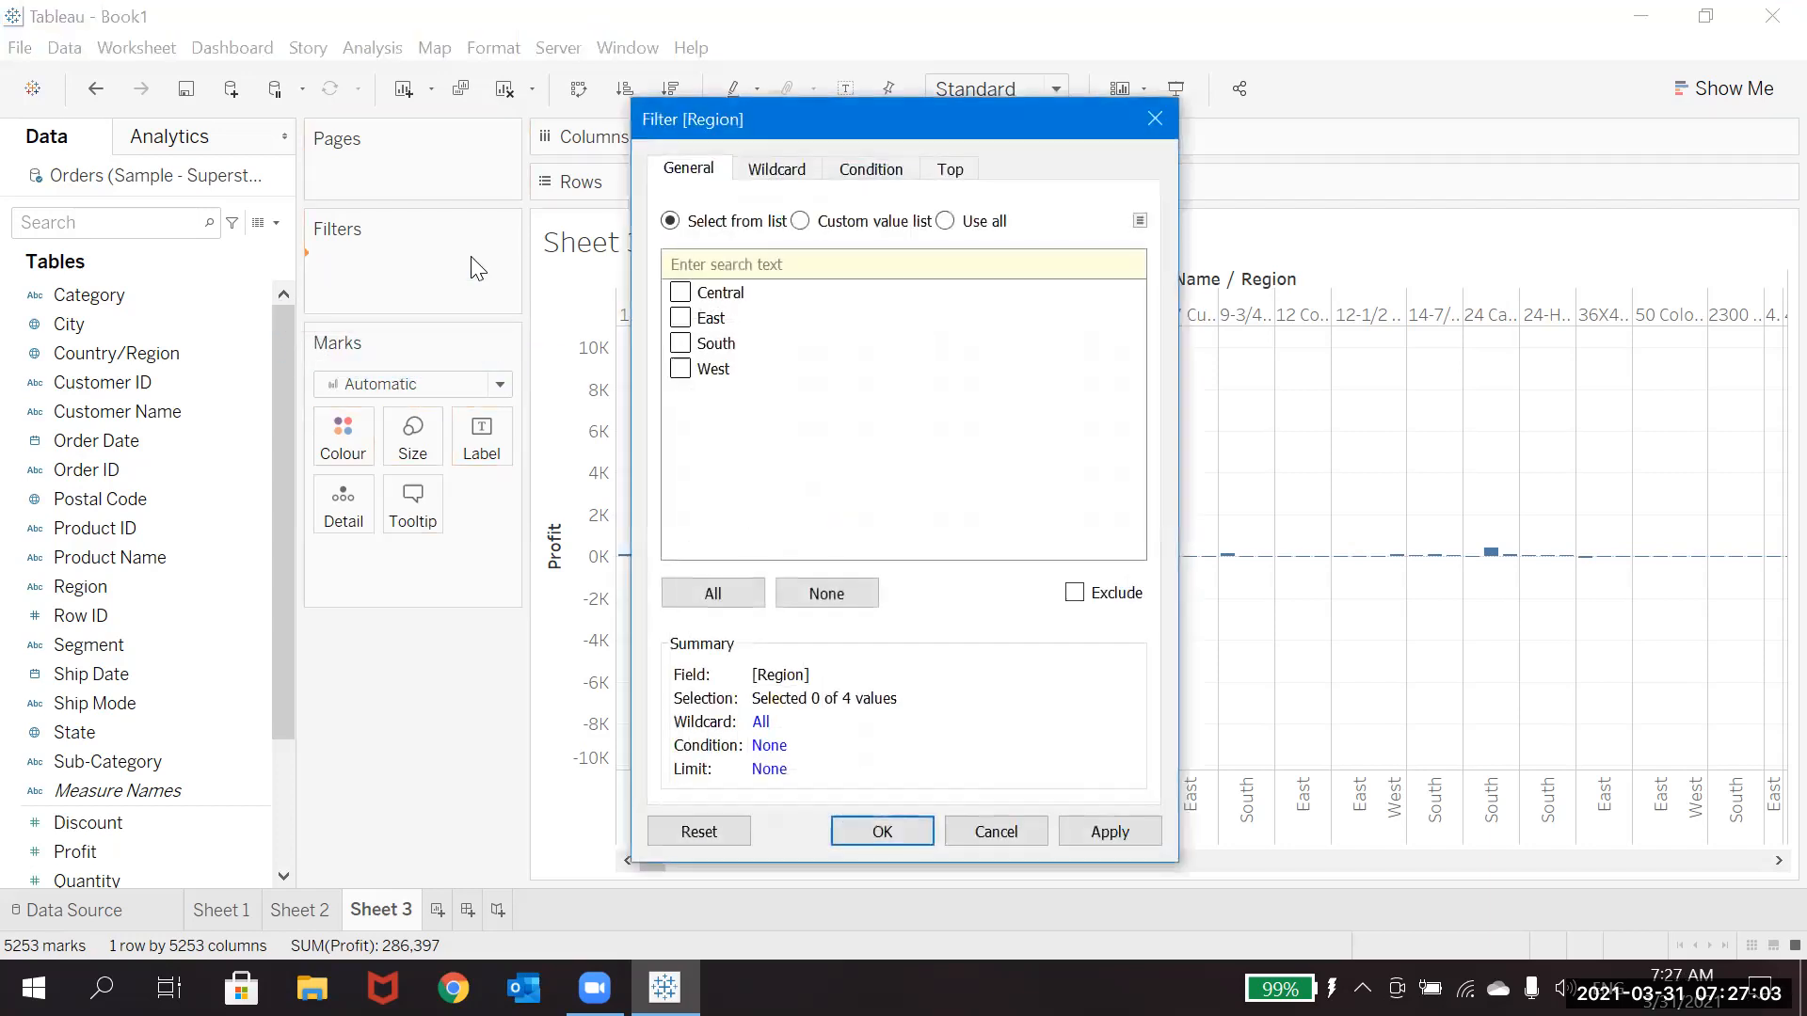
{"action": "left_click", "coordinate": [747, 598]}
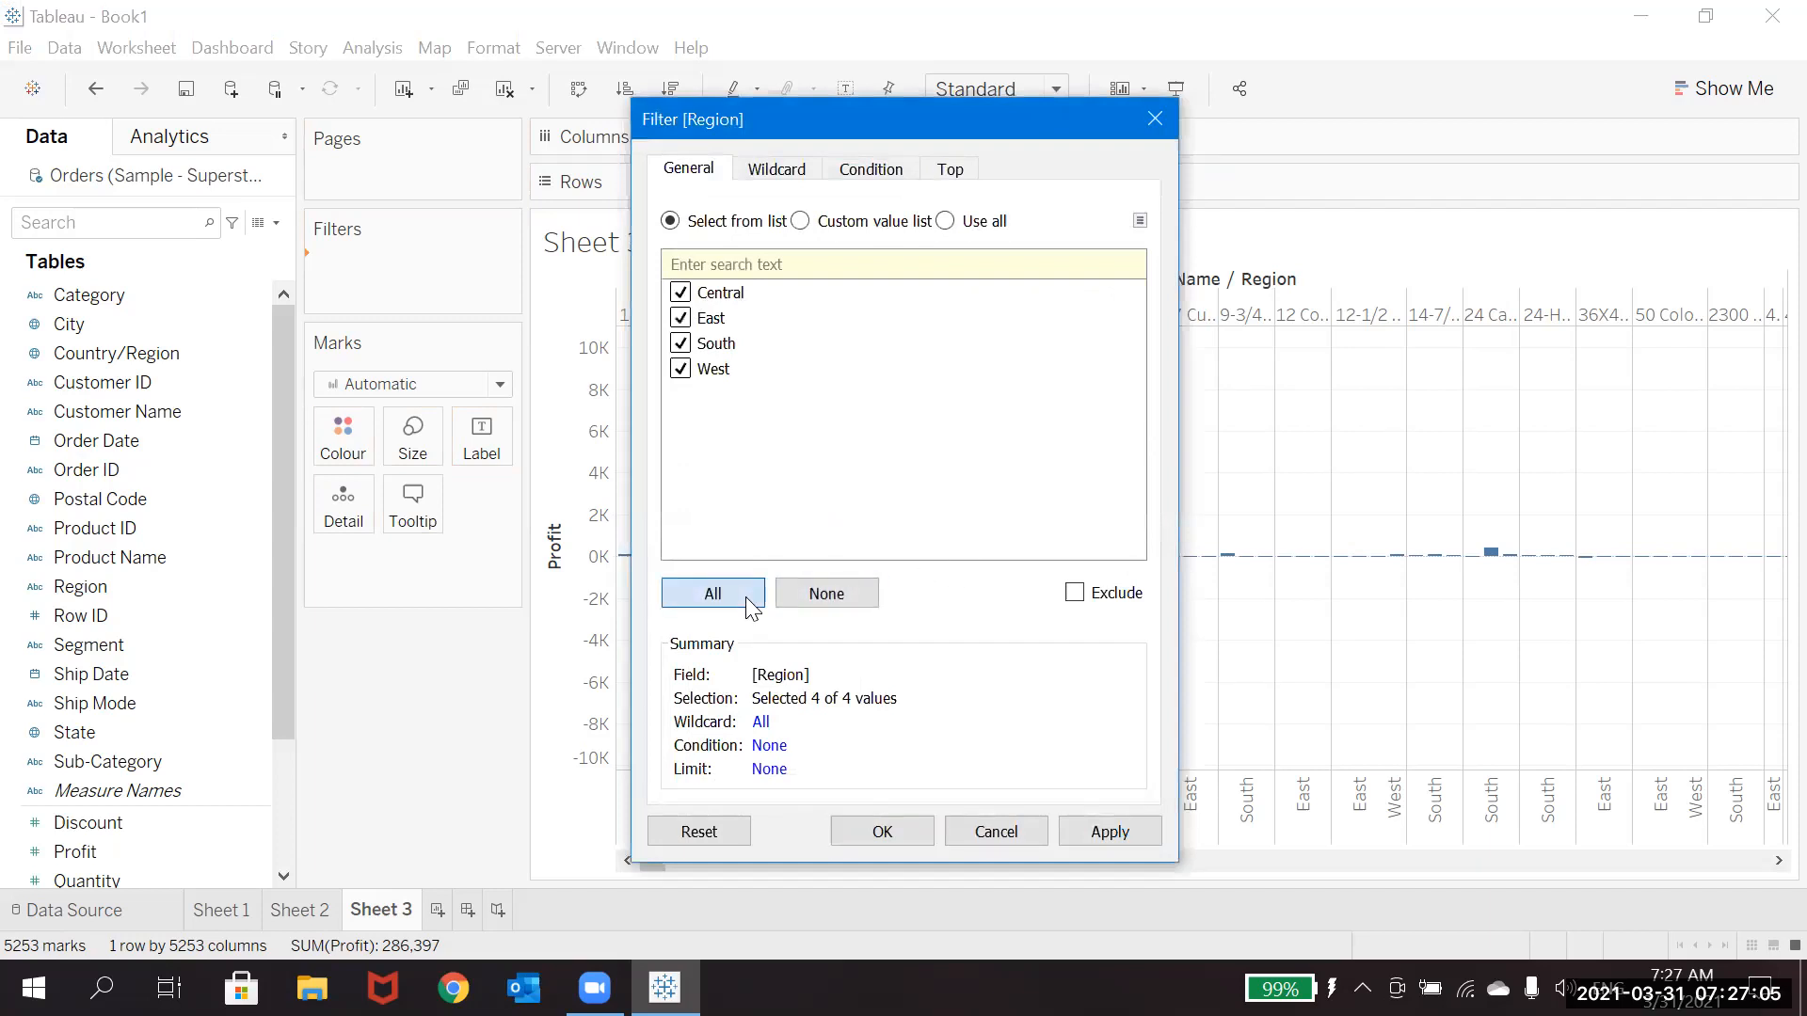
{"action": "left_click", "coordinate": [879, 834]}
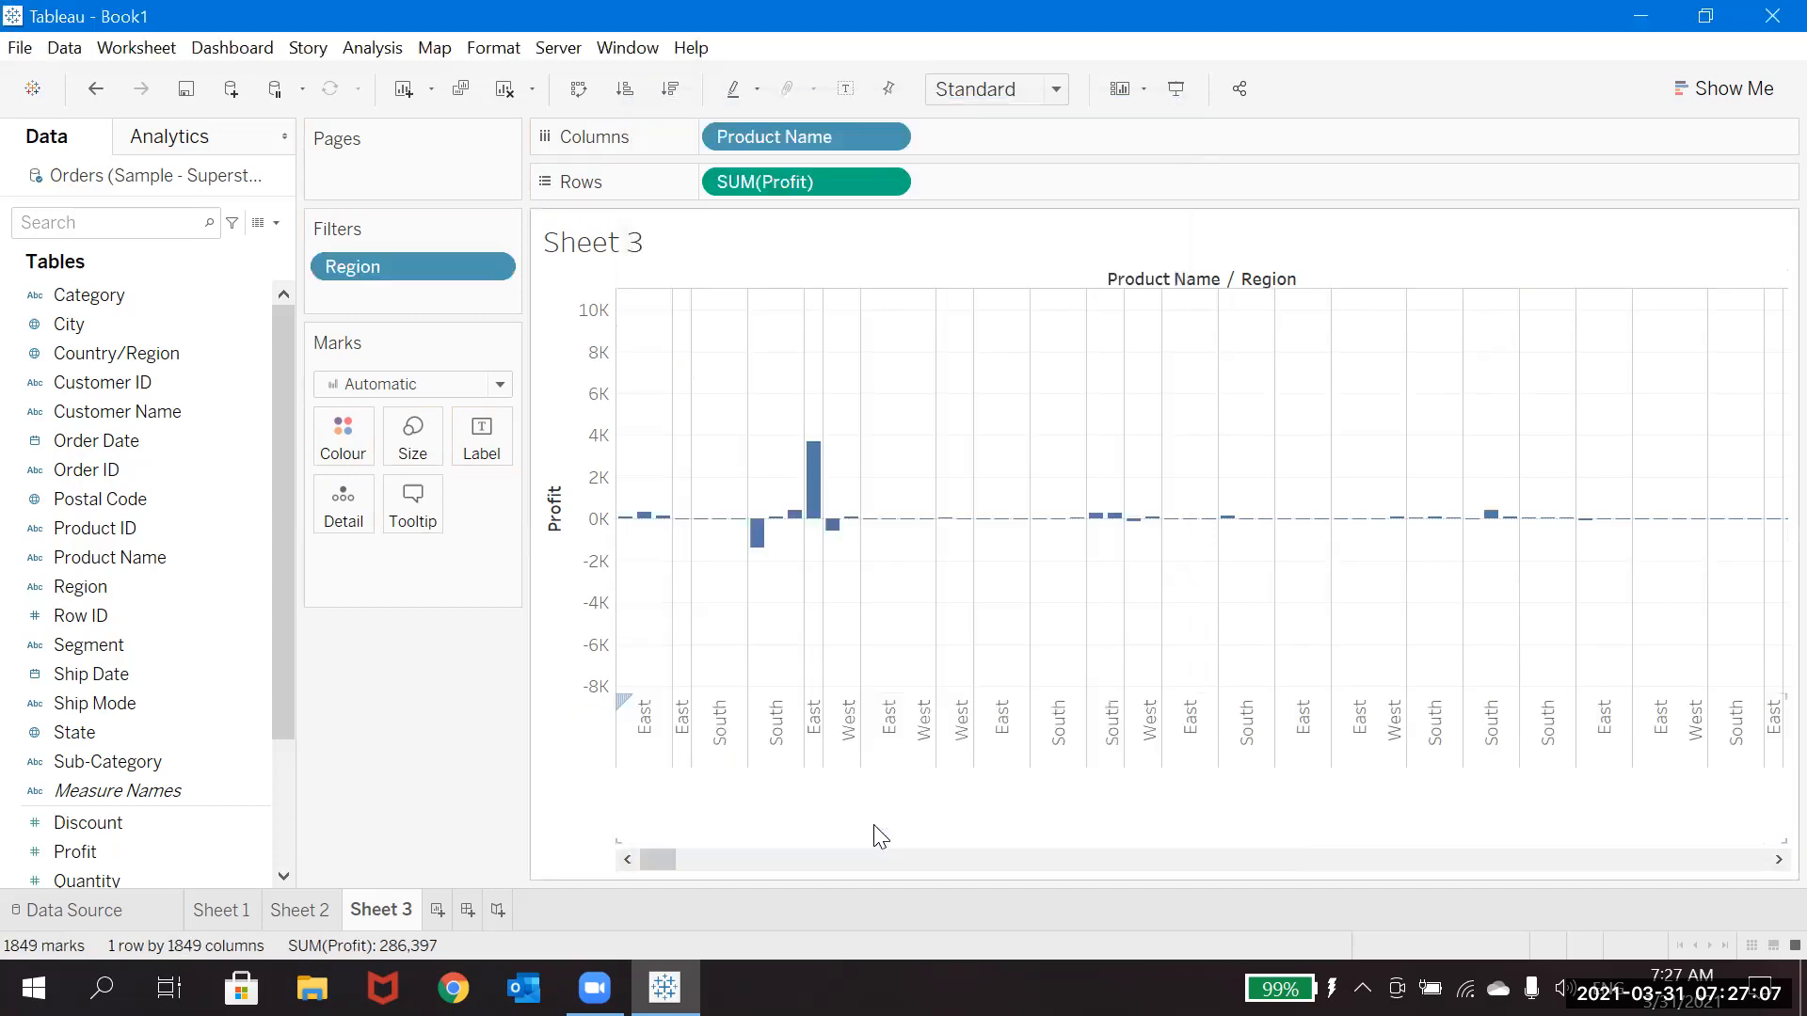
{"action": "left_click", "coordinate": [490, 268]}
{"action": "left_click", "coordinate": [452, 326]}
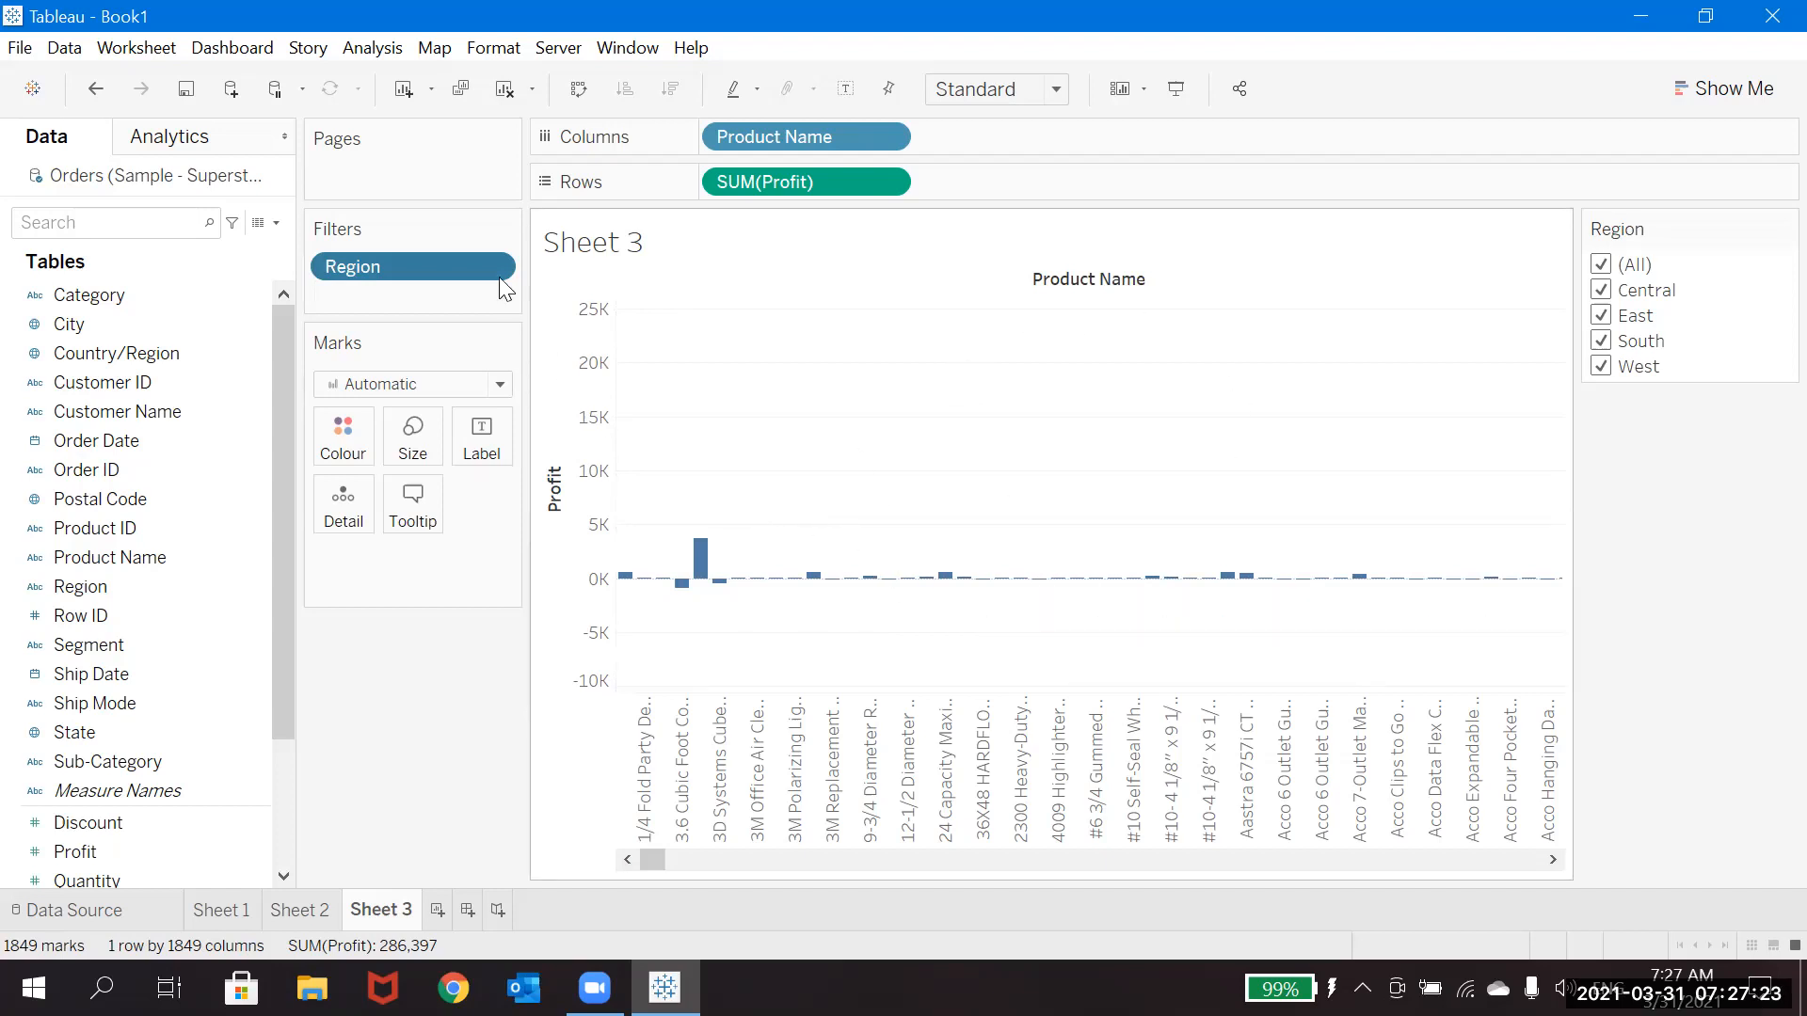
Swap the rows and columns, and sort the products by profit in descending order.
{"action": "left_click", "coordinate": [580, 89]}
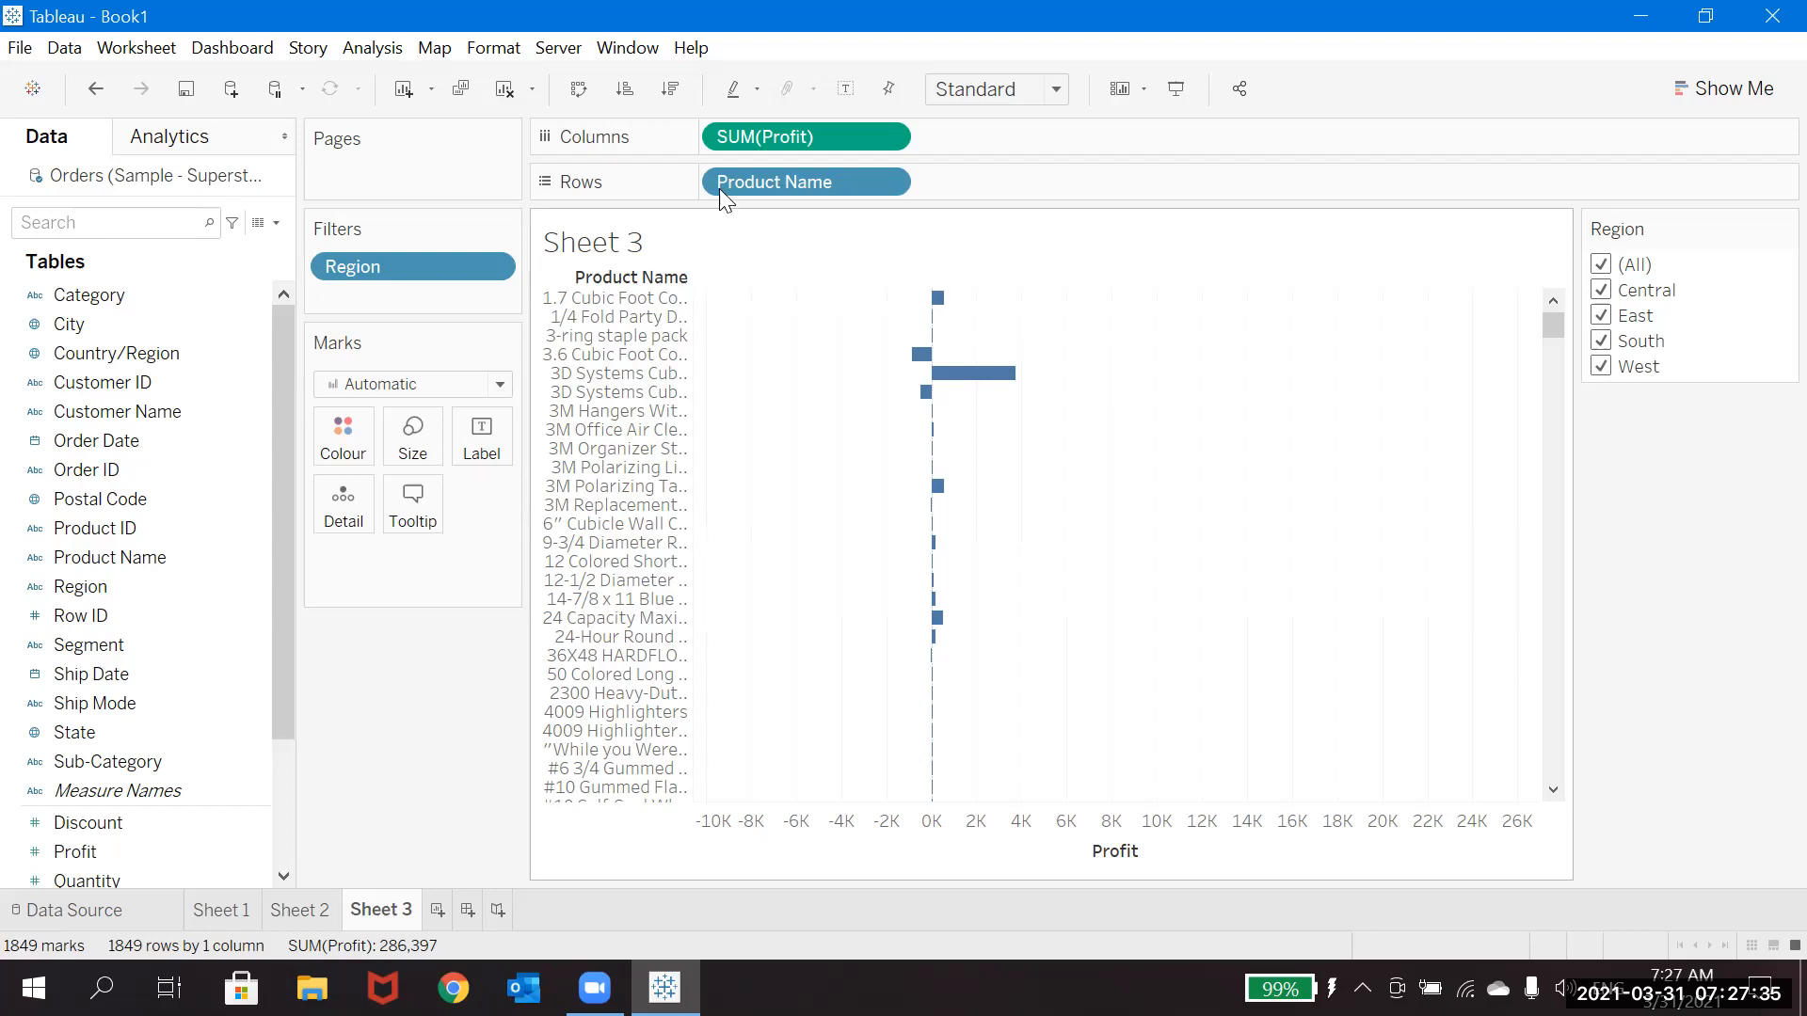
{"action": "left_click", "coordinate": [674, 90]}
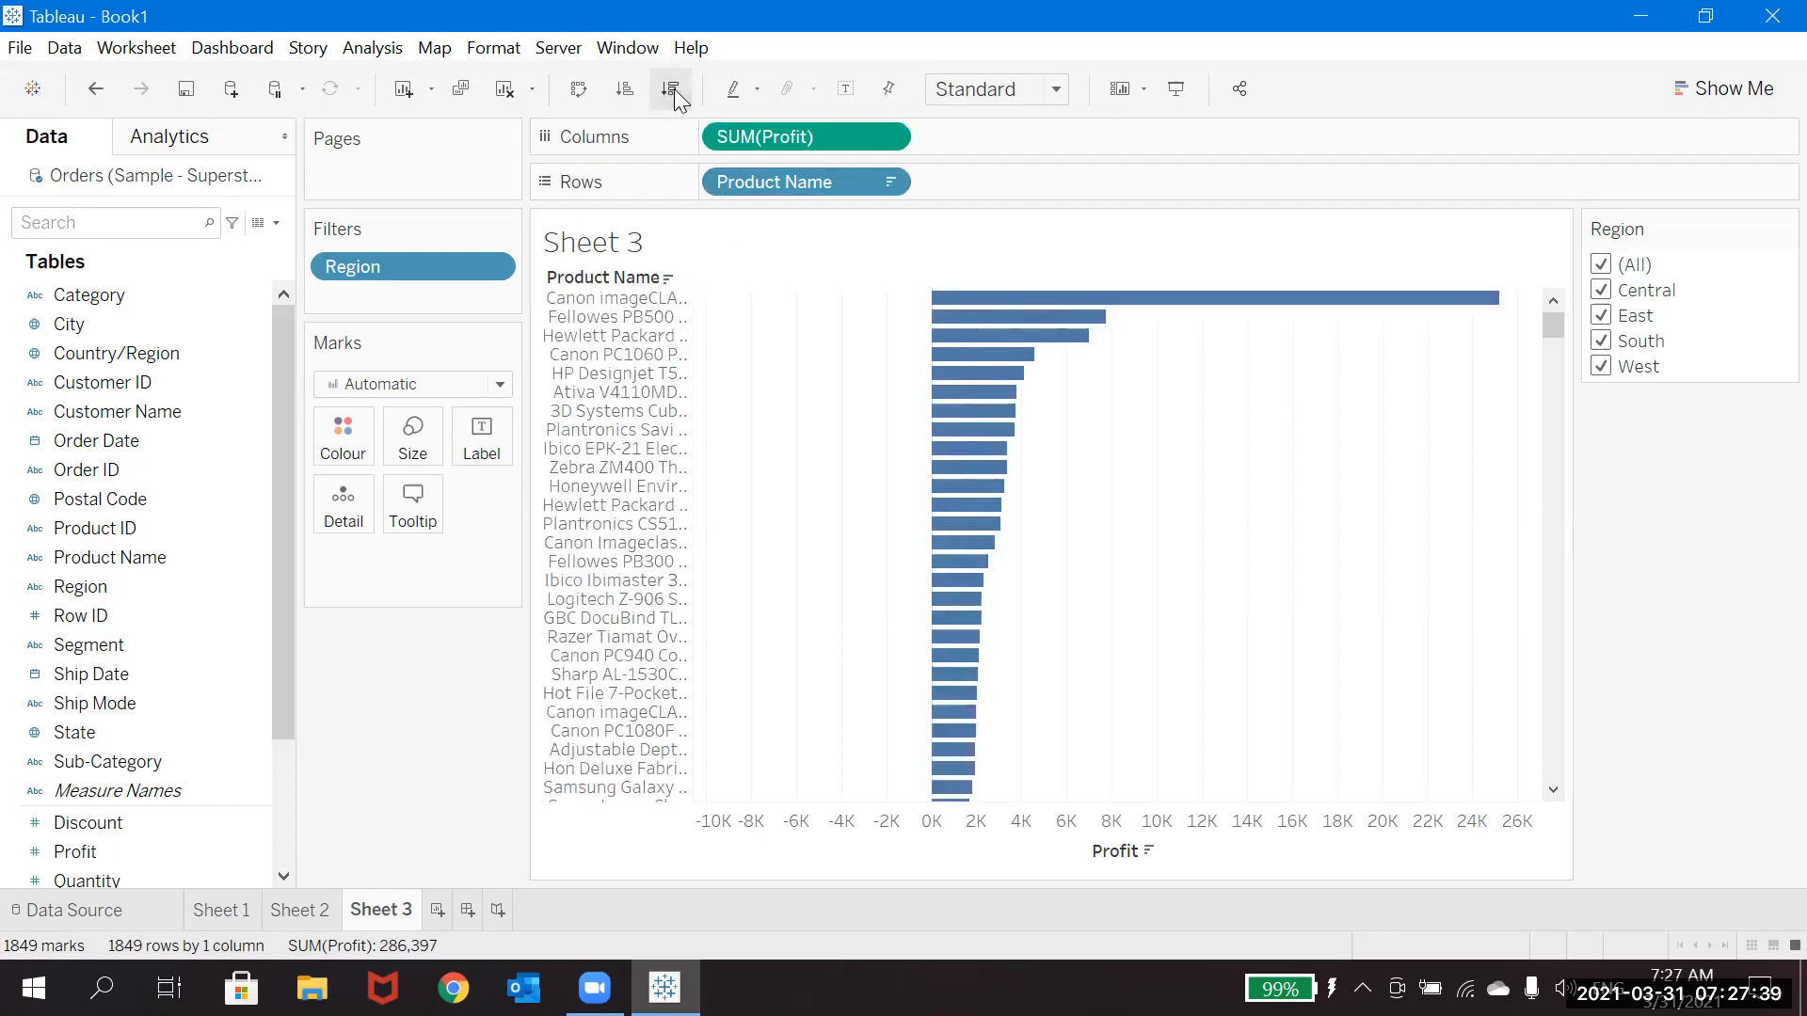
Show mark labels with the profit values on the product bars.
{"action": "mouse_move", "coordinate": [1351, 302]}
{"action": "left_click", "coordinate": [846, 89]}
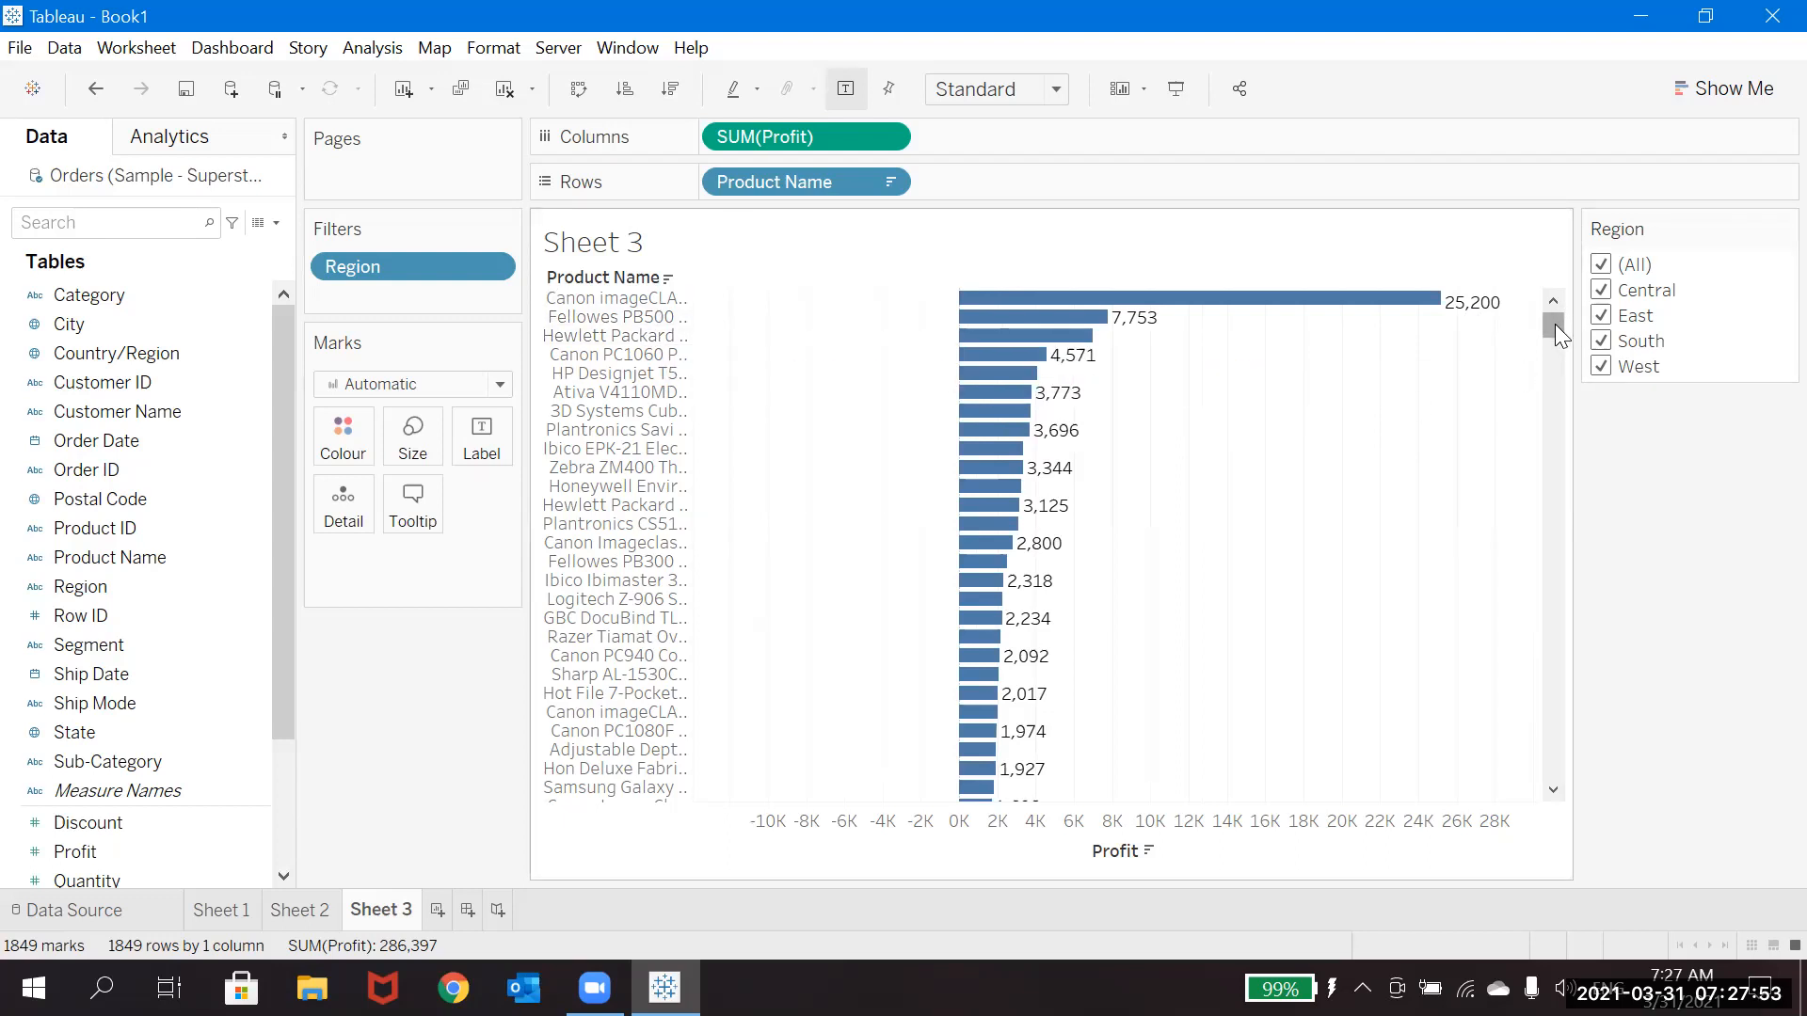
{"action": "left_click_drag", "start_coordinate": [1555, 324], "coordinate": [1496, 256]}
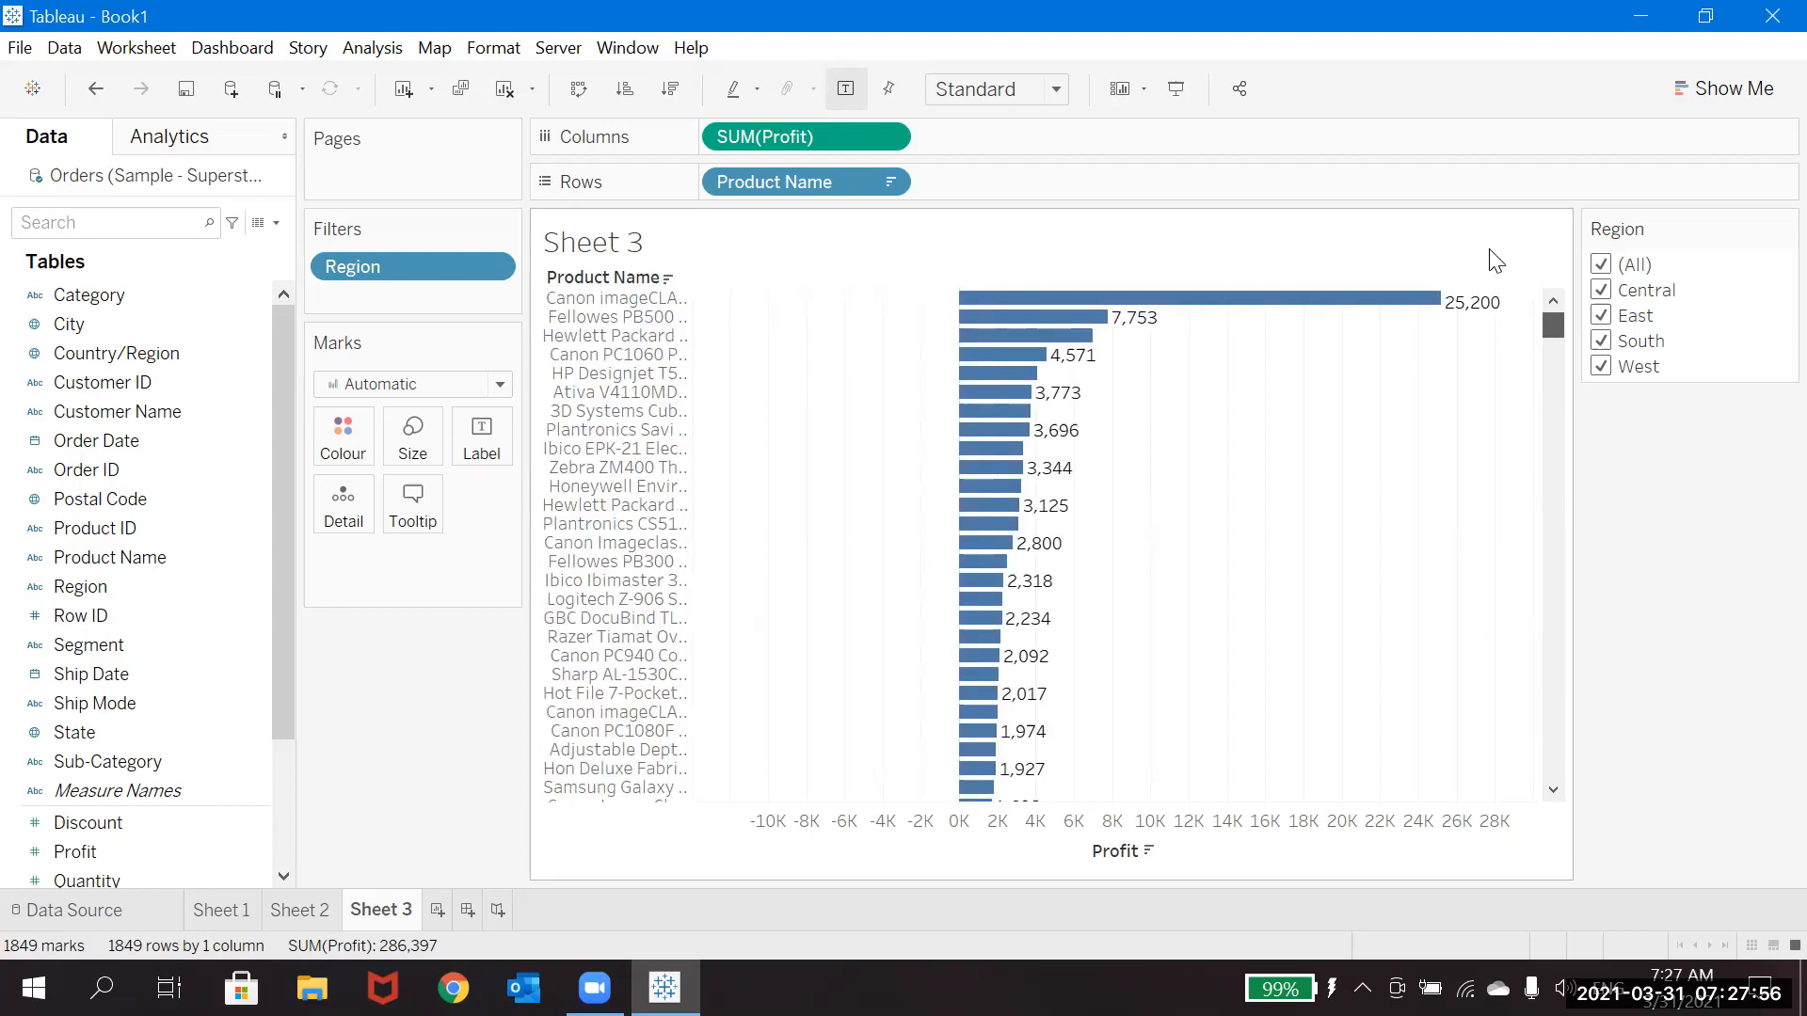
Limit the Region filter to Central only and to East only, and restore it to all regions.
{"action": "left_click", "coordinate": [1611, 259]}
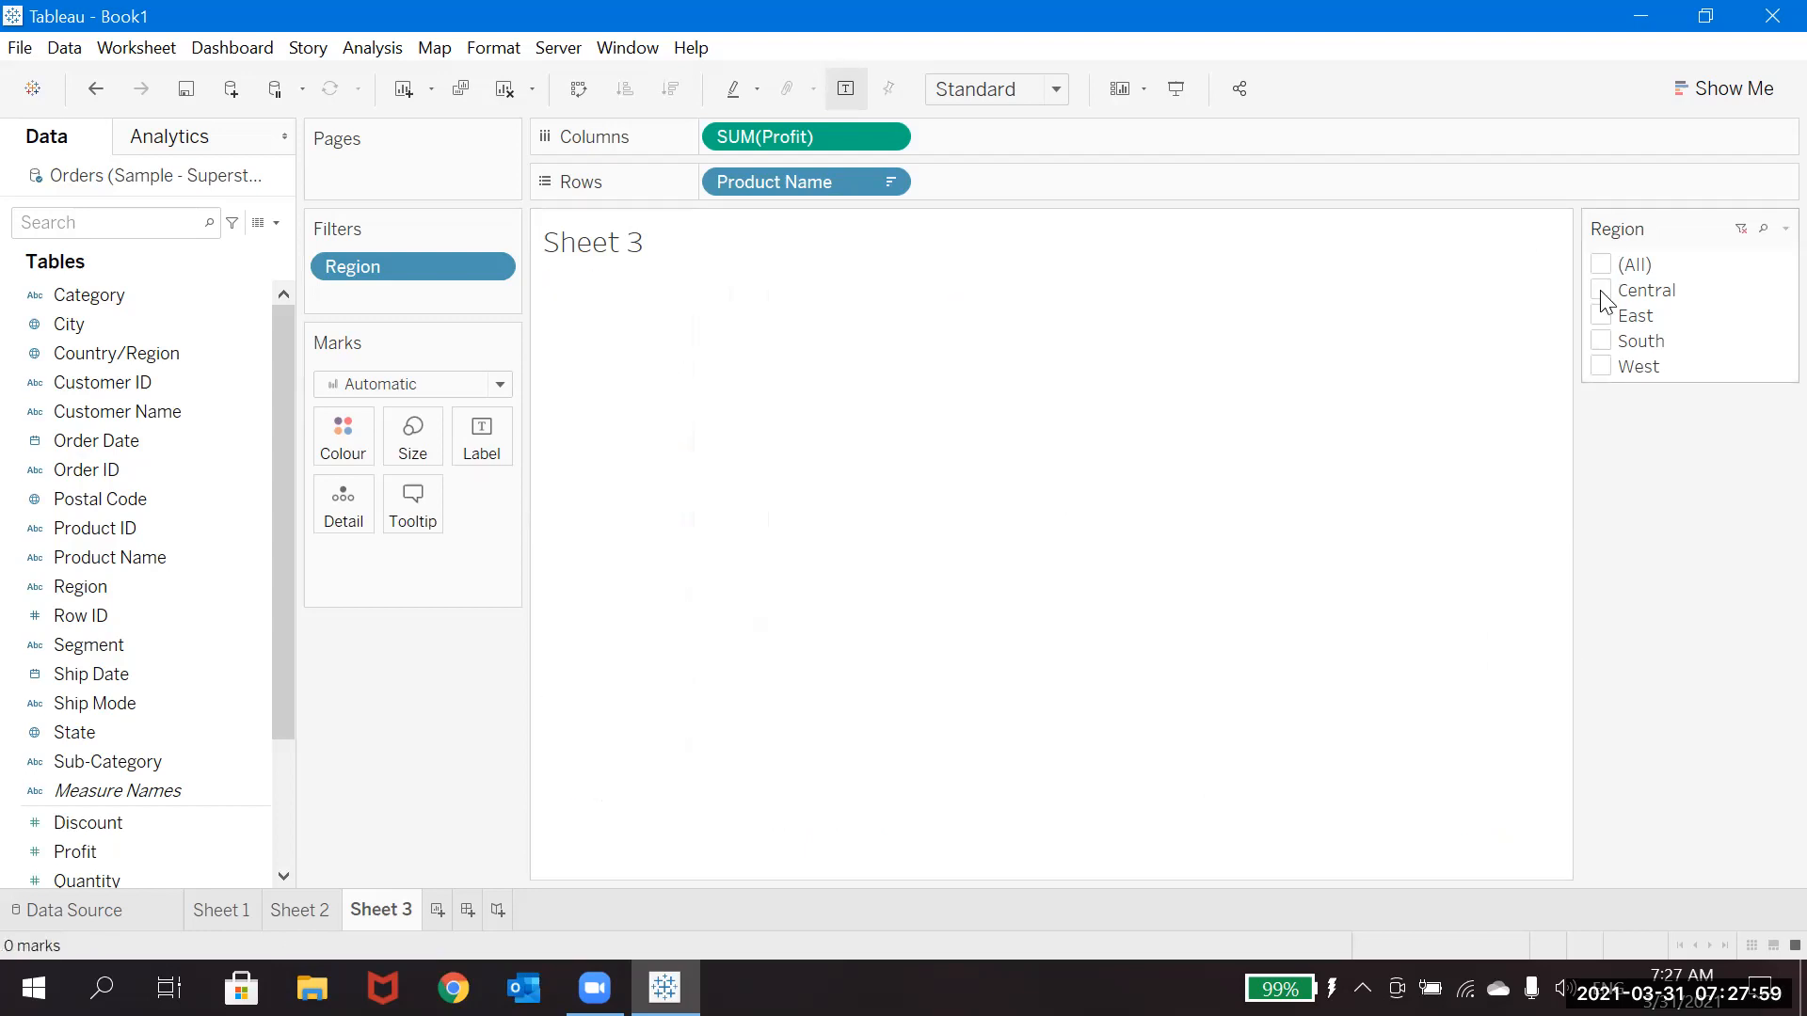
{"action": "left_click", "coordinate": [1601, 291]}
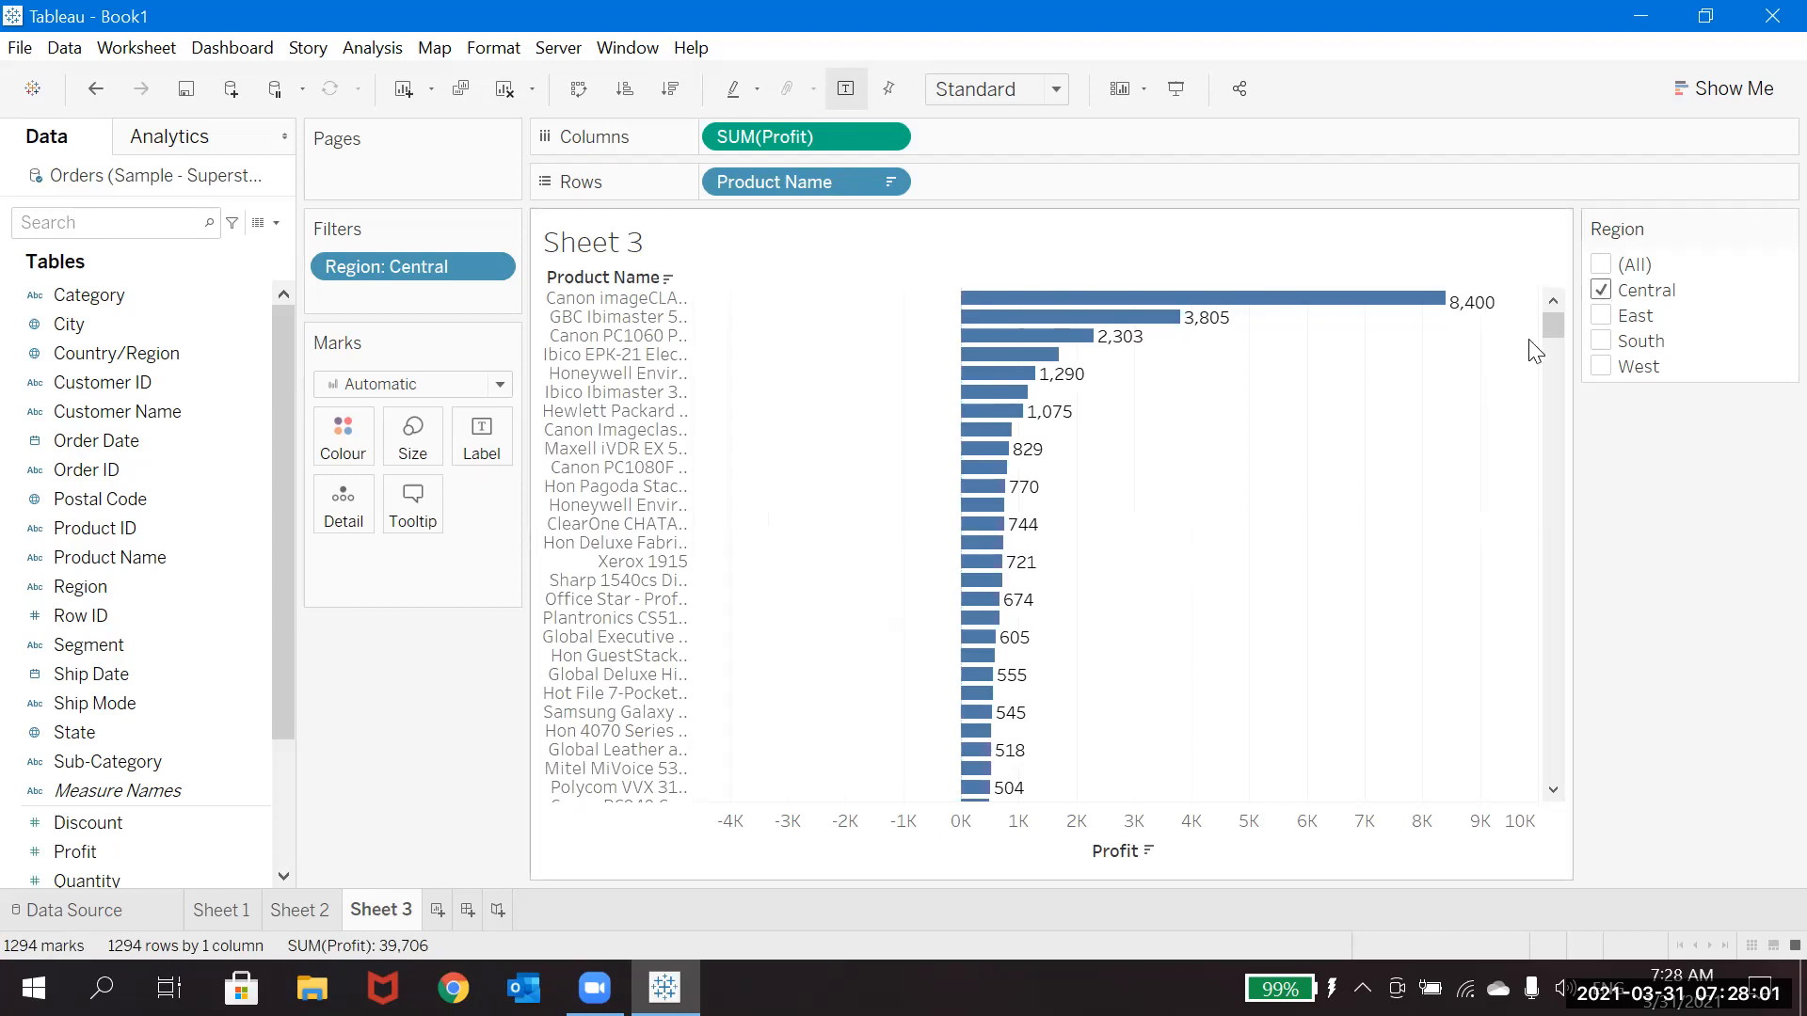
{"action": "left_click", "coordinate": [1601, 290]}
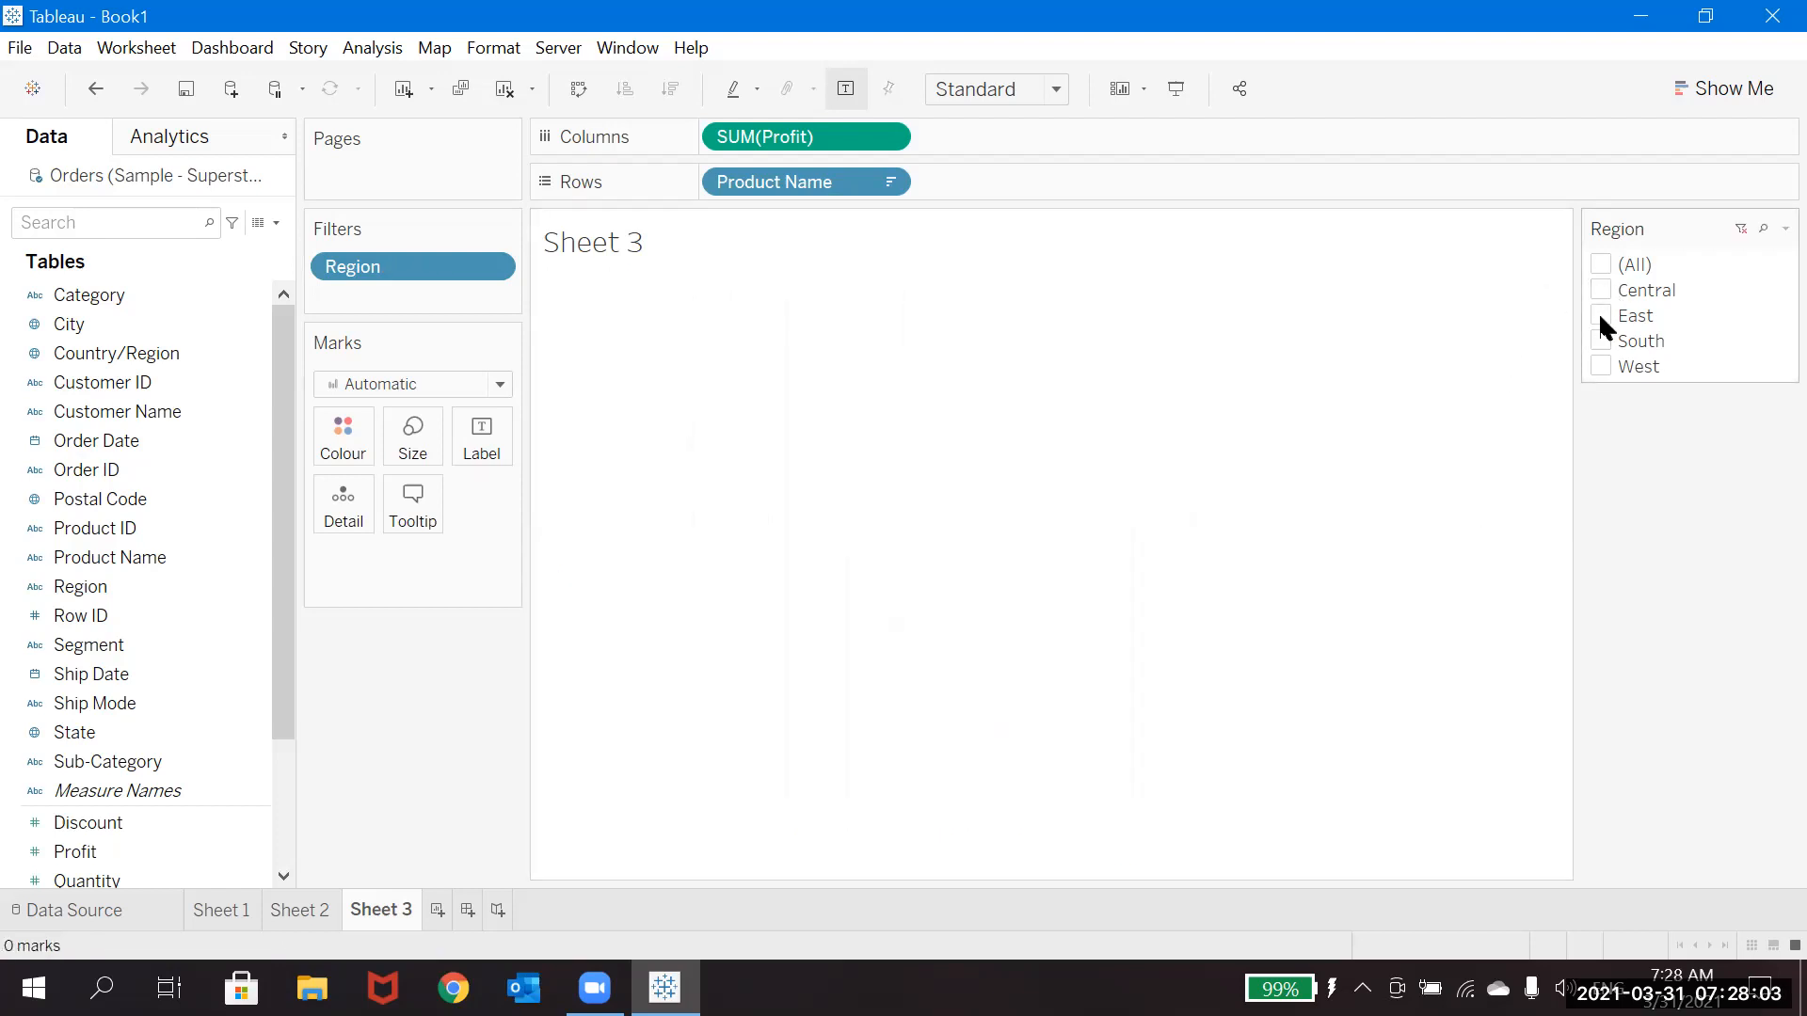
{"action": "left_click", "coordinate": [1601, 317]}
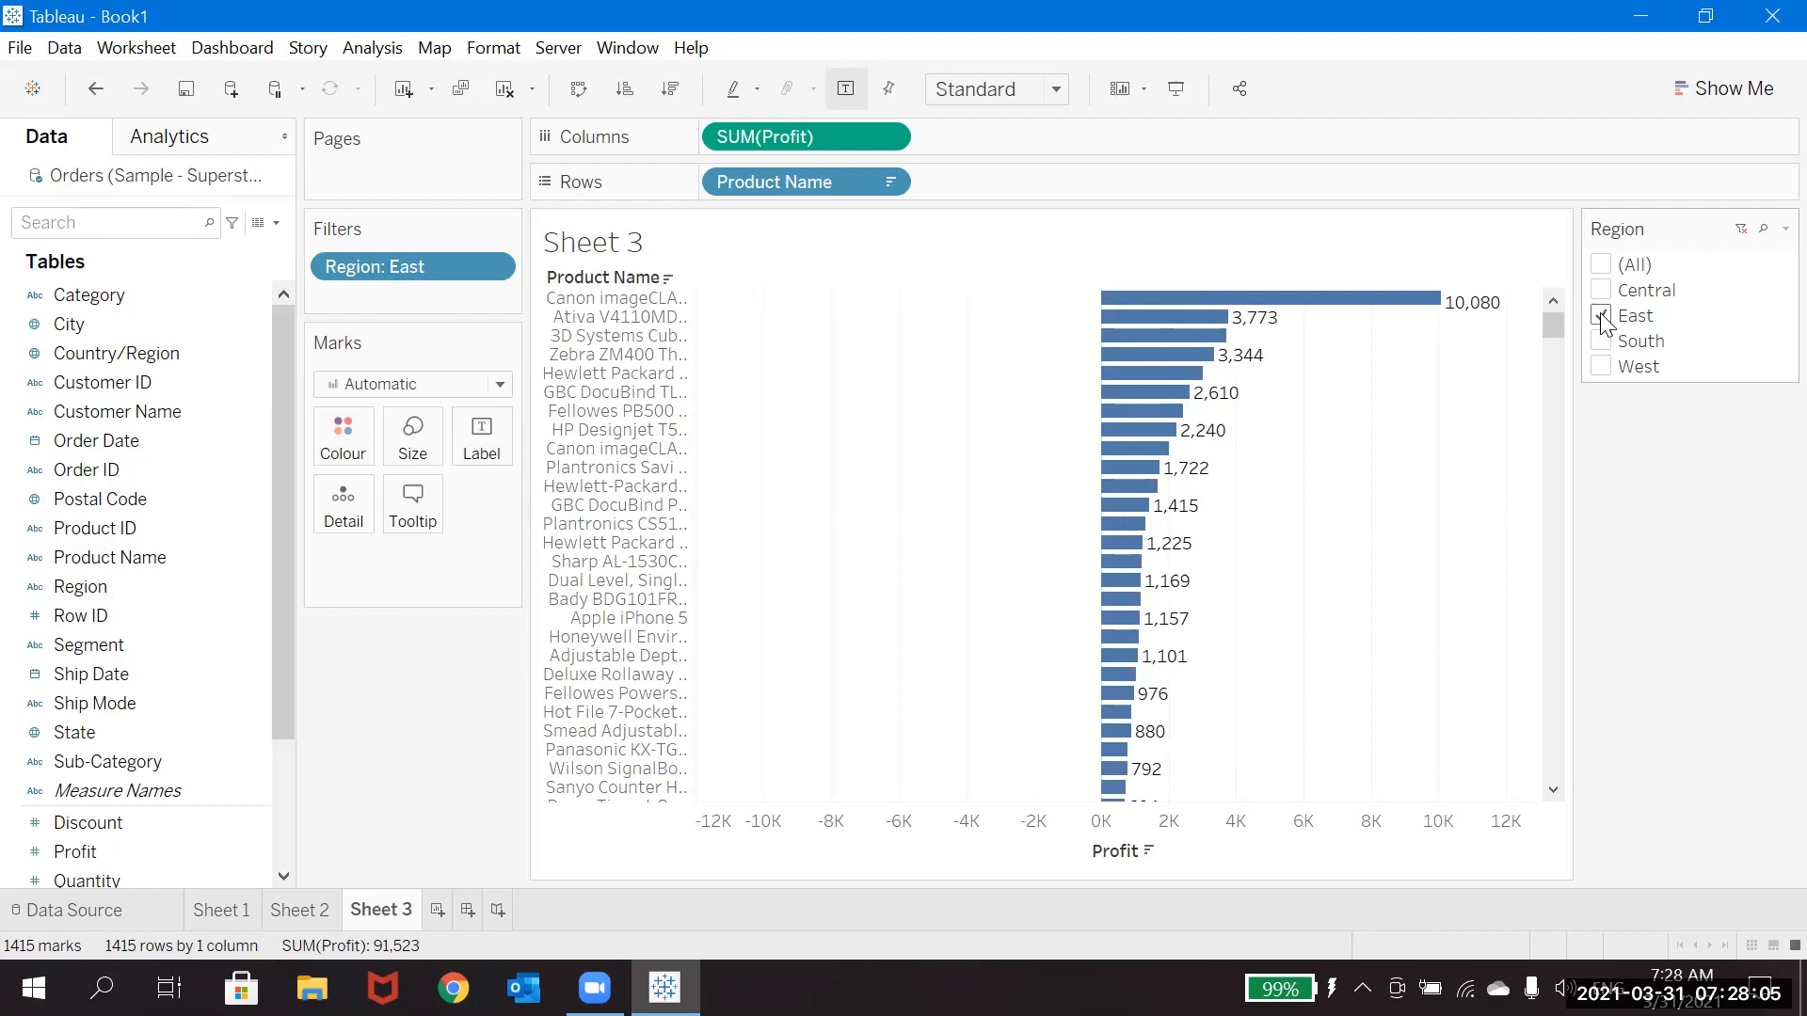
{"action": "left_click", "coordinate": [1602, 265]}
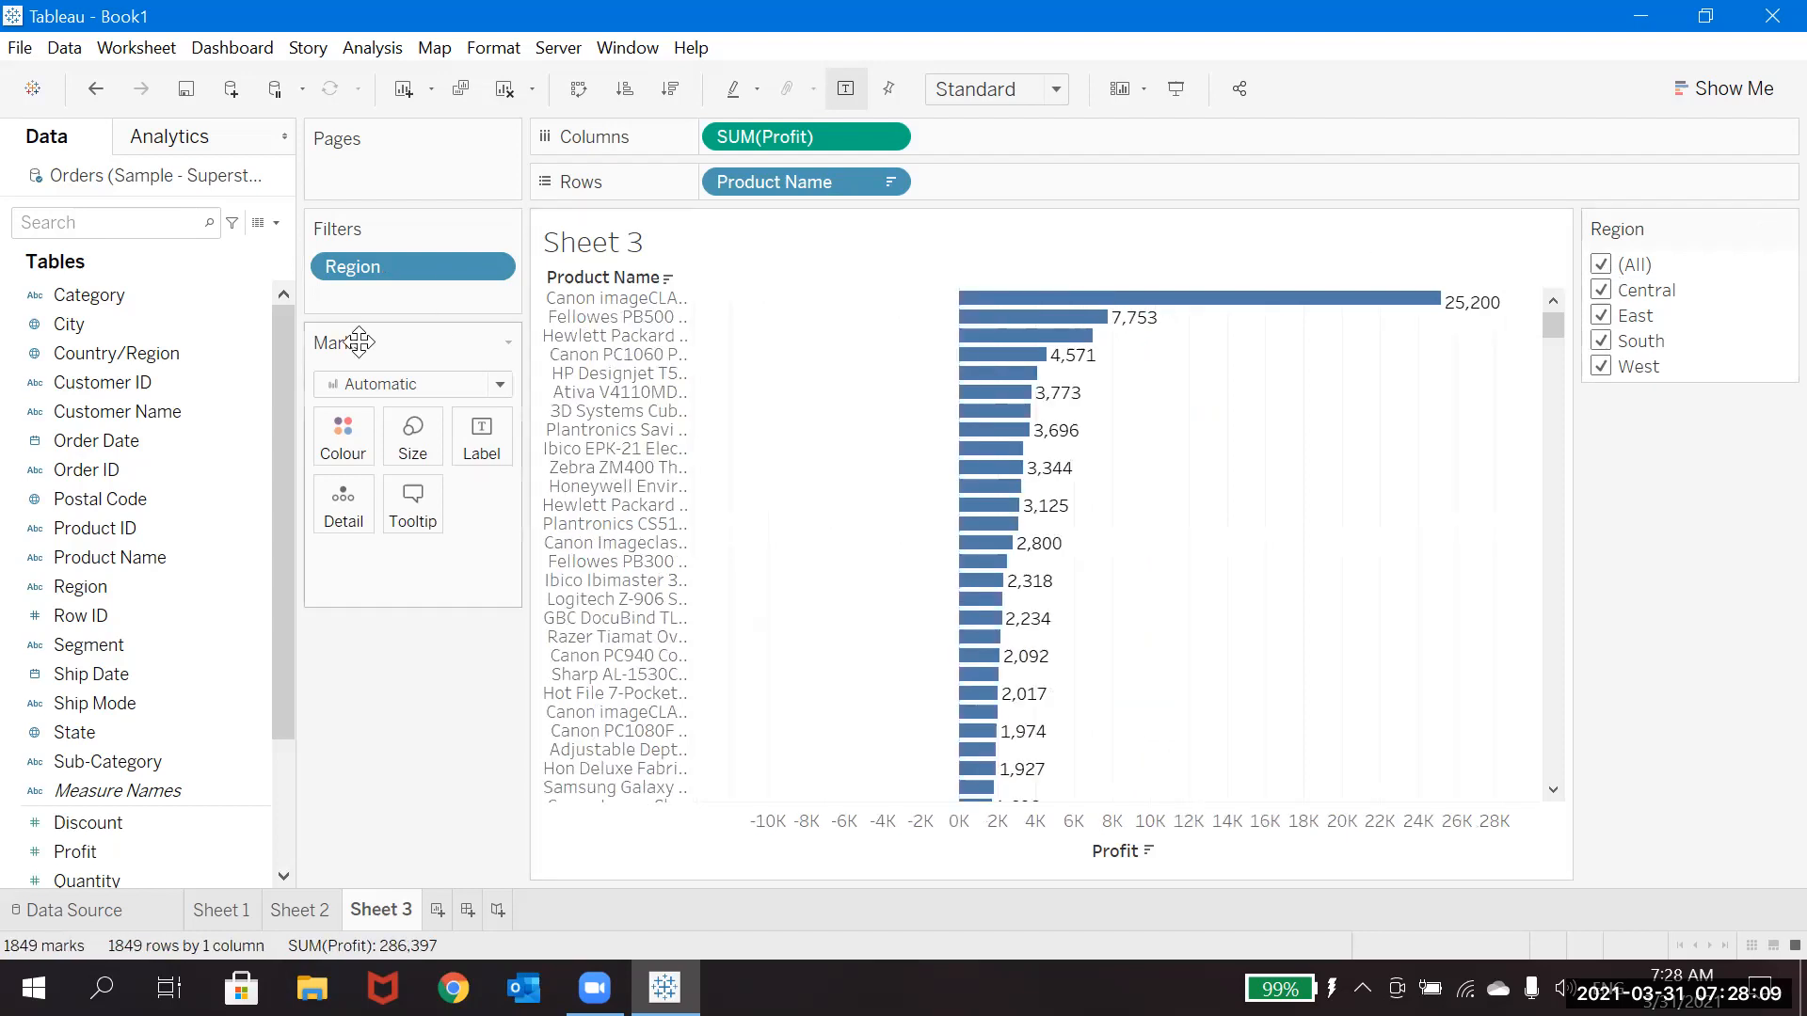
{"action": "left_click", "coordinate": [421, 256]}
{"action": "double_click", "coordinate": [420, 254]}
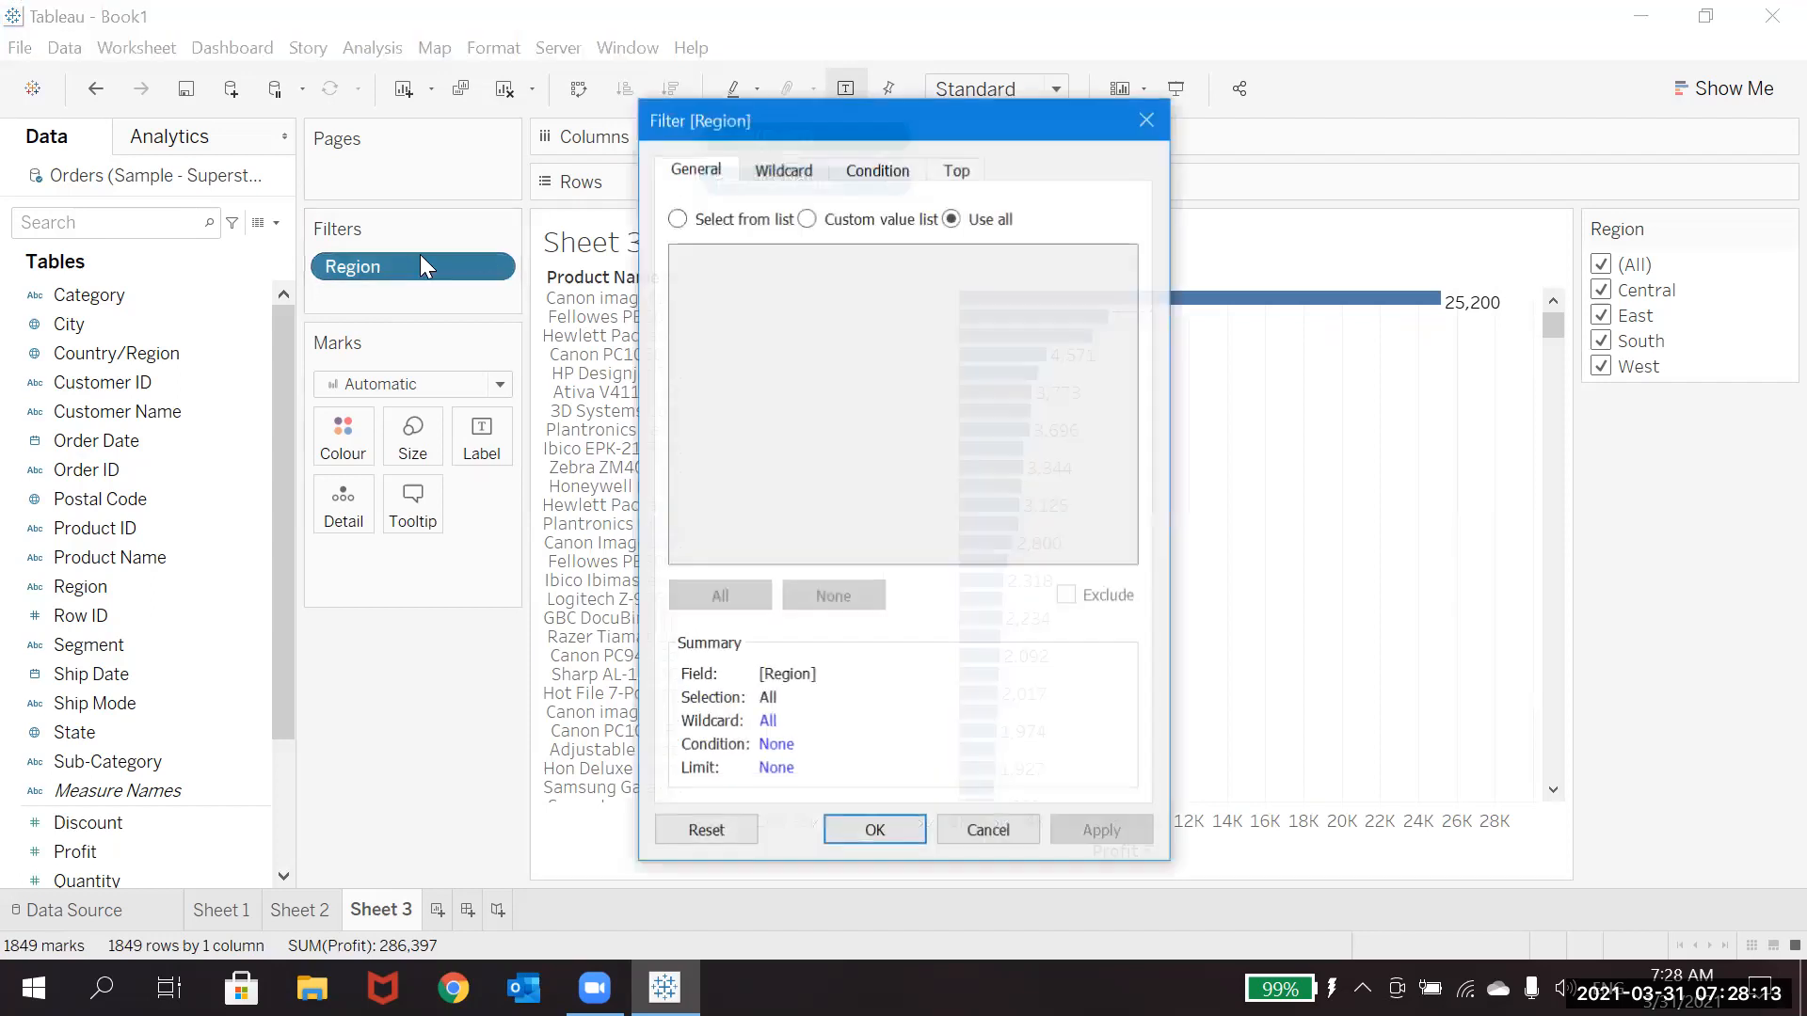
{"action": "left_click", "coordinate": [1147, 120]}
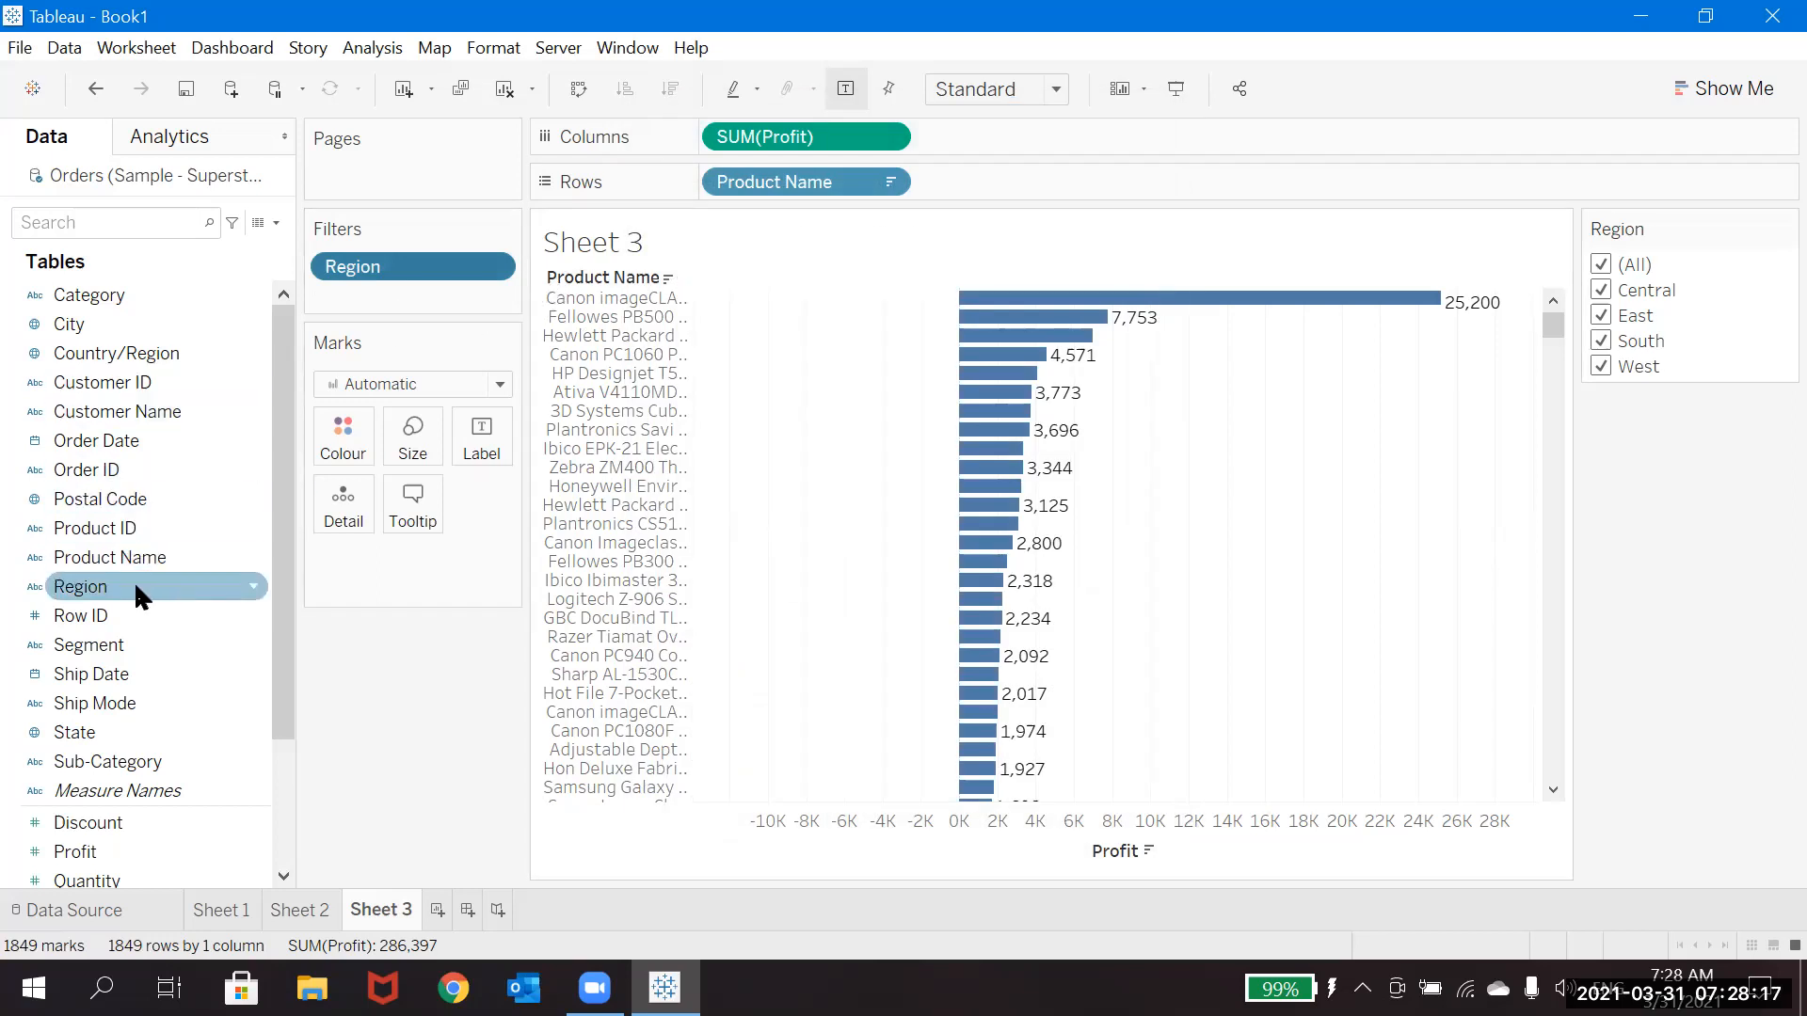
Colour the product profit bars by Region.
{"action": "left_click_drag", "start_coordinate": [134, 582], "coordinate": [374, 443]}
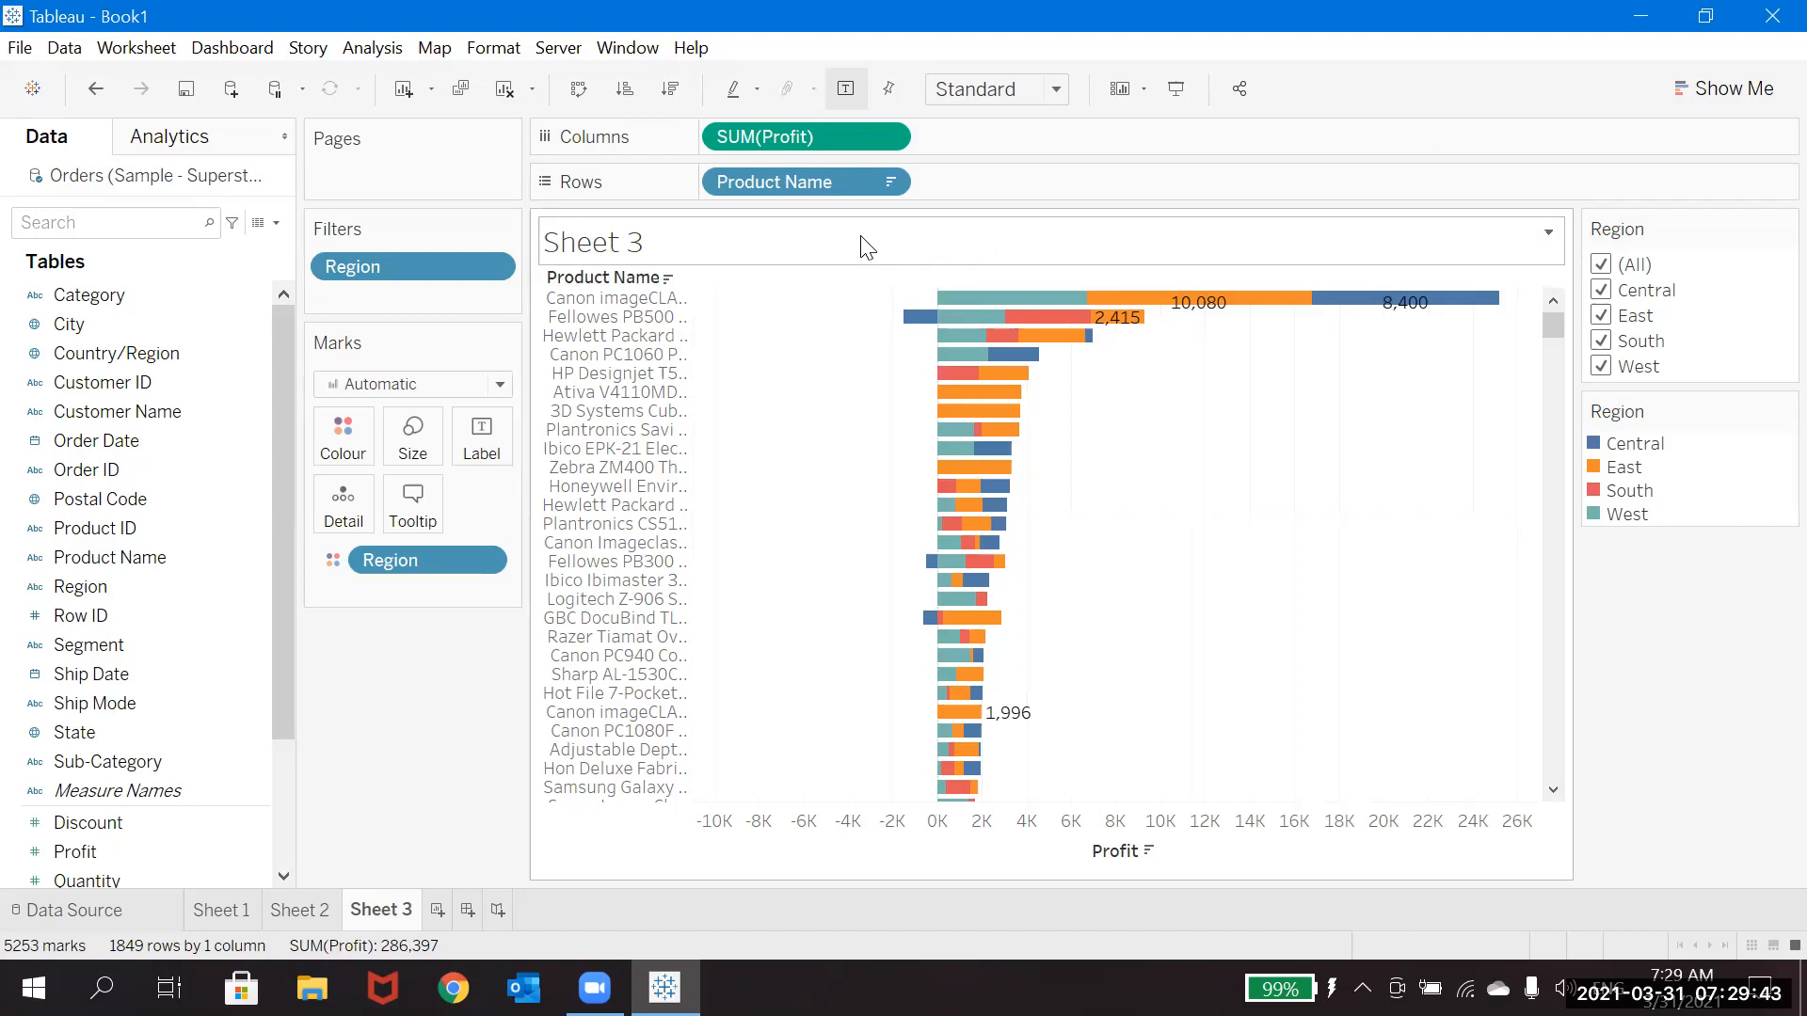
Filter Product Name to the top 10 products by sum of Profit.
{"action": "left_click", "coordinate": [885, 182]}
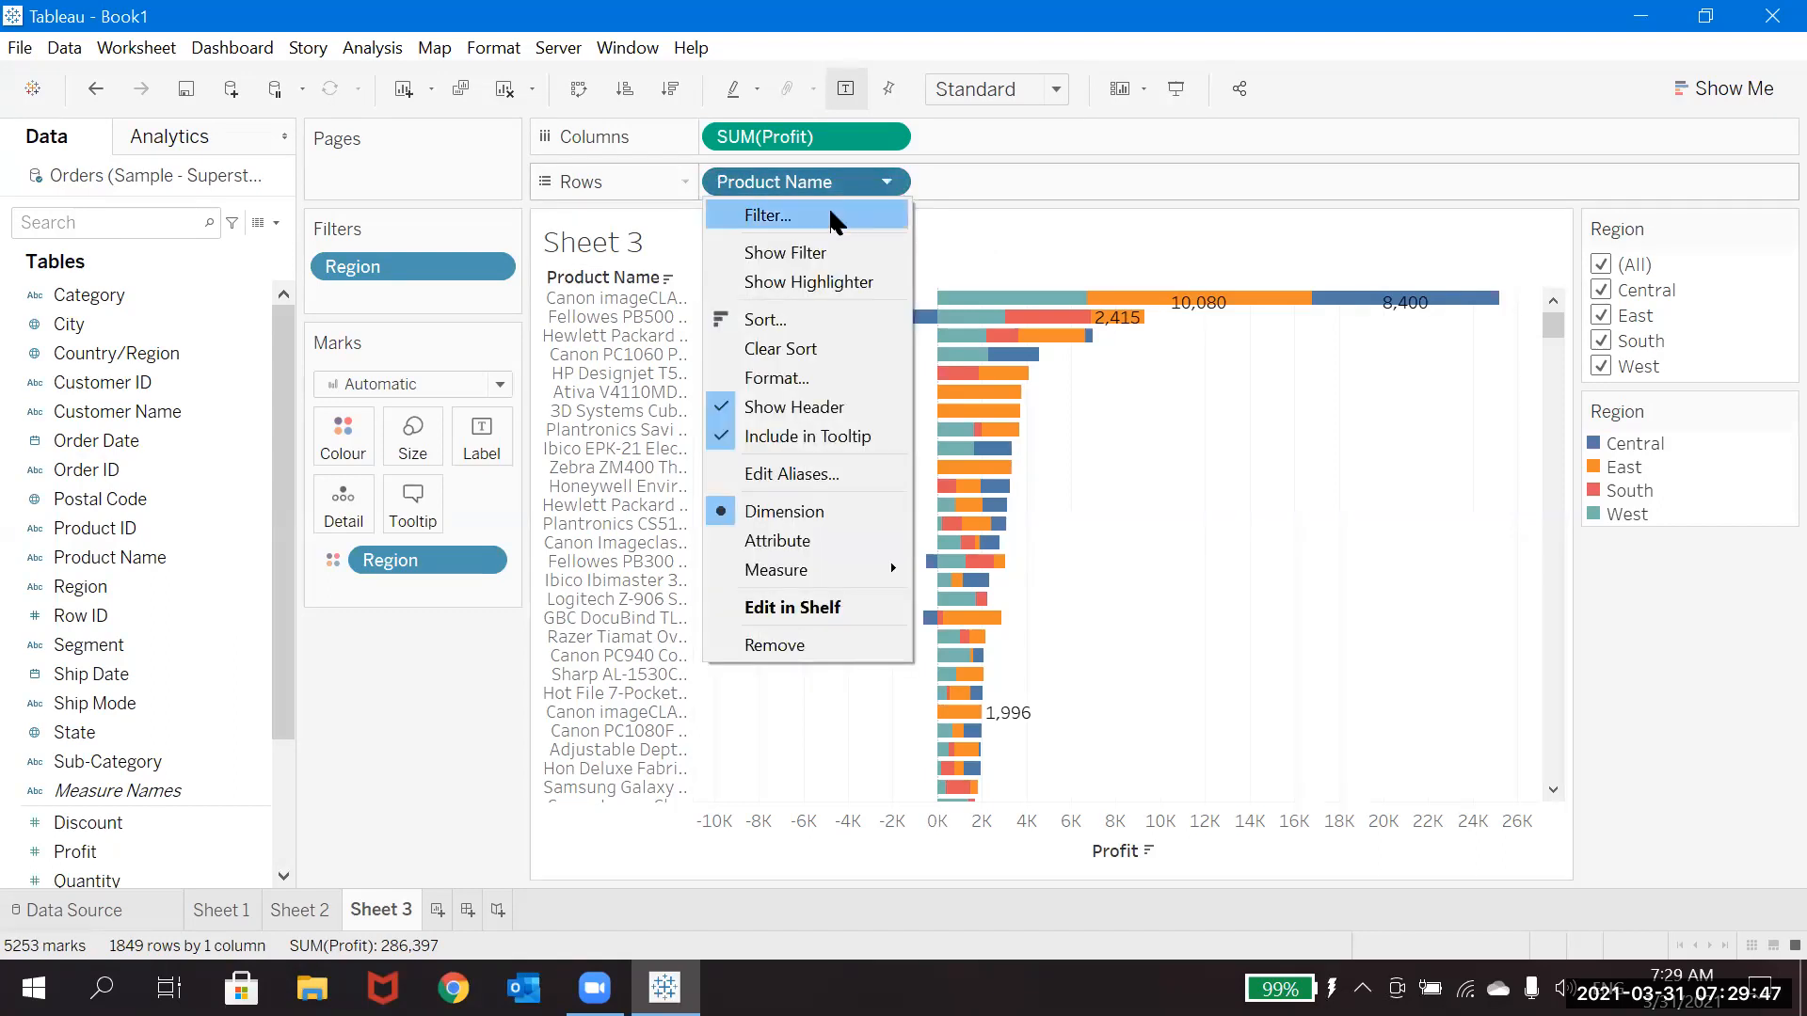
{"action": "left_click", "coordinate": [830, 215]}
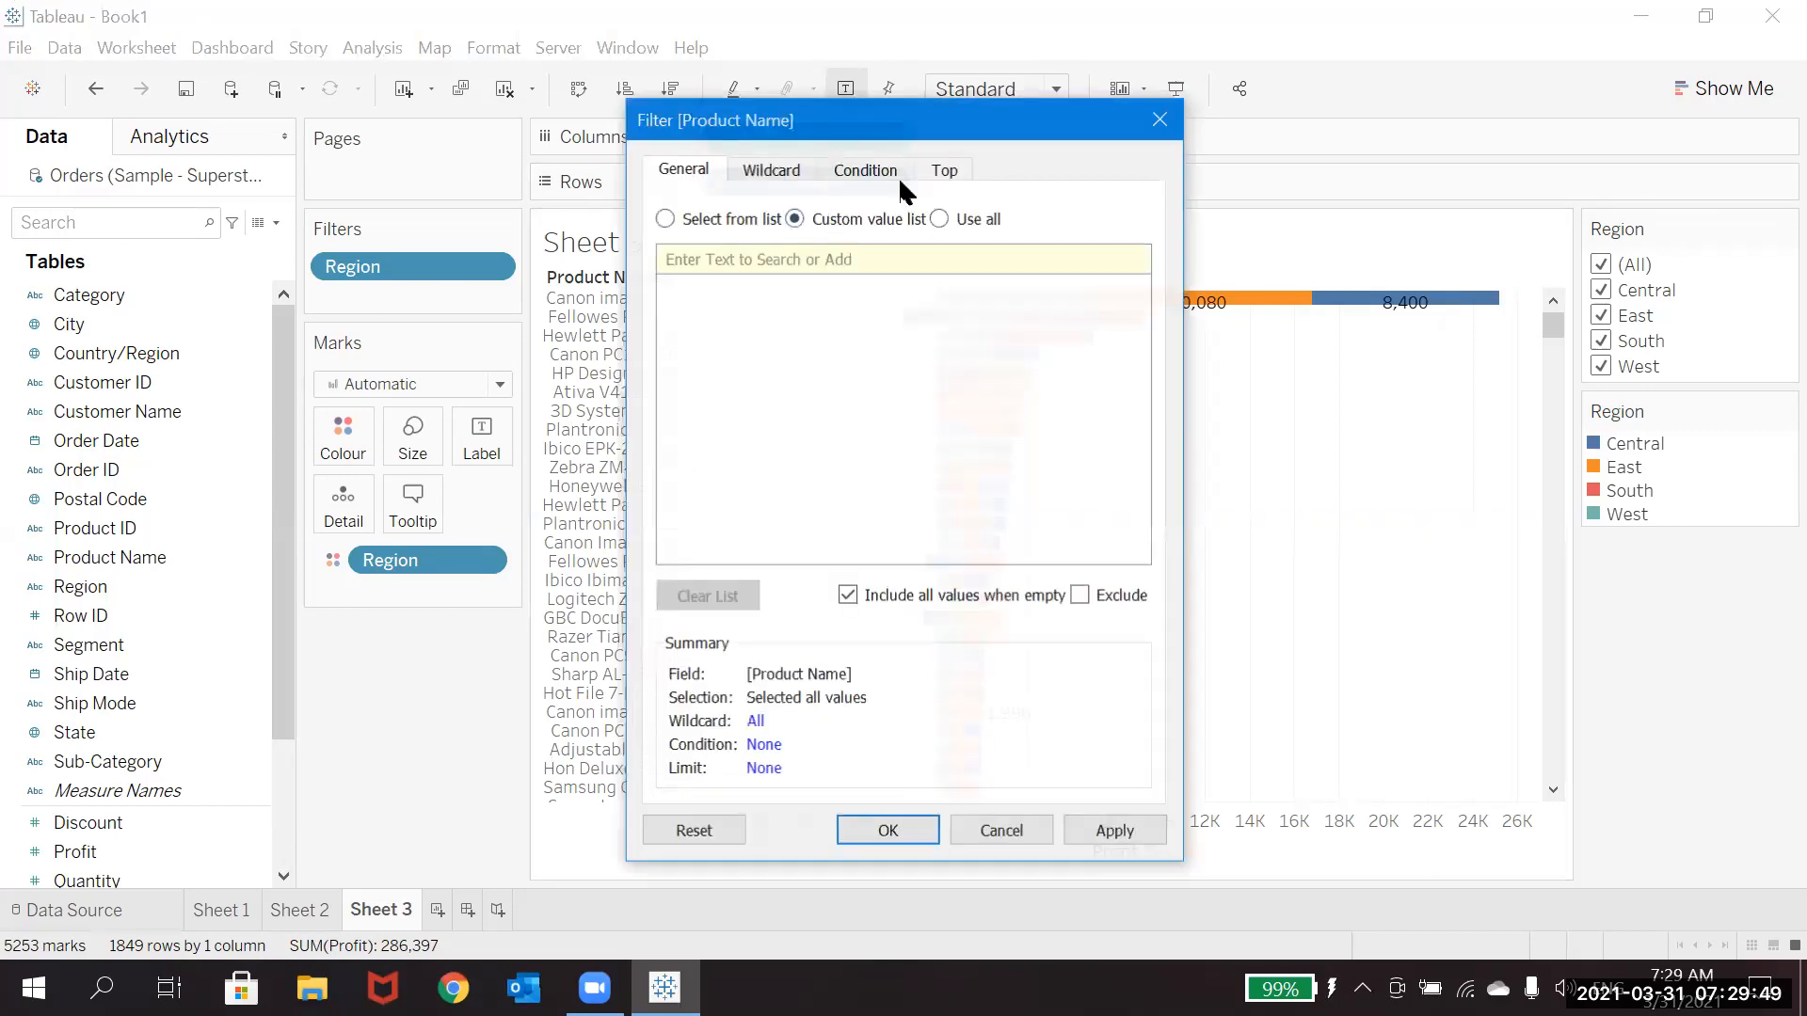
{"action": "left_click", "coordinate": [944, 171]}
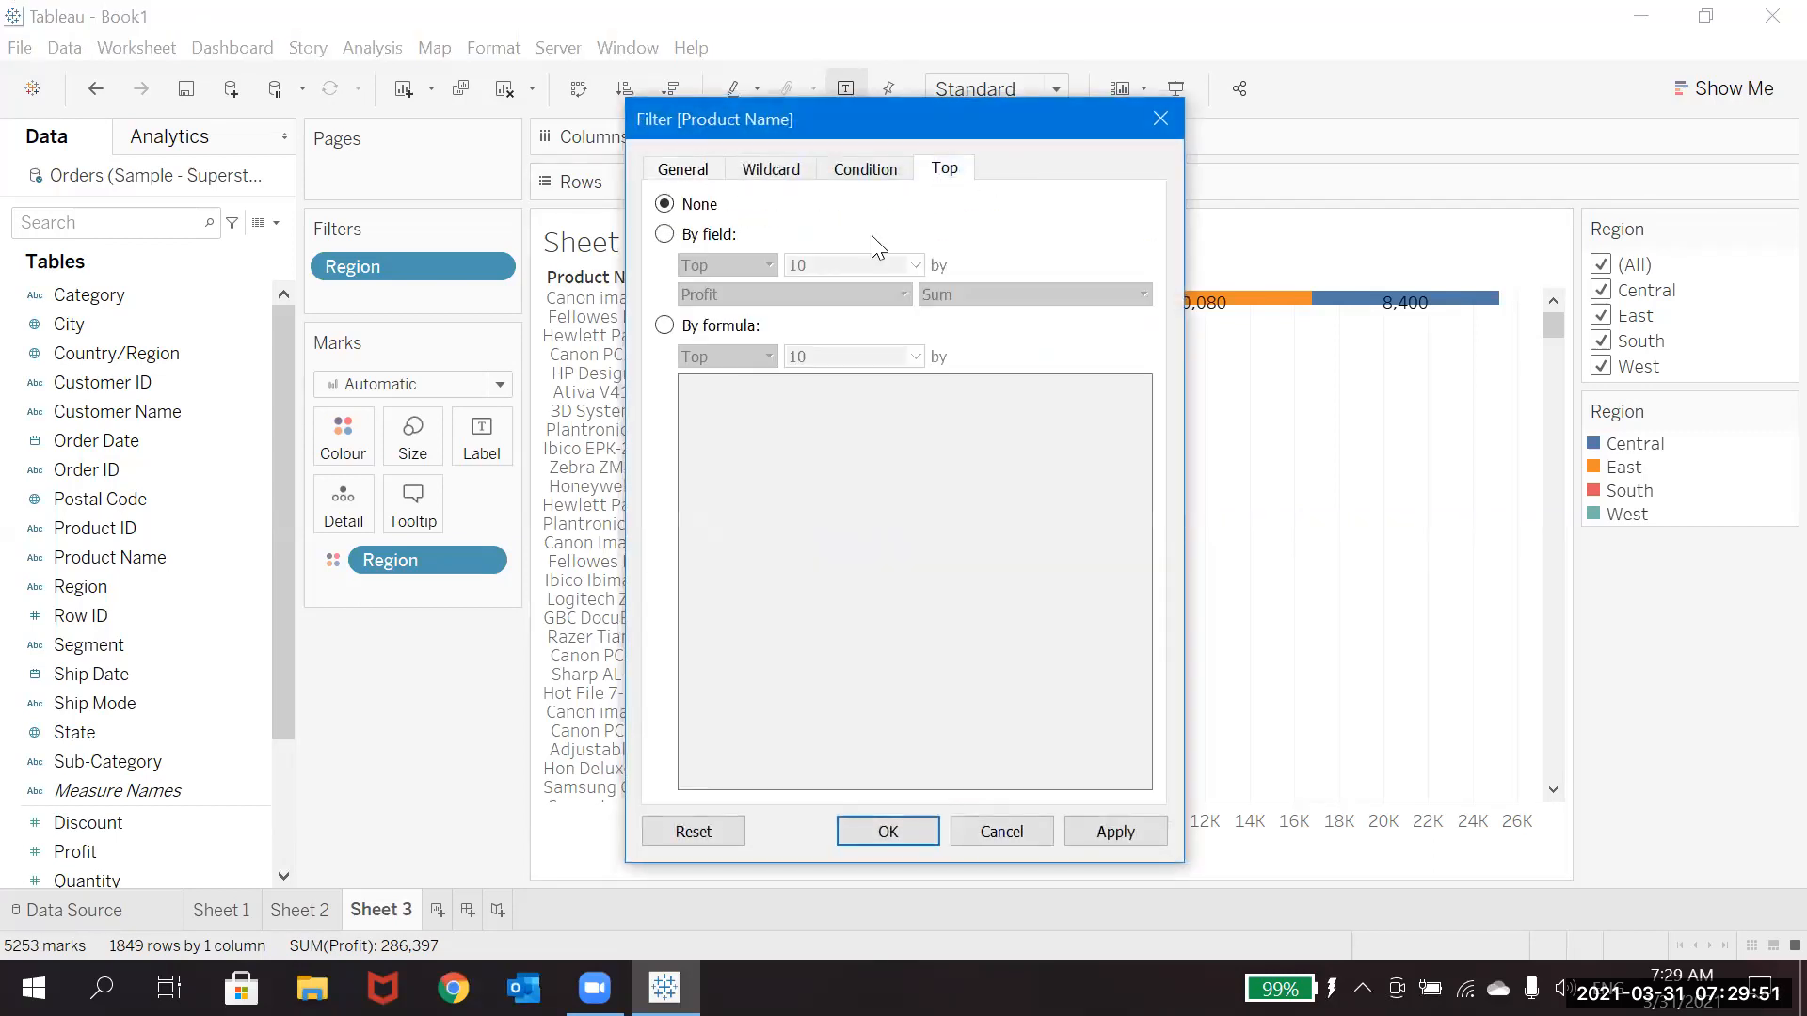
{"action": "left_click", "coordinate": [664, 233]}
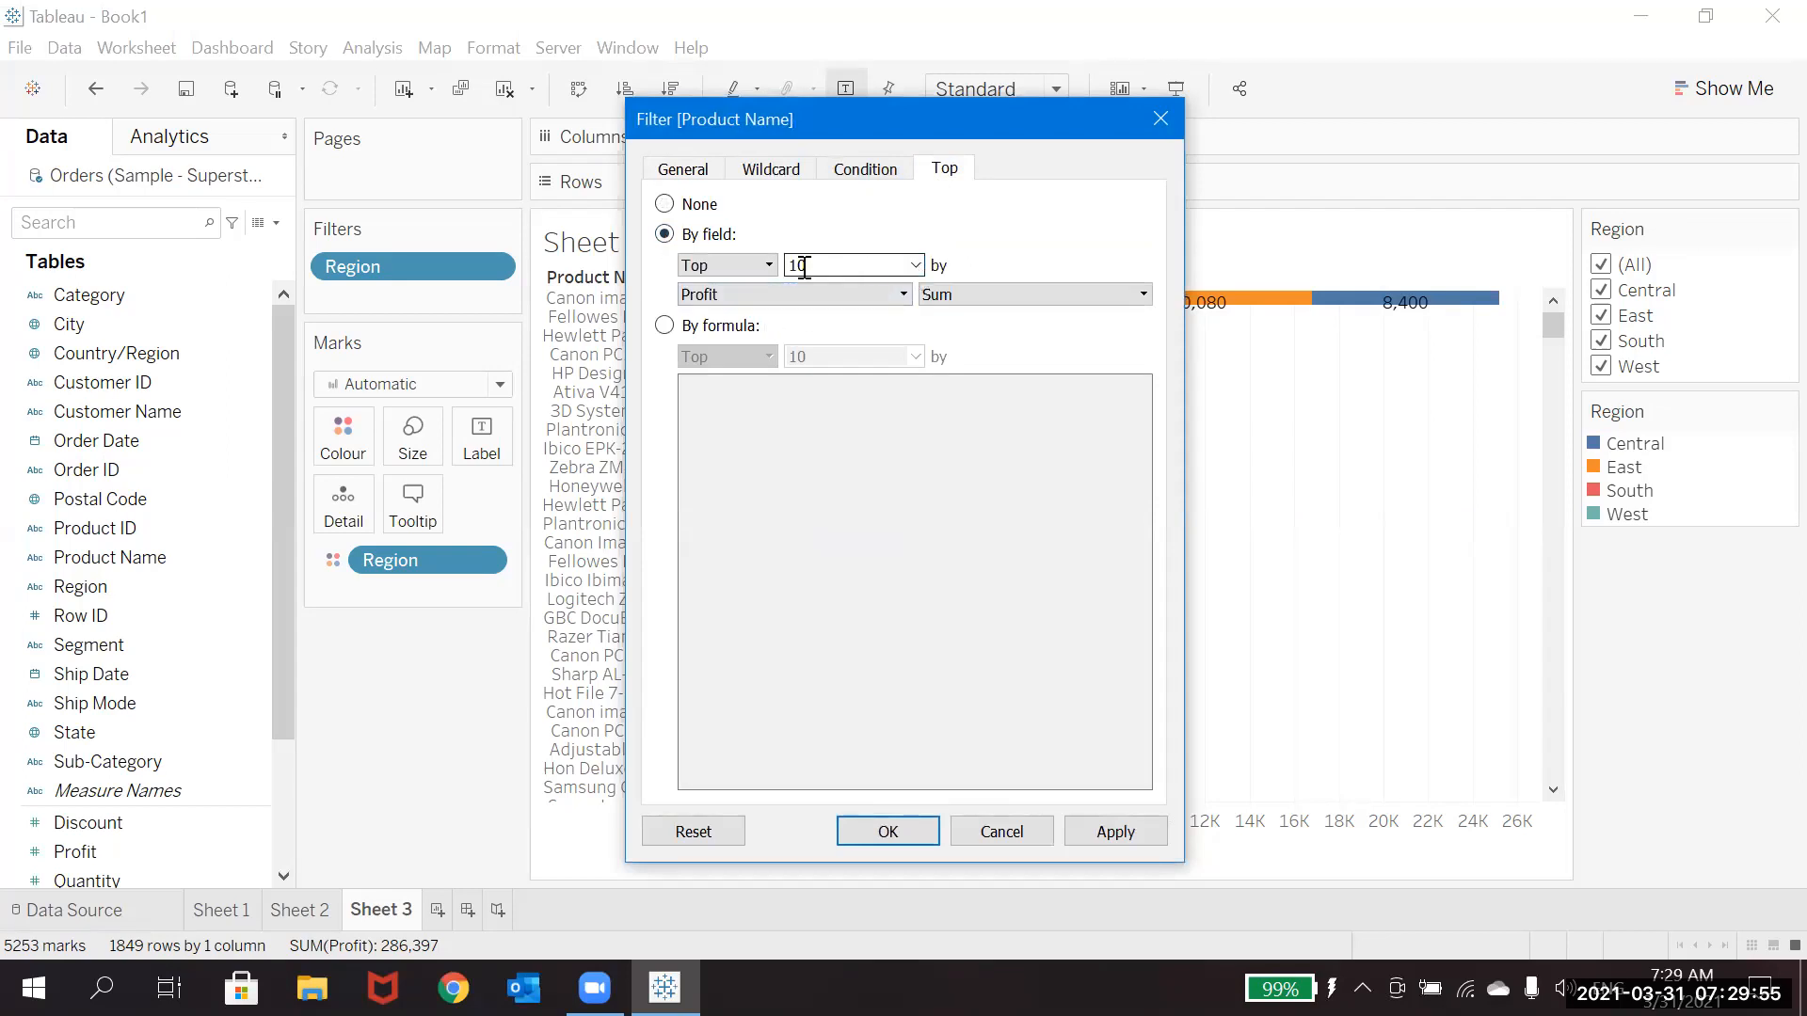
{"action": "left_click", "coordinate": [856, 830]}
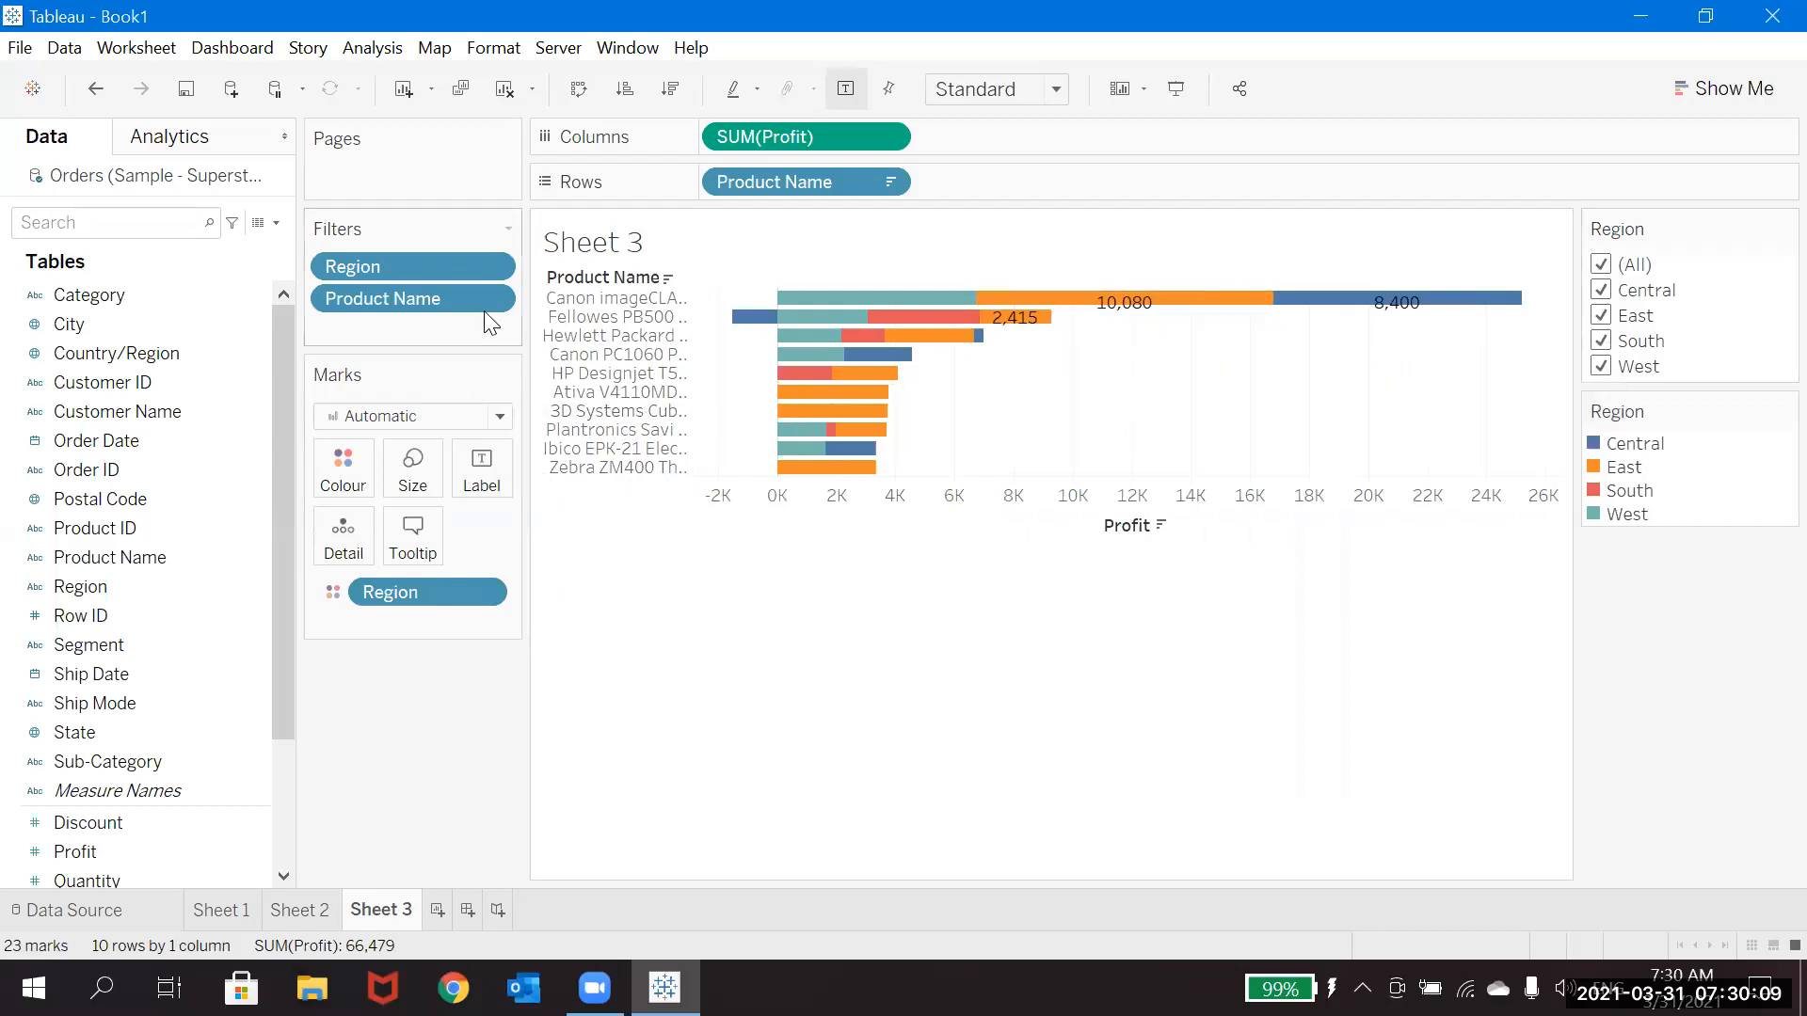
Add the Region filter to context and limit it to the South and East regions.
{"action": "left_click", "coordinate": [495, 273]}
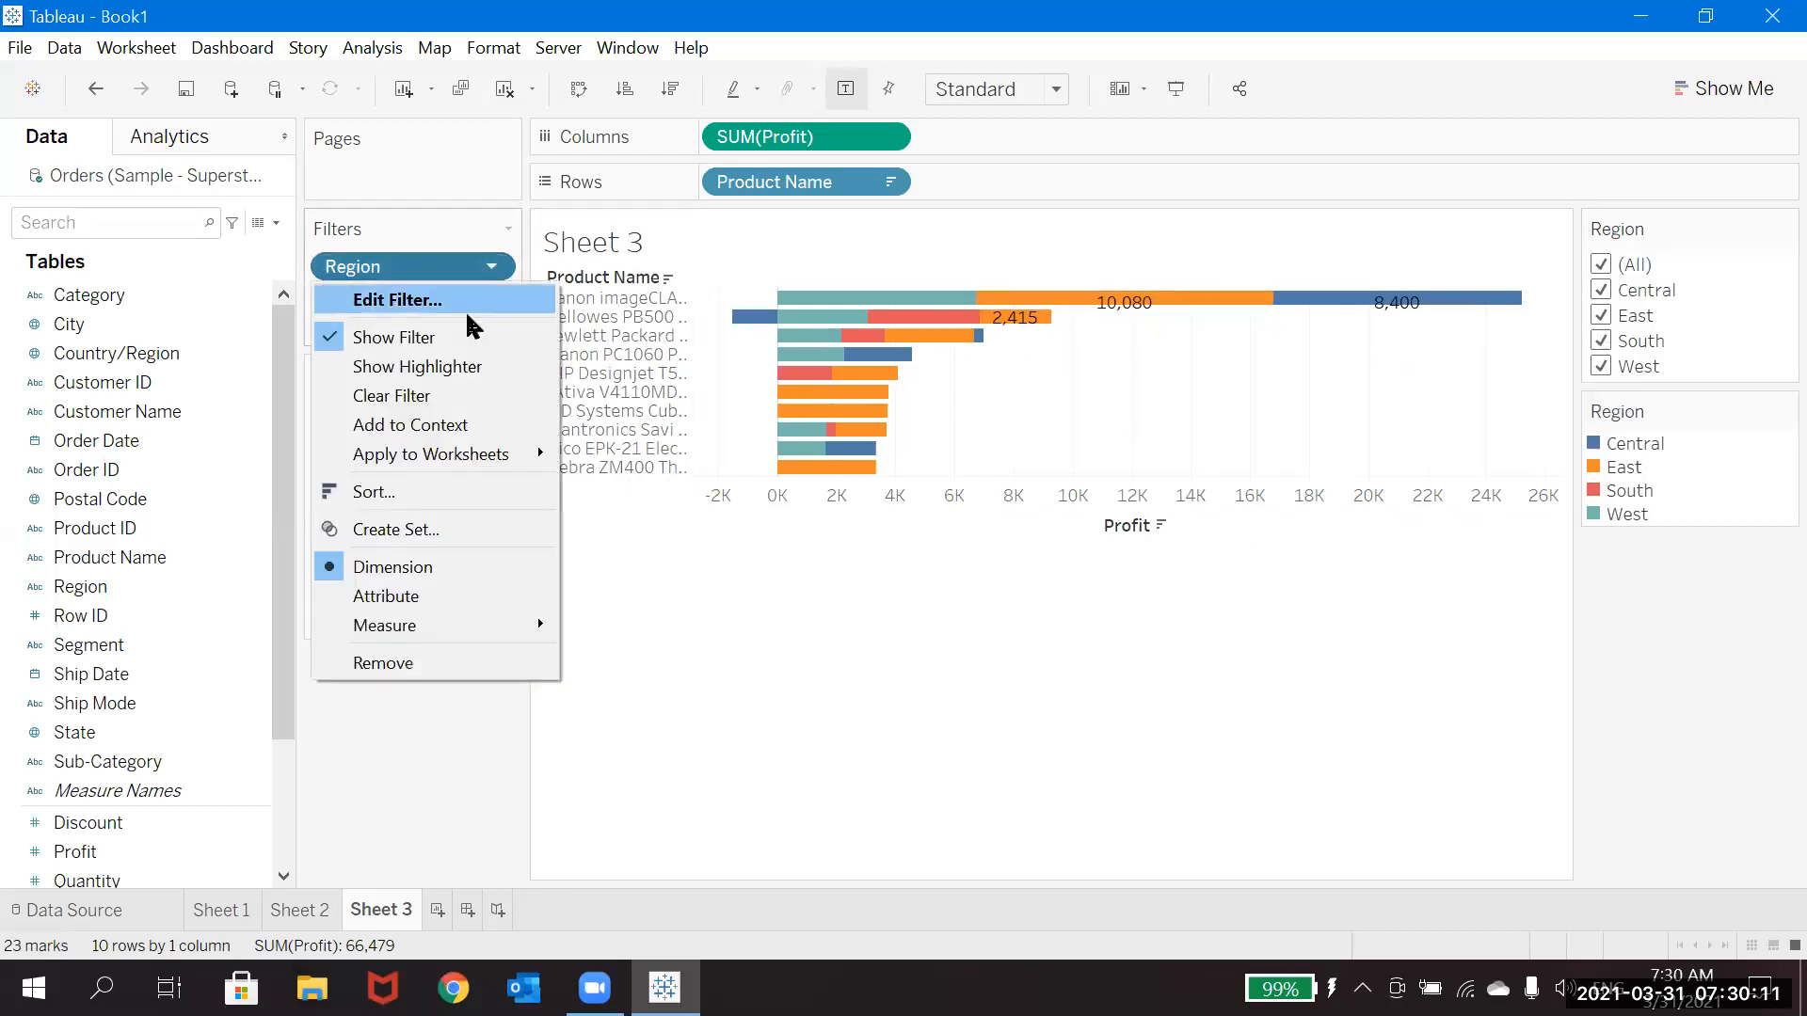
{"action": "key", "text": "Escape"}
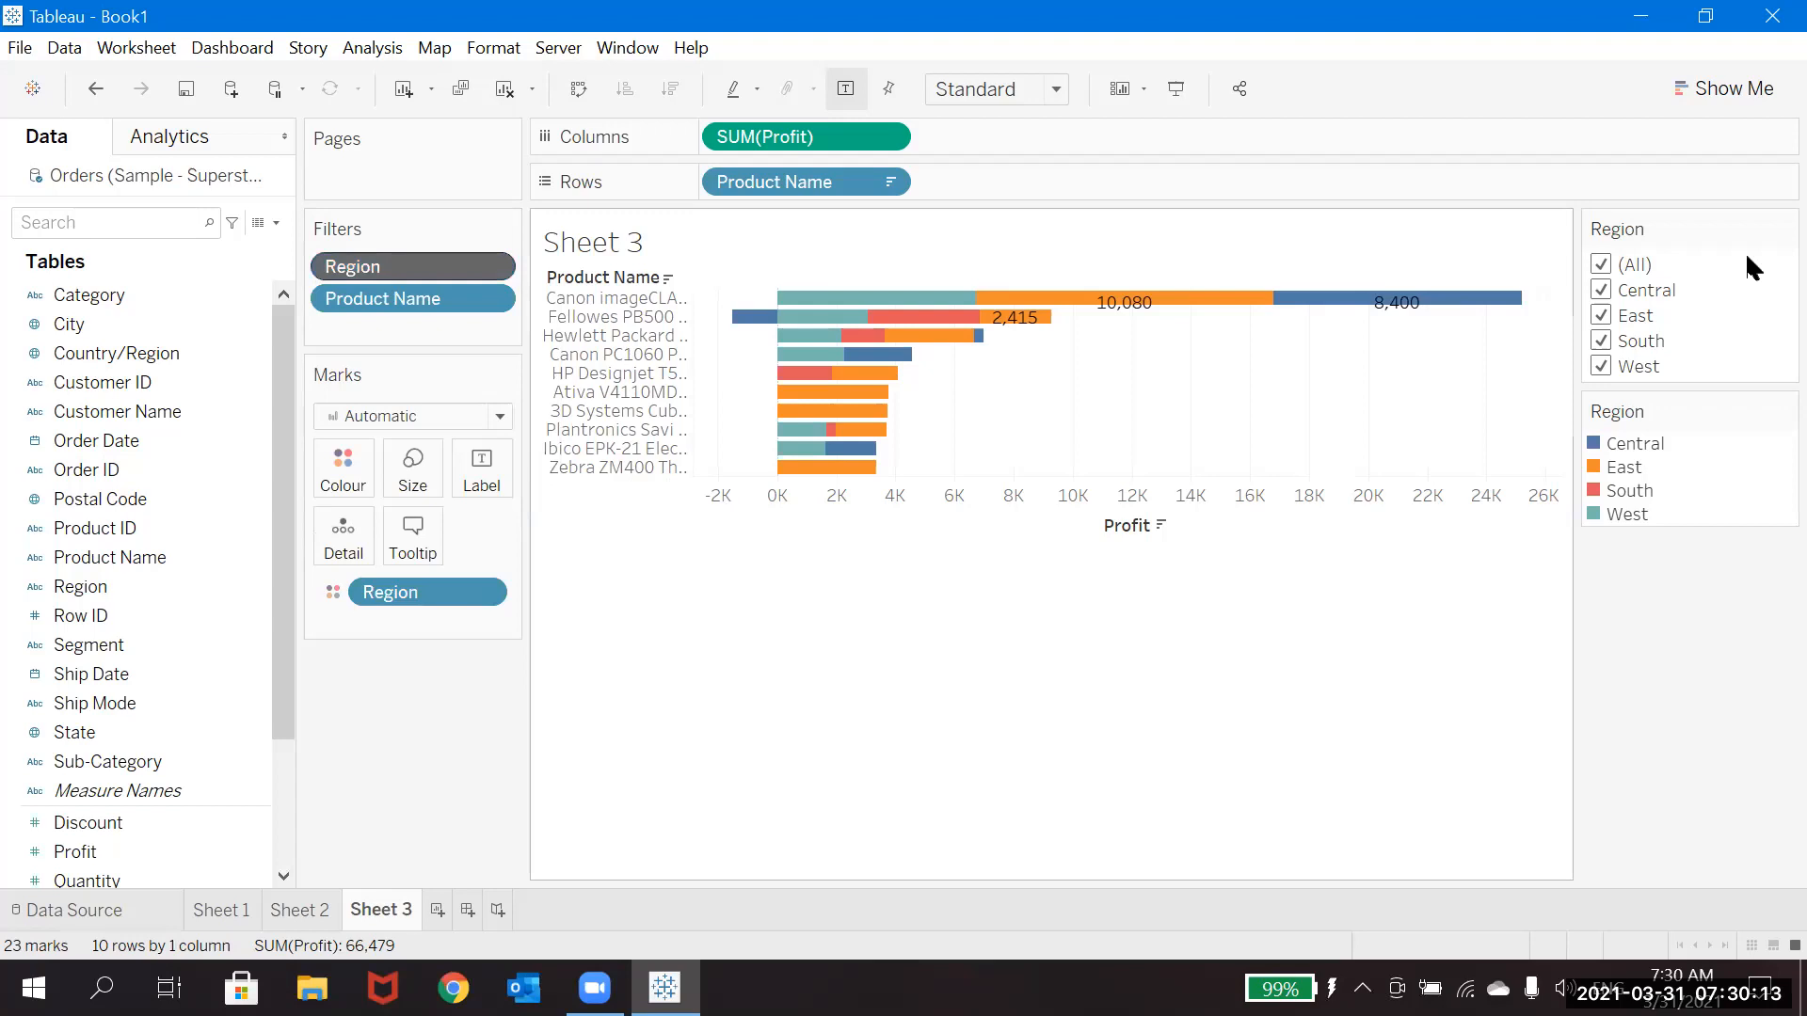
{"action": "left_click", "coordinate": [1604, 262]}
{"action": "left_click", "coordinate": [1603, 340]}
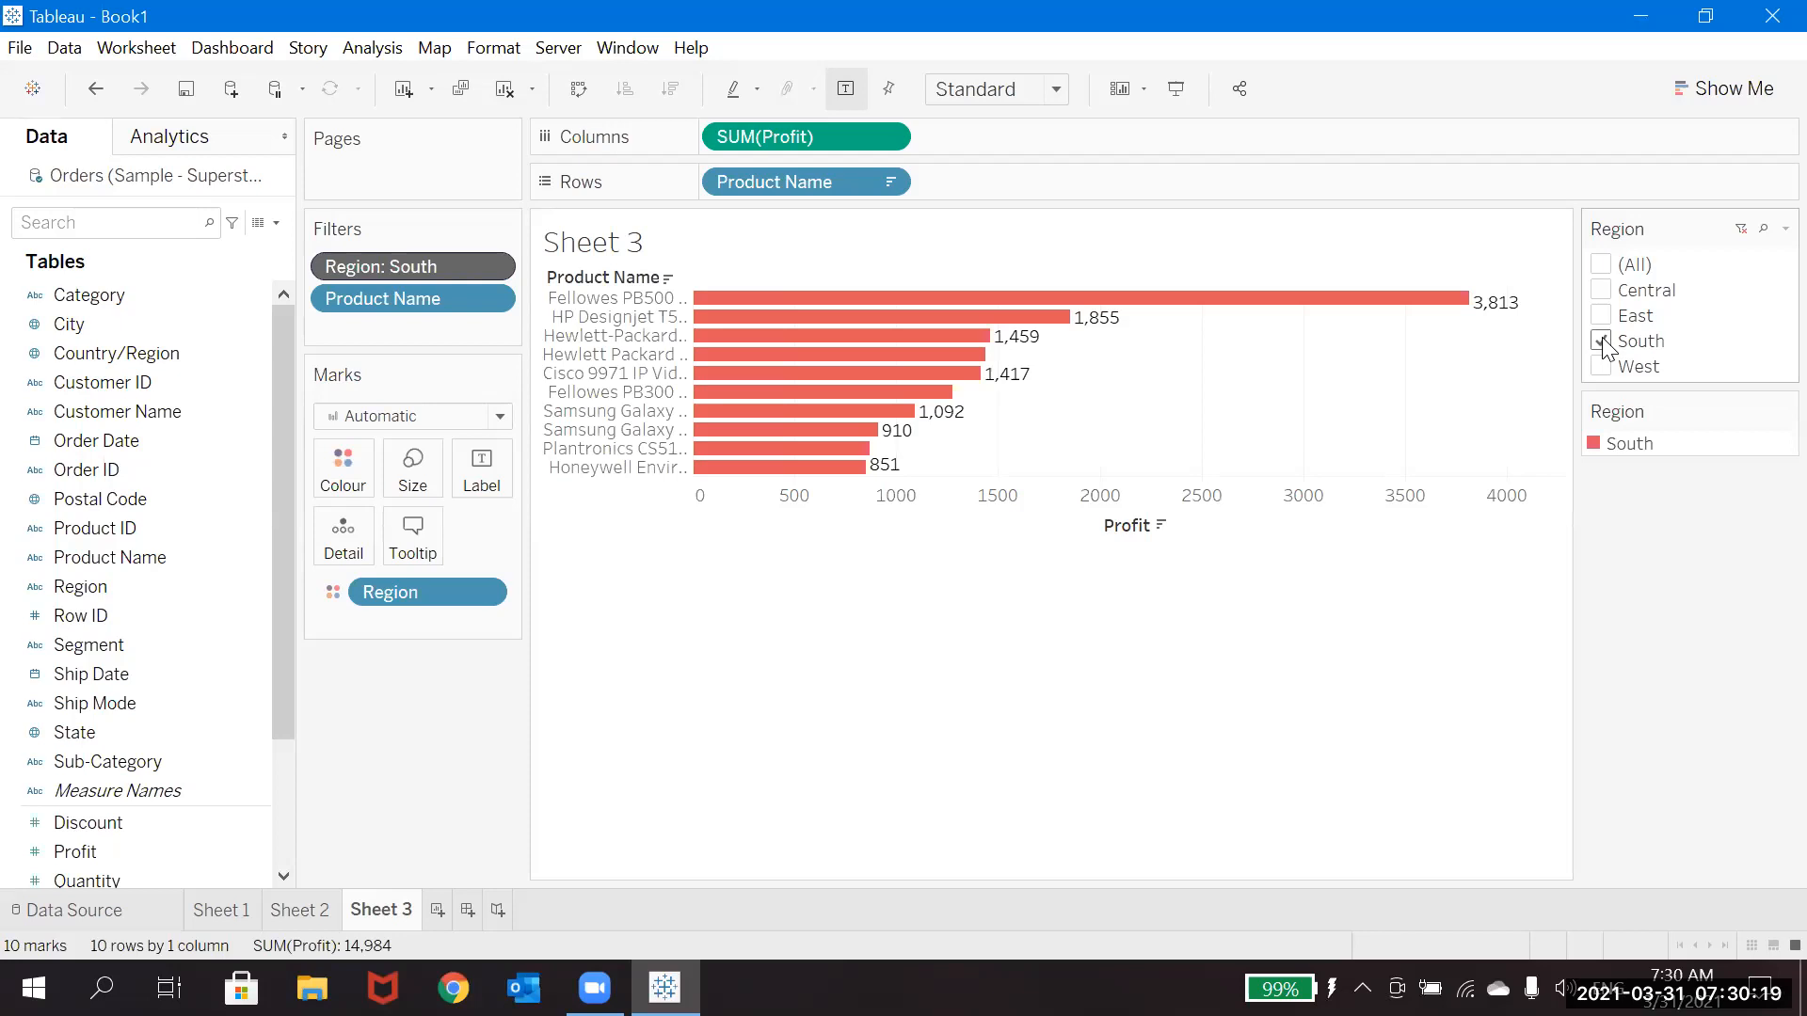
{"action": "left_click", "coordinate": [1603, 317]}
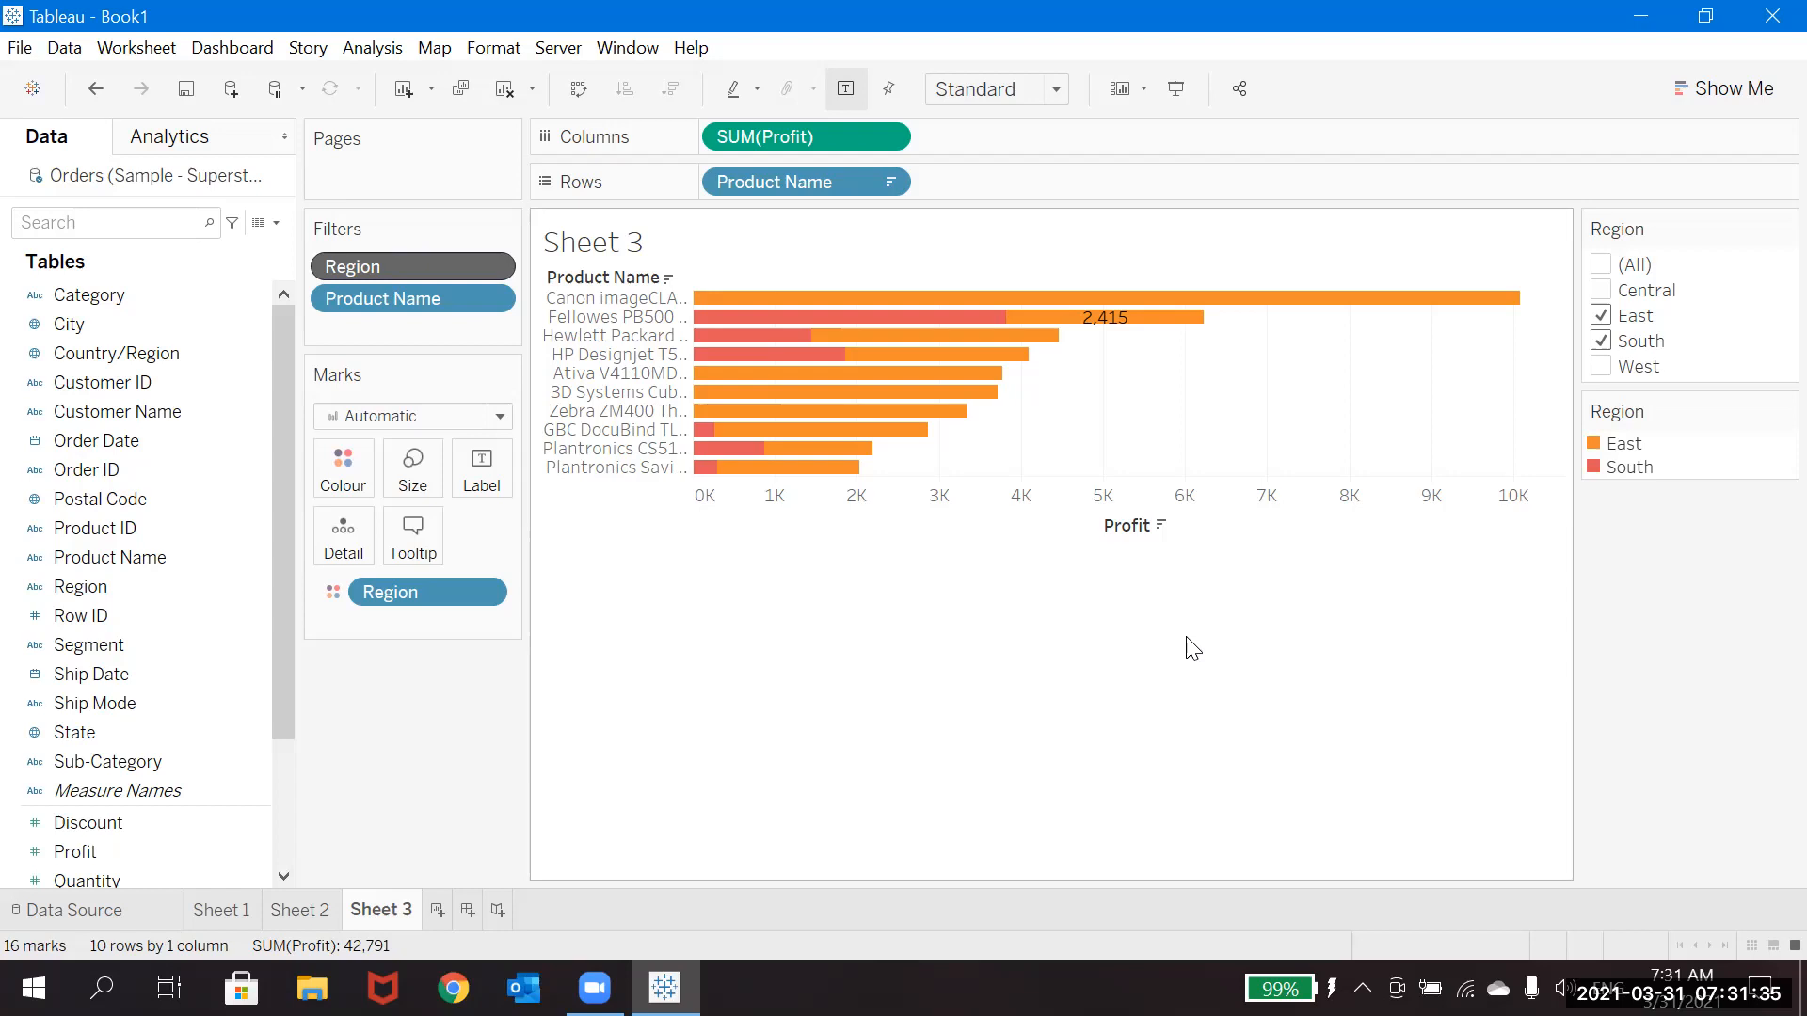
Create a new worksheet charting Profit by Sub-Category, with Sub-Category in columns and Profit in rows.
{"action": "left_click", "coordinate": [433, 917]}
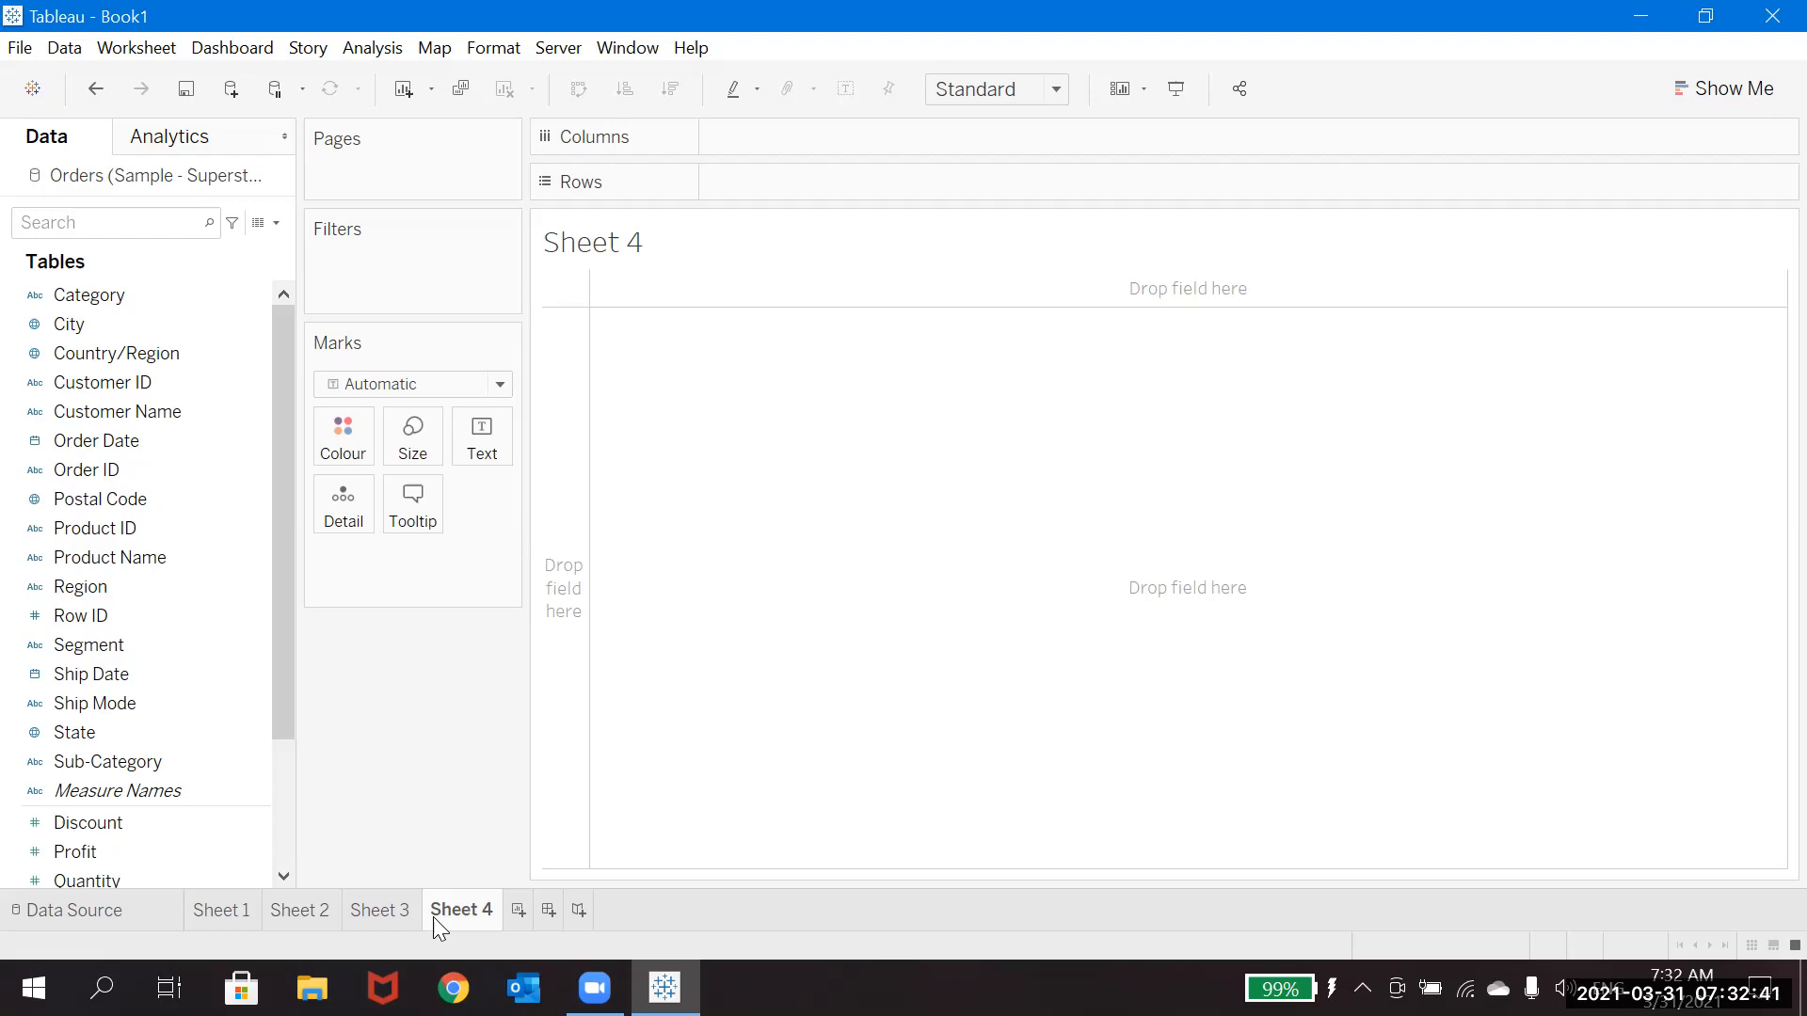
{"action": "left_click", "coordinate": [135, 753]}
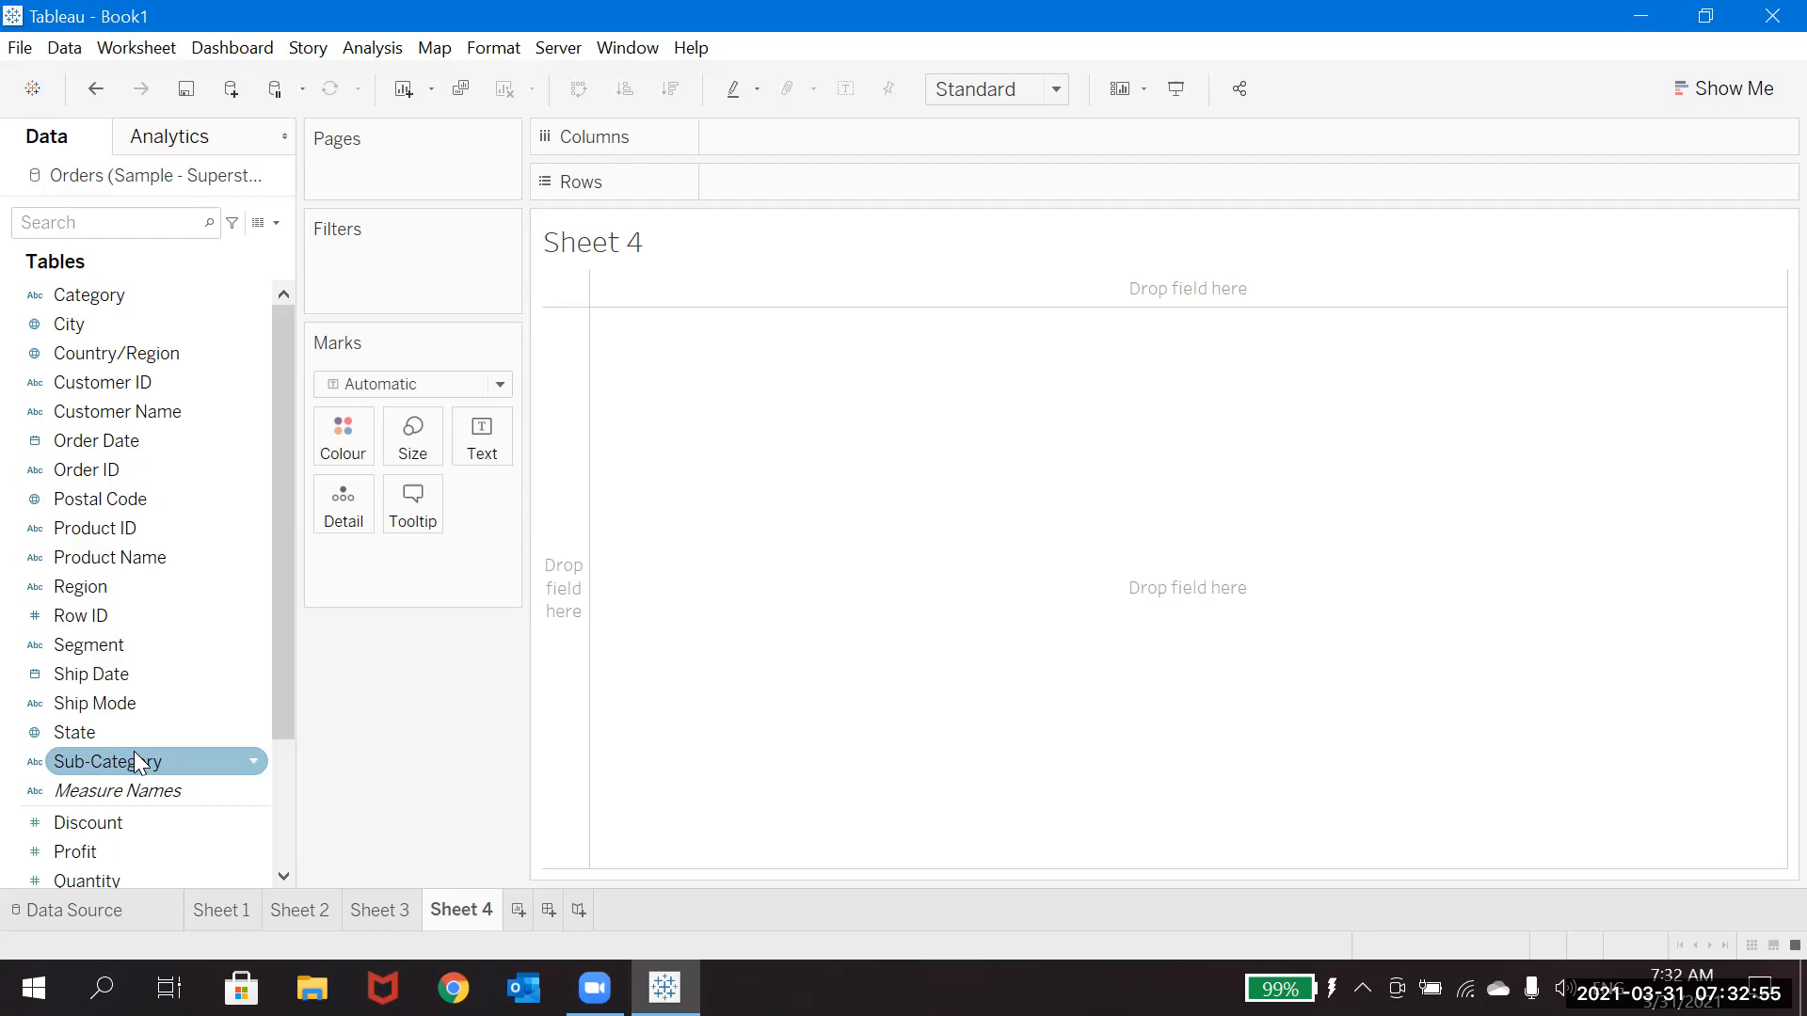
{"action": "left_click_drag", "start_coordinate": [134, 751], "coordinate": [805, 132]}
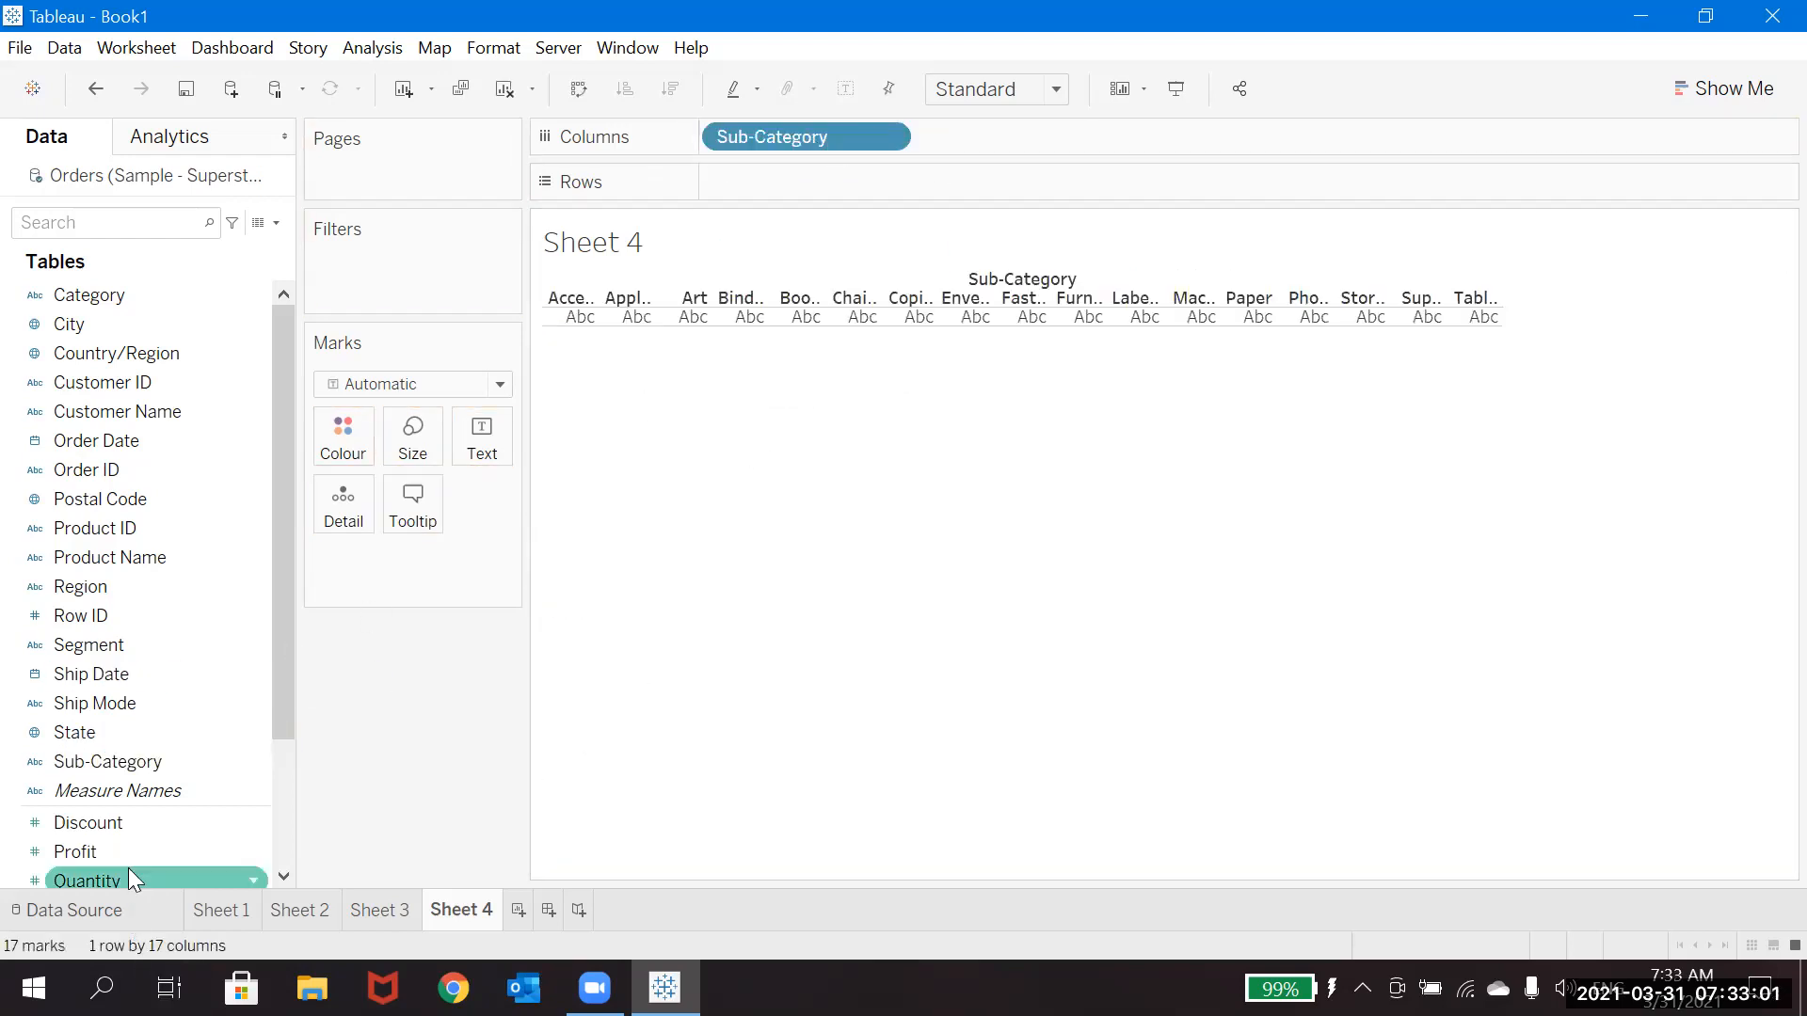
{"action": "left_click_drag", "start_coordinate": [132, 847], "coordinate": [799, 193]}
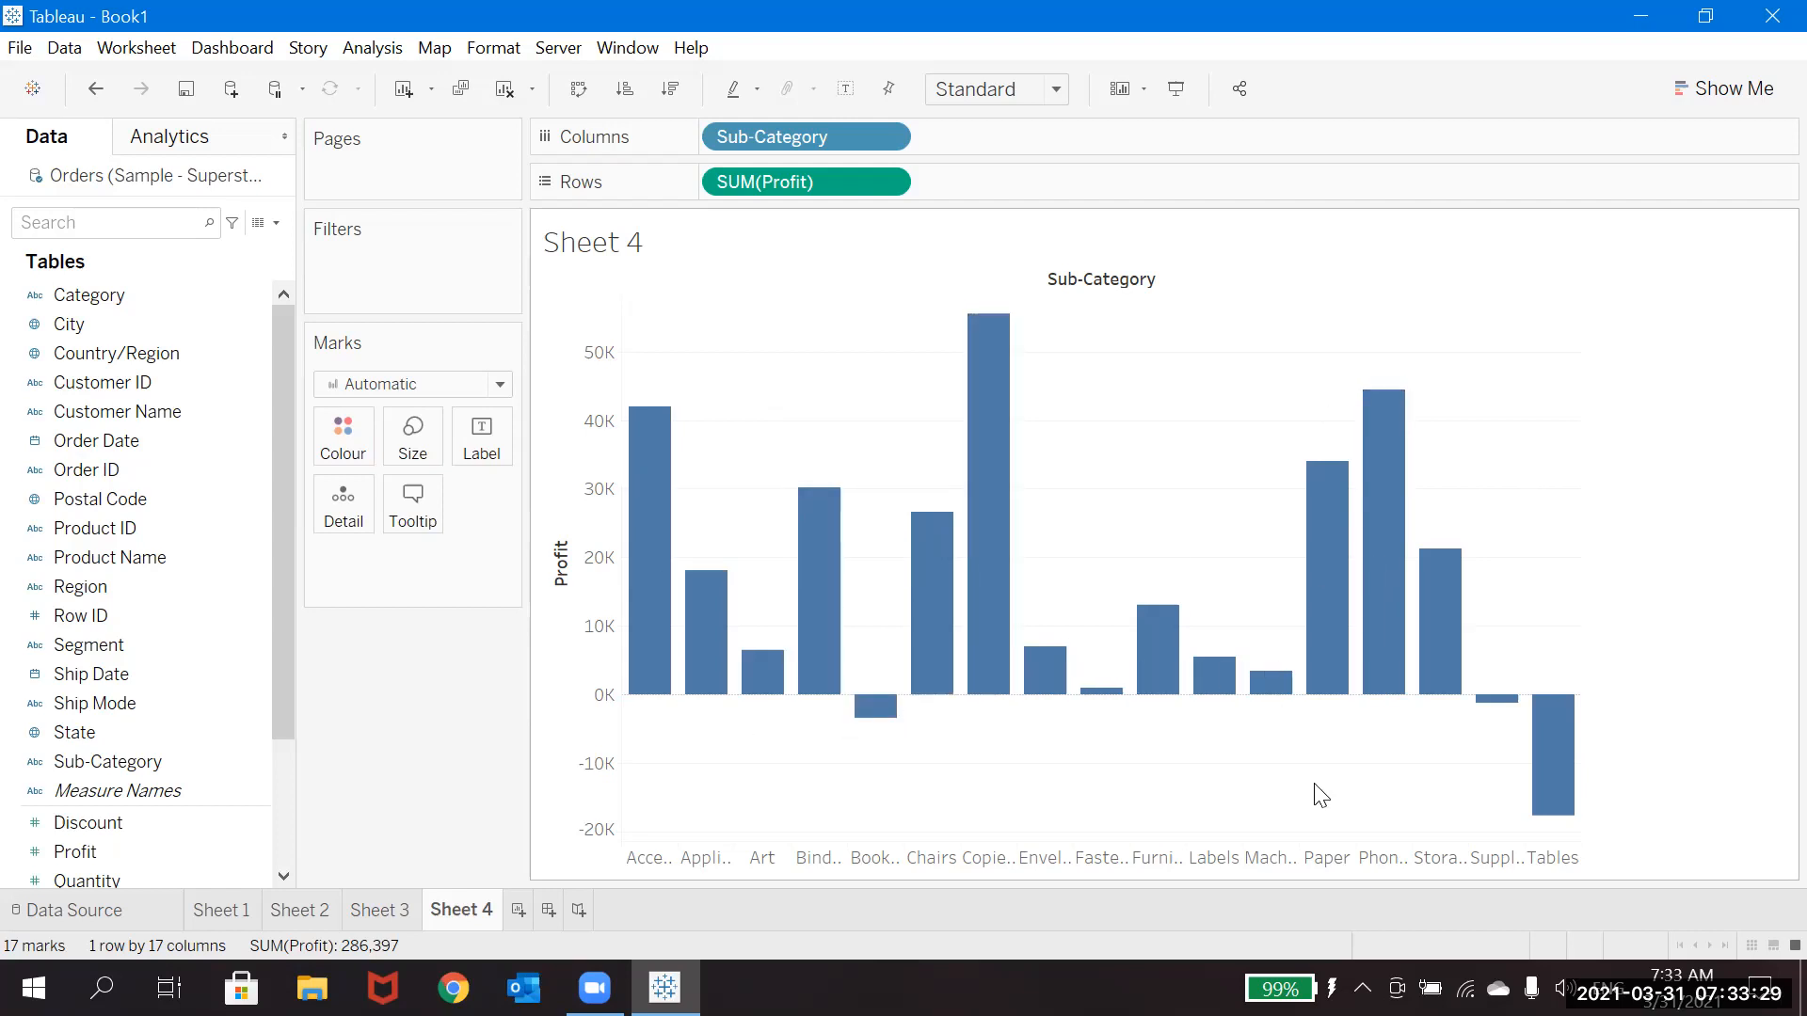
Convert the sub-category profit chart to a pie chart and fit it to the entire view.
{"action": "left_click", "coordinate": [1713, 84]}
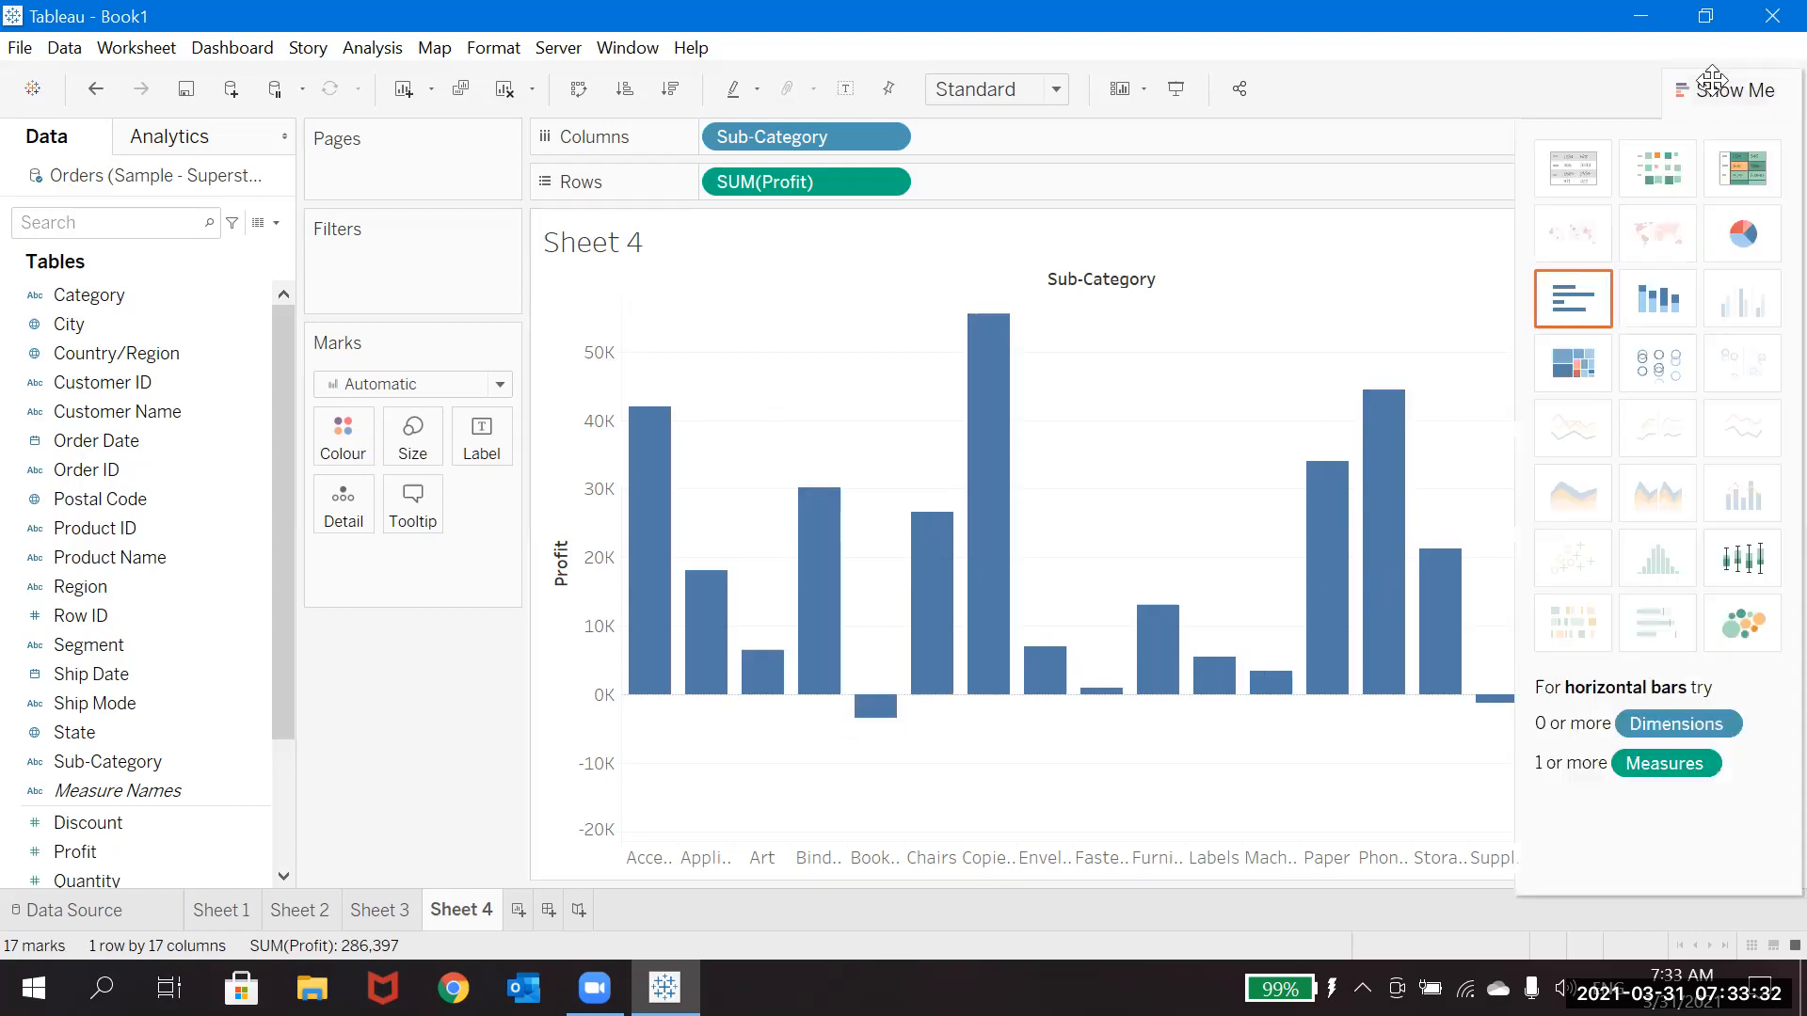
{"action": "left_click", "coordinate": [1757, 241]}
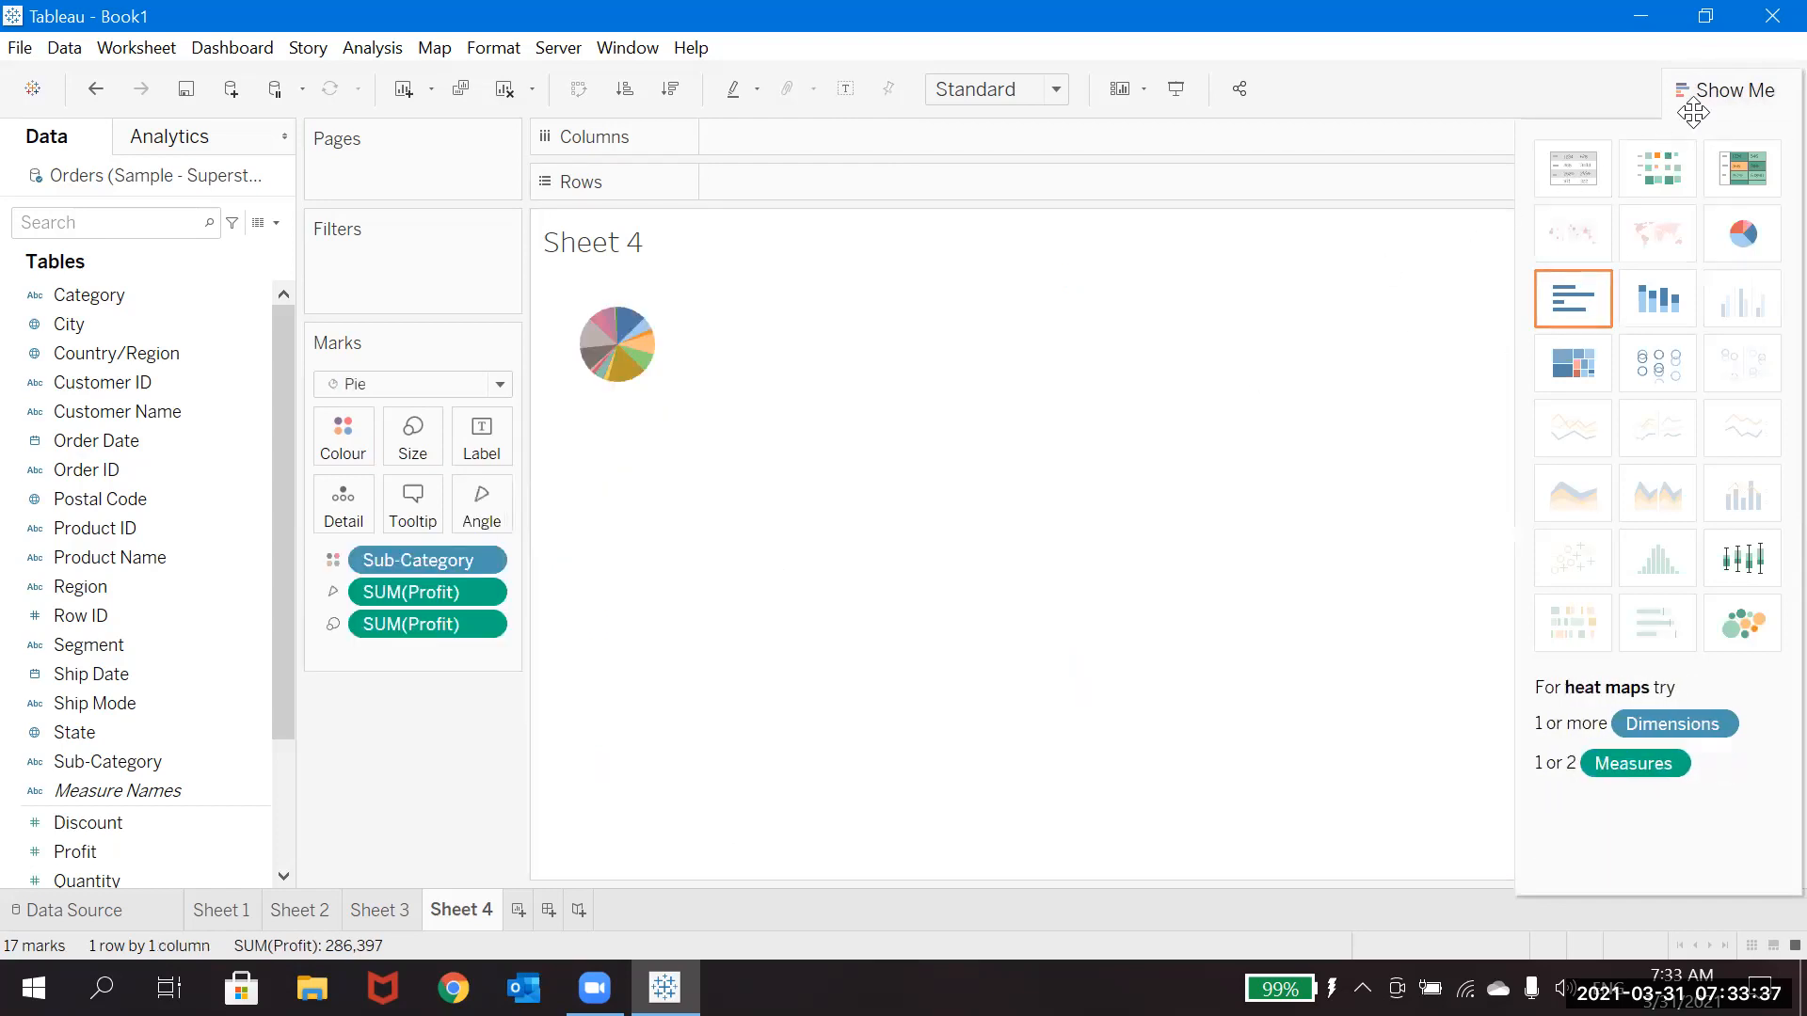
{"action": "left_click", "coordinate": [1725, 92]}
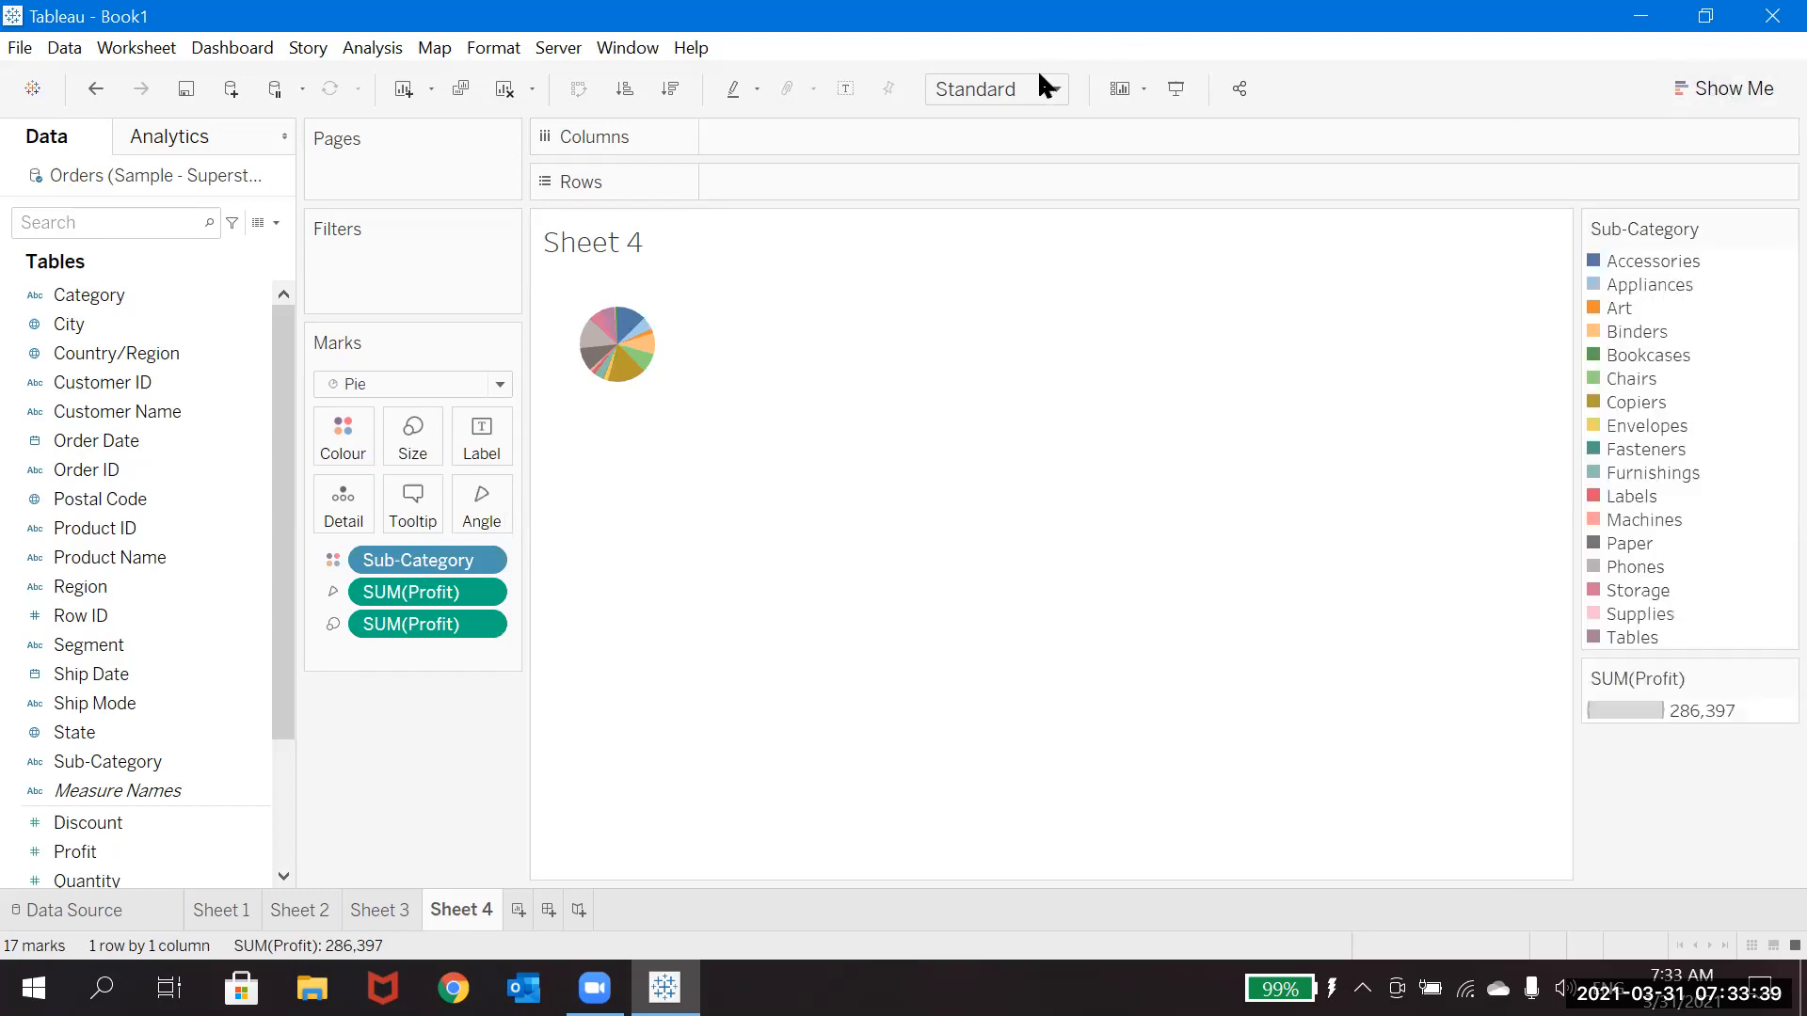
{"action": "left_click", "coordinate": [1054, 89]}
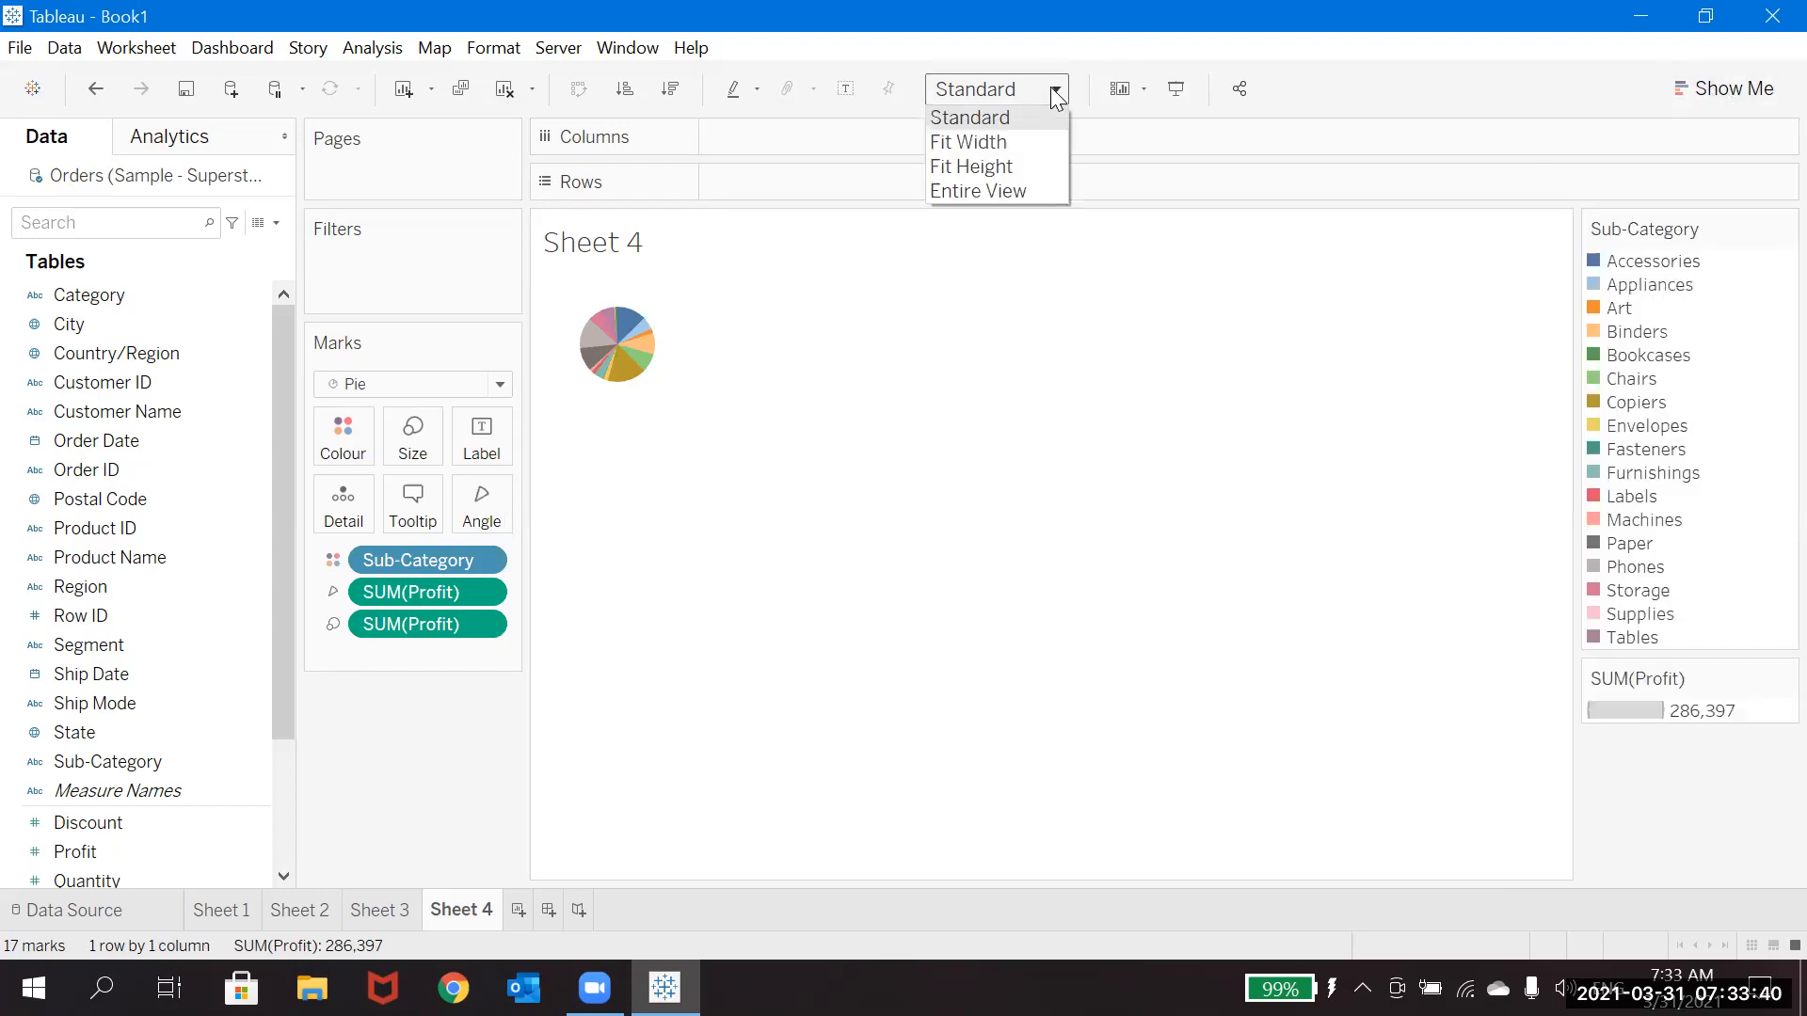
{"action": "left_click", "coordinate": [996, 191]}
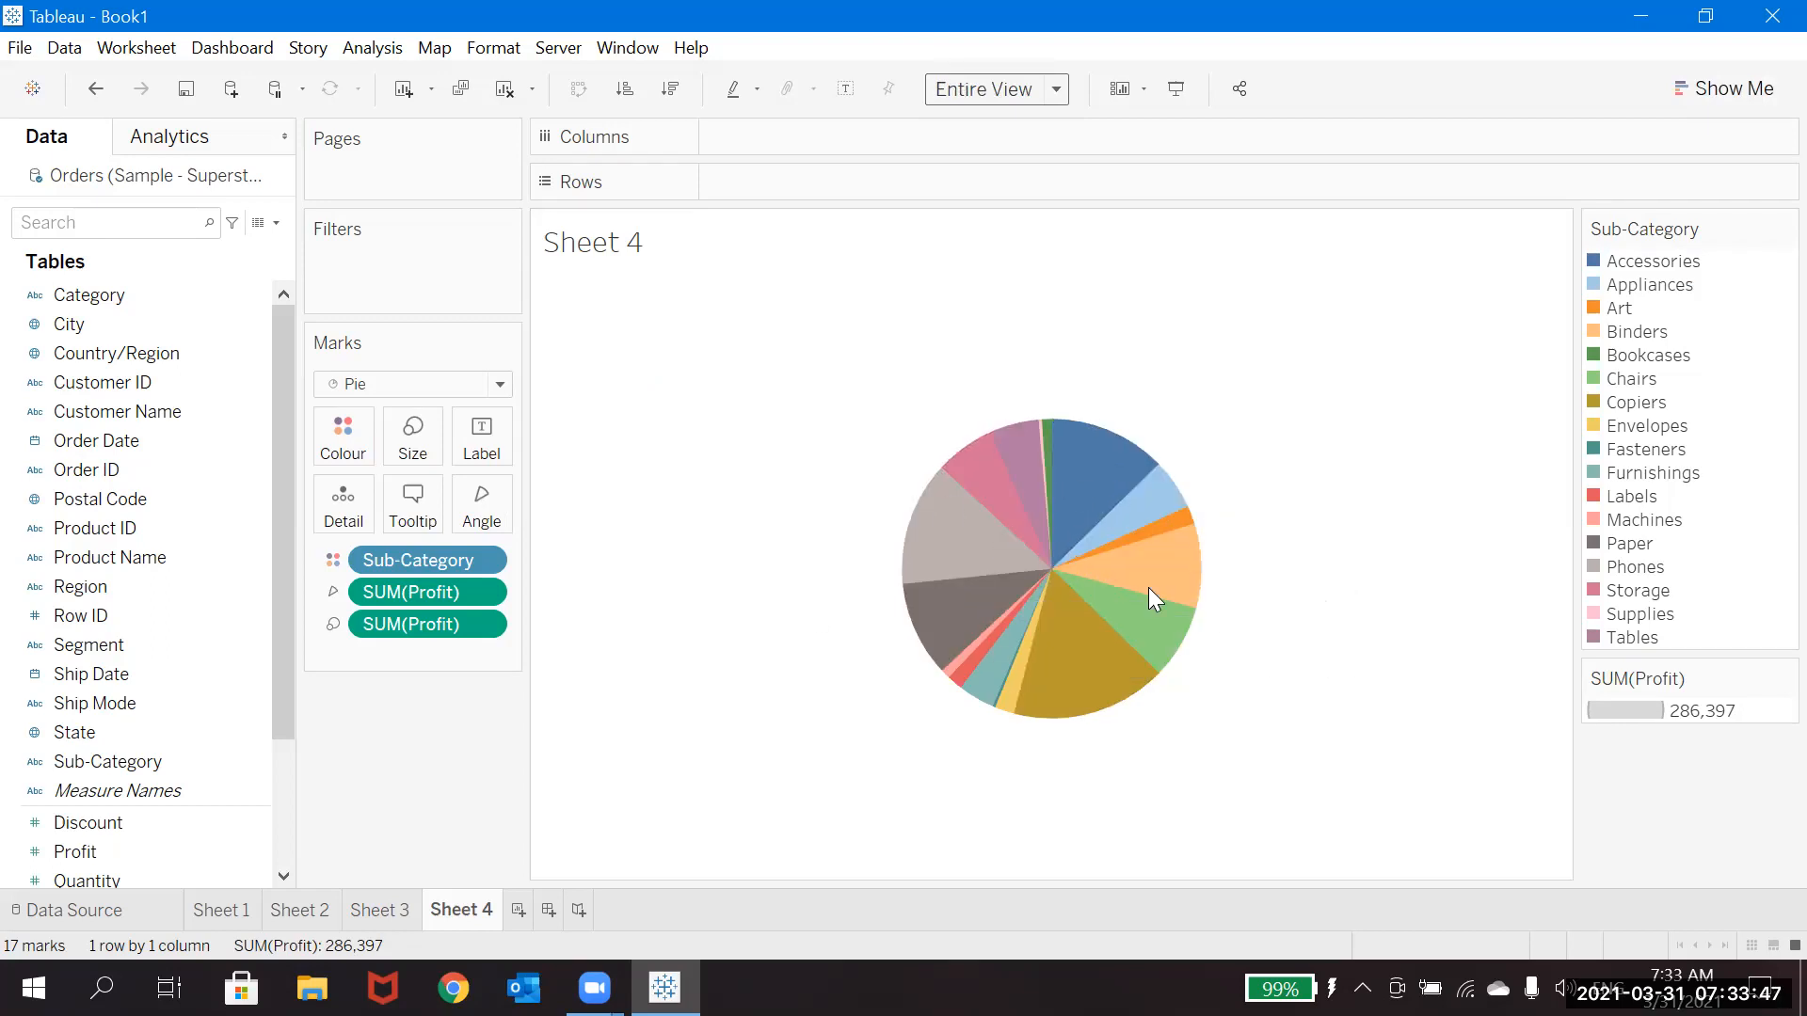
{"action": "left_click", "coordinate": [1285, 276]}
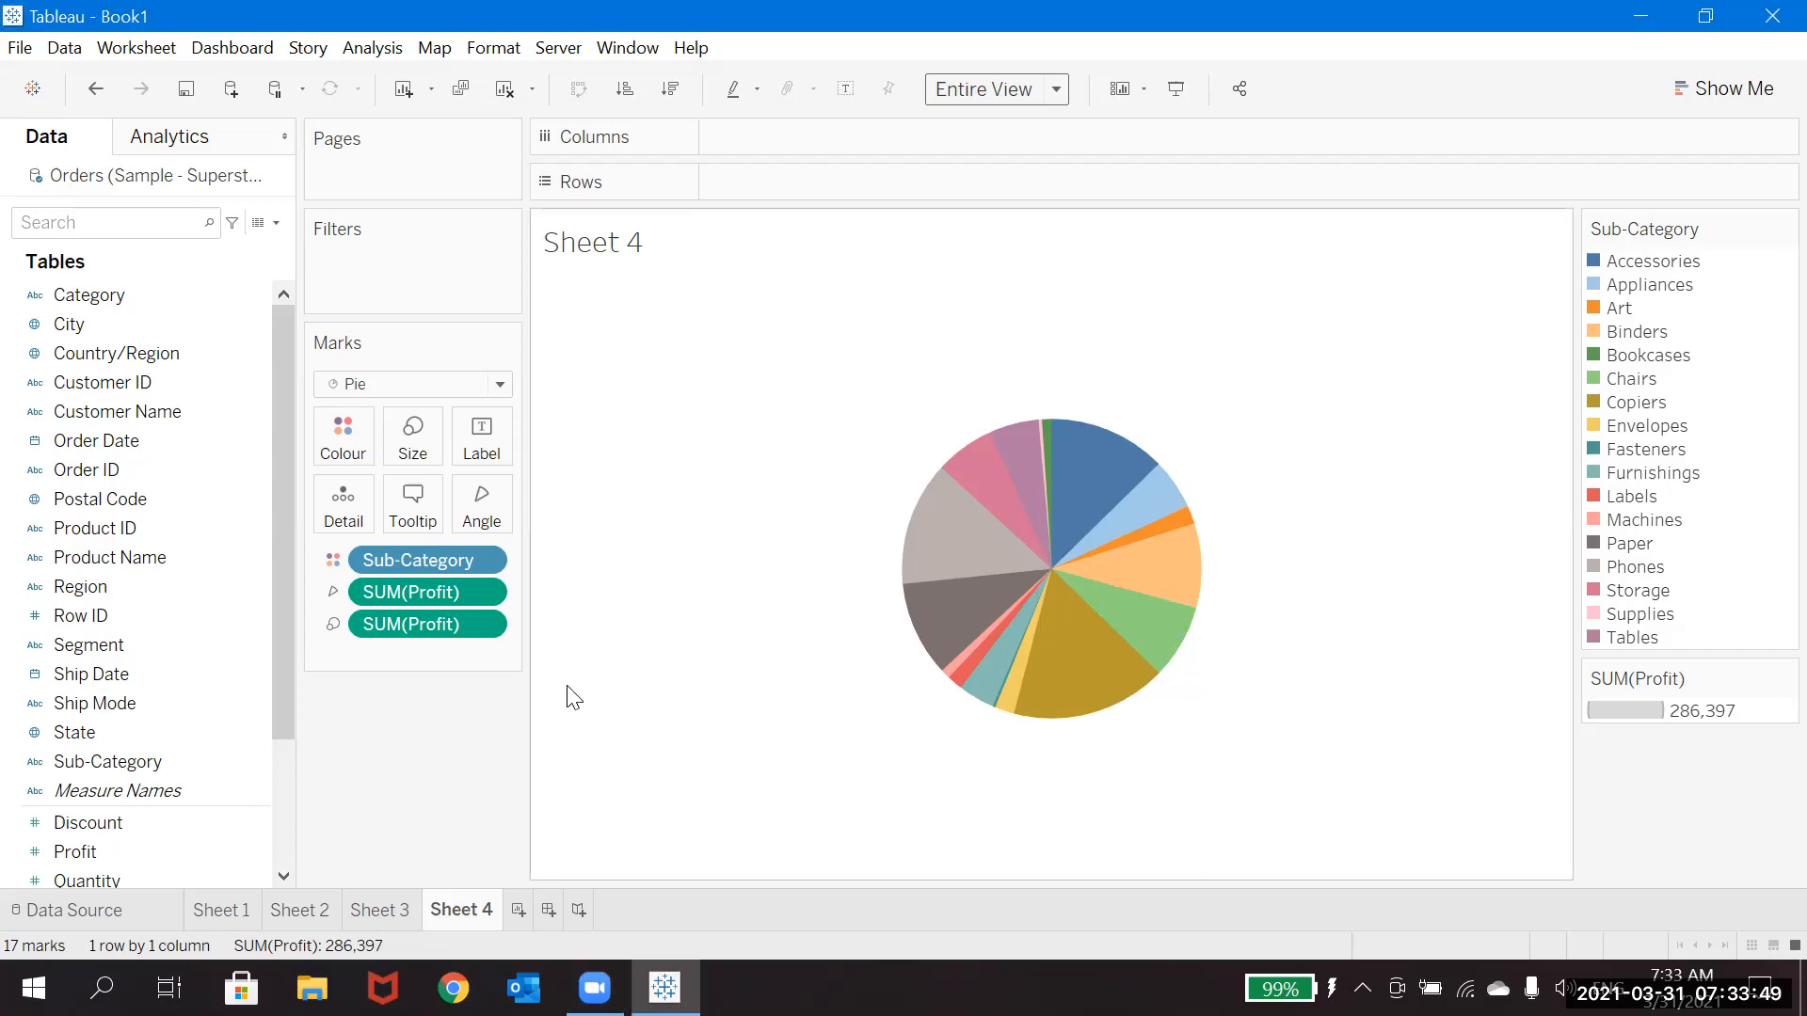
Apply the Percent of Total quick table calculation to both Profit marks and label the pie slices with the percentages.
{"action": "left_click", "coordinate": [476, 623]}
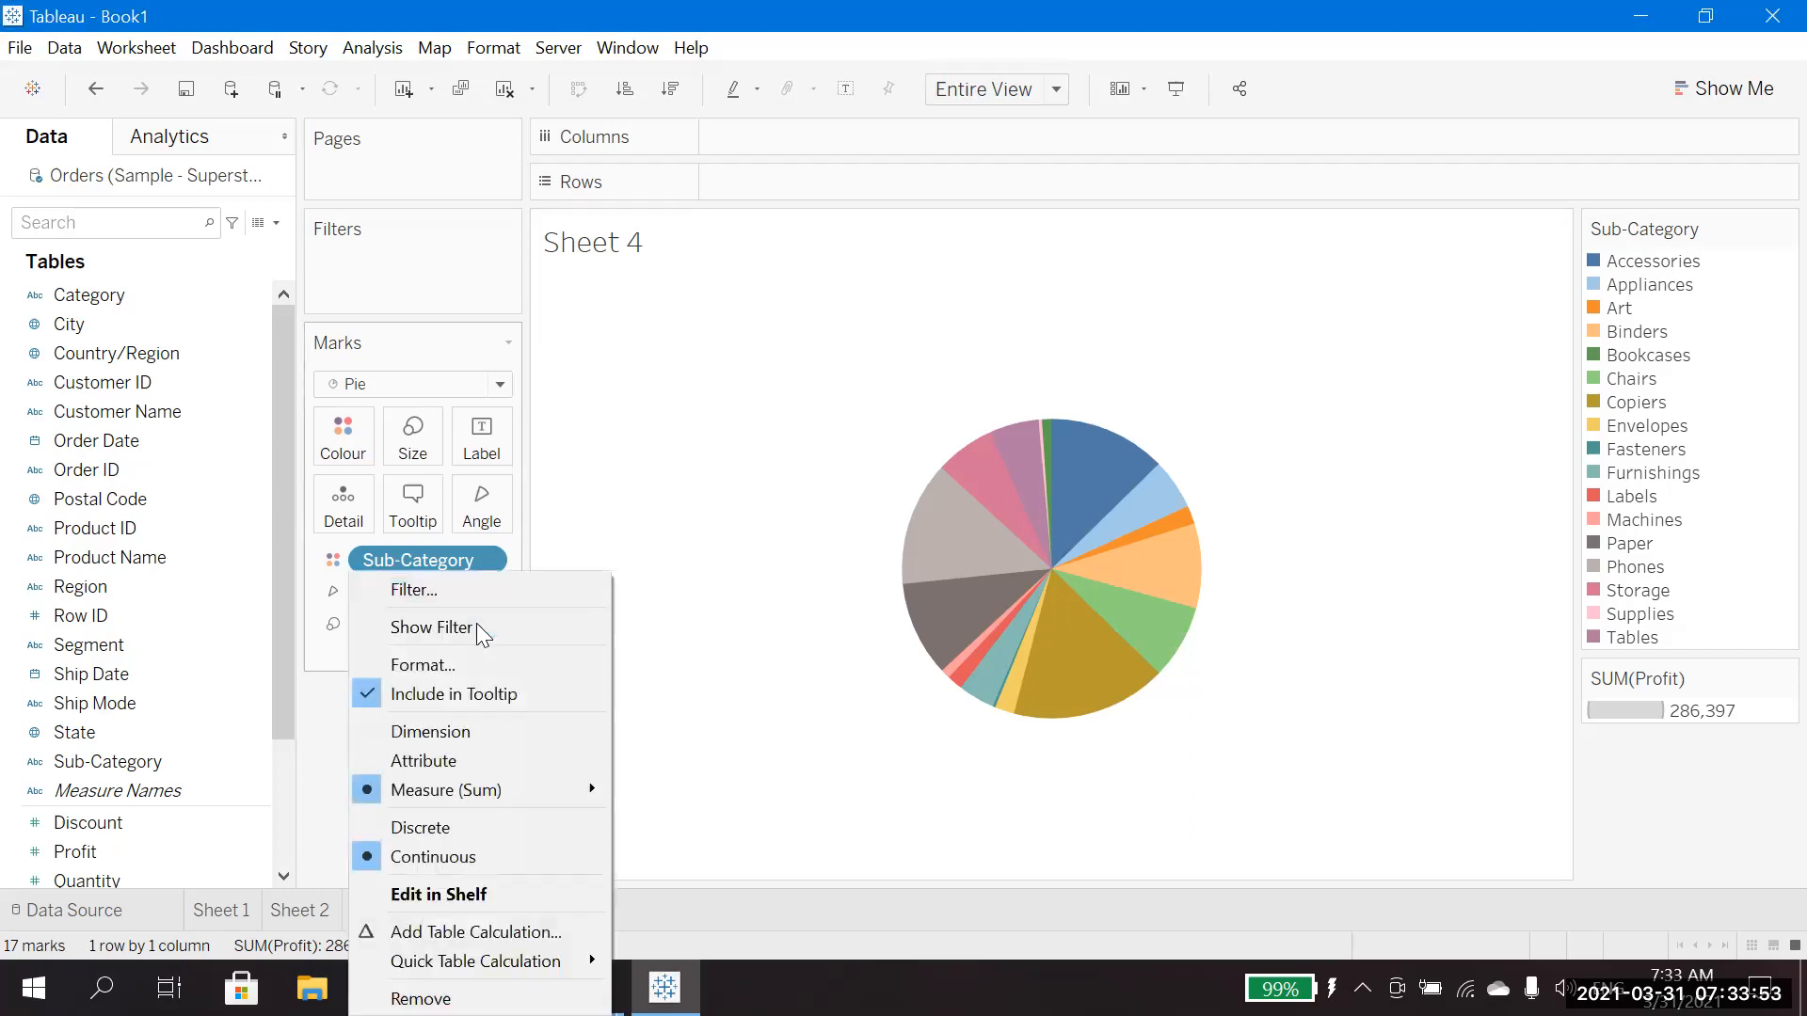
{"action": "mouse_move", "coordinate": [489, 960]}
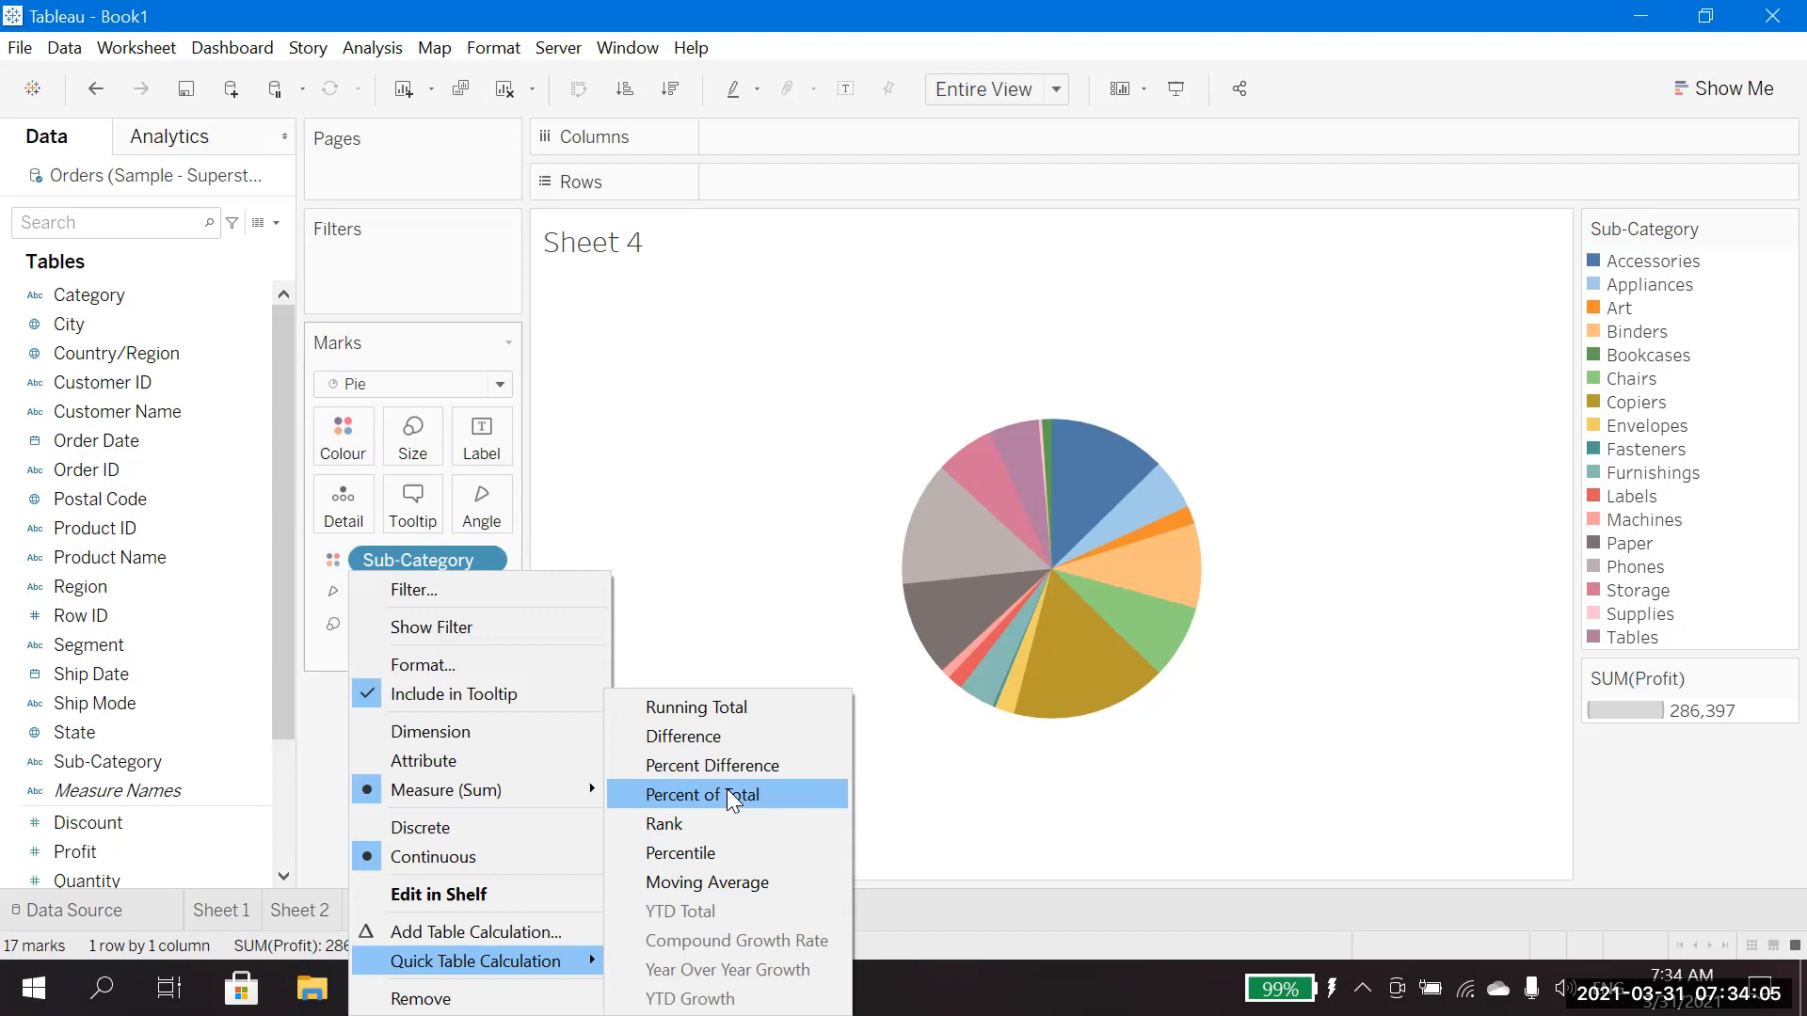
{"action": "left_click", "coordinate": [727, 790]}
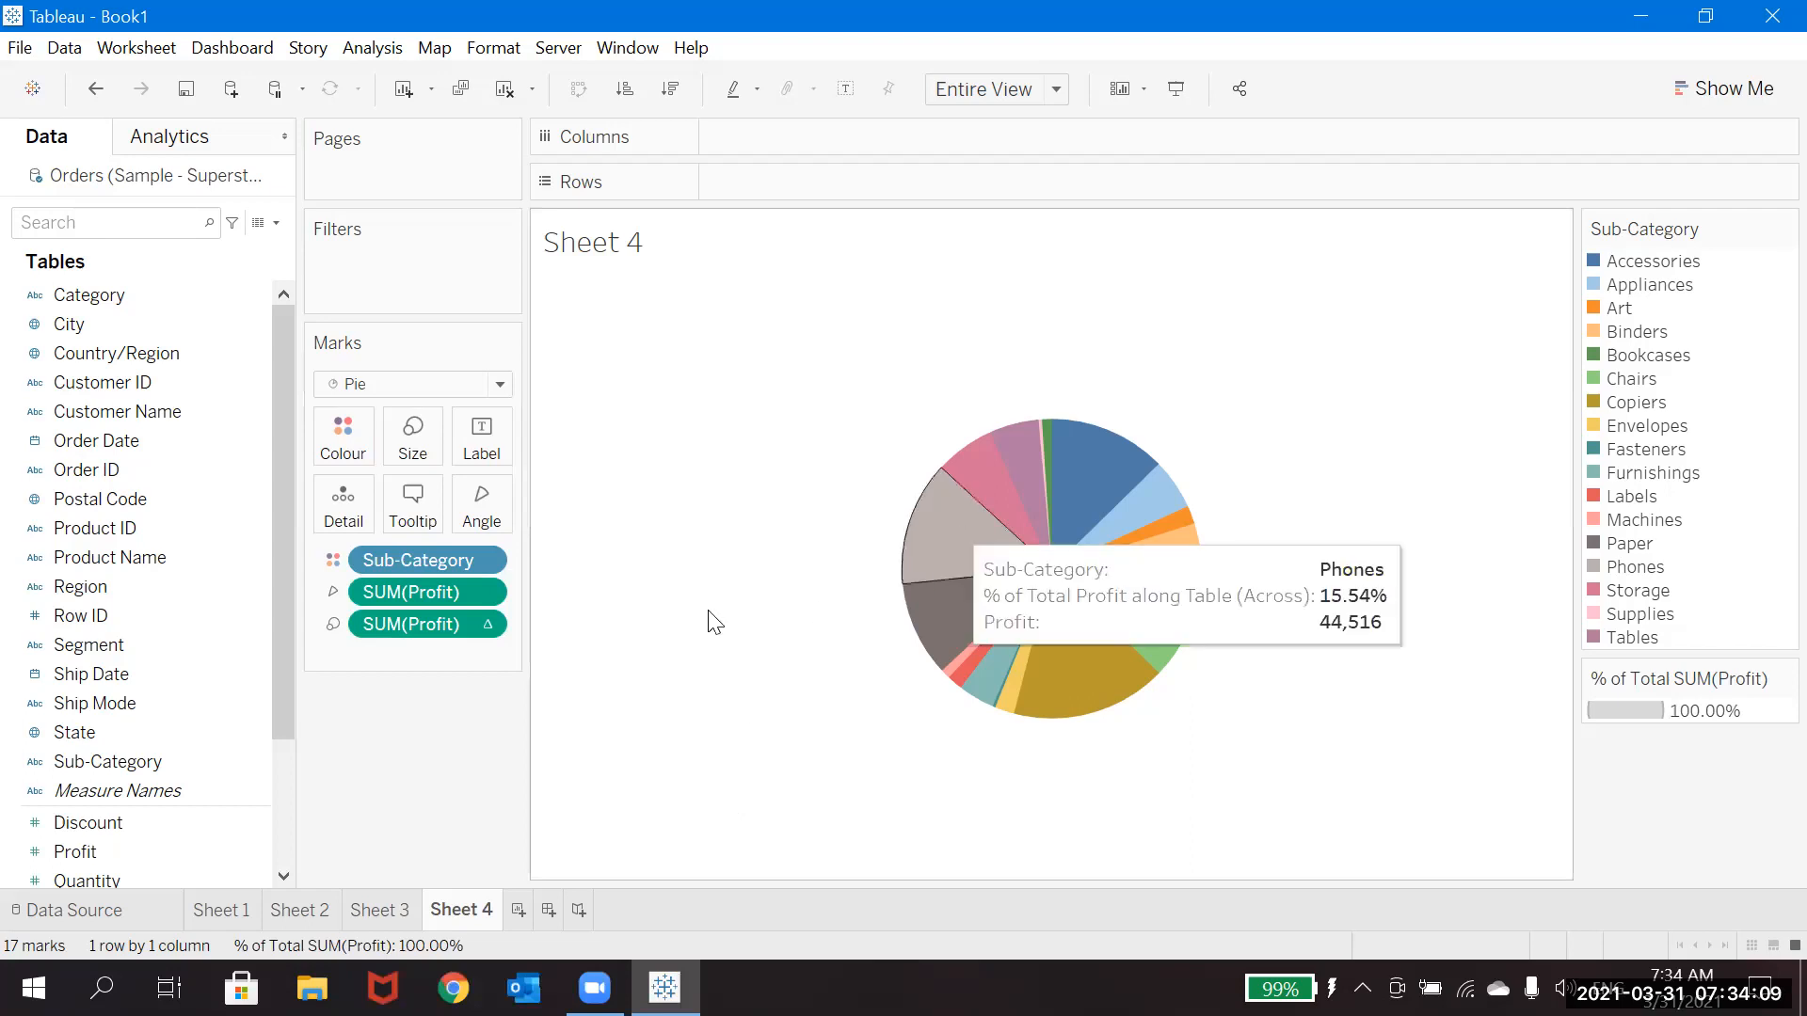
{"action": "right_click", "coordinate": [472, 593]}
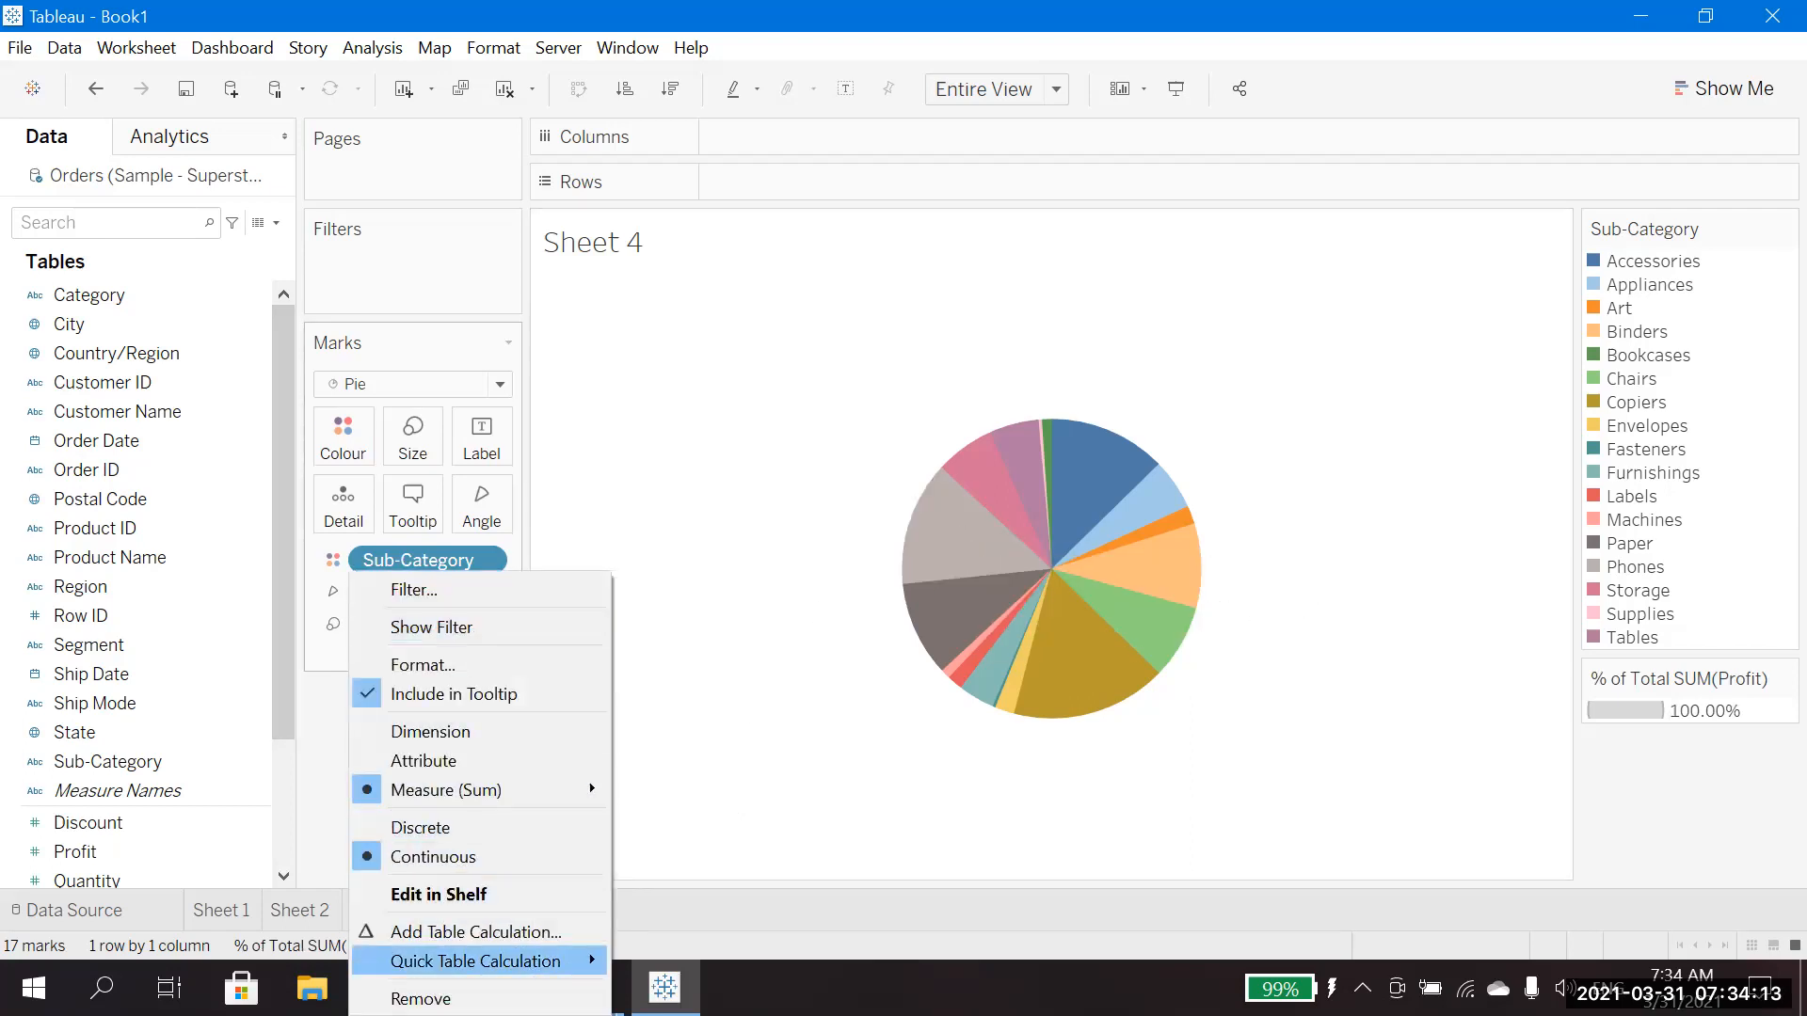
{"action": "mouse_move", "coordinate": [594, 958]}
{"action": "left_click", "coordinate": [736, 794]}
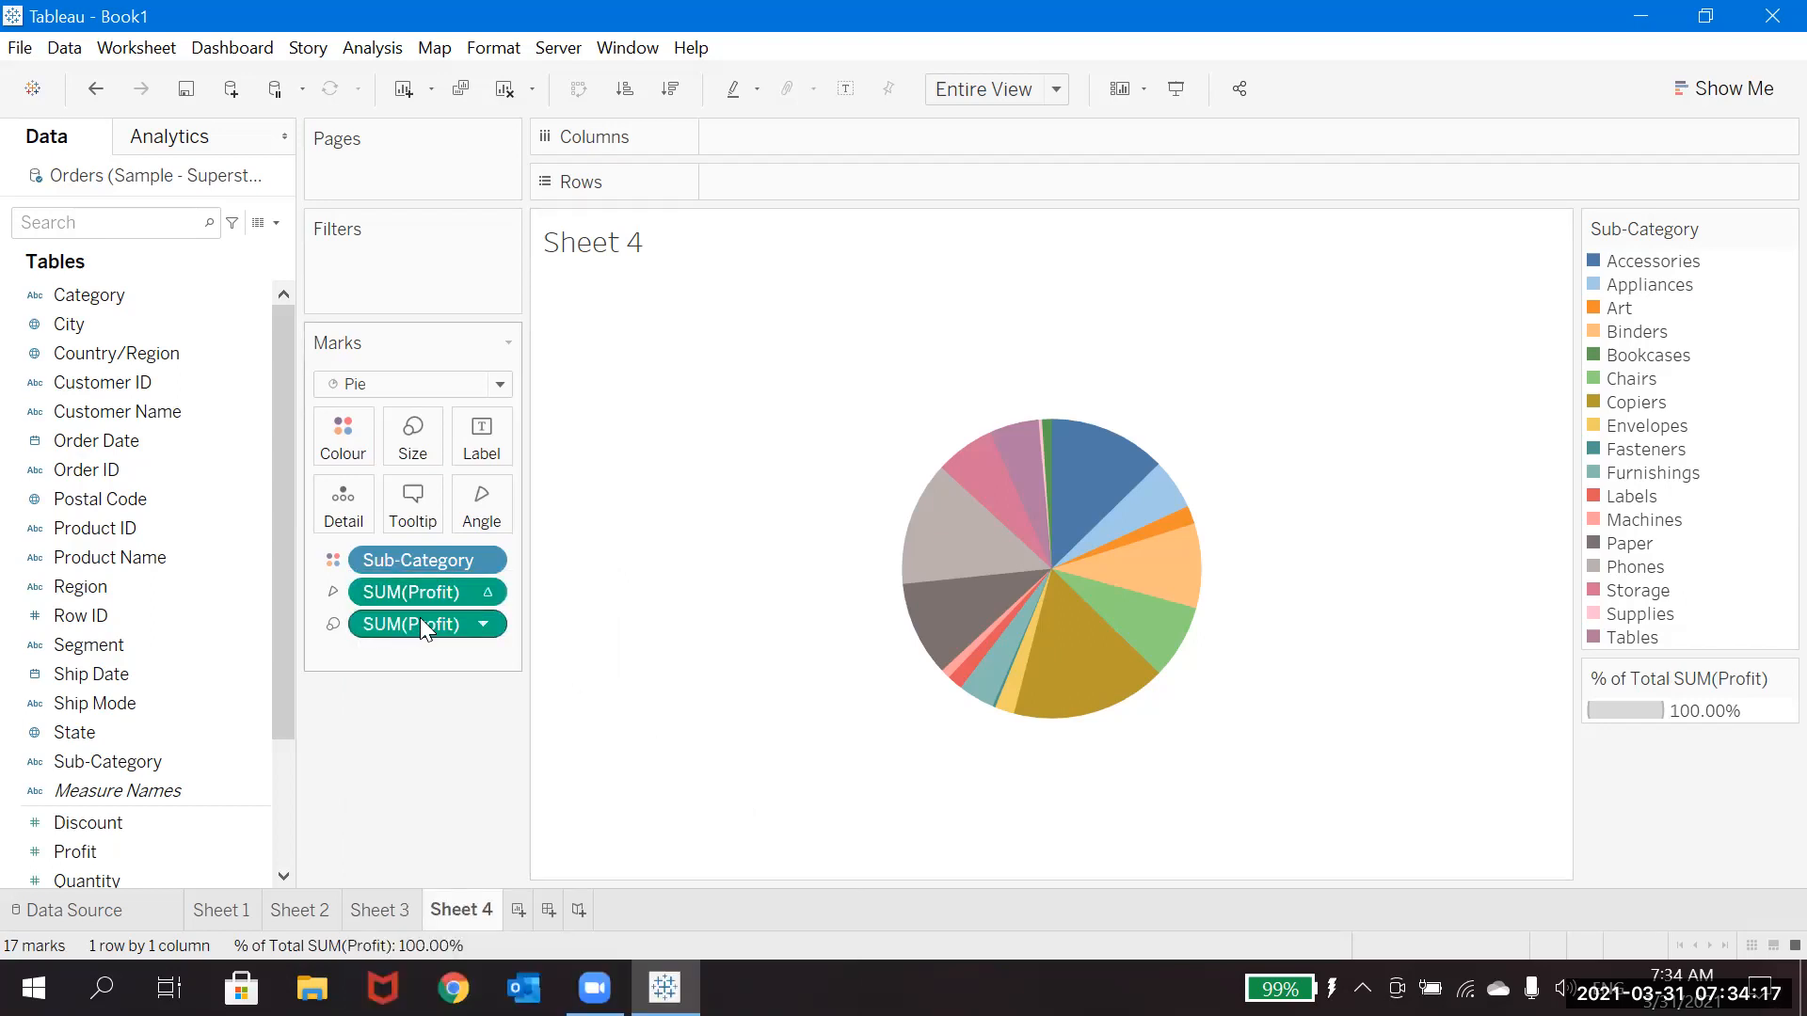
{"action": "left_click_drag", "start_coordinate": [420, 618], "coordinate": [487, 435]}
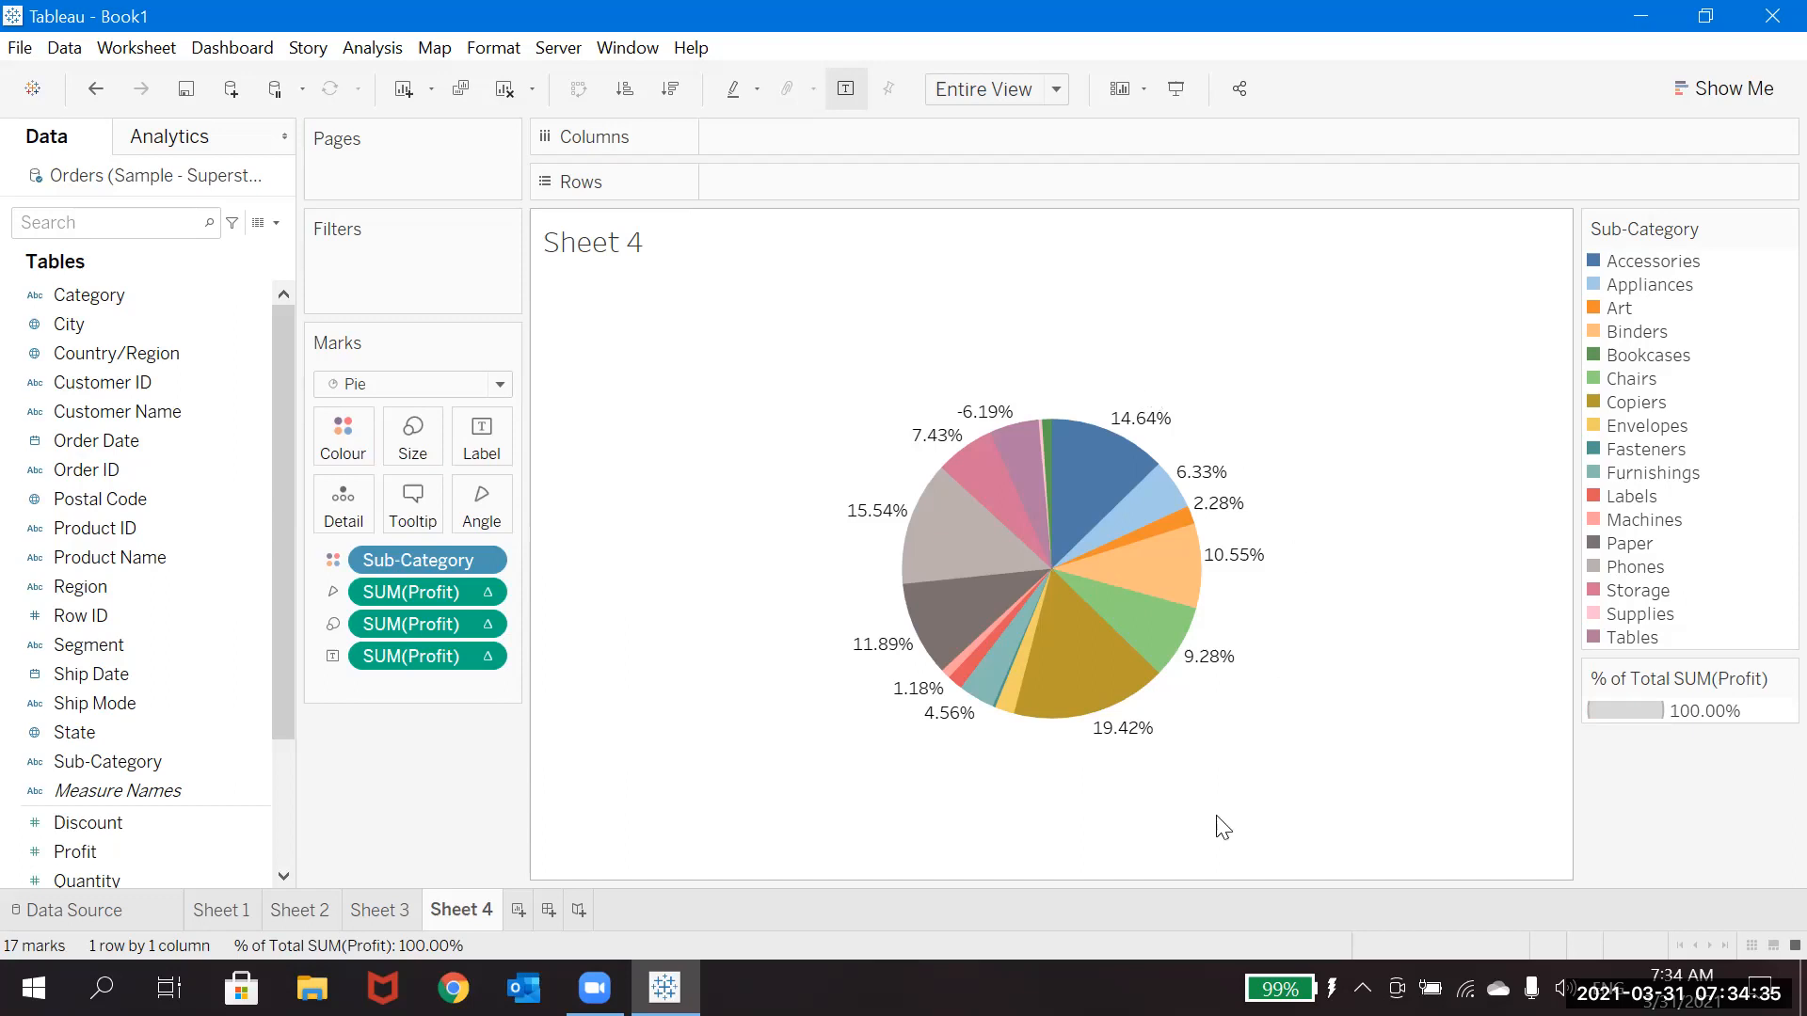
{"action": "mouse_move", "coordinate": [1047, 441]}
Create a new worksheet with State in rows and filter it to the South region.
{"action": "left_click", "coordinate": [517, 910]}
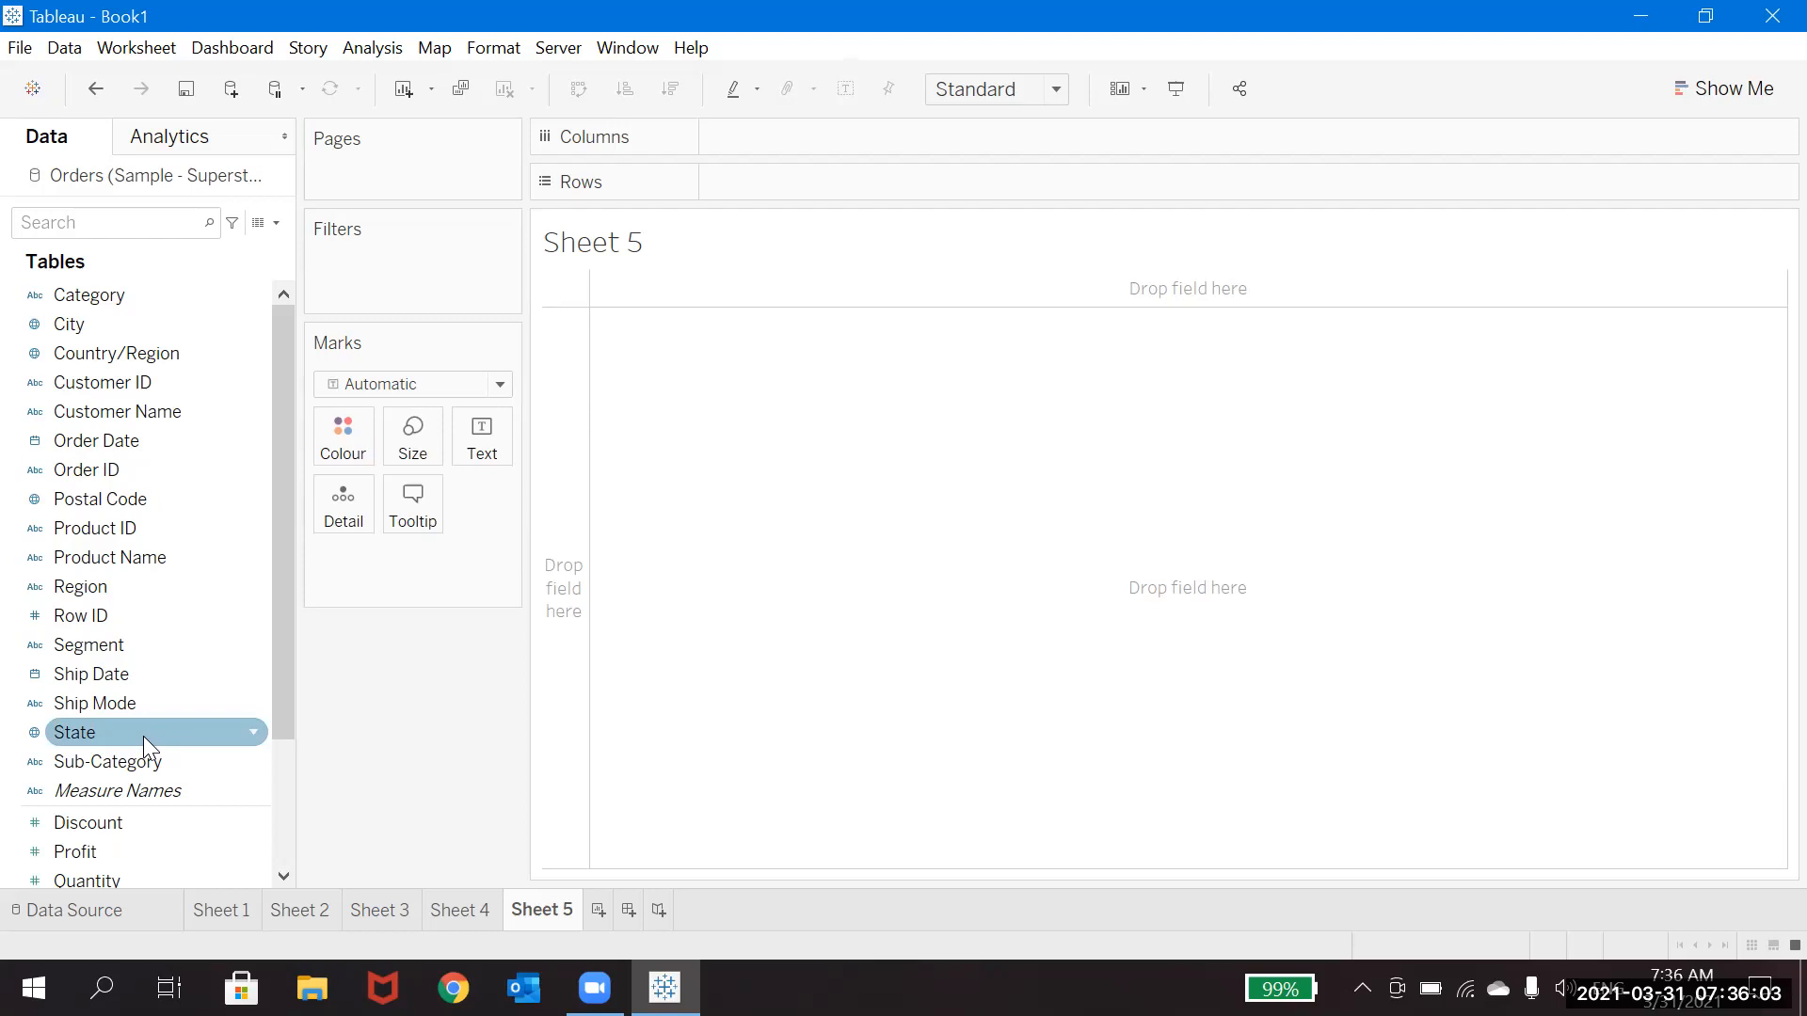
{"action": "left_click_drag", "start_coordinate": [143, 736], "coordinate": [787, 179]}
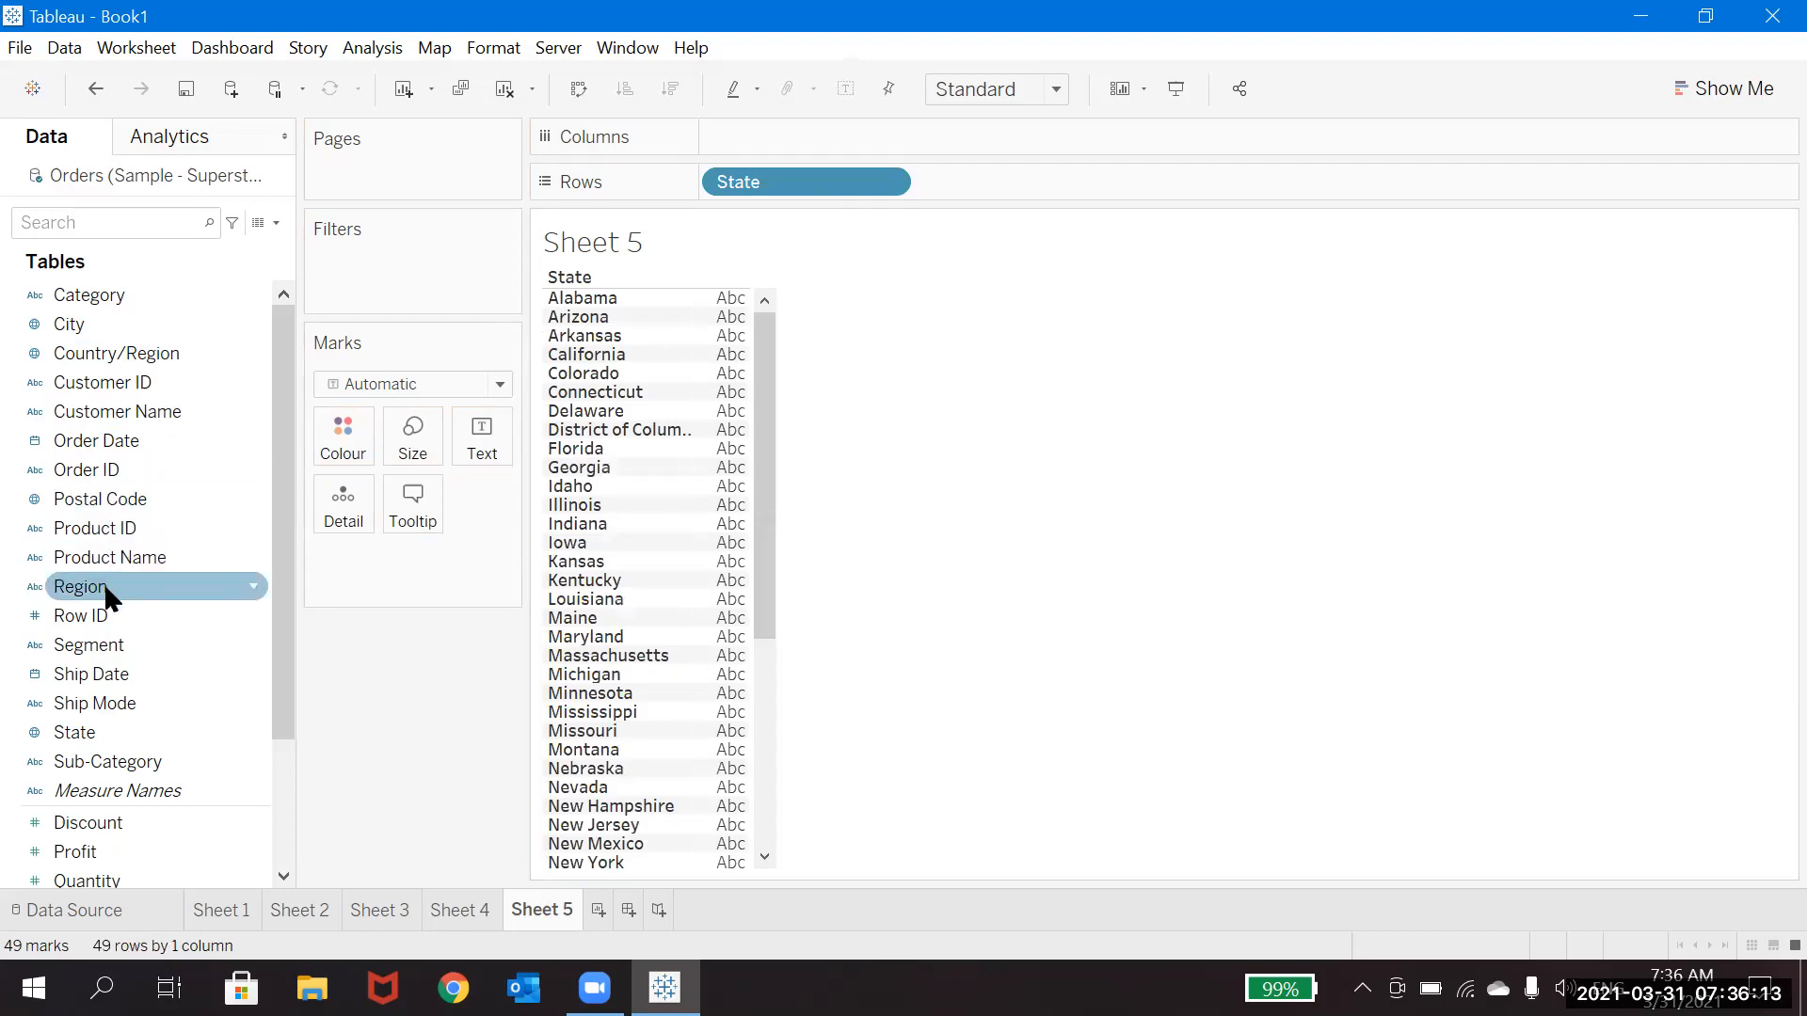
{"action": "left_click_drag", "start_coordinate": [104, 584], "coordinate": [406, 281]}
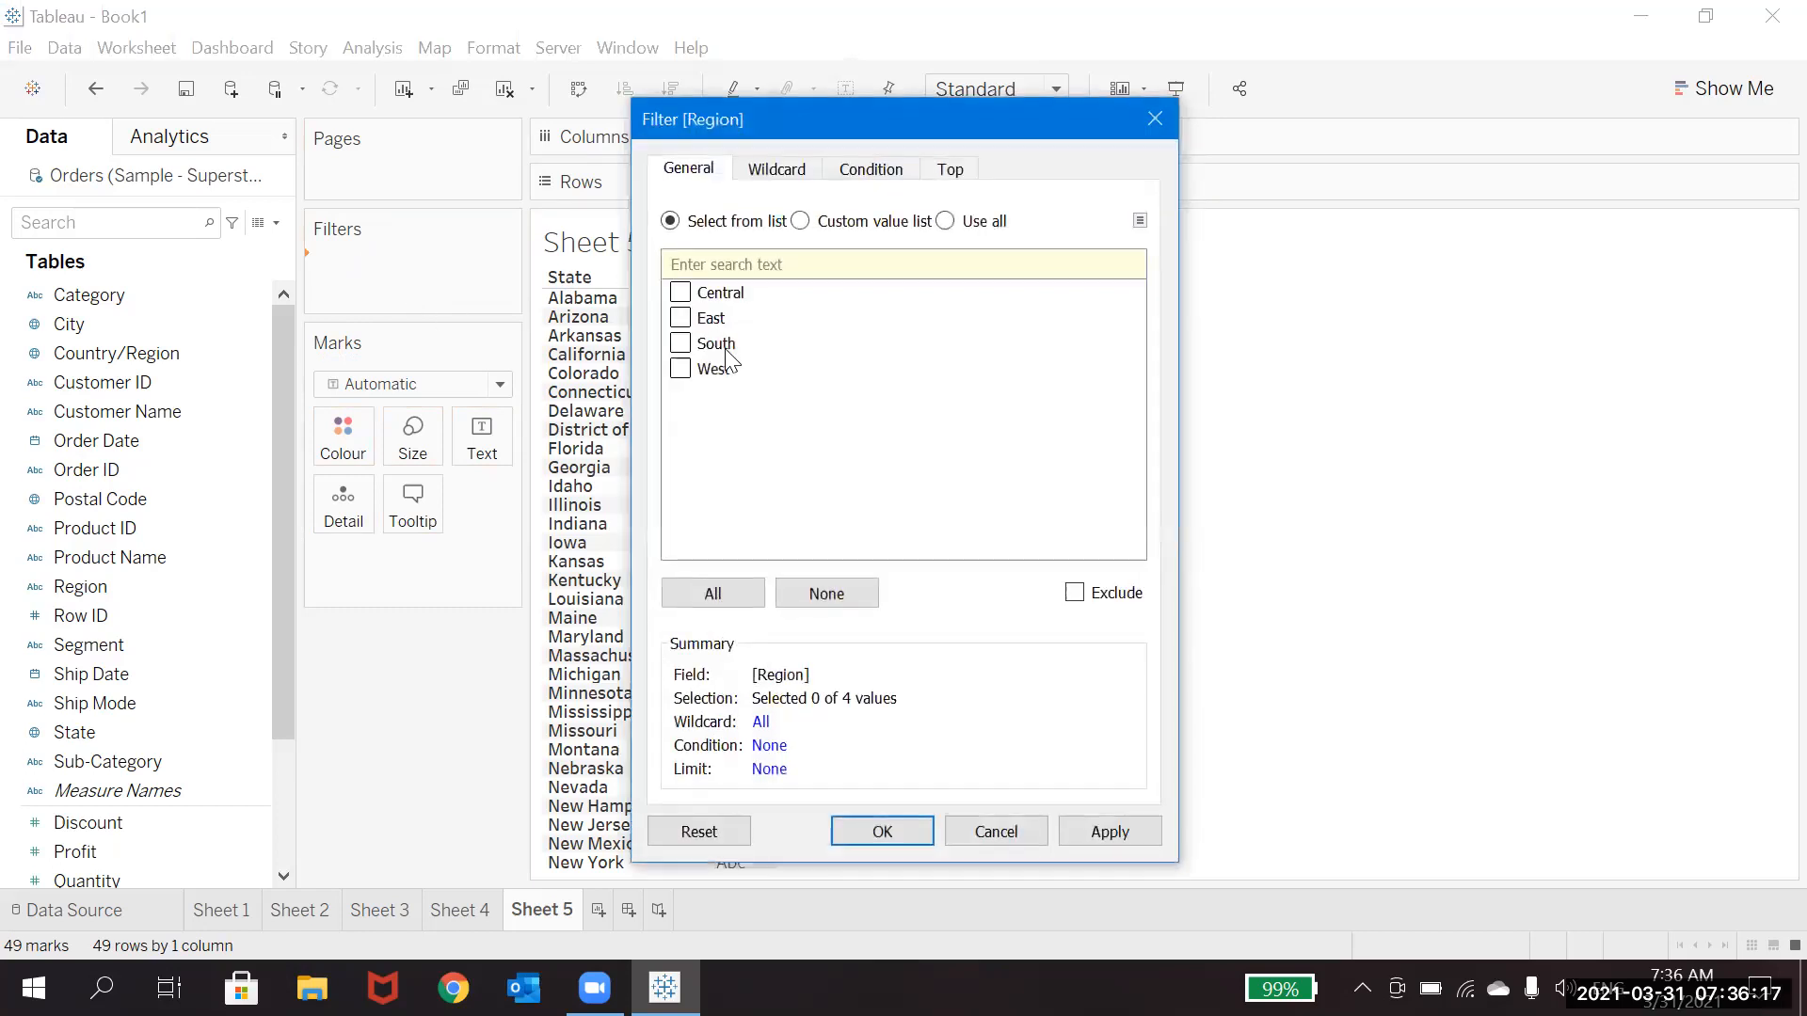
{"action": "left_click", "coordinate": [694, 347]}
{"action": "left_click", "coordinate": [881, 833]}
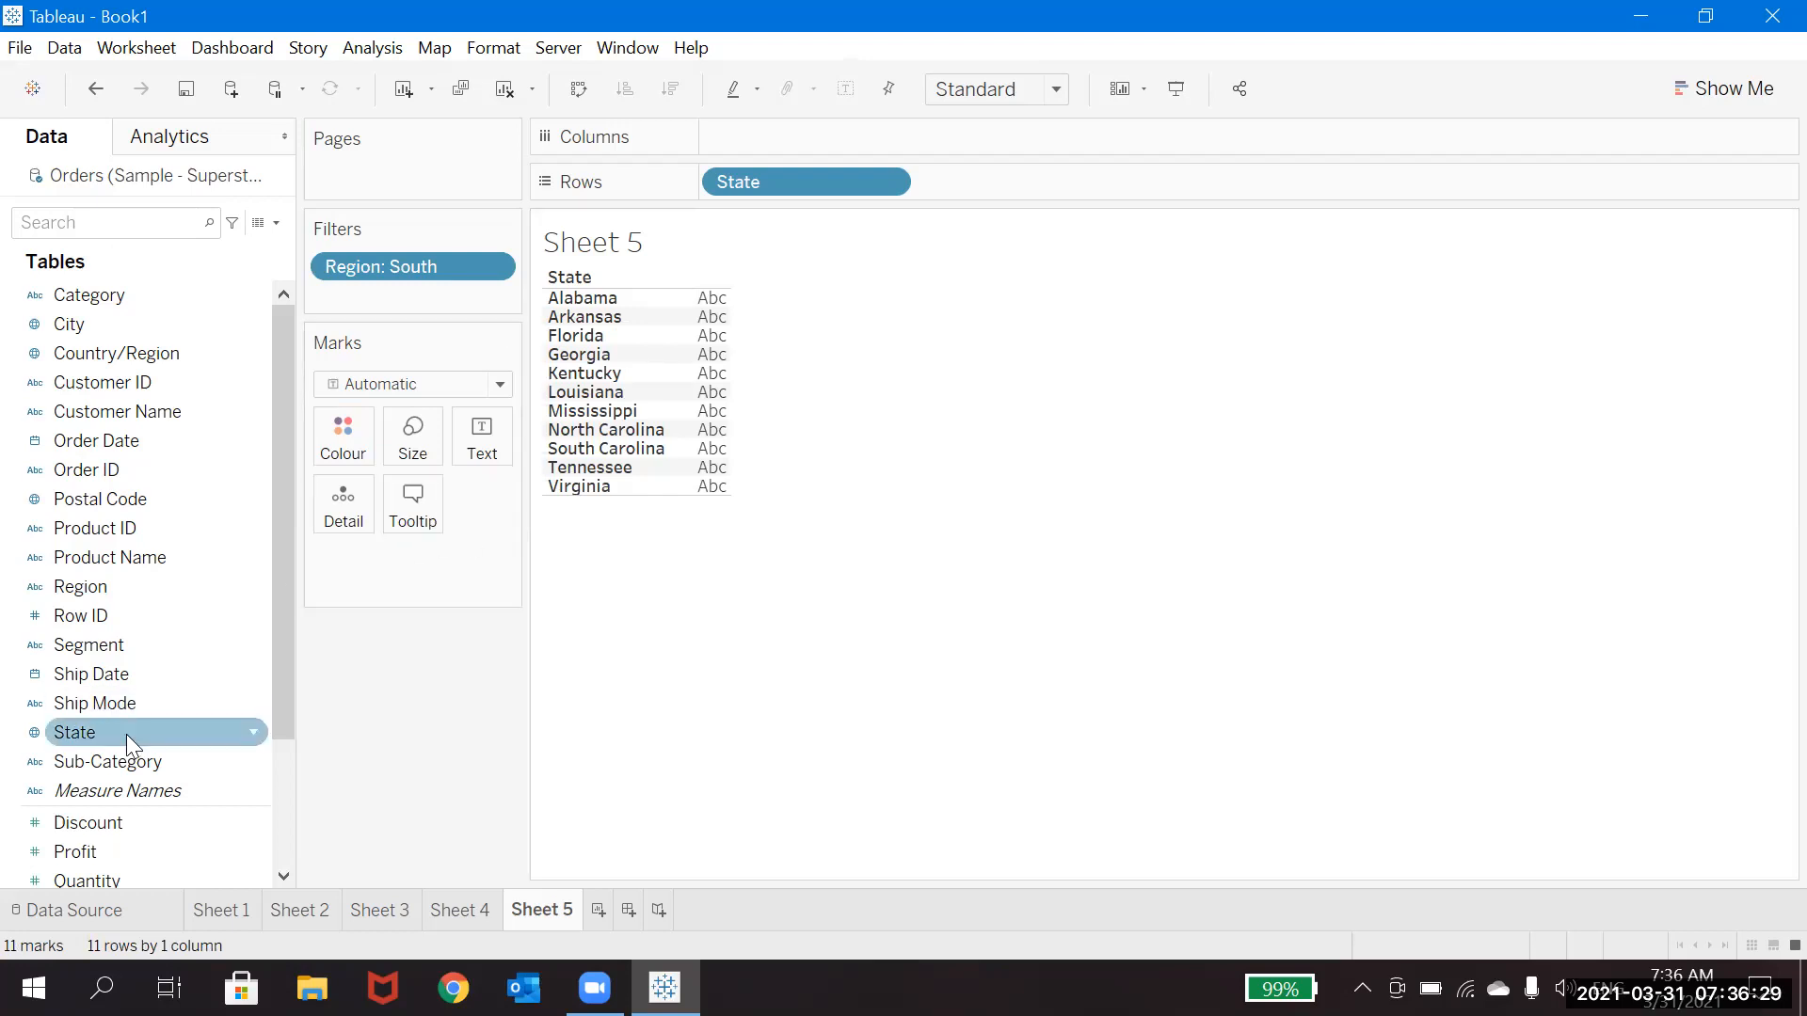
Plot Profit by state as bars with mark labels, and sort the states by profit in descending order.
{"action": "left_click_drag", "start_coordinate": [102, 847], "coordinate": [775, 132]}
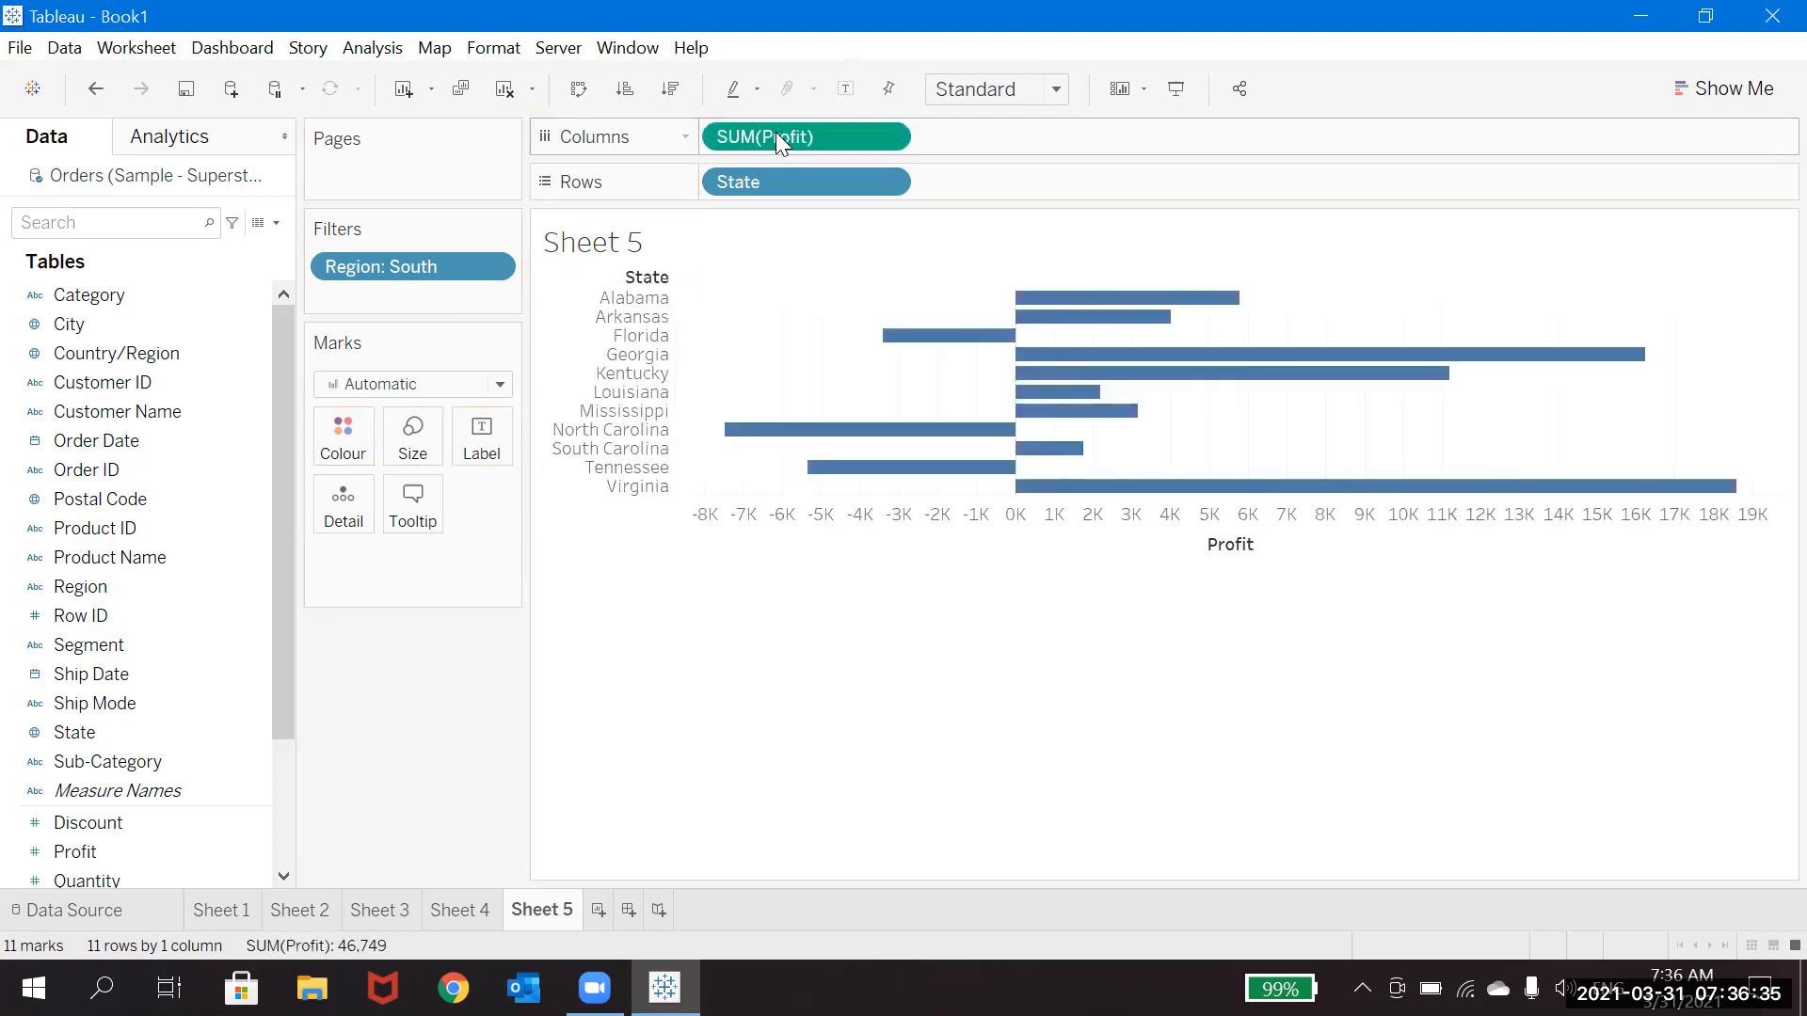
{"action": "left_click", "coordinate": [845, 91]}
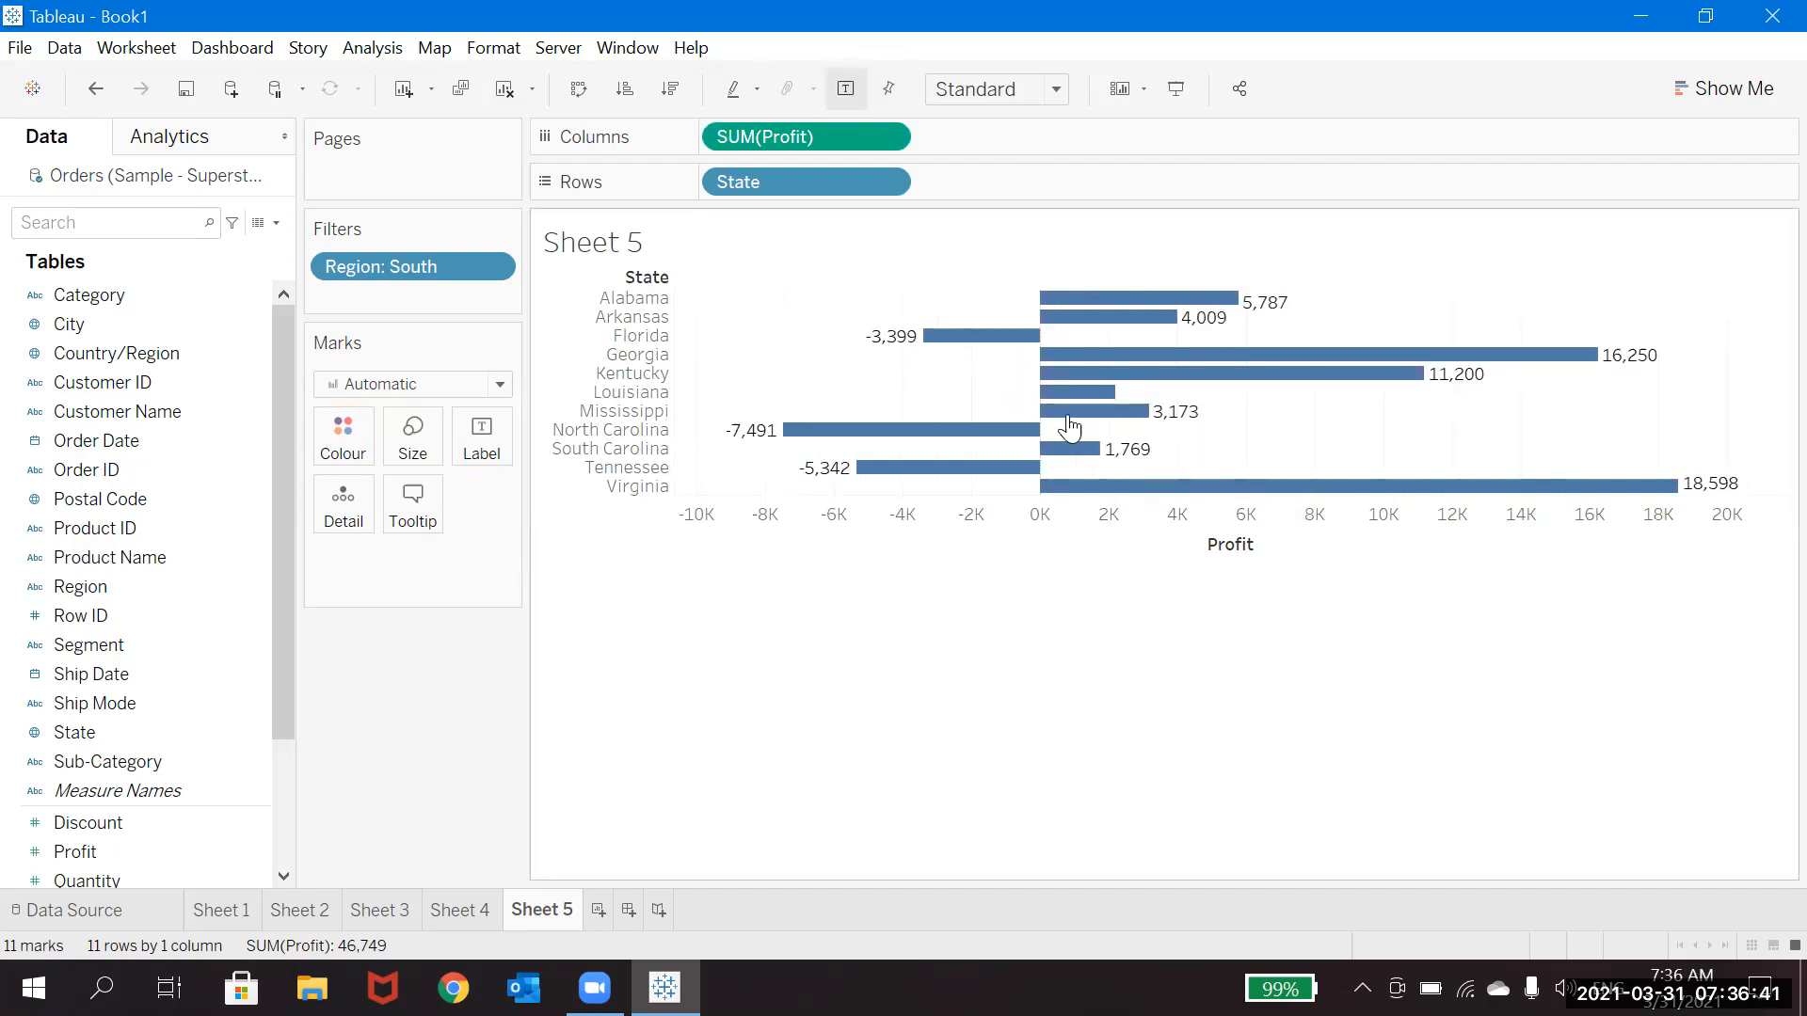
{"action": "left_click", "coordinate": [674, 93]}
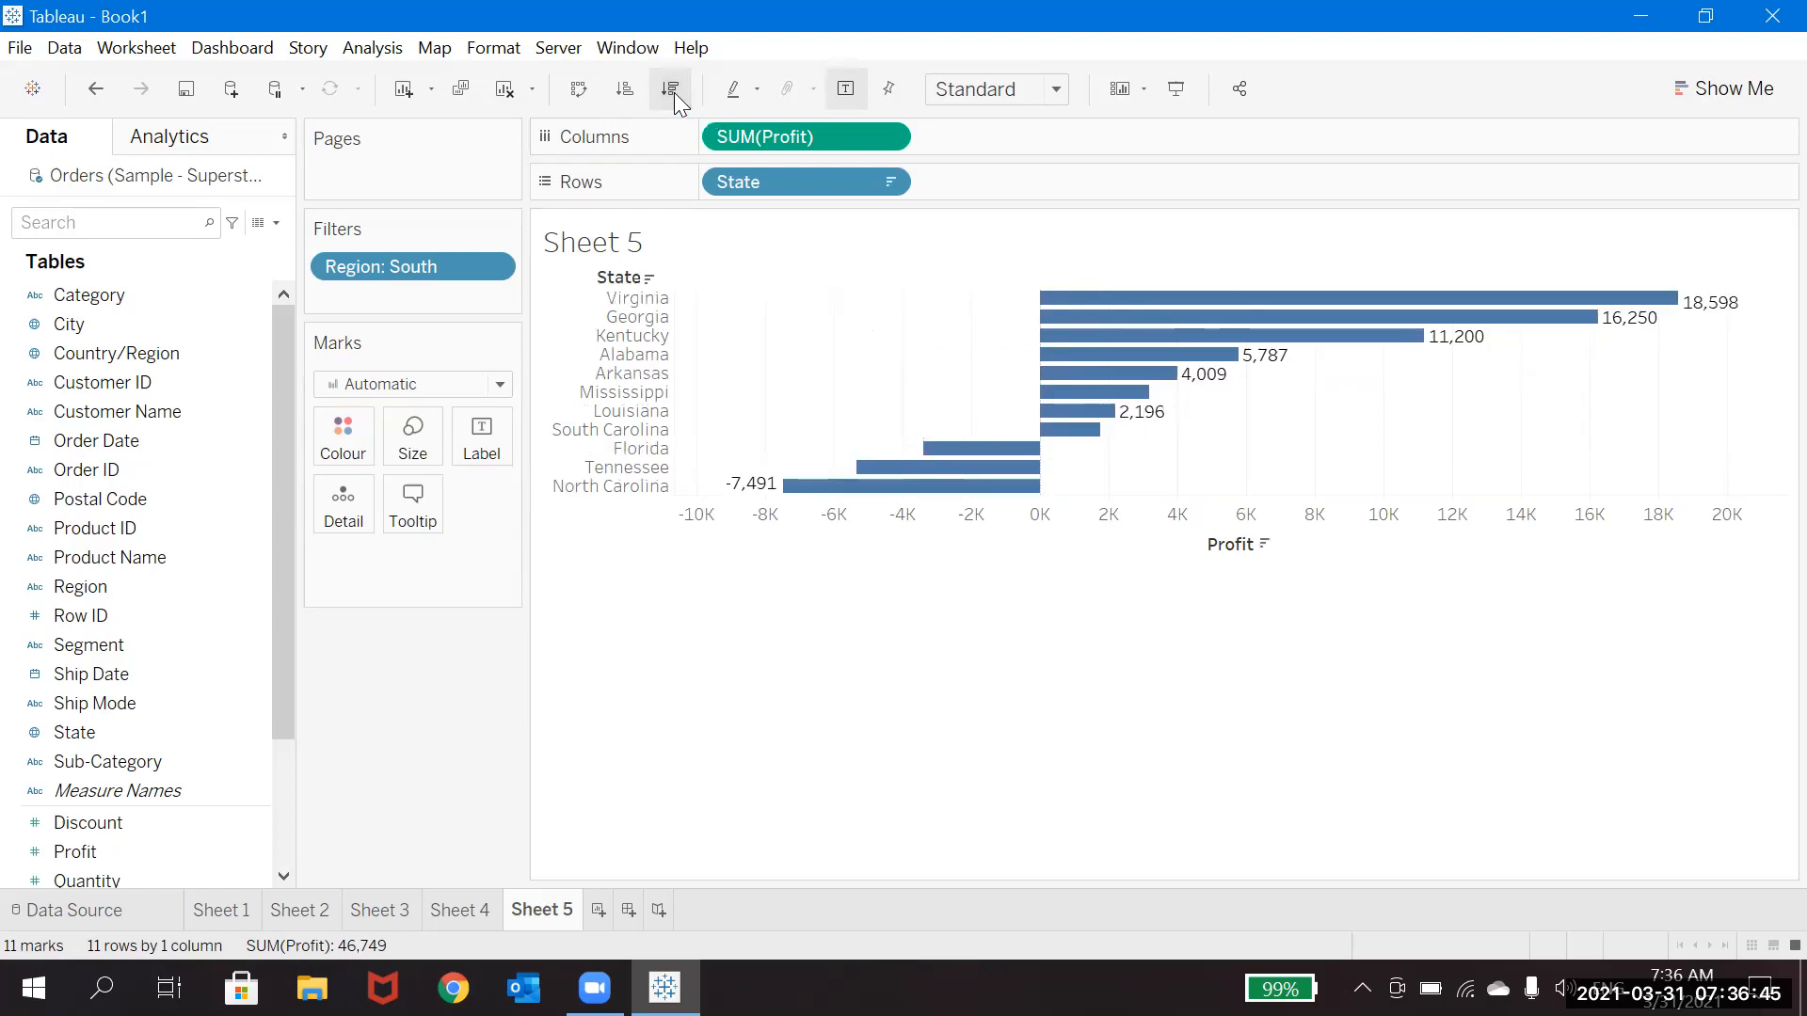
{"action": "mouse_move", "coordinate": [755, 491]}
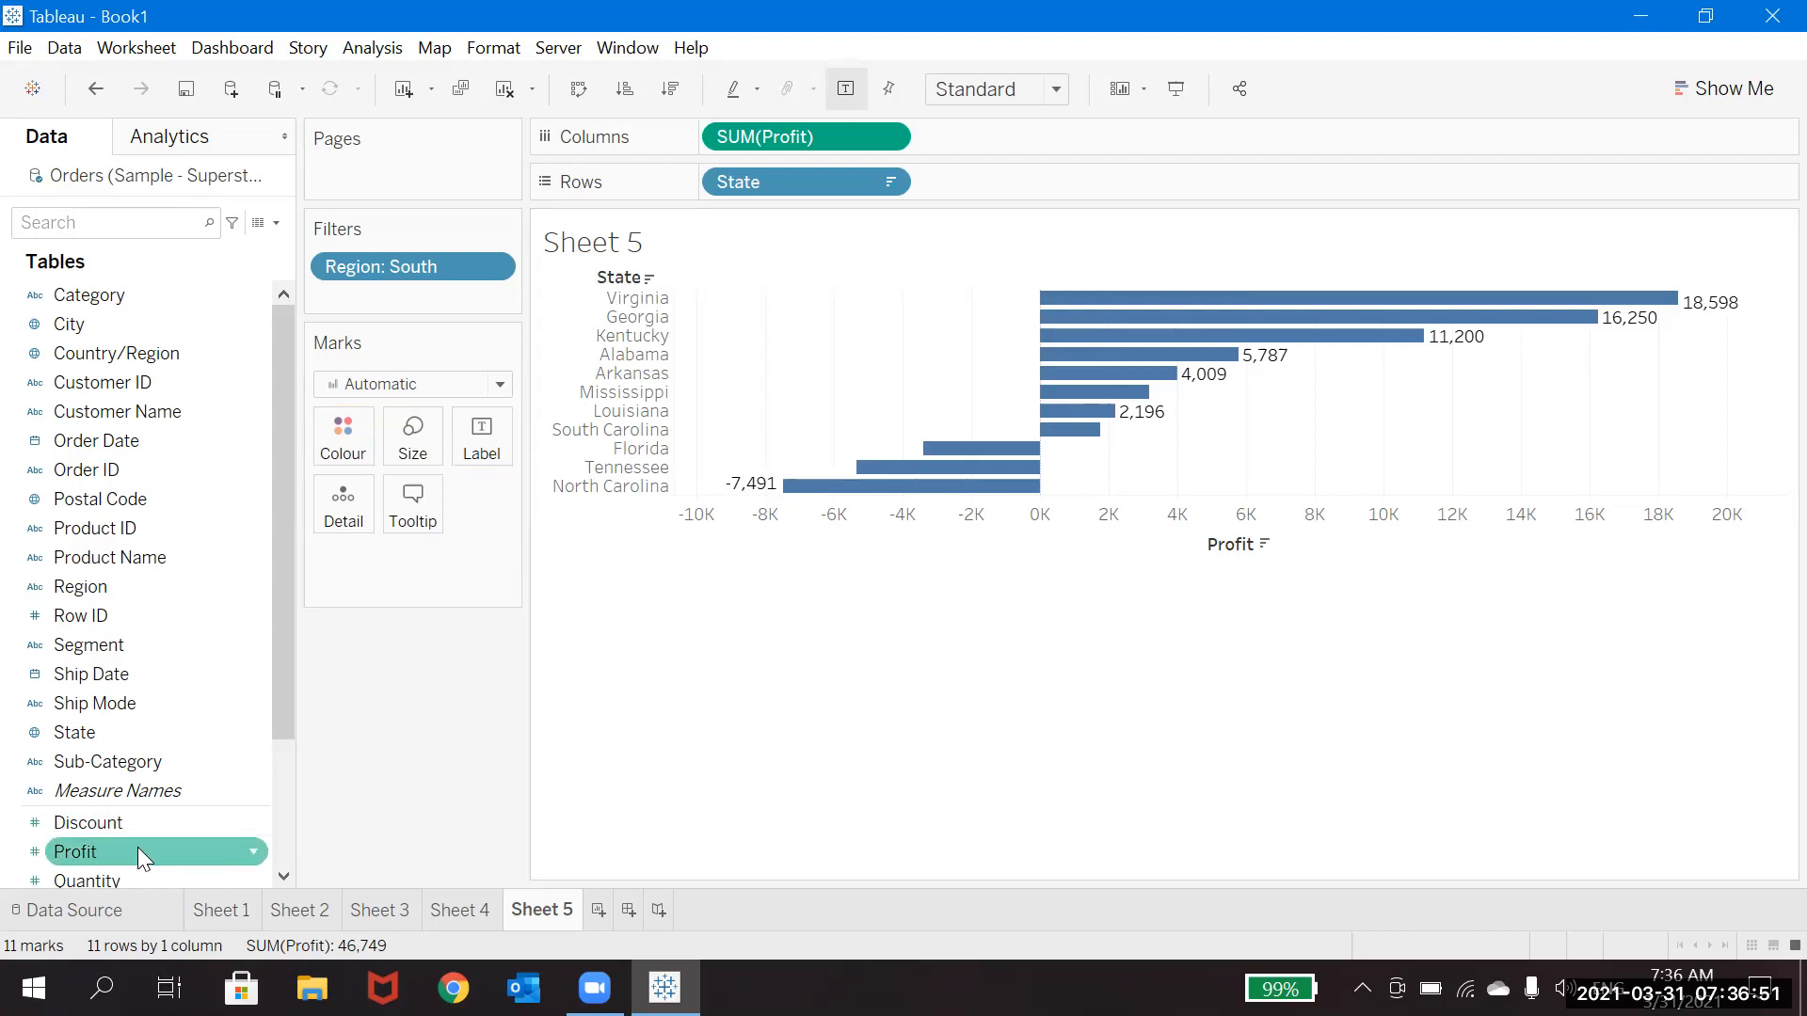
Filter the South state chart on the sum of Profit, using a range of values with a minimum of 0.
{"action": "left_click_drag", "start_coordinate": [138, 847], "coordinate": [378, 296]}
{"action": "left_click", "coordinate": [828, 346]}
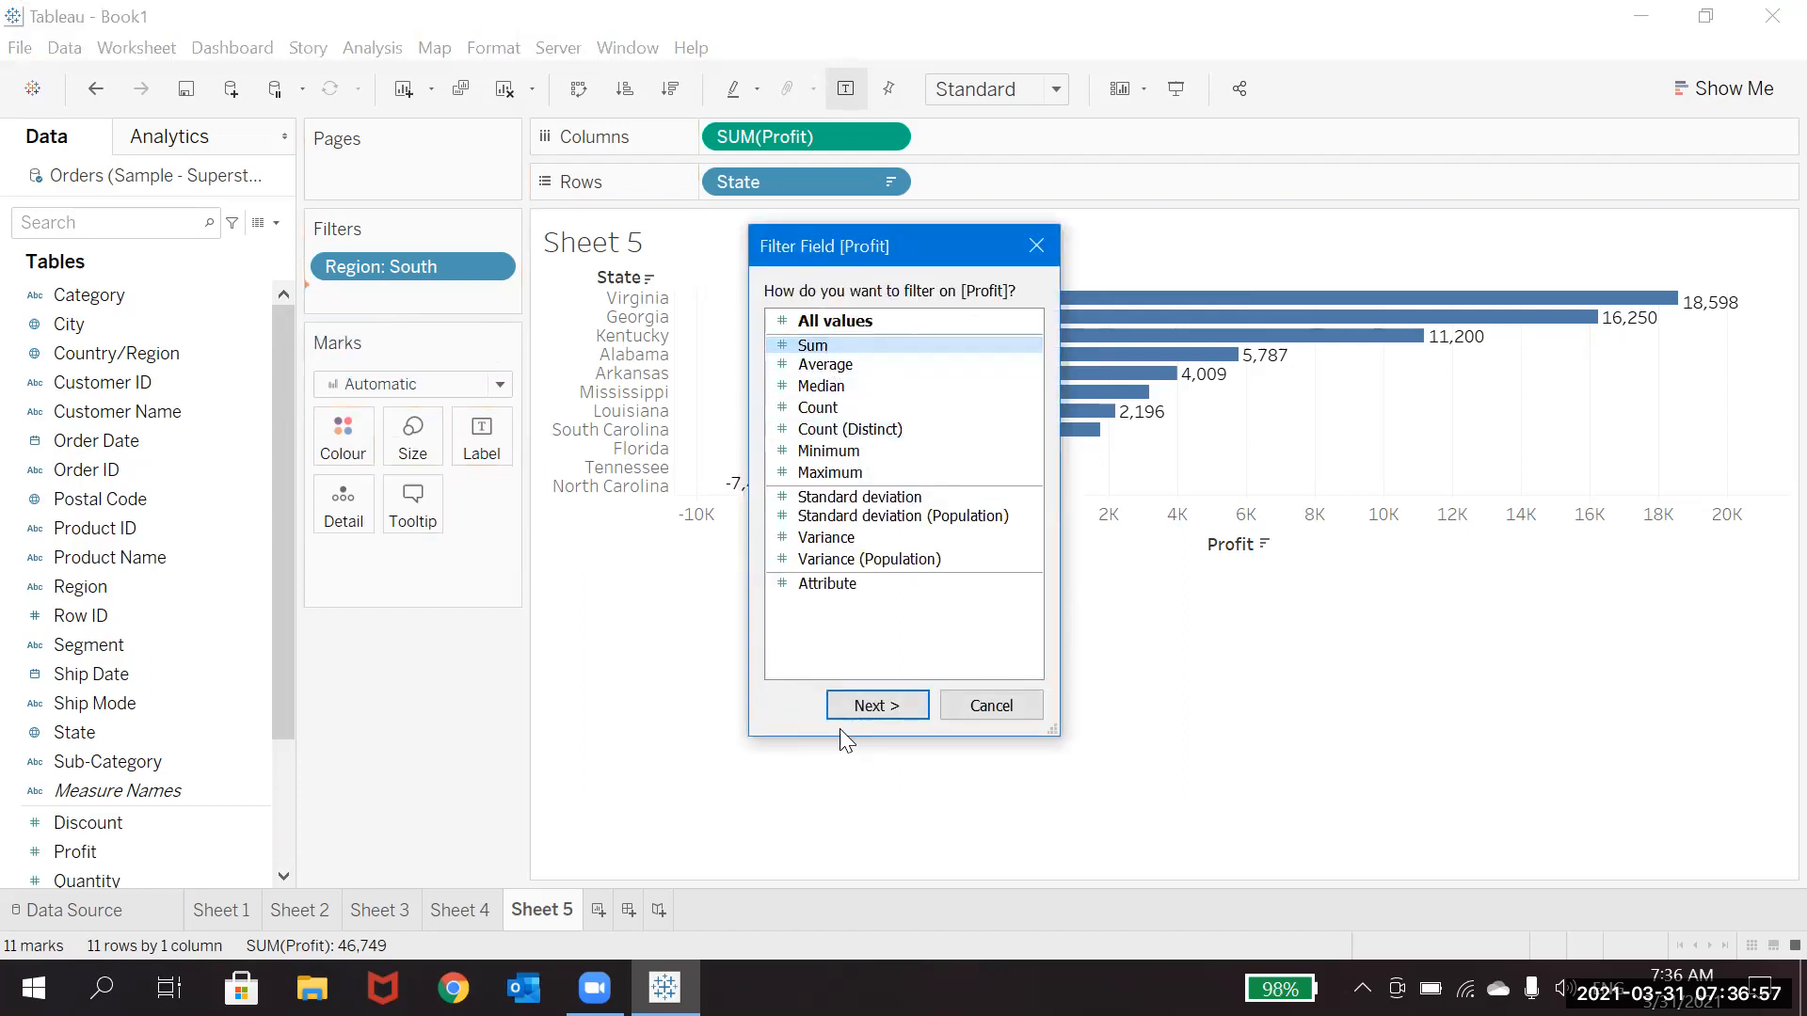
{"action": "left_click", "coordinate": [878, 708]}
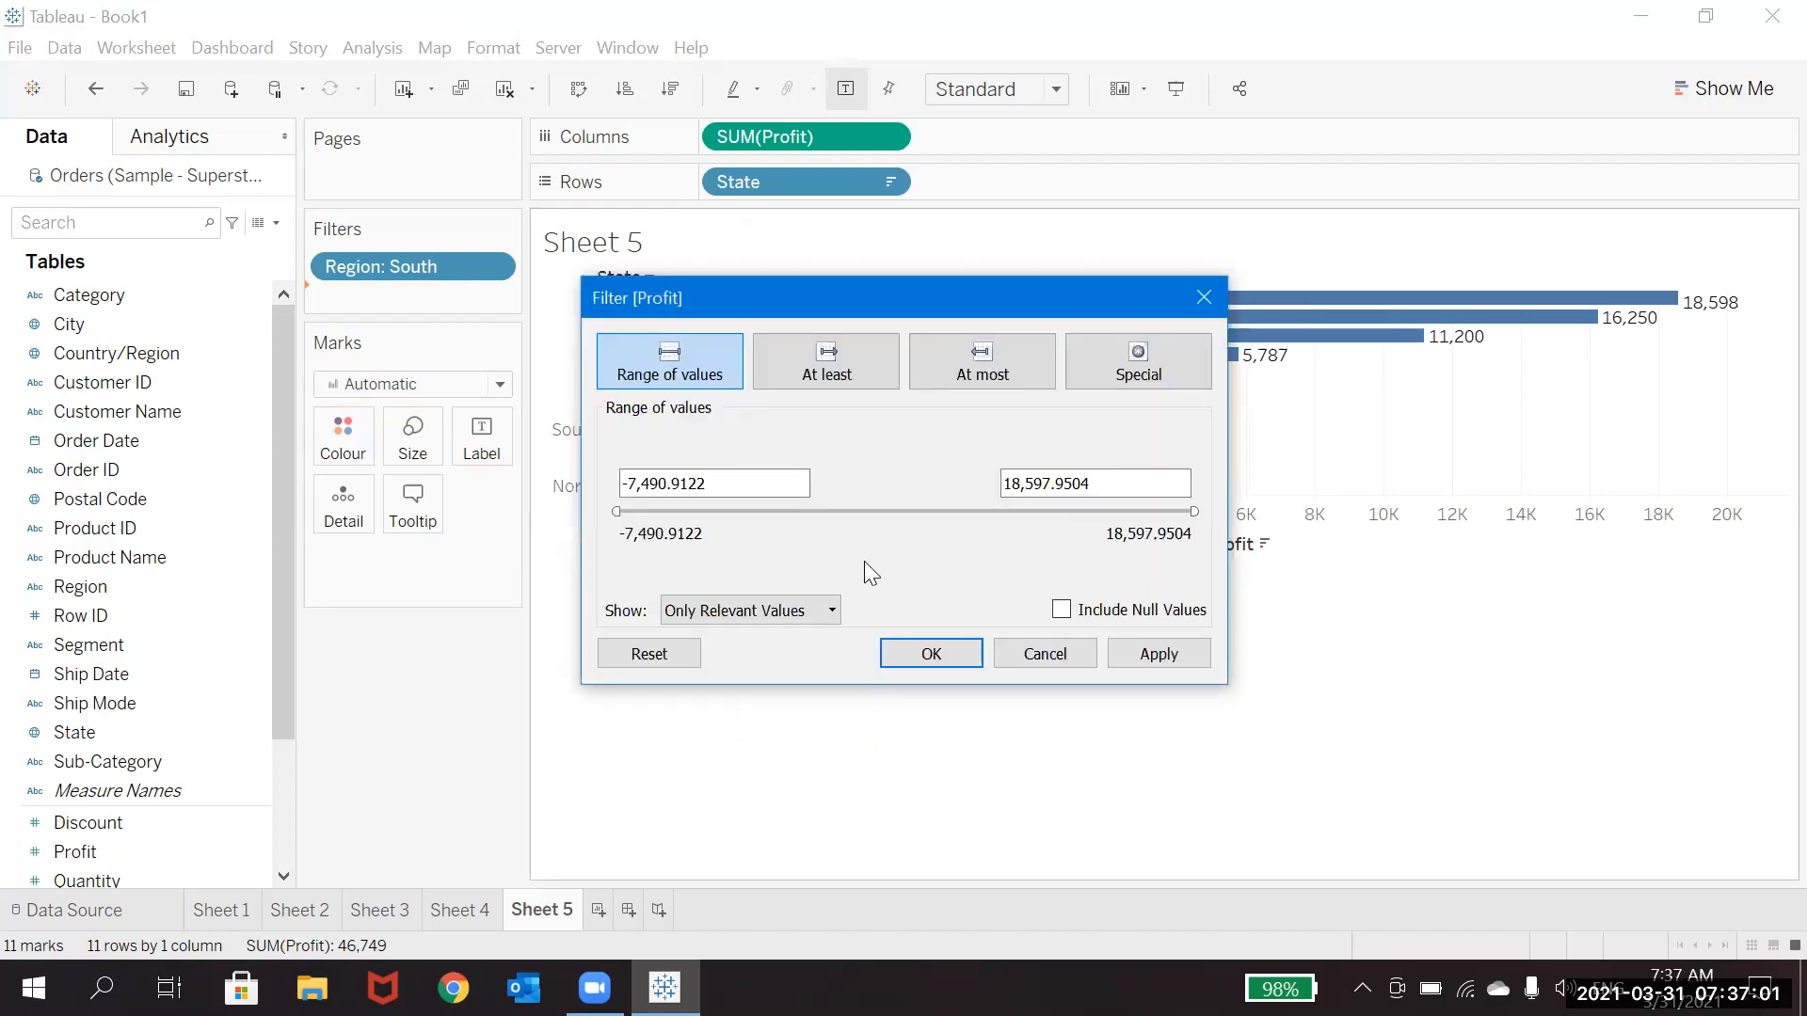
{"action": "left_click", "coordinate": [829, 365]}
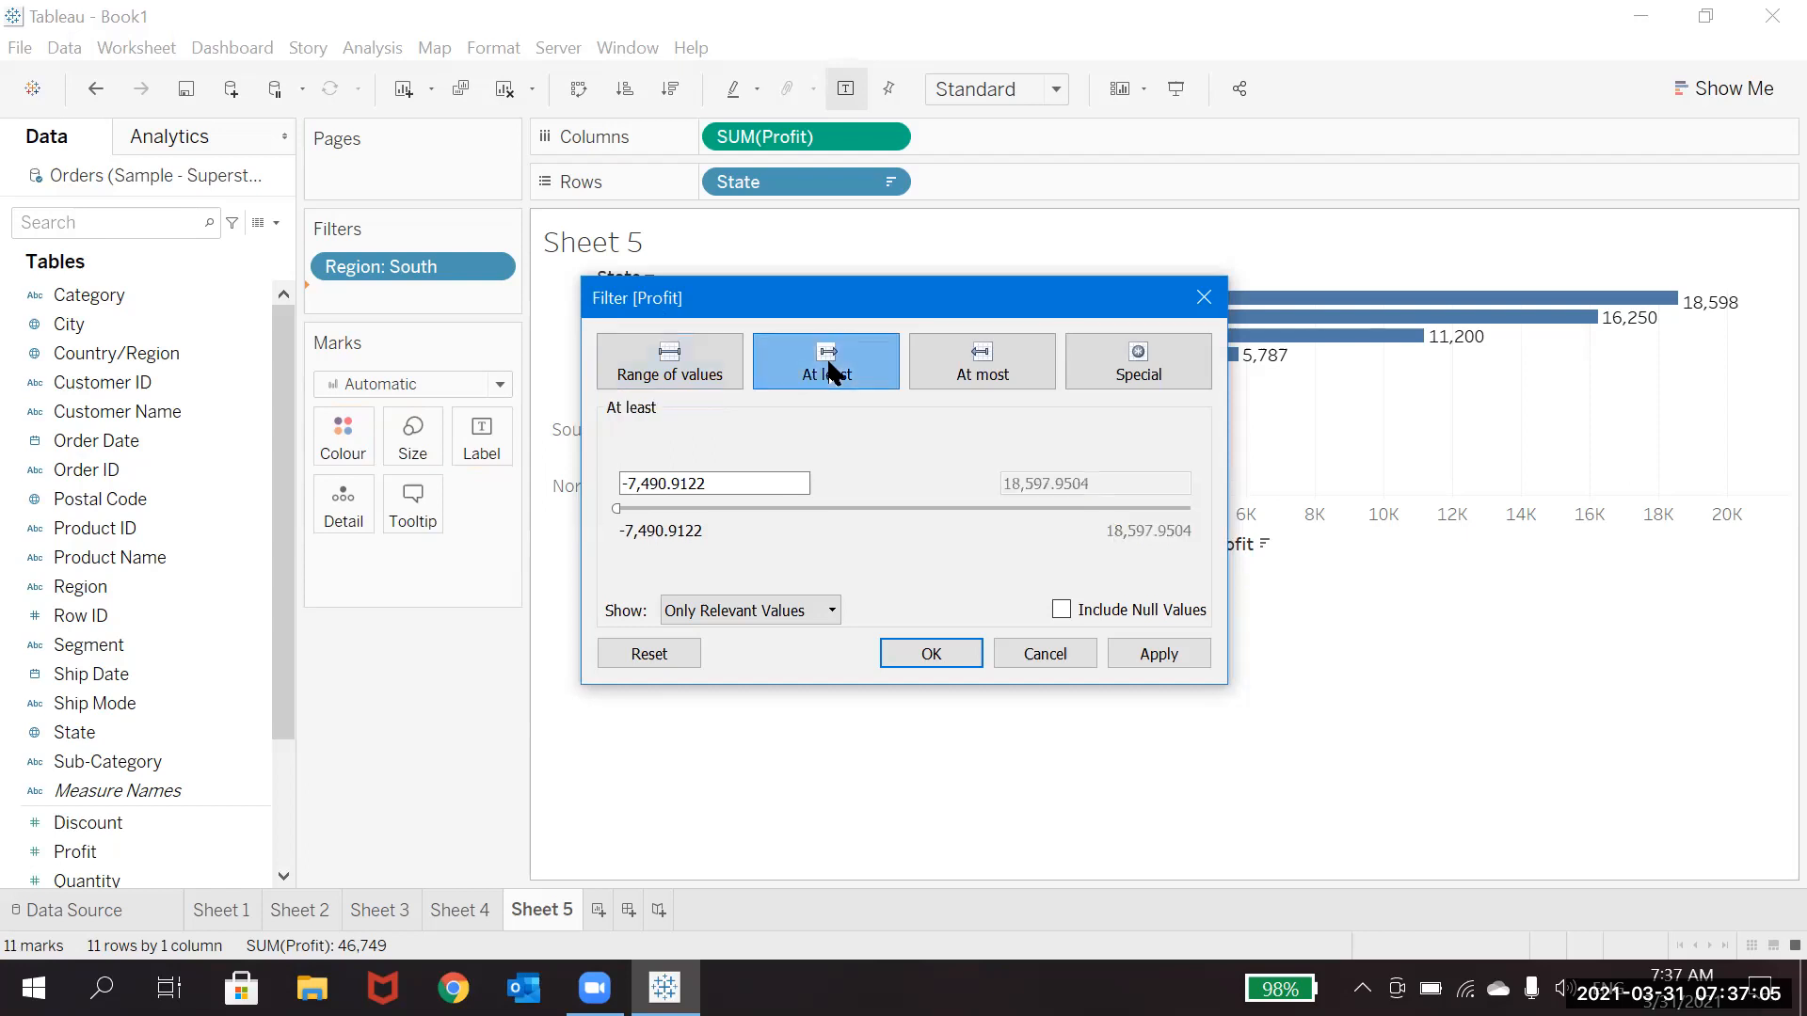
{"action": "left_click", "coordinate": [964, 355]}
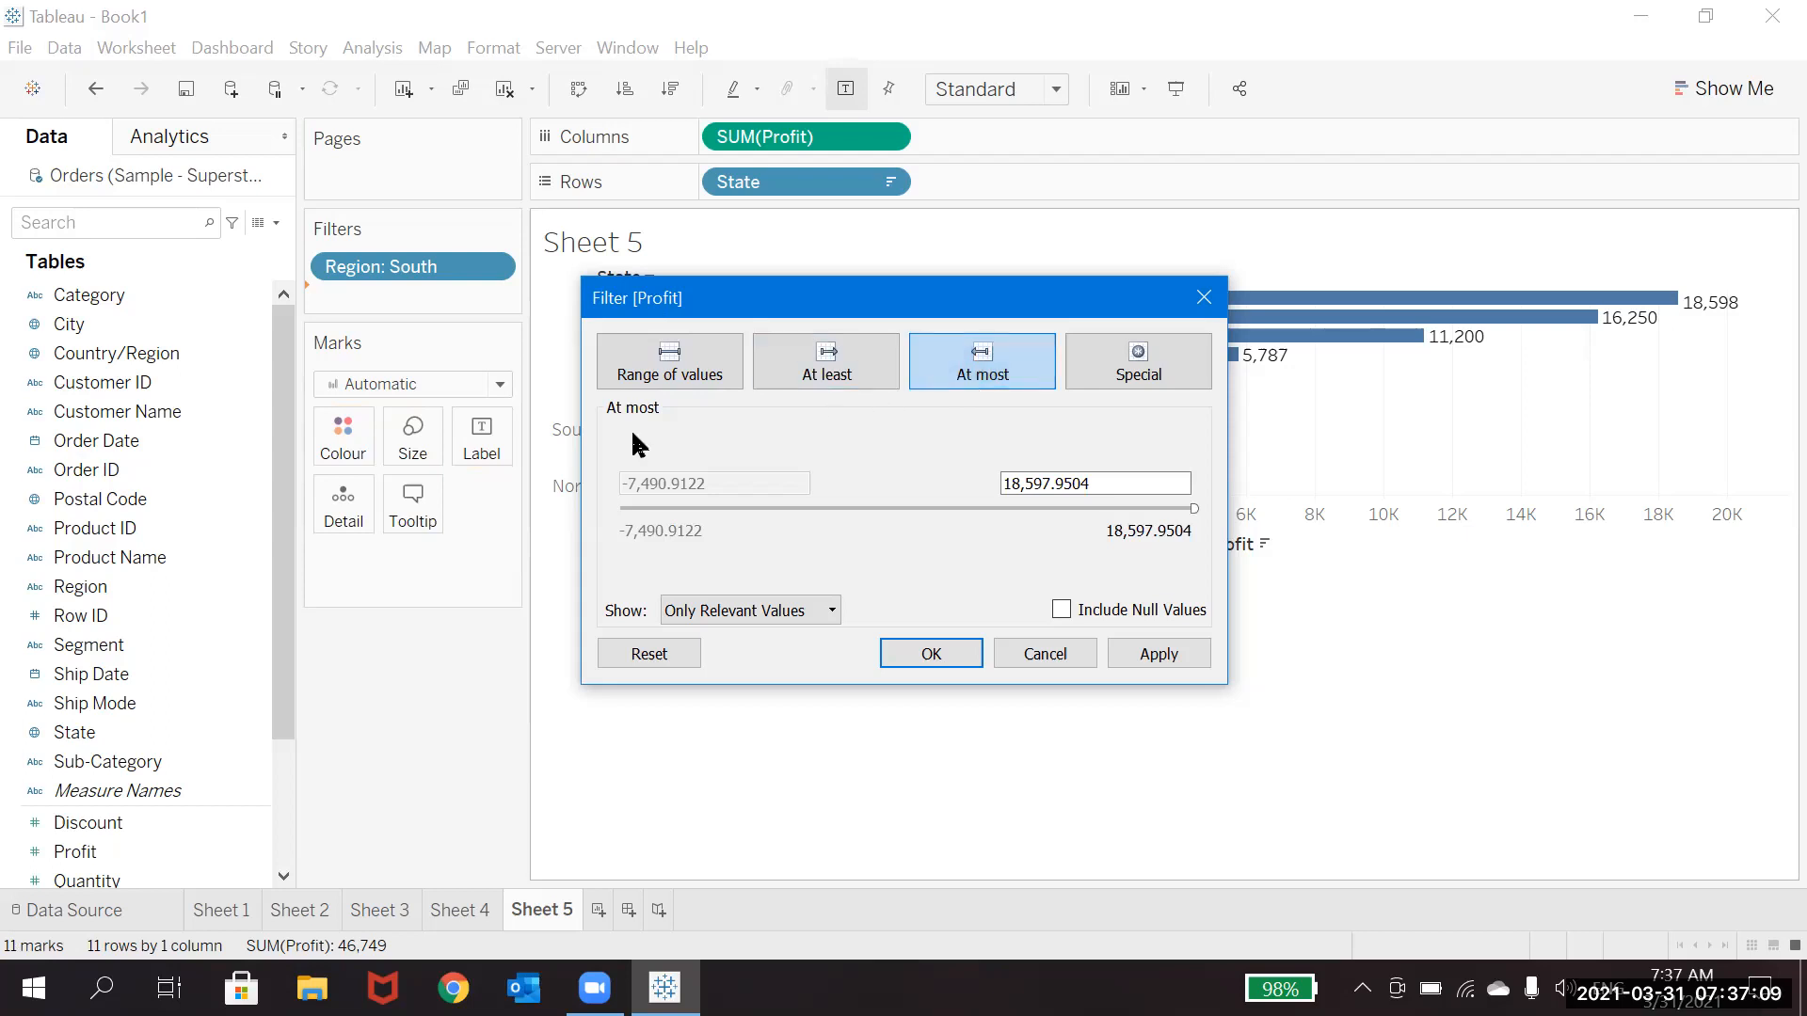
{"action": "left_click", "coordinate": [674, 380]}
{"action": "left_click", "coordinate": [769, 482]}
{"action": "key", "text": "BackSpace"}
{"action": "key", "text": "BackSpace"}
{"action": "key", "text": "BackSpace"}
{"action": "key", "text": "BackSpace"}
{"action": "key", "text": "BackSpace"}
{"action": "key", "text": "BackSpace"}
{"action": "key", "text": "BackSpace"}
{"action": "key", "text": "BackSpace"}
{"action": "key", "text": "BackSpace"}
{"action": "key", "text": "BackSpace"}
{"action": "key", "text": "BackSpace"}
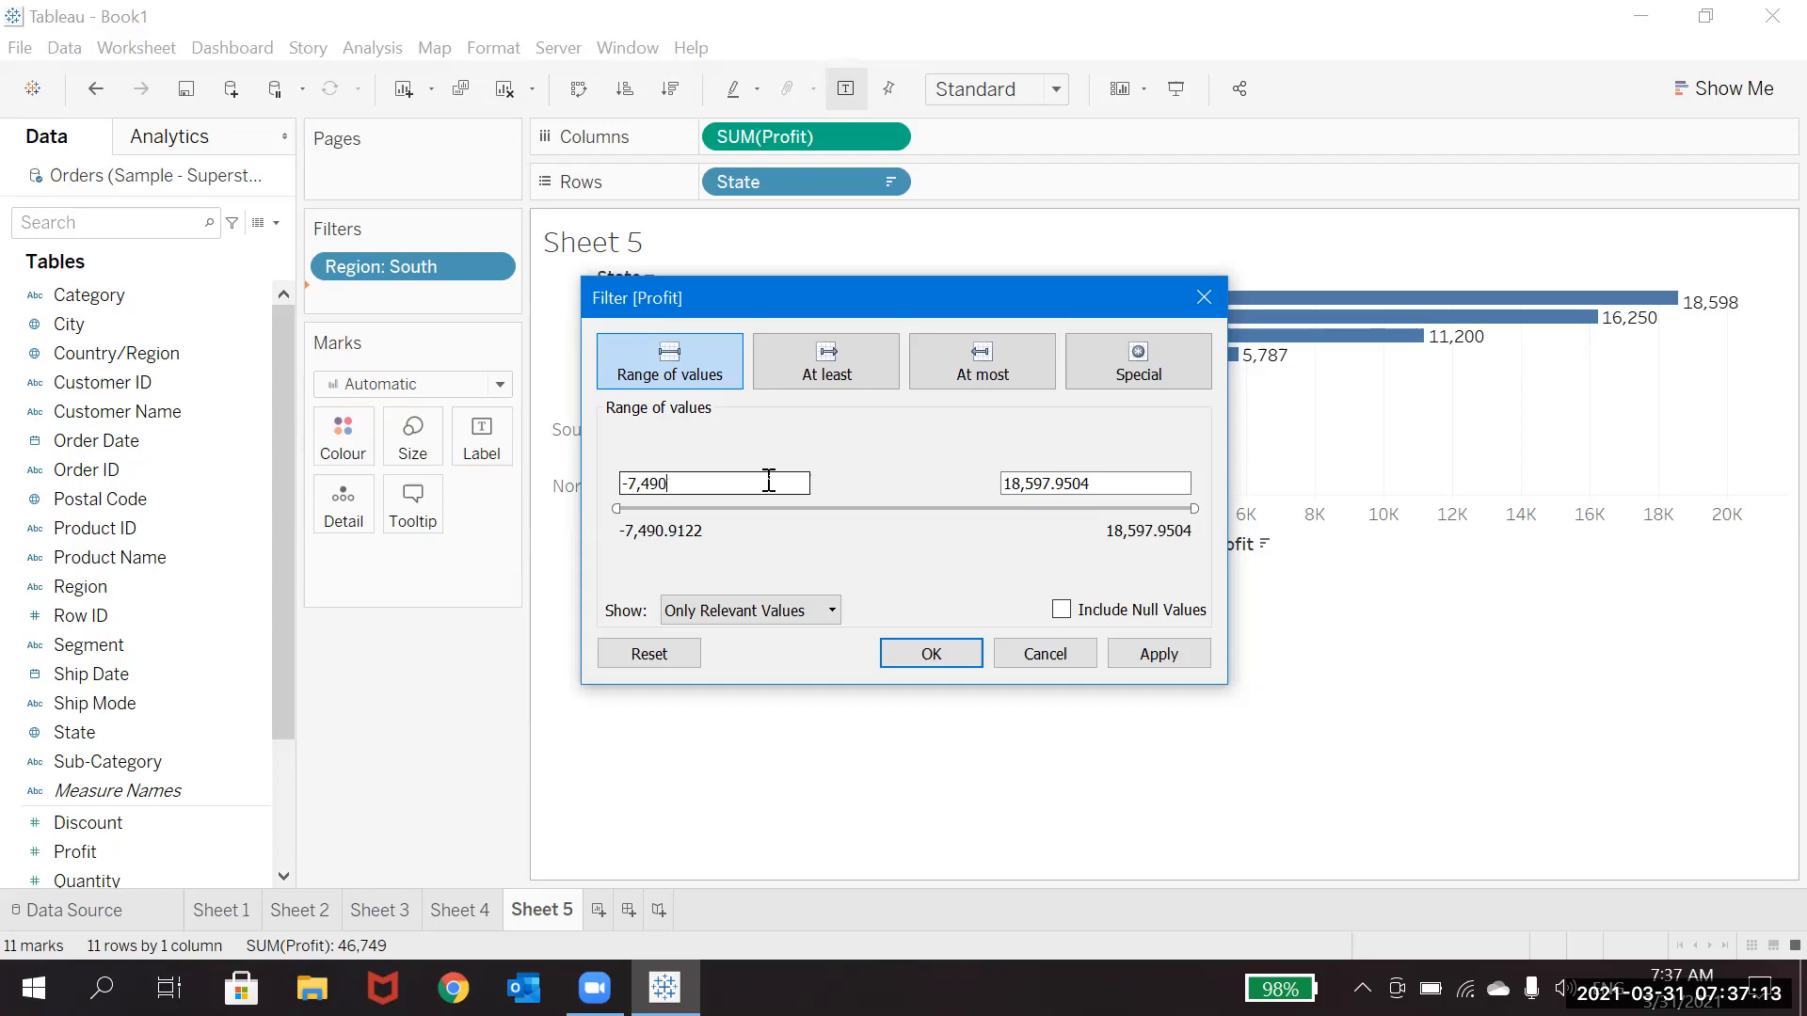
{"action": "type", "text": "0"}
{"action": "key", "text": "Return"}
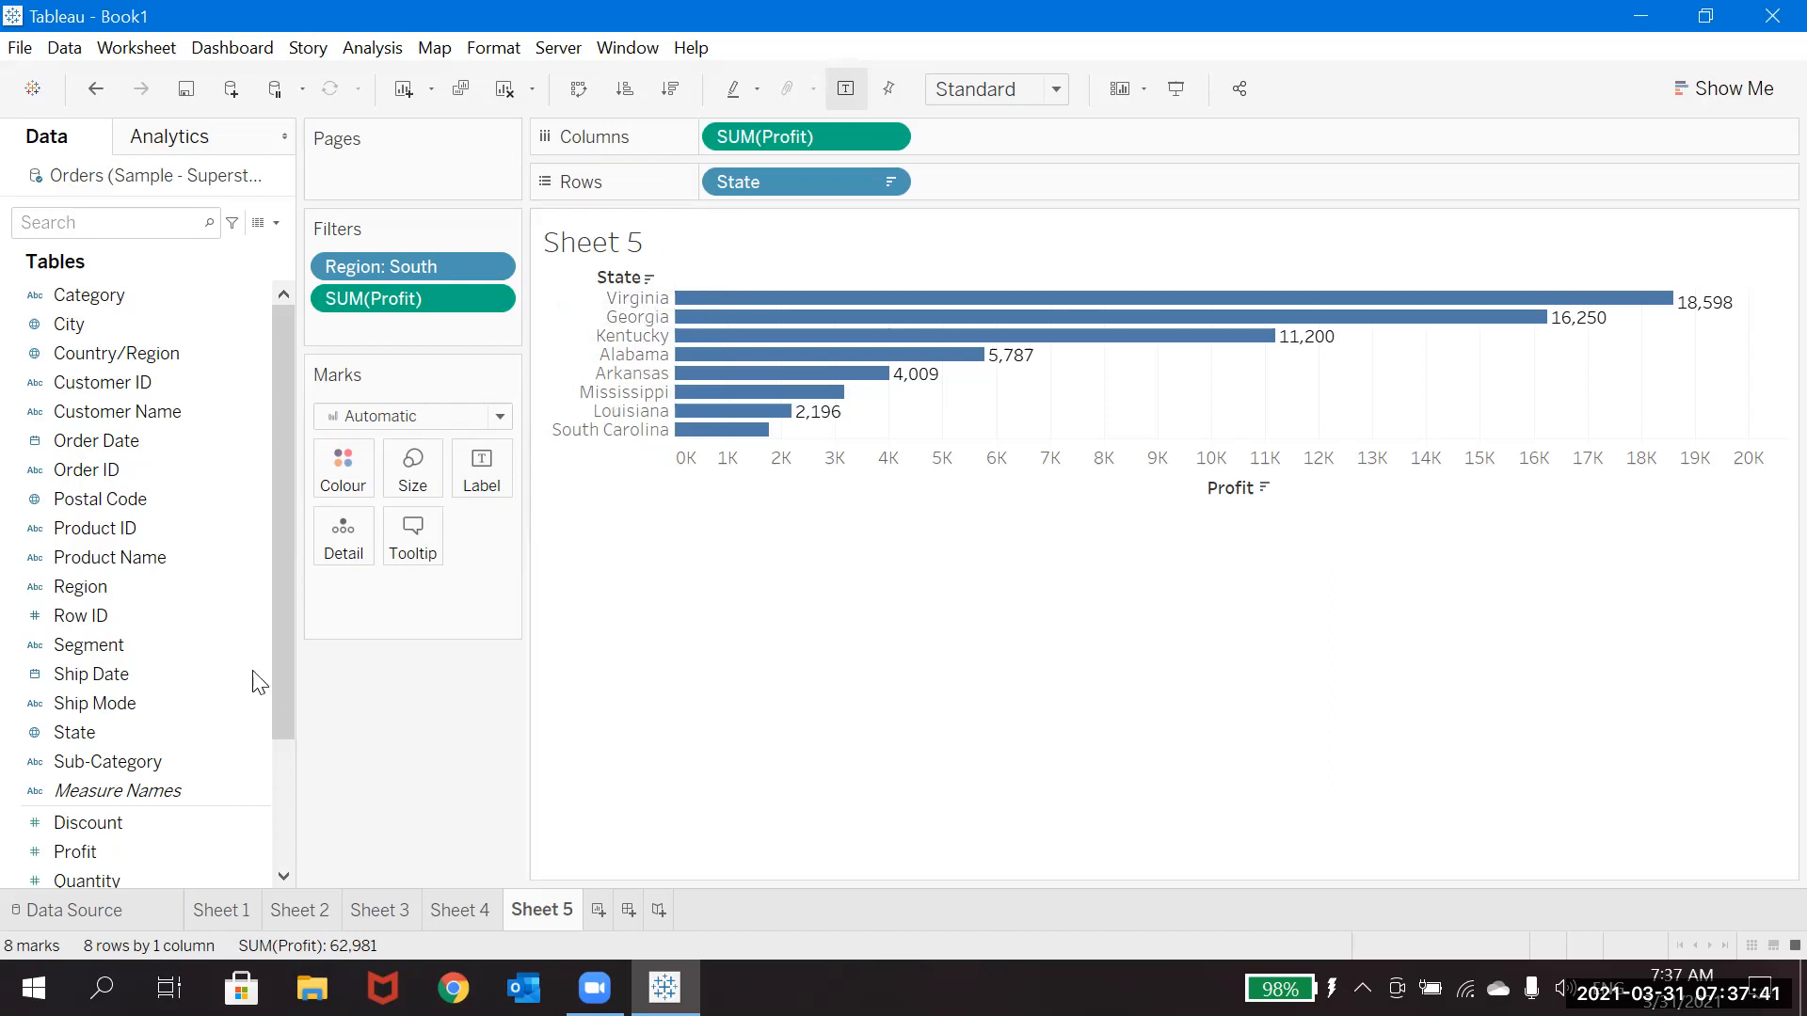
Add Product Name with all its members to the rows and place it ahead of State.
{"action": "left_click_drag", "start_coordinate": [149, 557], "coordinate": [1074, 188]}
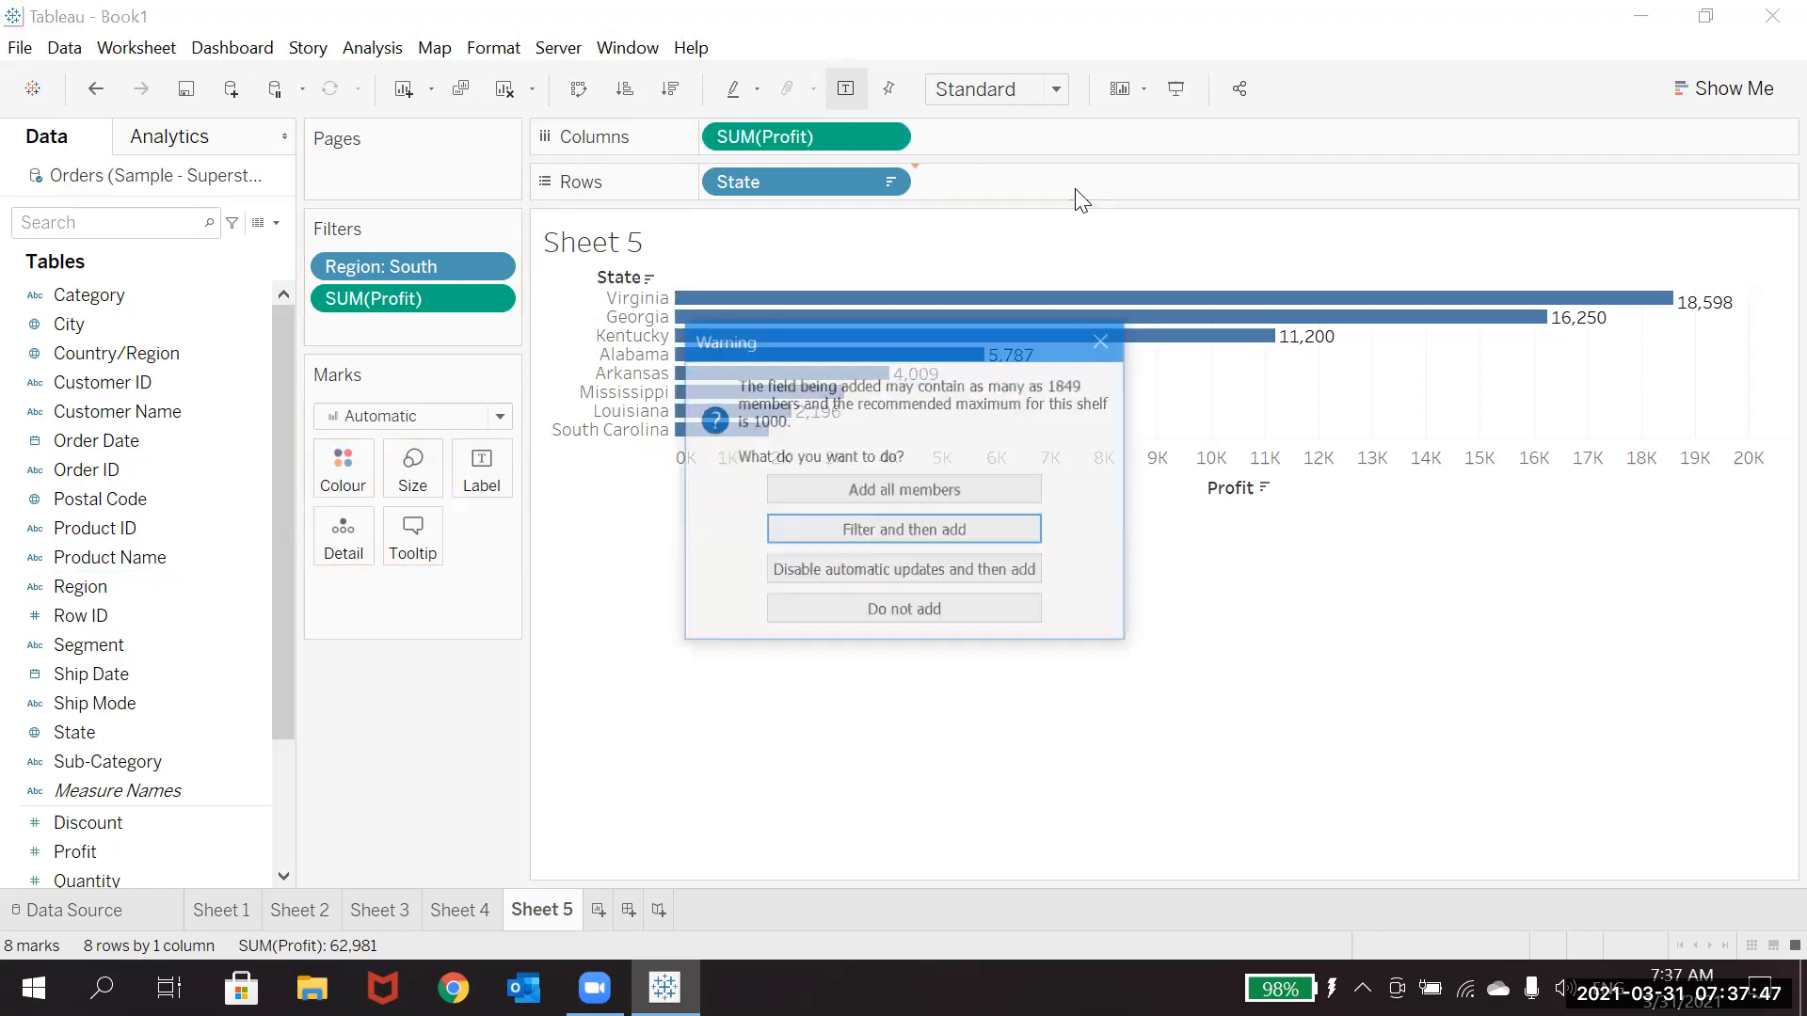
{"action": "left_click", "coordinate": [969, 476]}
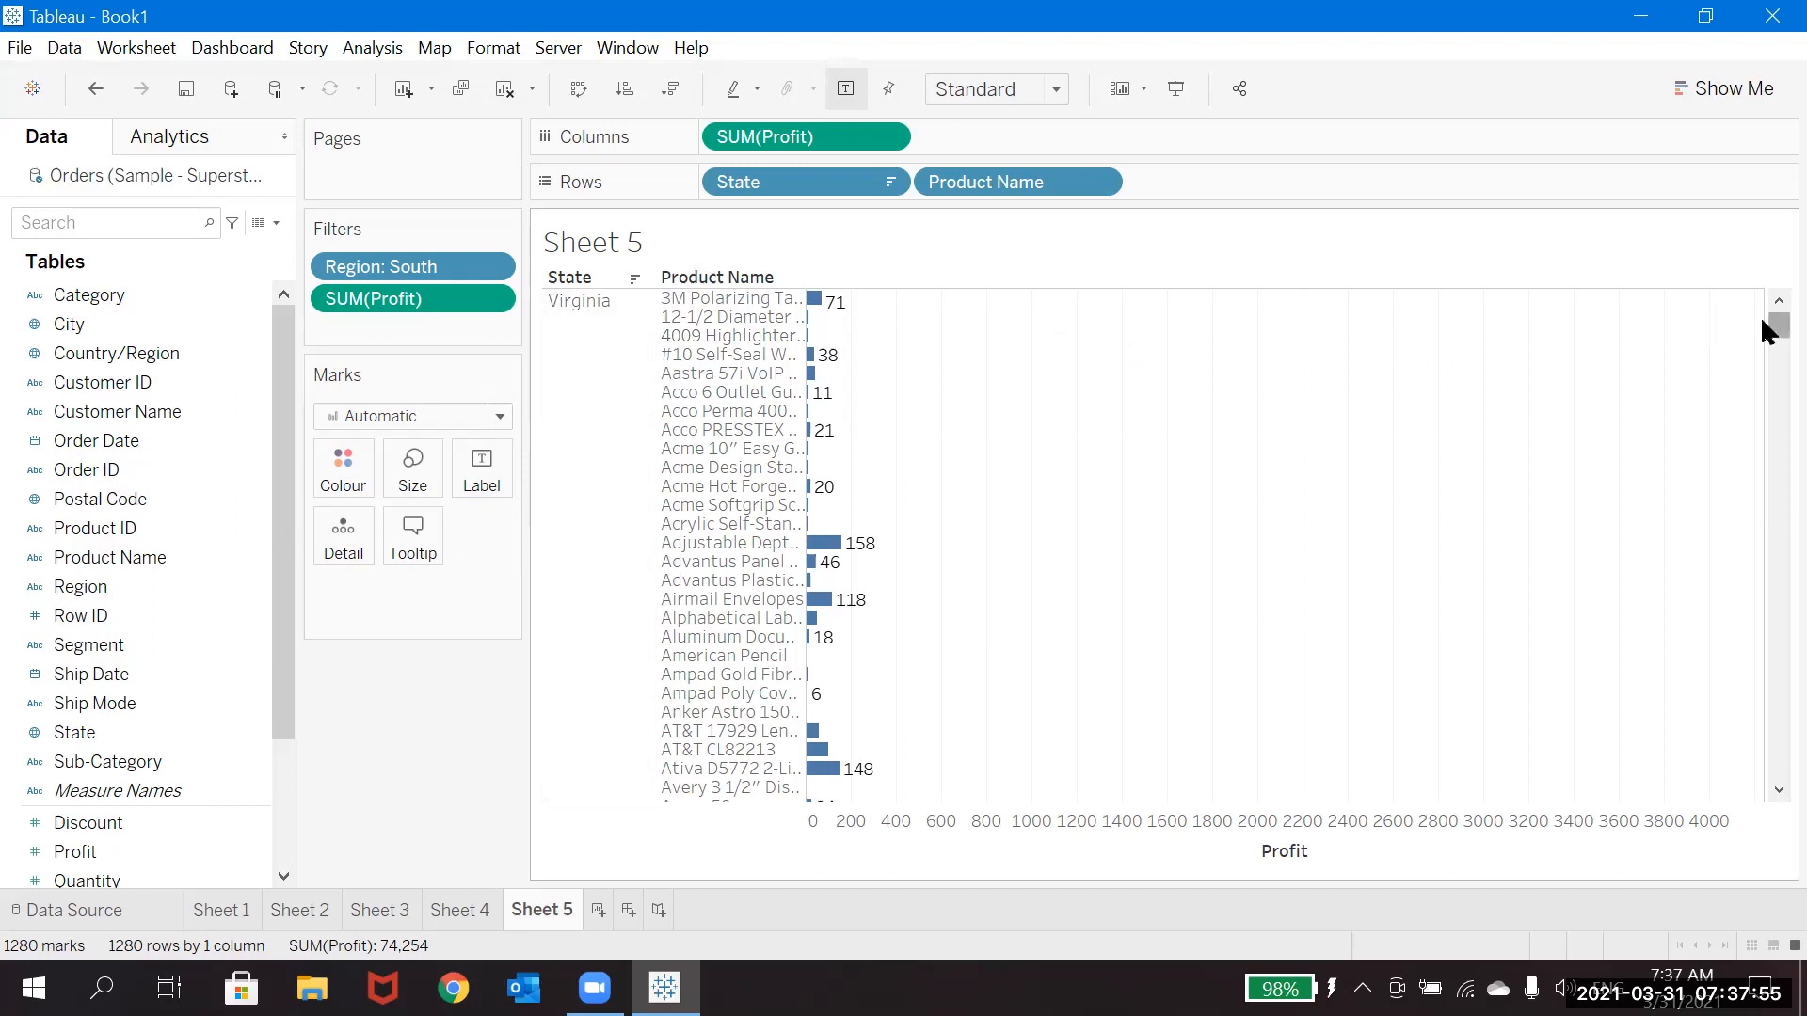
{"action": "left_click_drag", "start_coordinate": [1762, 322], "coordinate": [1759, 190]}
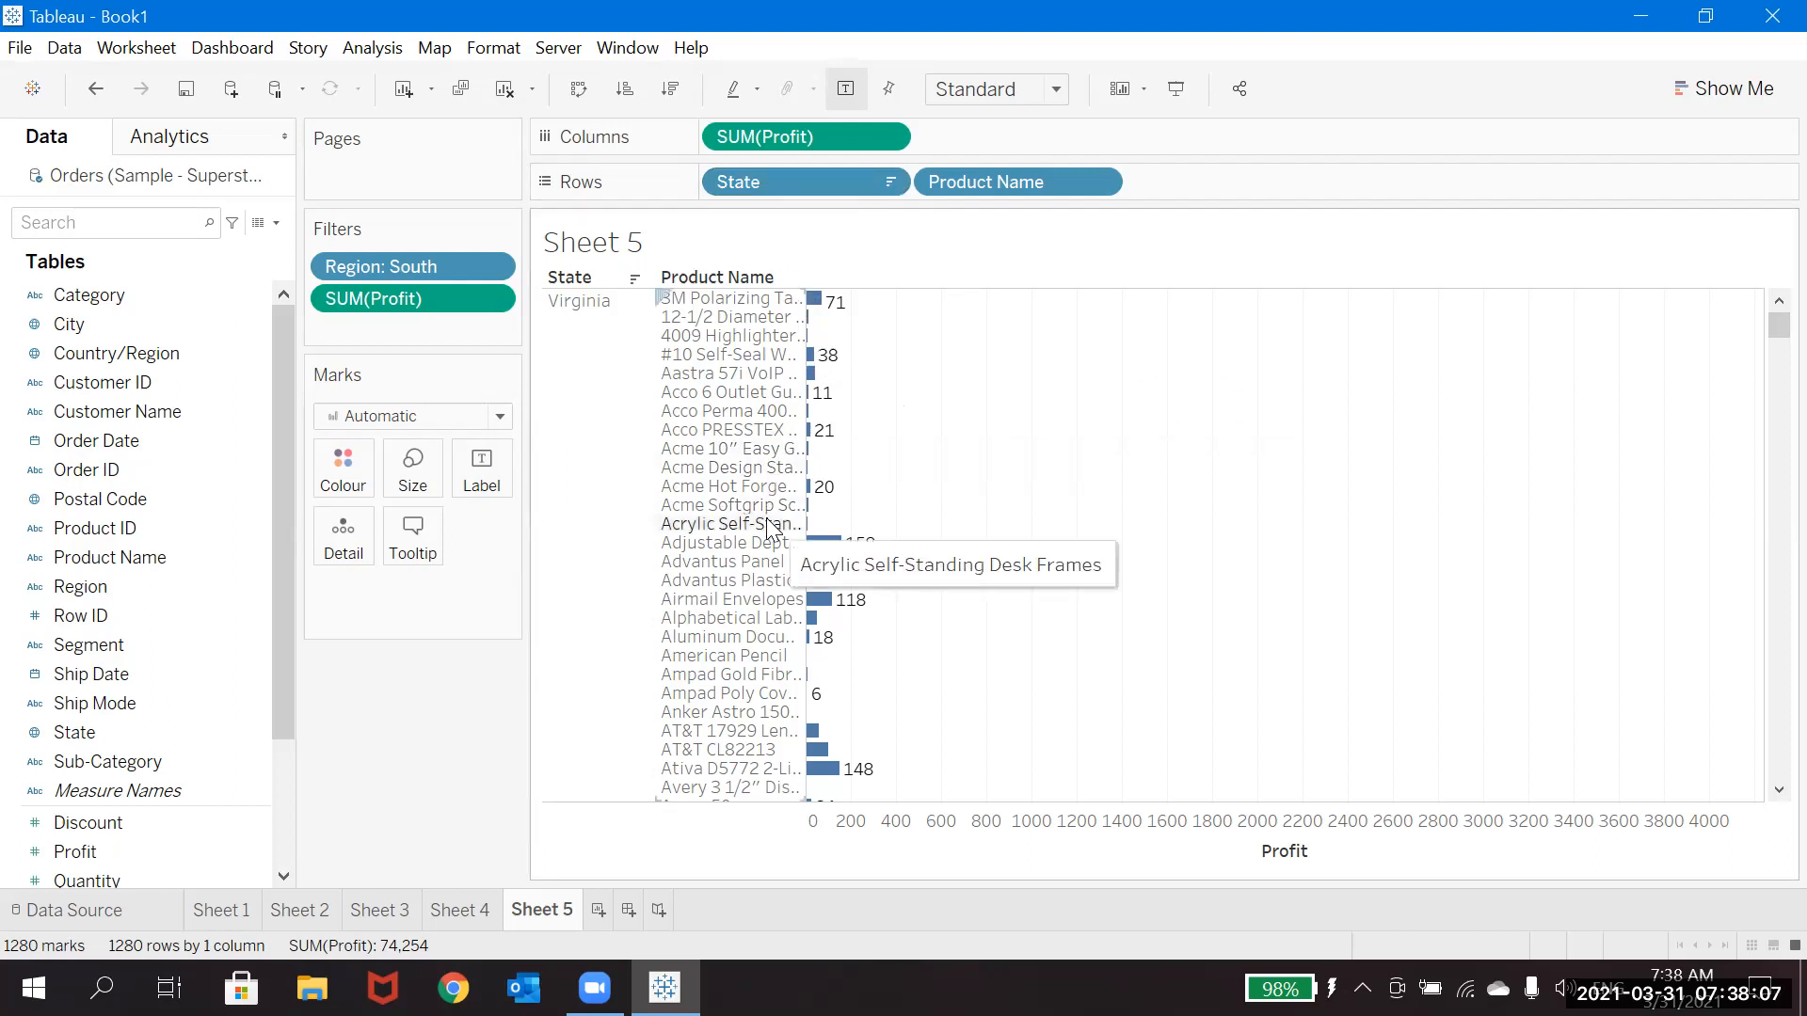
{"action": "left_click", "coordinate": [818, 177]}
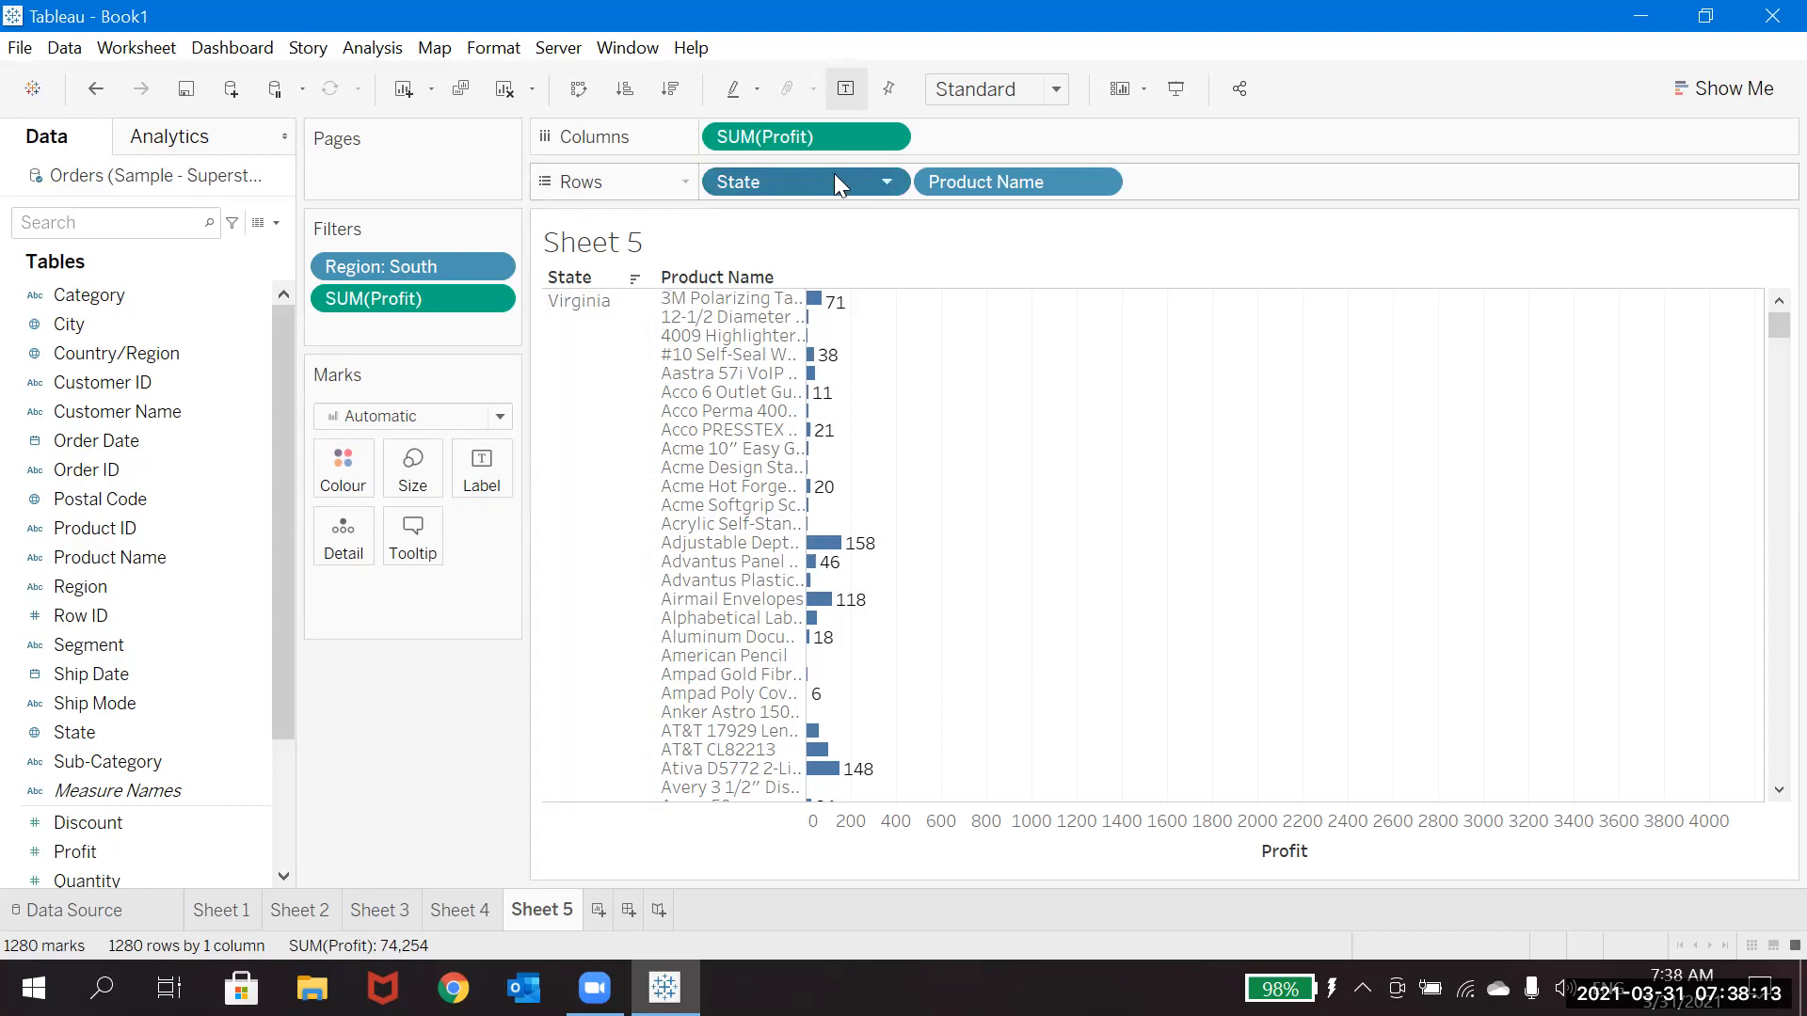
{"action": "left_click_drag", "start_coordinate": [834, 176], "coordinate": [1304, 179]}
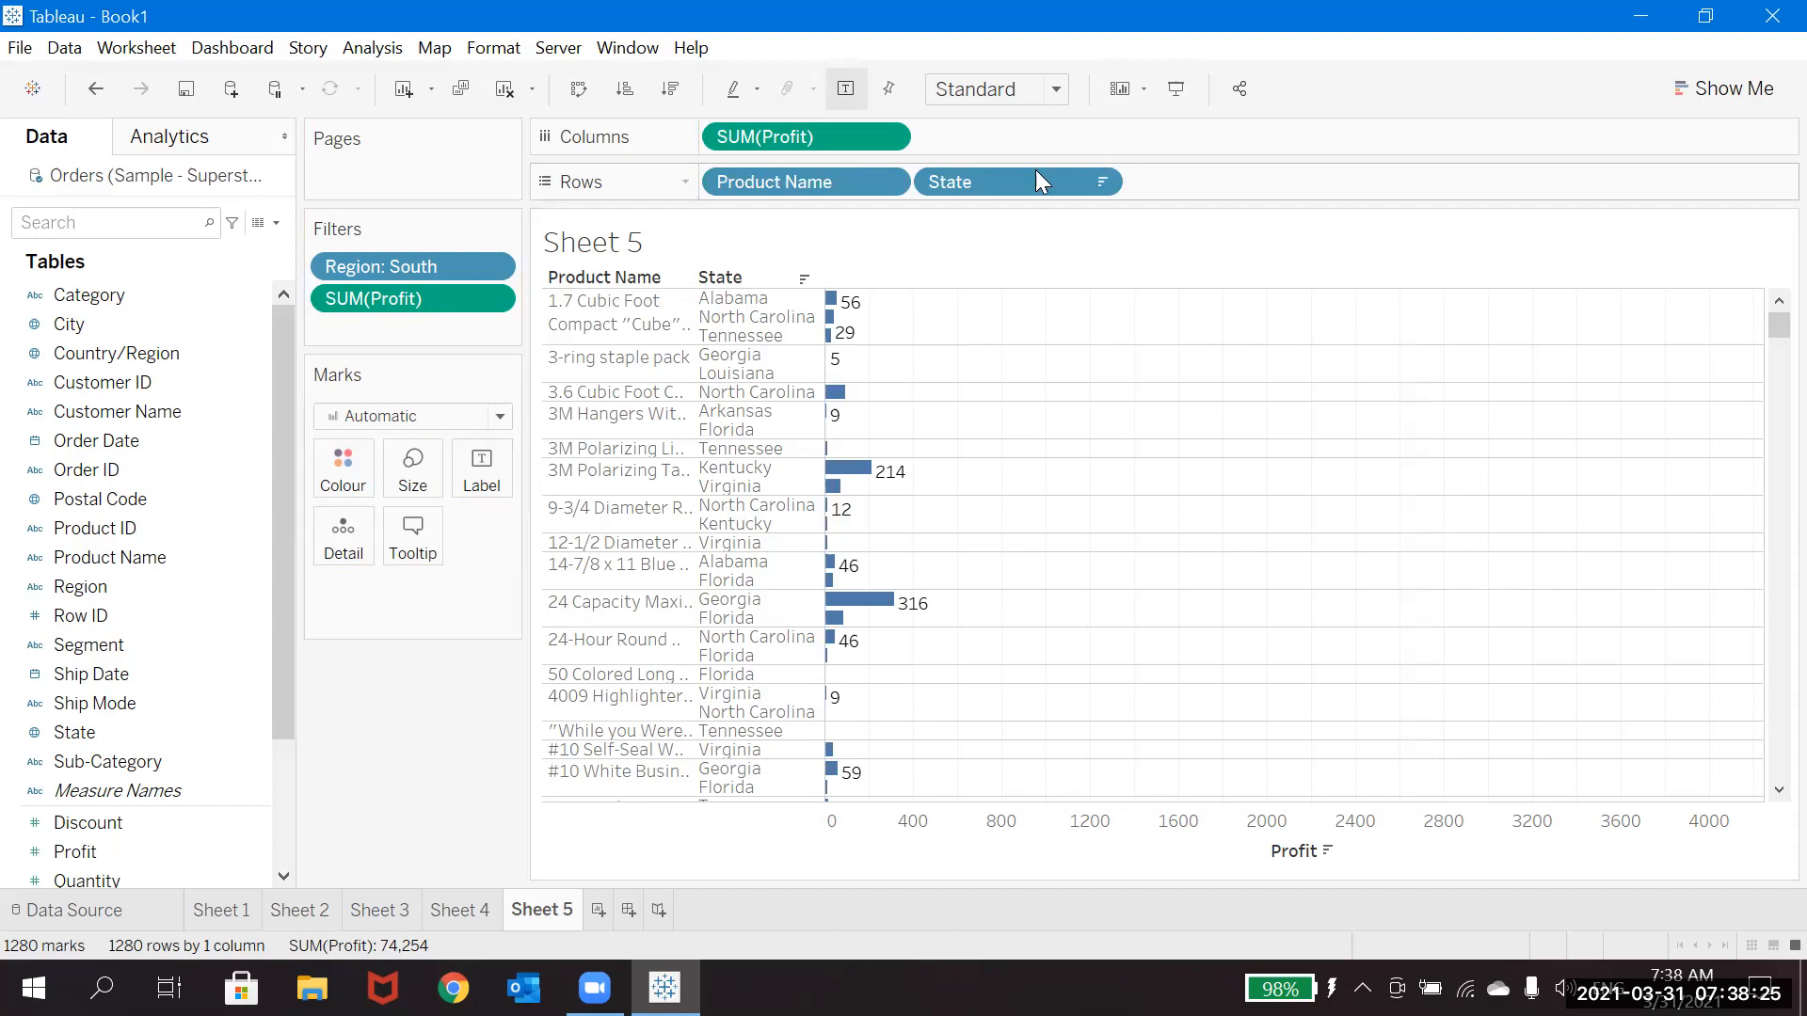
Move State from the rows to the filters with all listed states selected.
{"action": "left_click_drag", "start_coordinate": [1026, 174], "coordinate": [452, 325]}
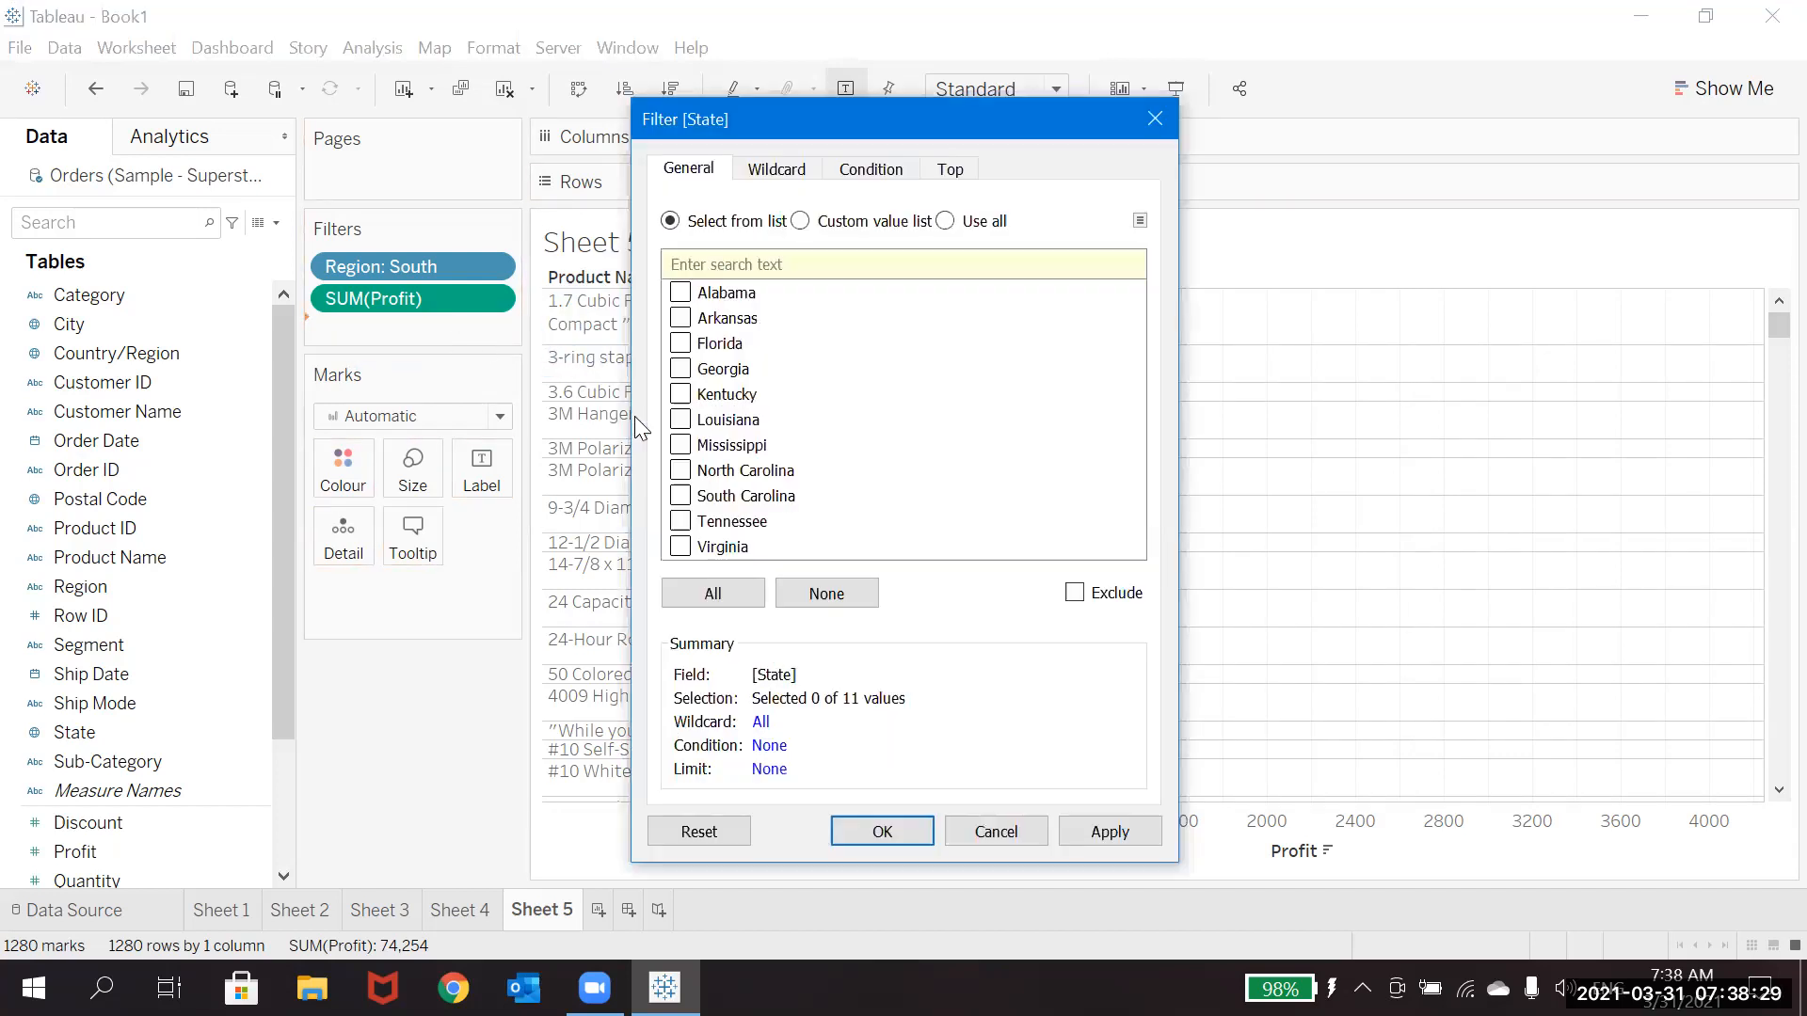
{"action": "left_click", "coordinate": [676, 593]}
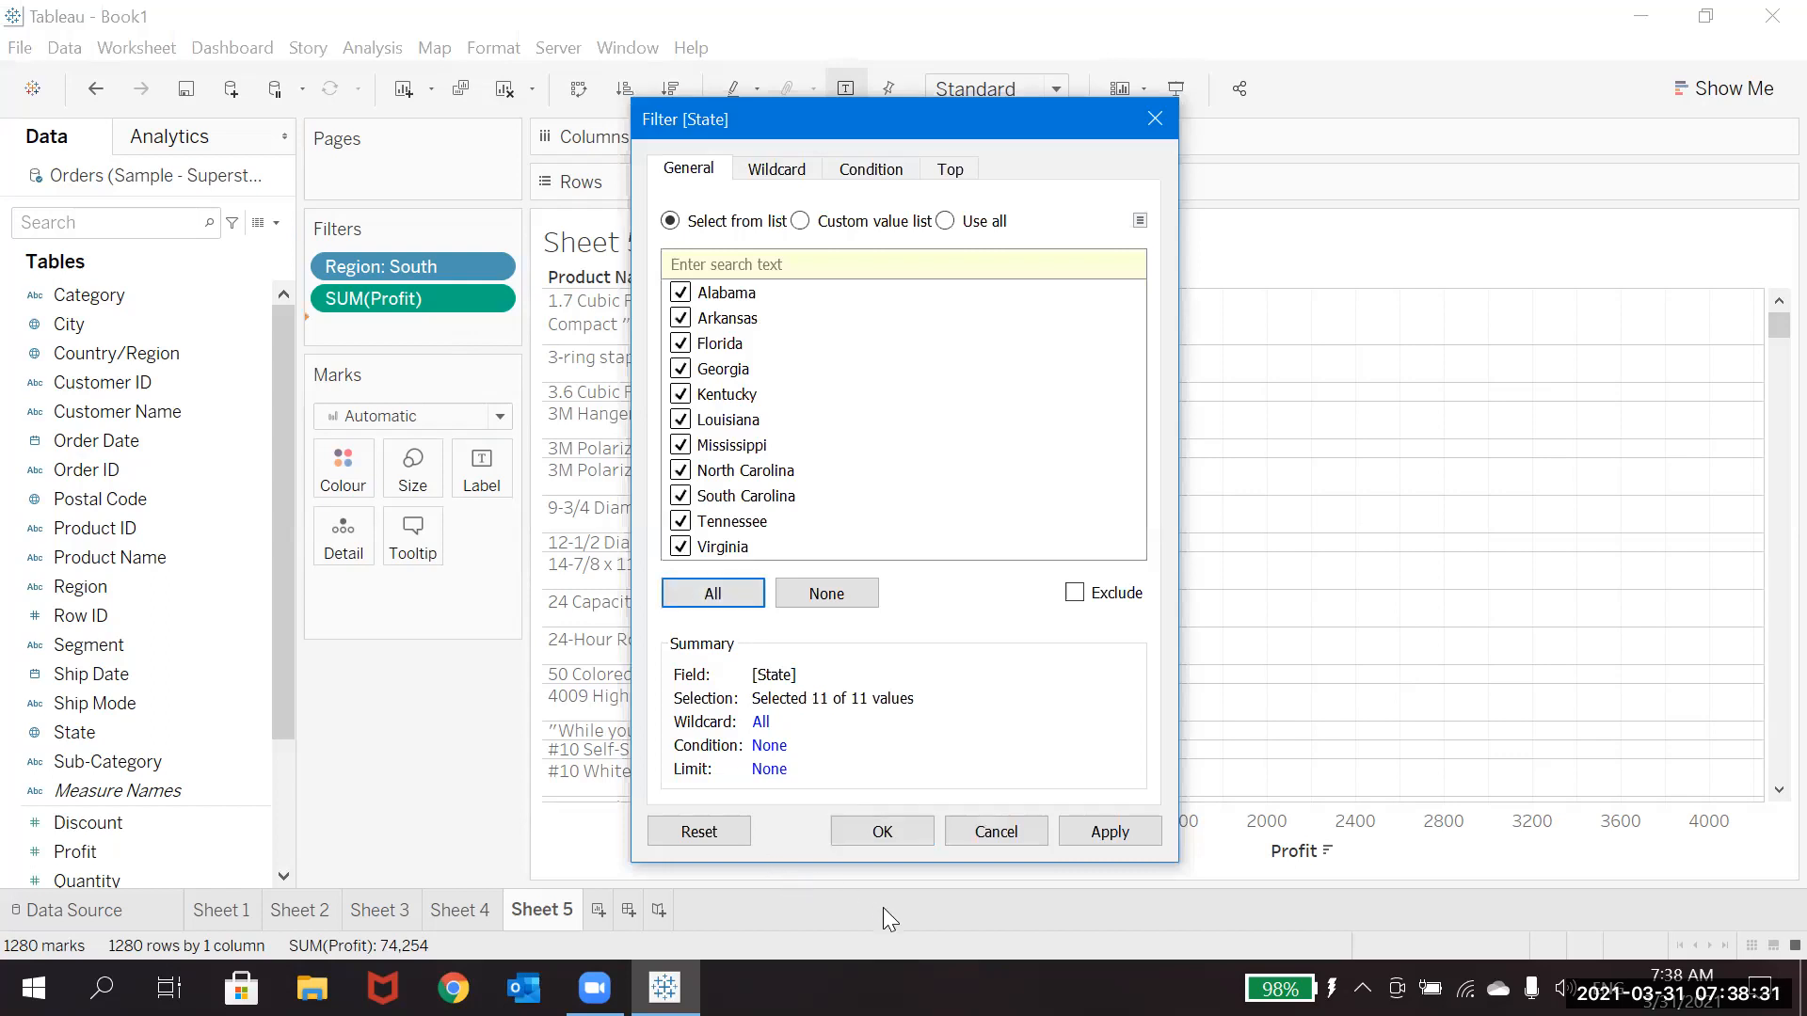
{"action": "left_click", "coordinate": [886, 831]}
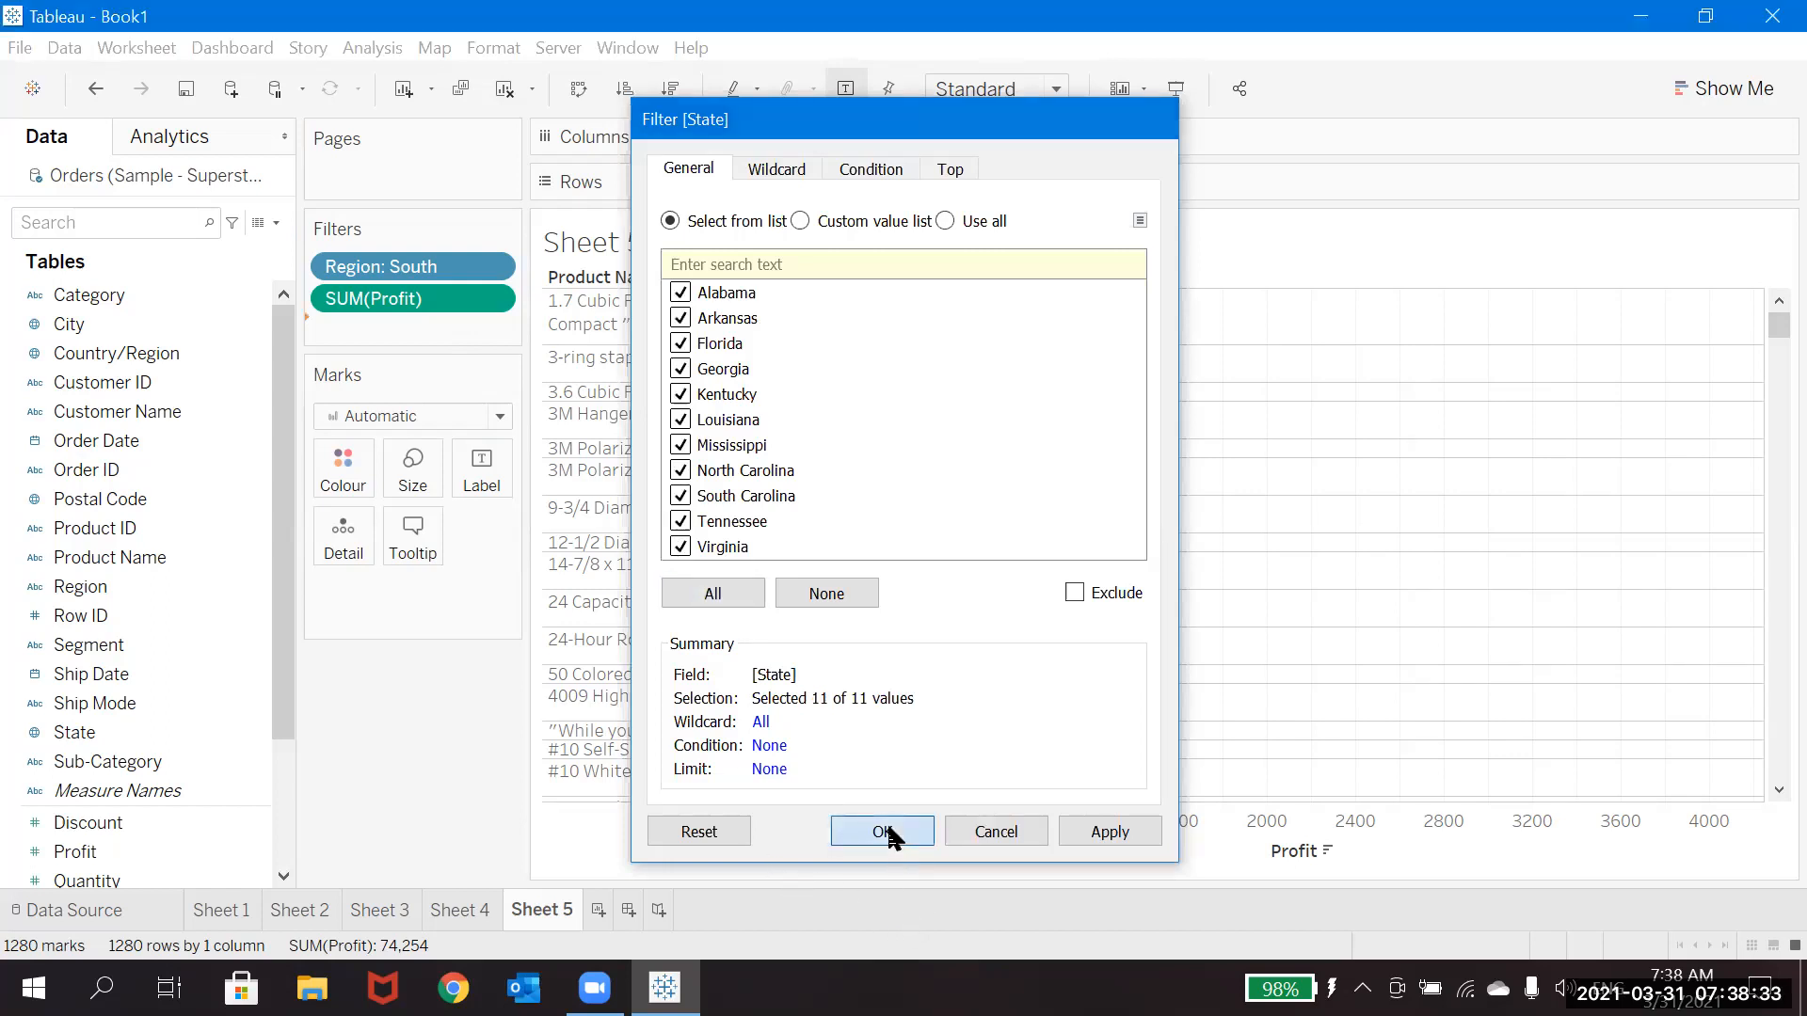
{"action": "left_click", "coordinate": [493, 267]}
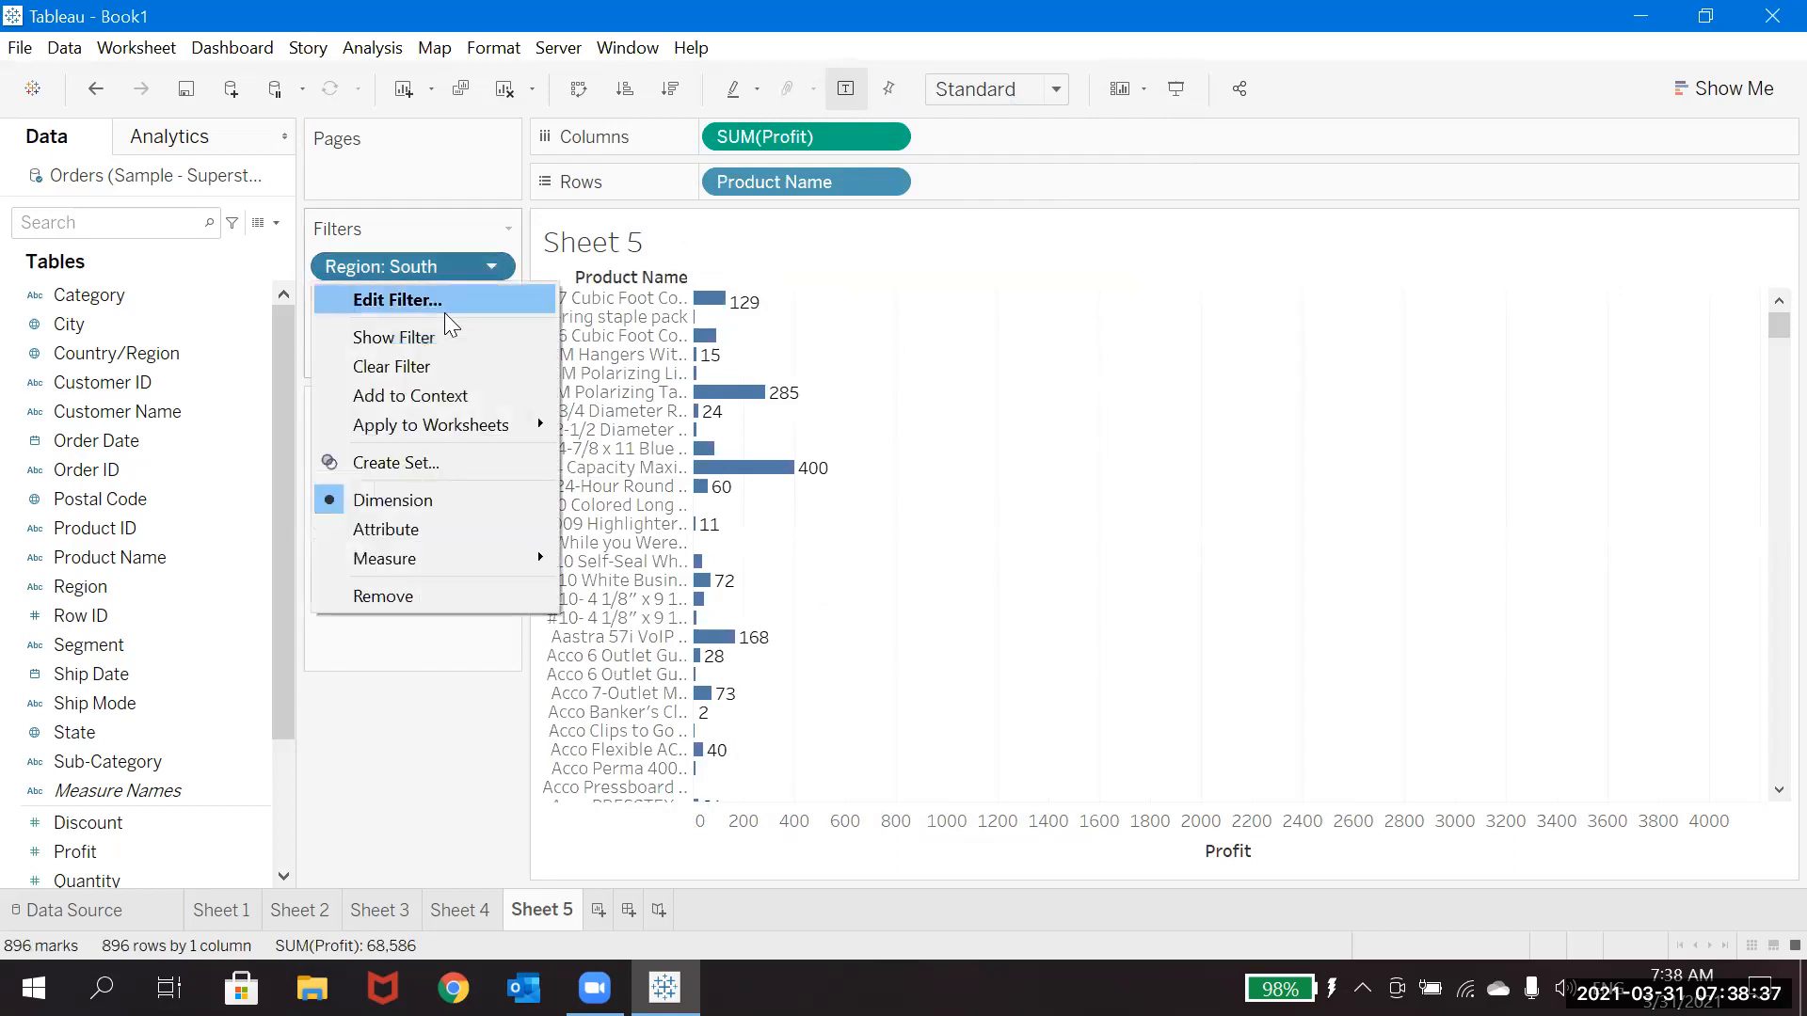
{"action": "left_click", "coordinate": [355, 732]}
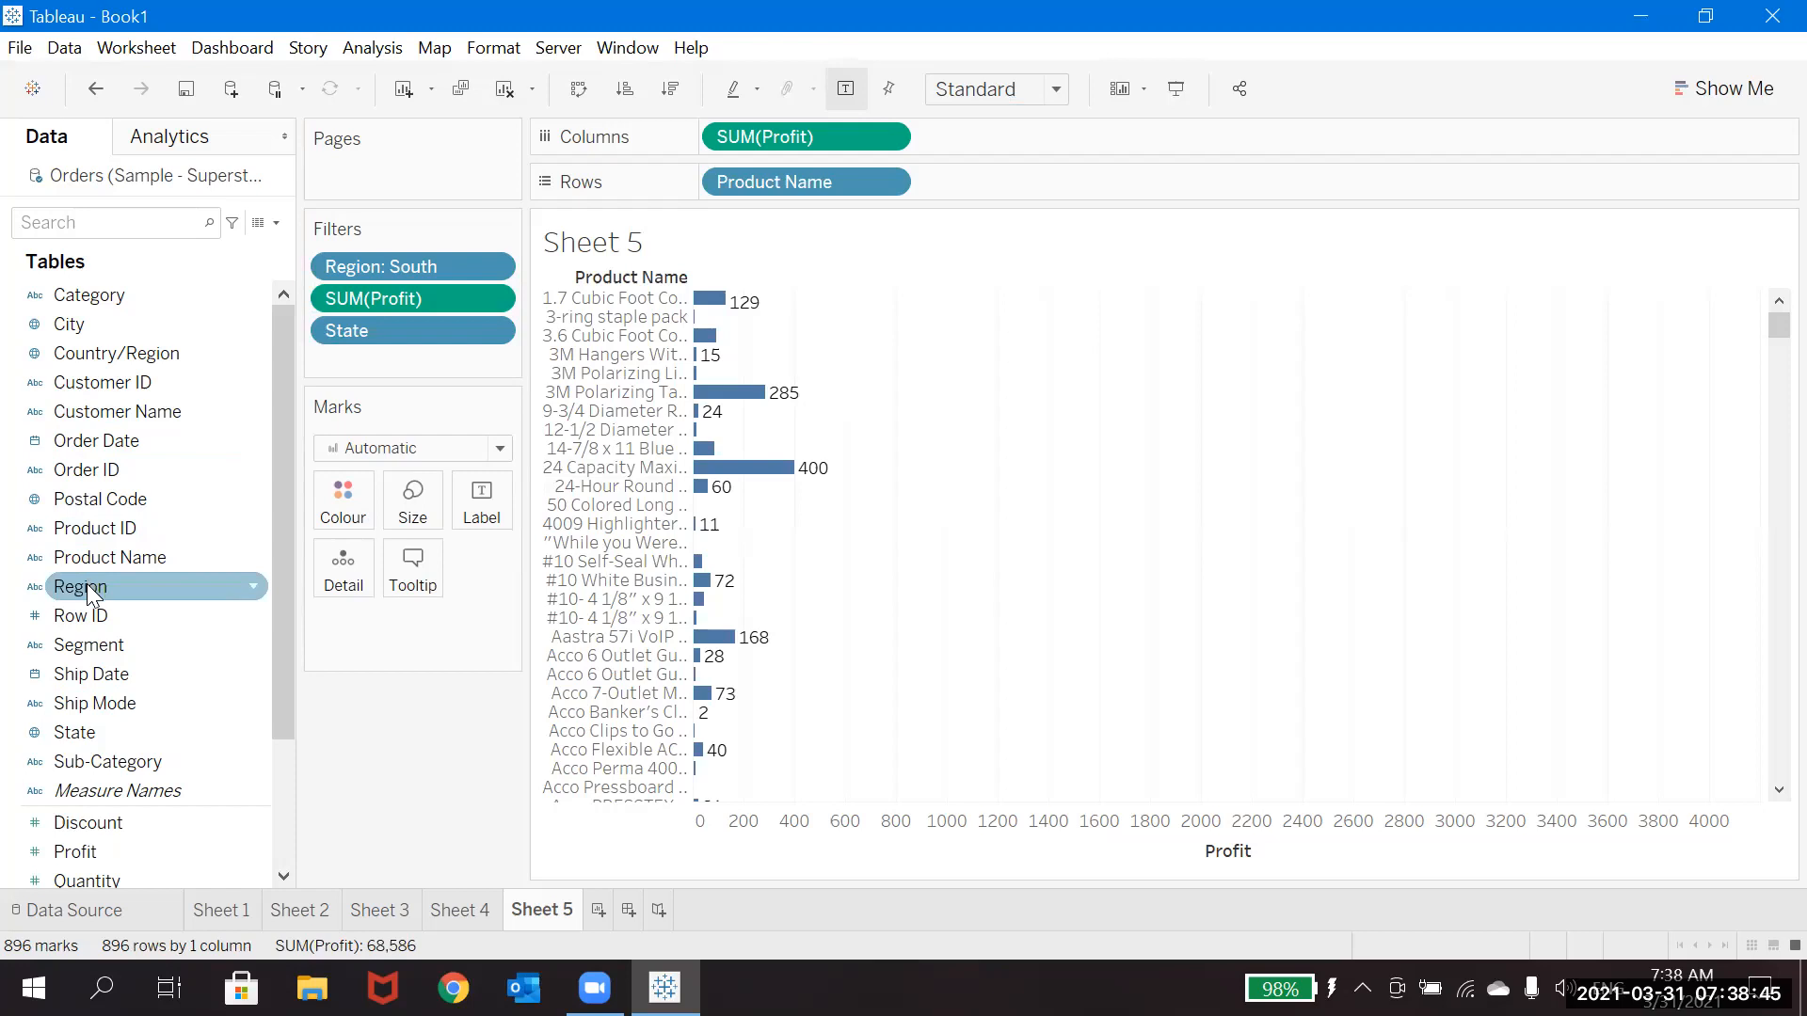
Try colouring the product profit bars by State and take State off the marks again.
{"action": "left_click", "coordinate": [108, 724]}
{"action": "left_click_drag", "start_coordinate": [108, 721], "coordinate": [359, 506]}
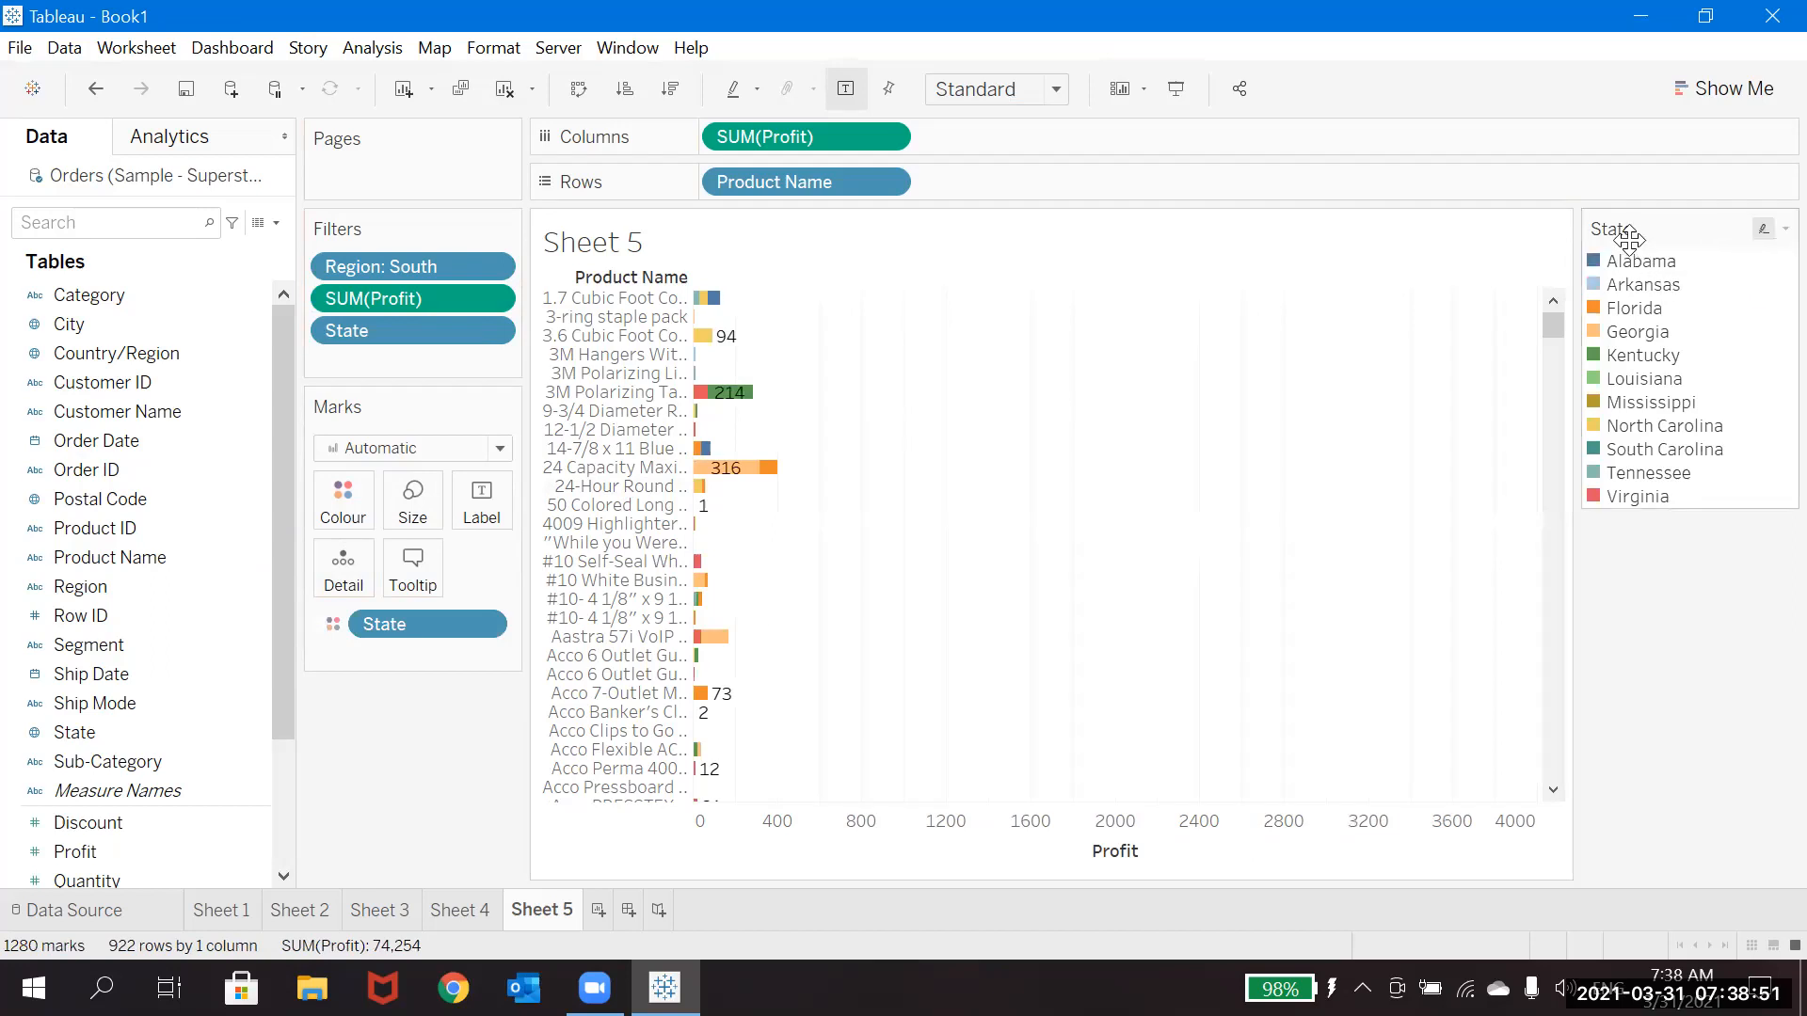
{"action": "mouse_move", "coordinate": [700, 656]}
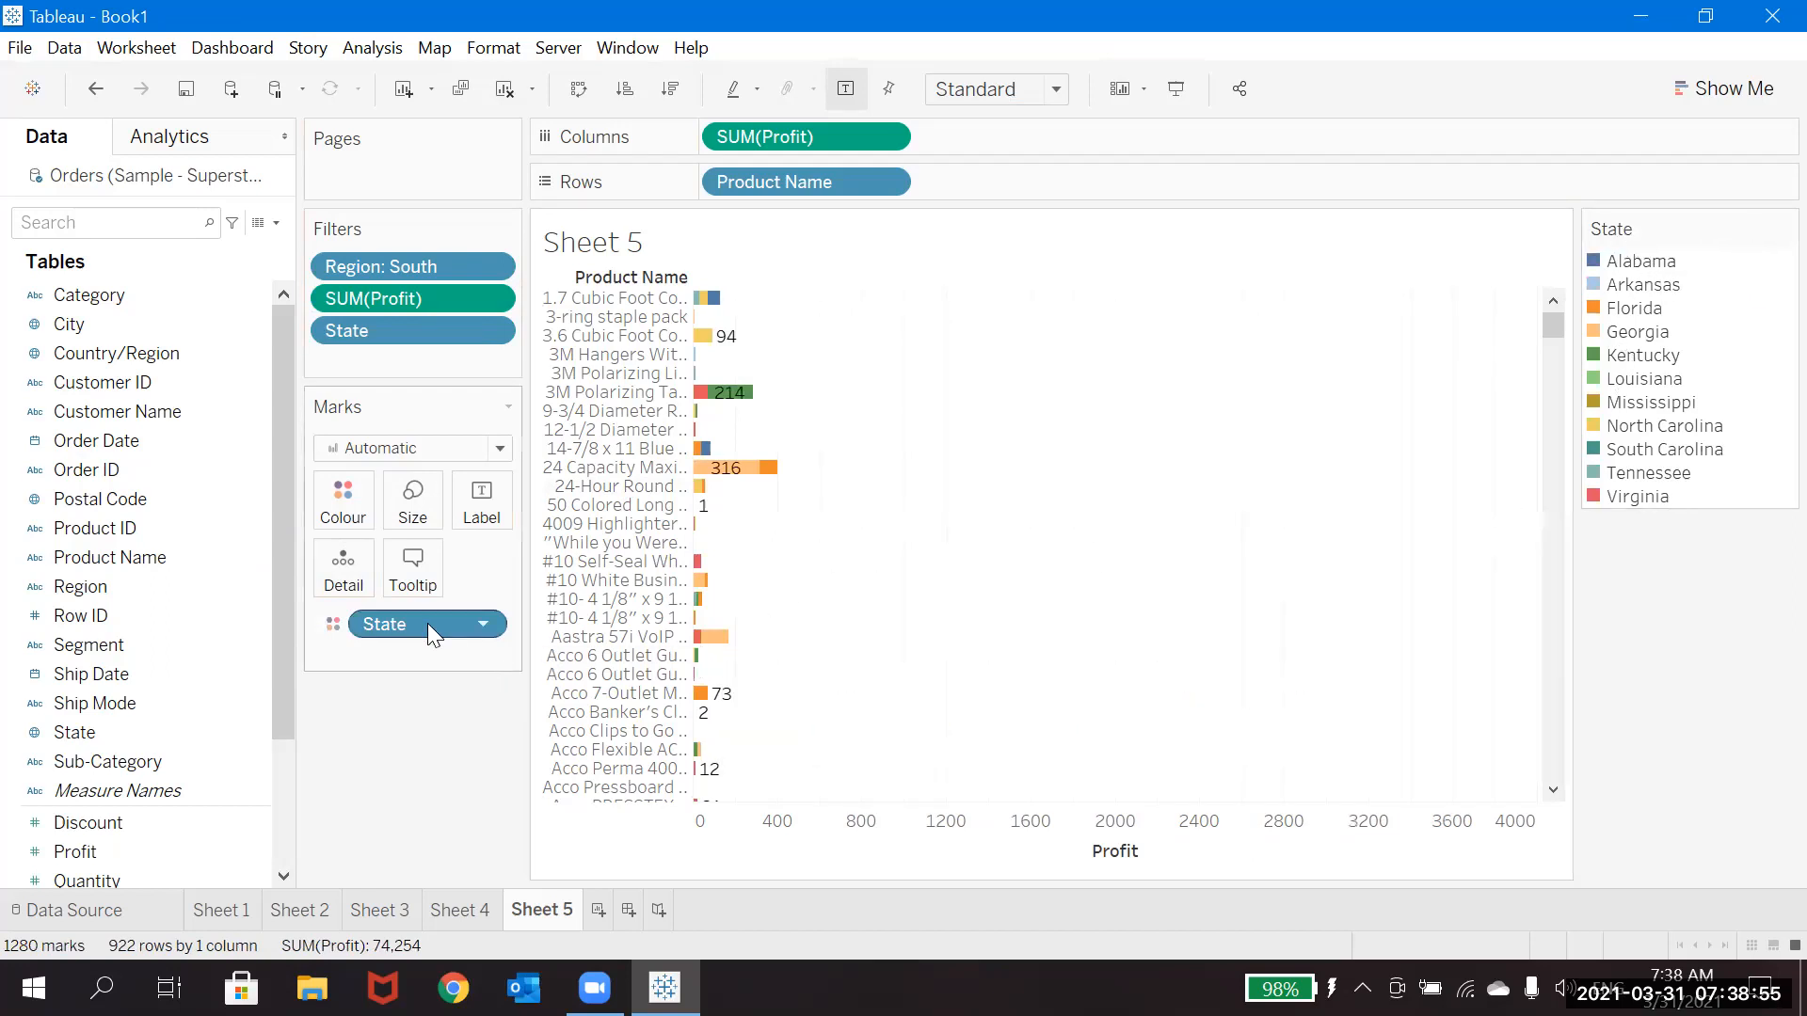
{"action": "left_click_drag", "start_coordinate": [422, 648], "coordinate": [420, 750]}
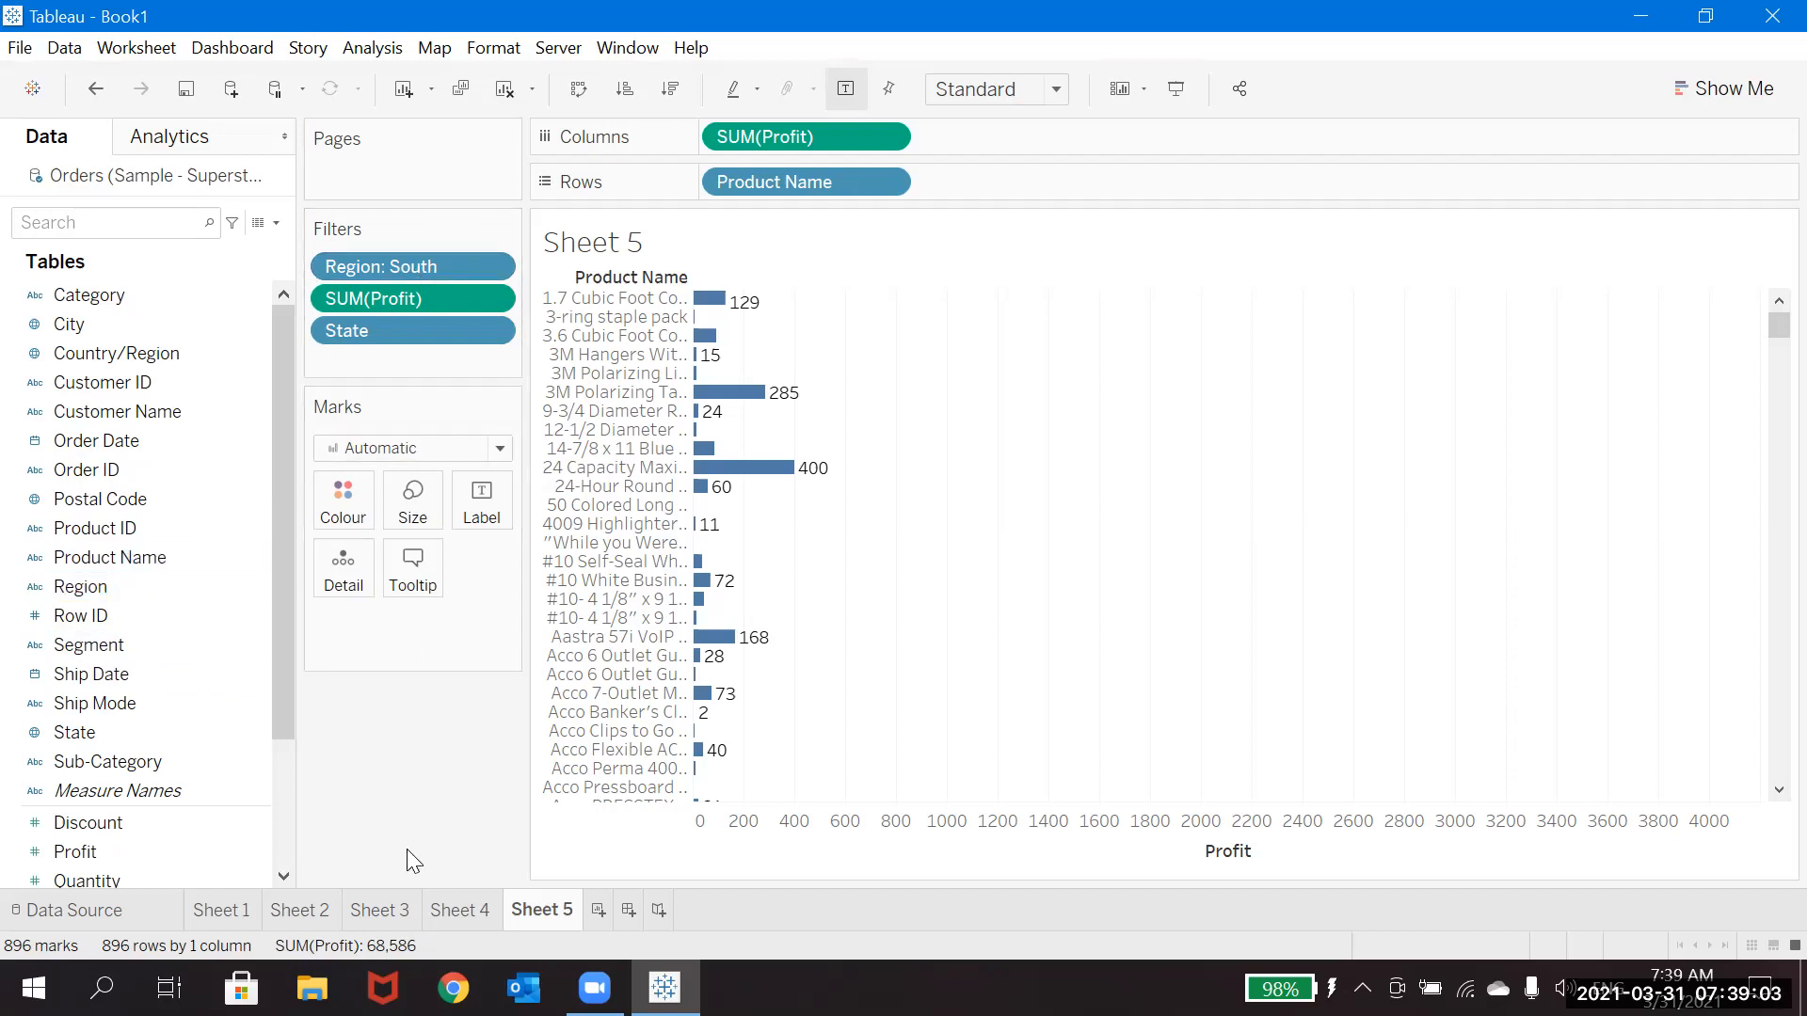
Sort the products by profit in descending order and show the State filter limited to only relevant values.
{"action": "left_click", "coordinate": [671, 89]}
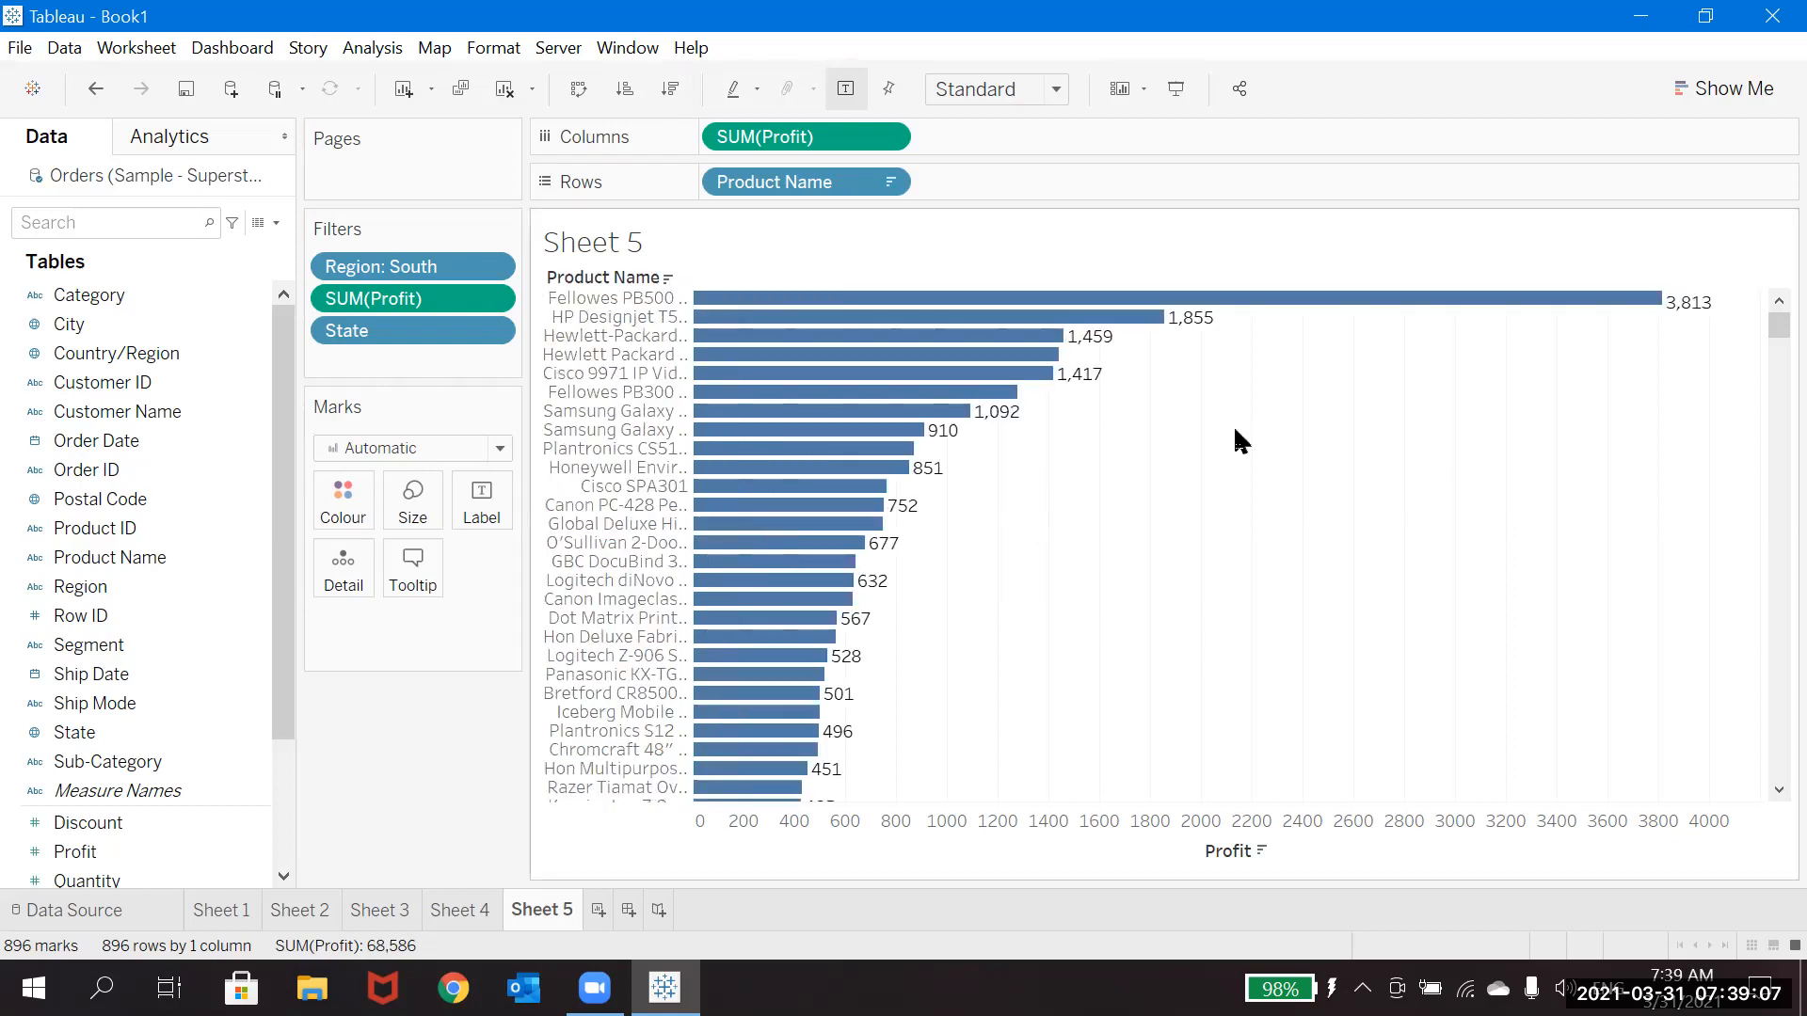
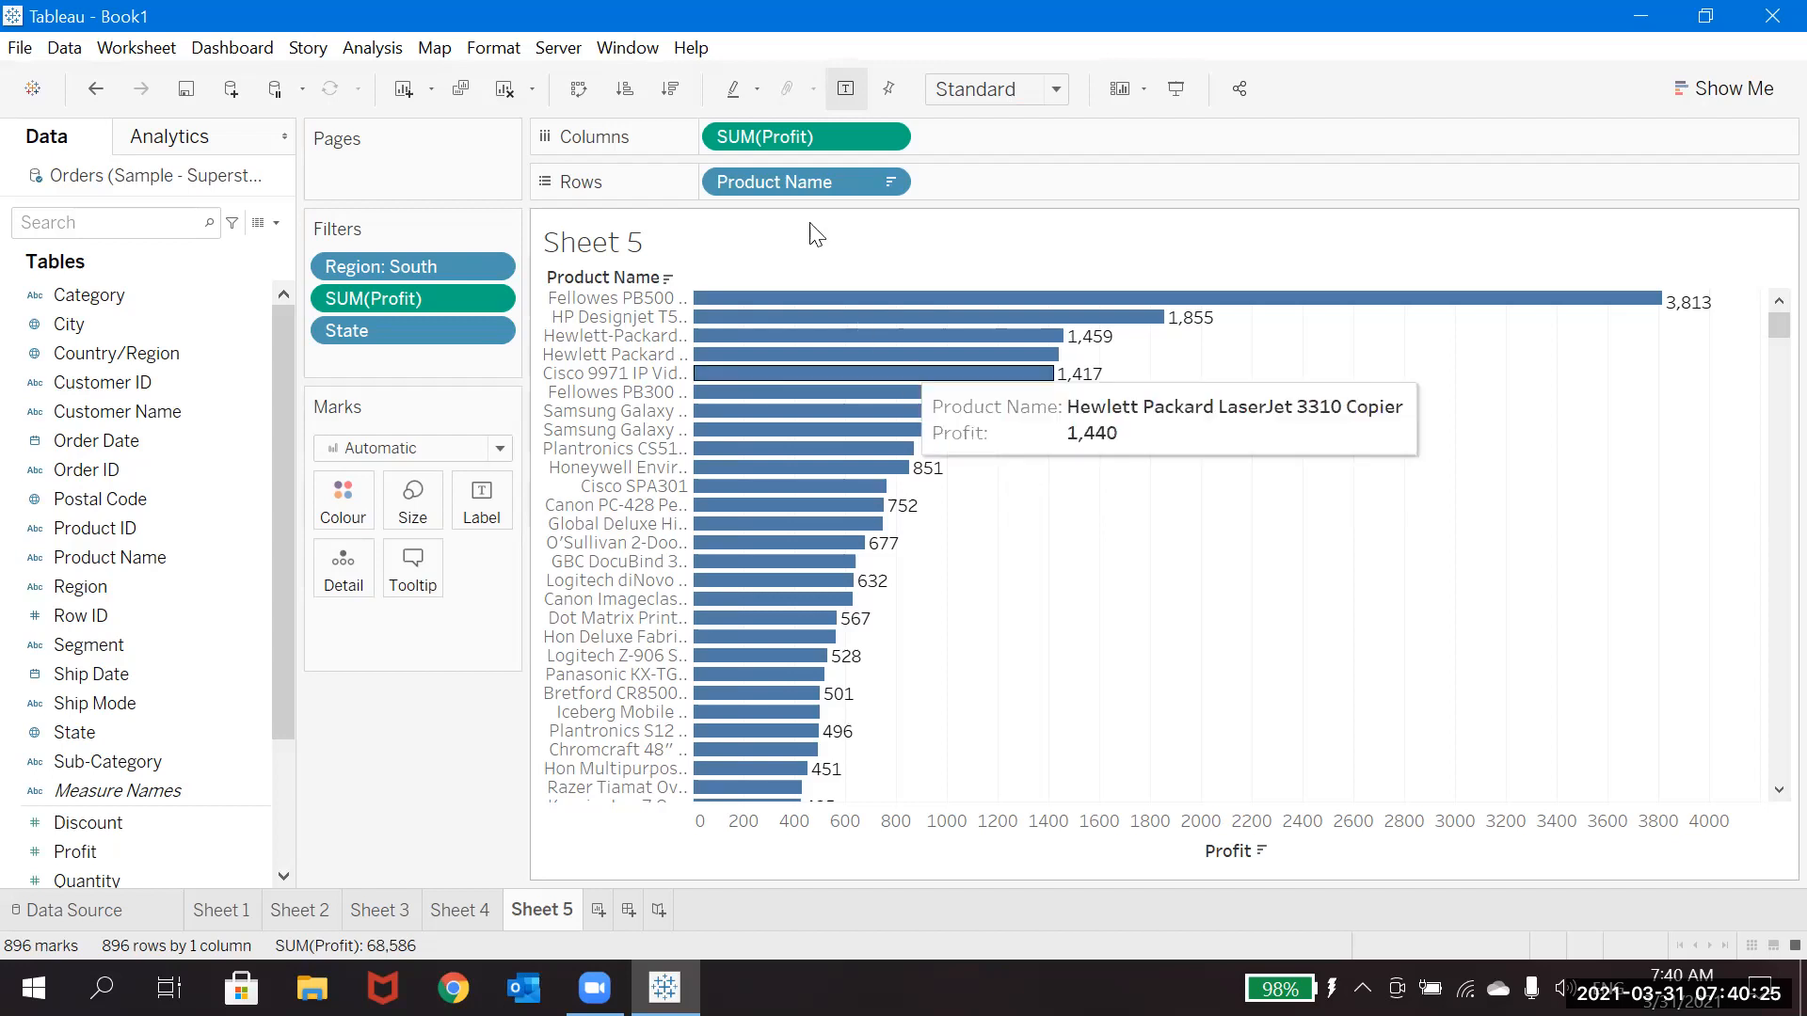
{"action": "left_click", "coordinate": [492, 335]}
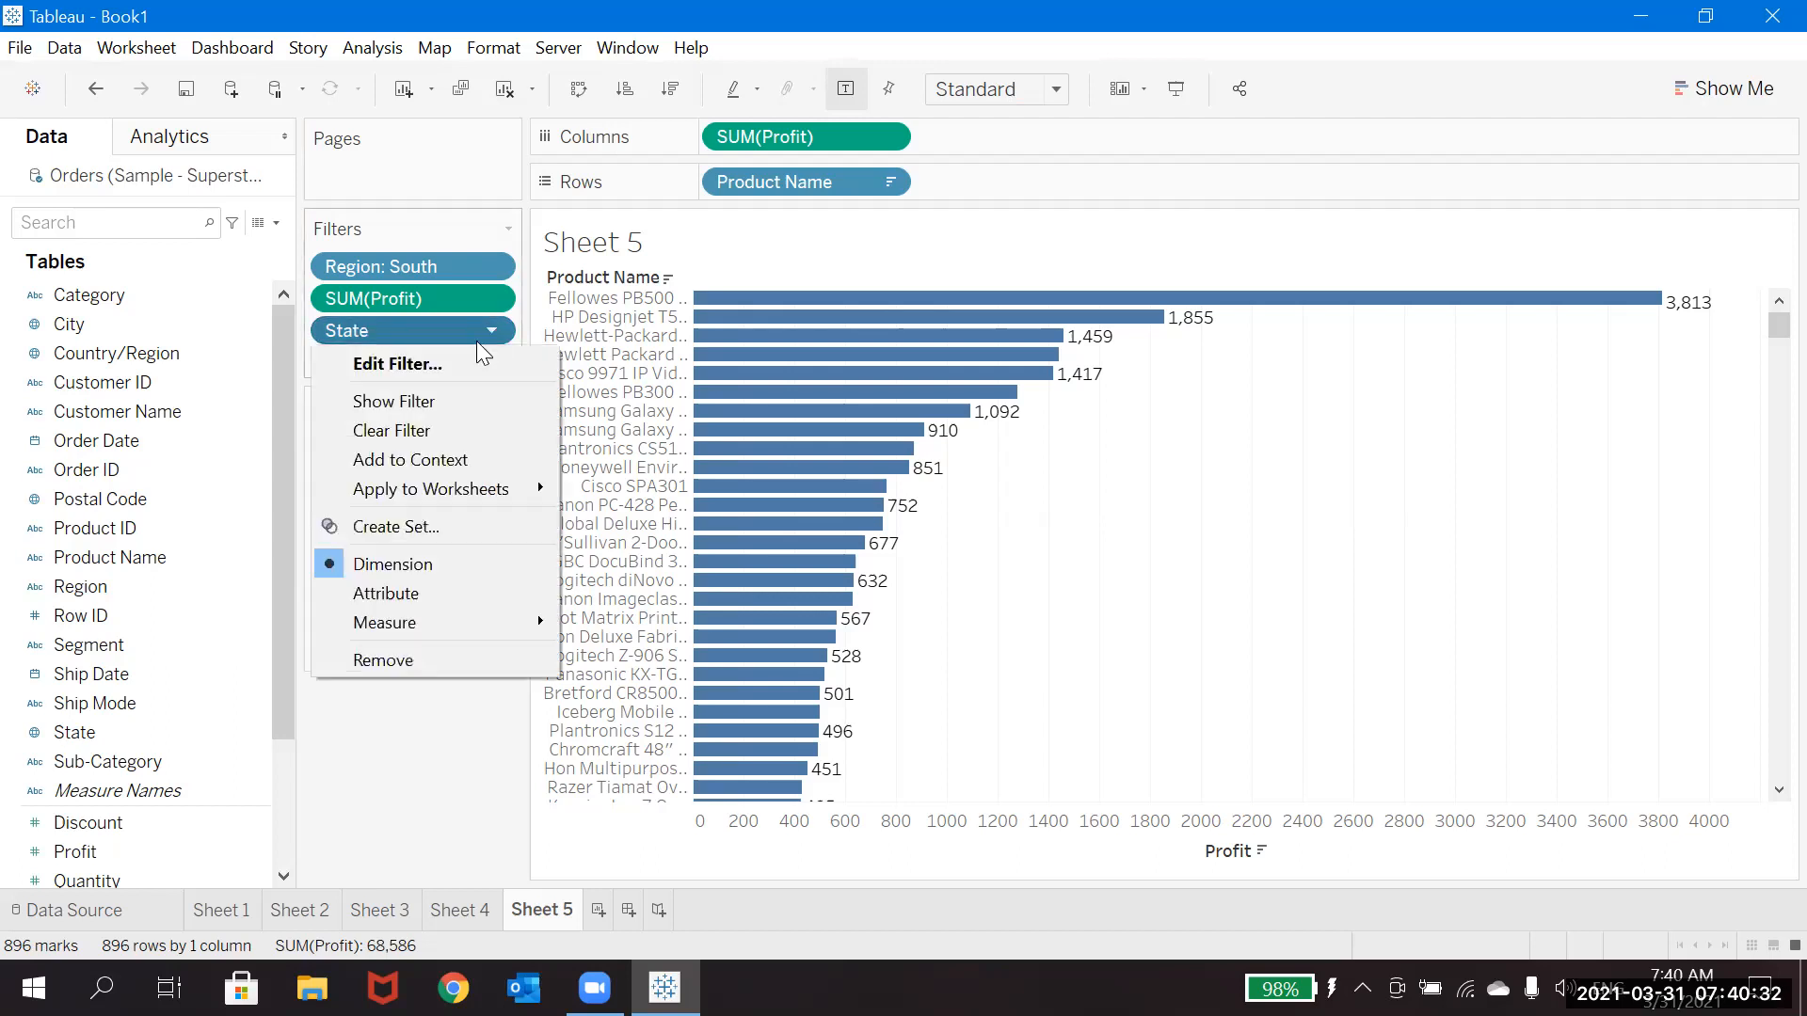
{"action": "left_click", "coordinate": [457, 399]}
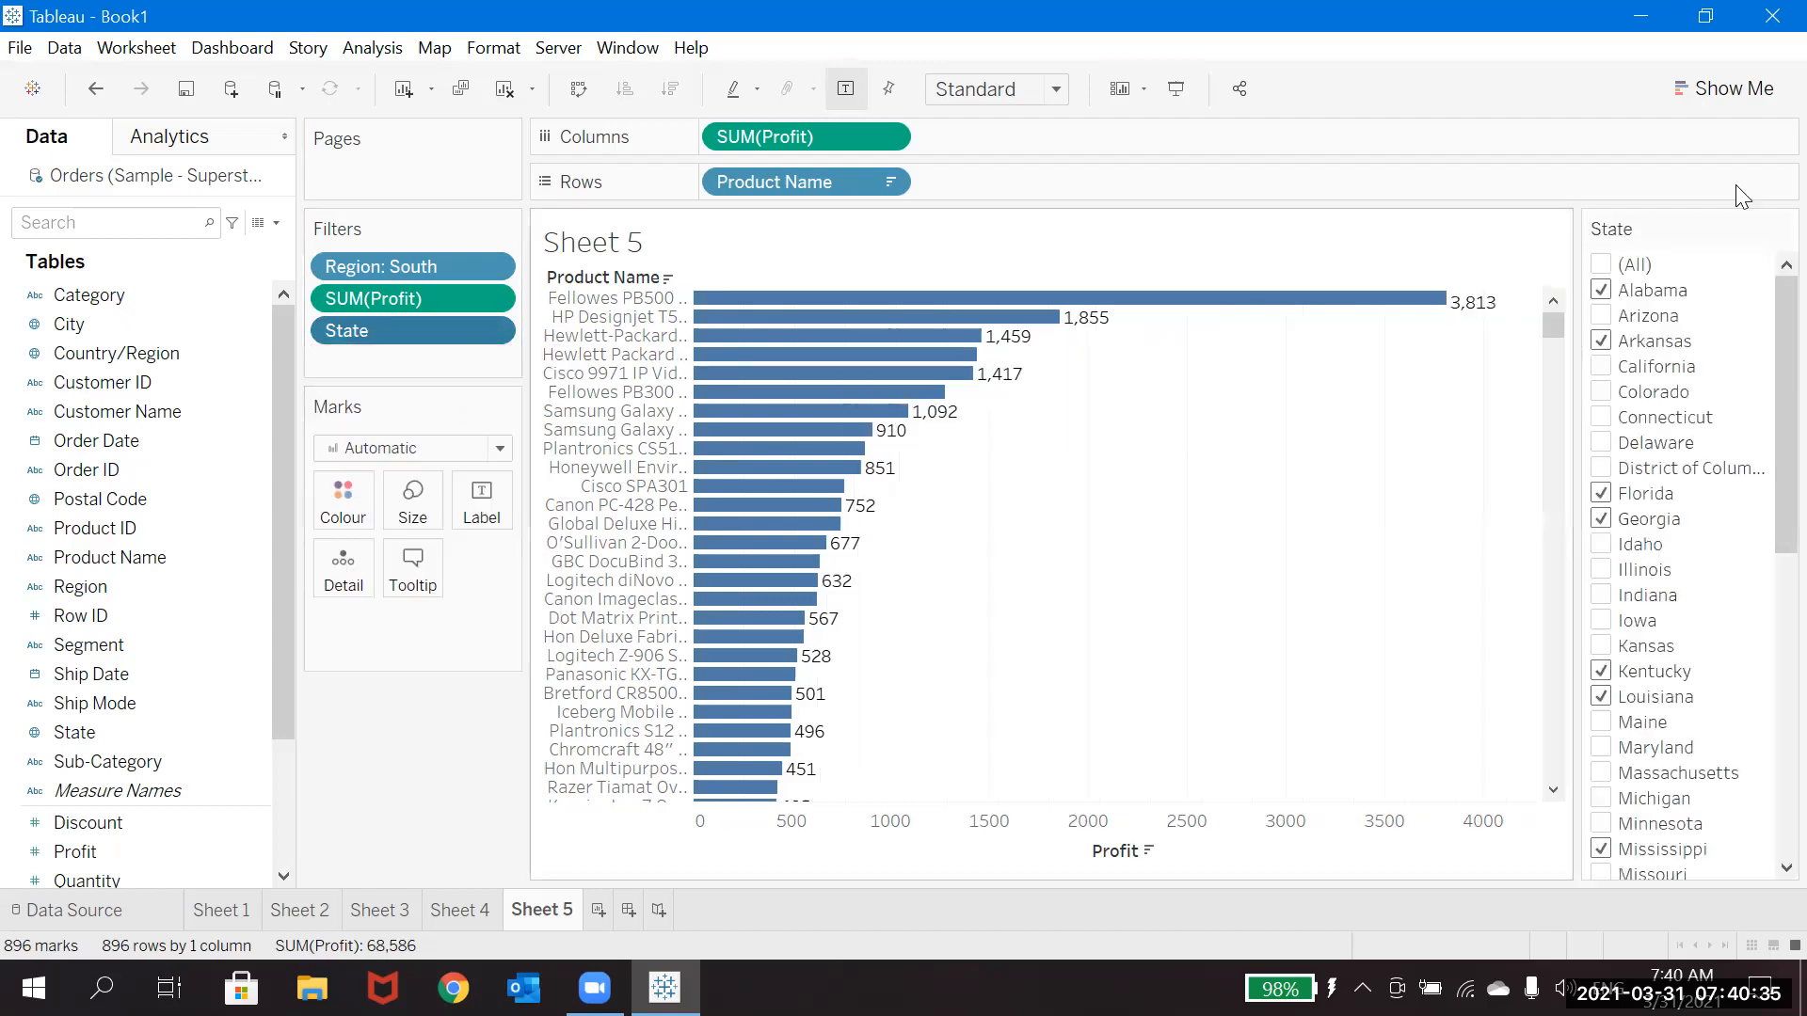
{"action": "left_click", "coordinate": [1783, 229]}
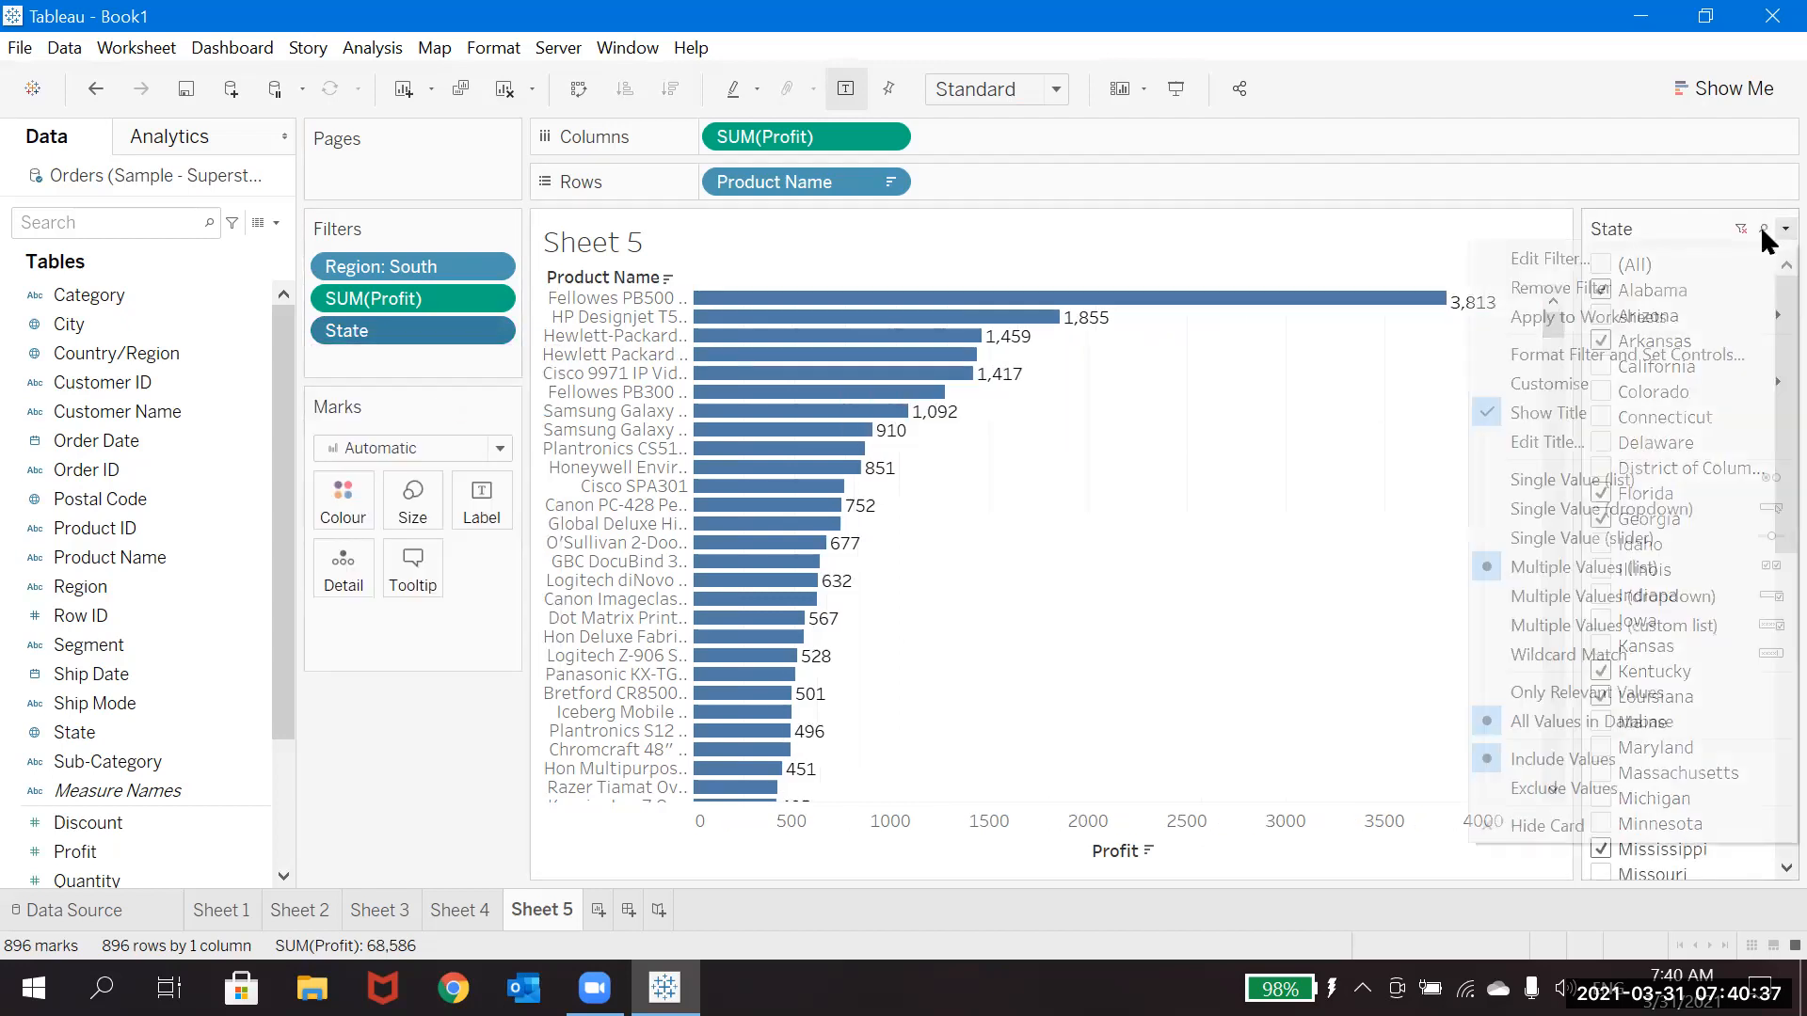
{"action": "left_click", "coordinate": [1607, 694]}
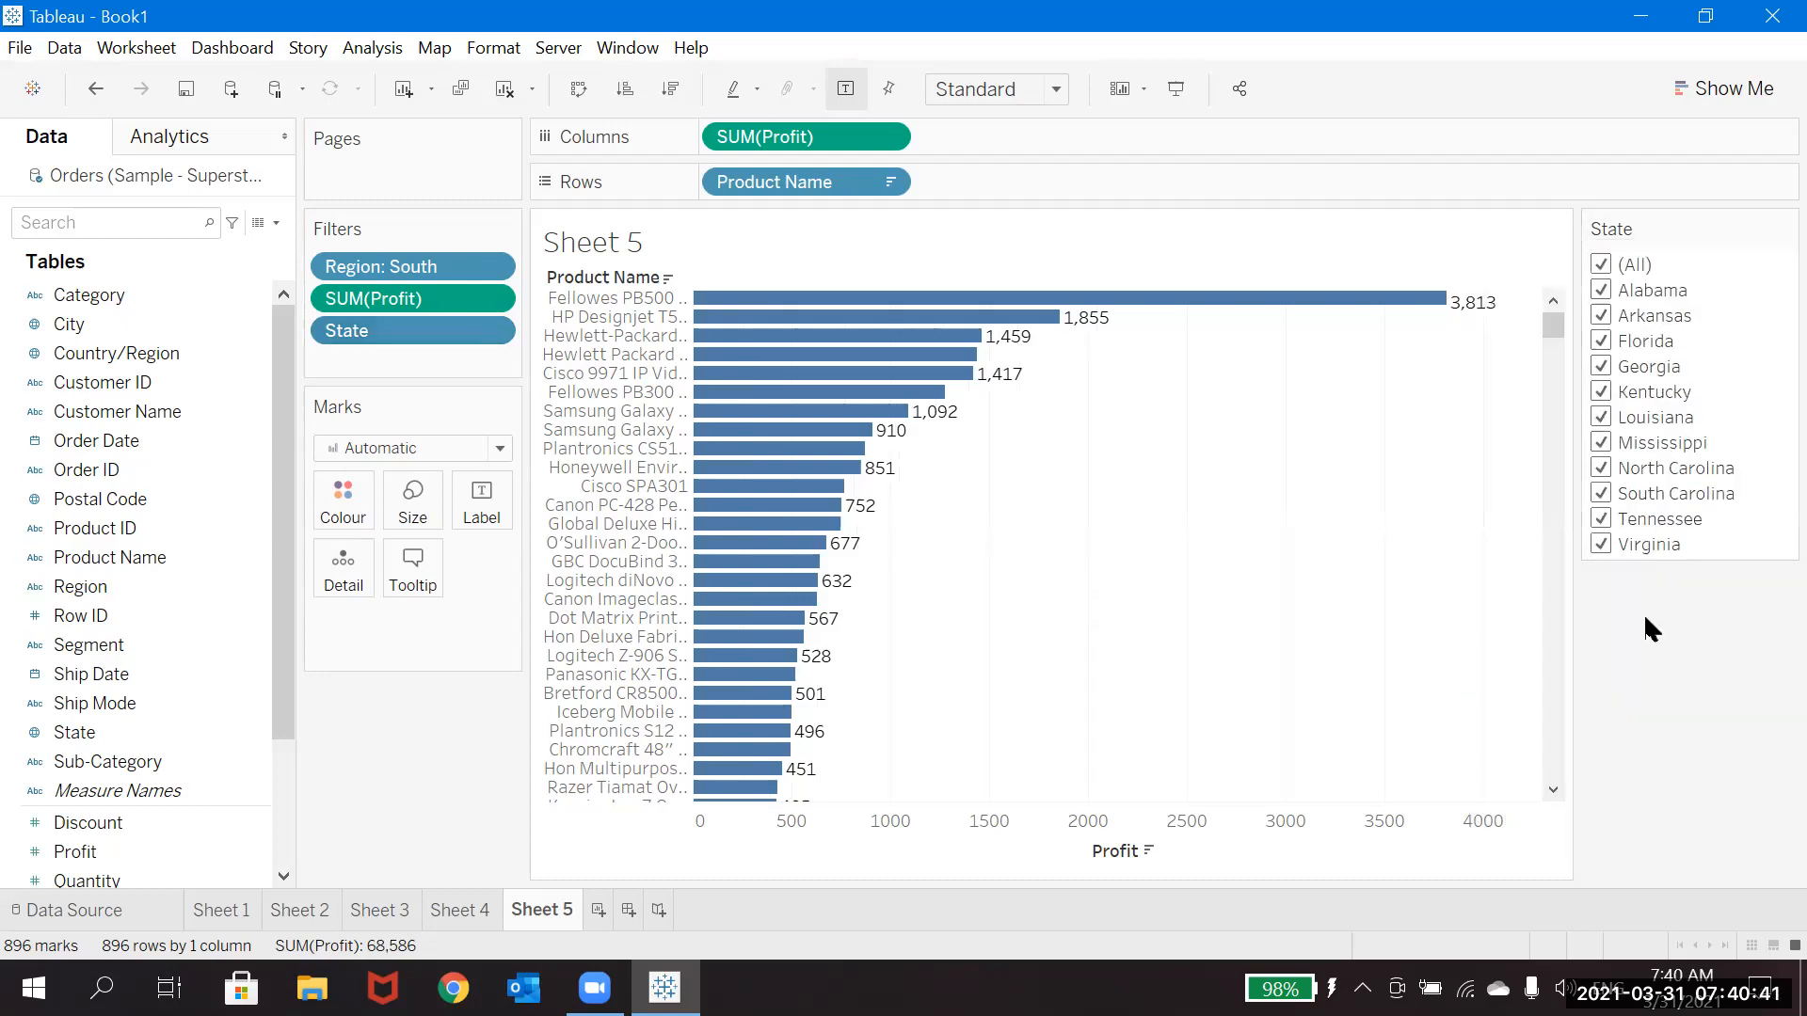
Restrict the product chart to Florida with the State filter, and reset the filter to all states.
{"action": "left_click", "coordinate": [1607, 267]}
{"action": "left_click", "coordinate": [1603, 343]}
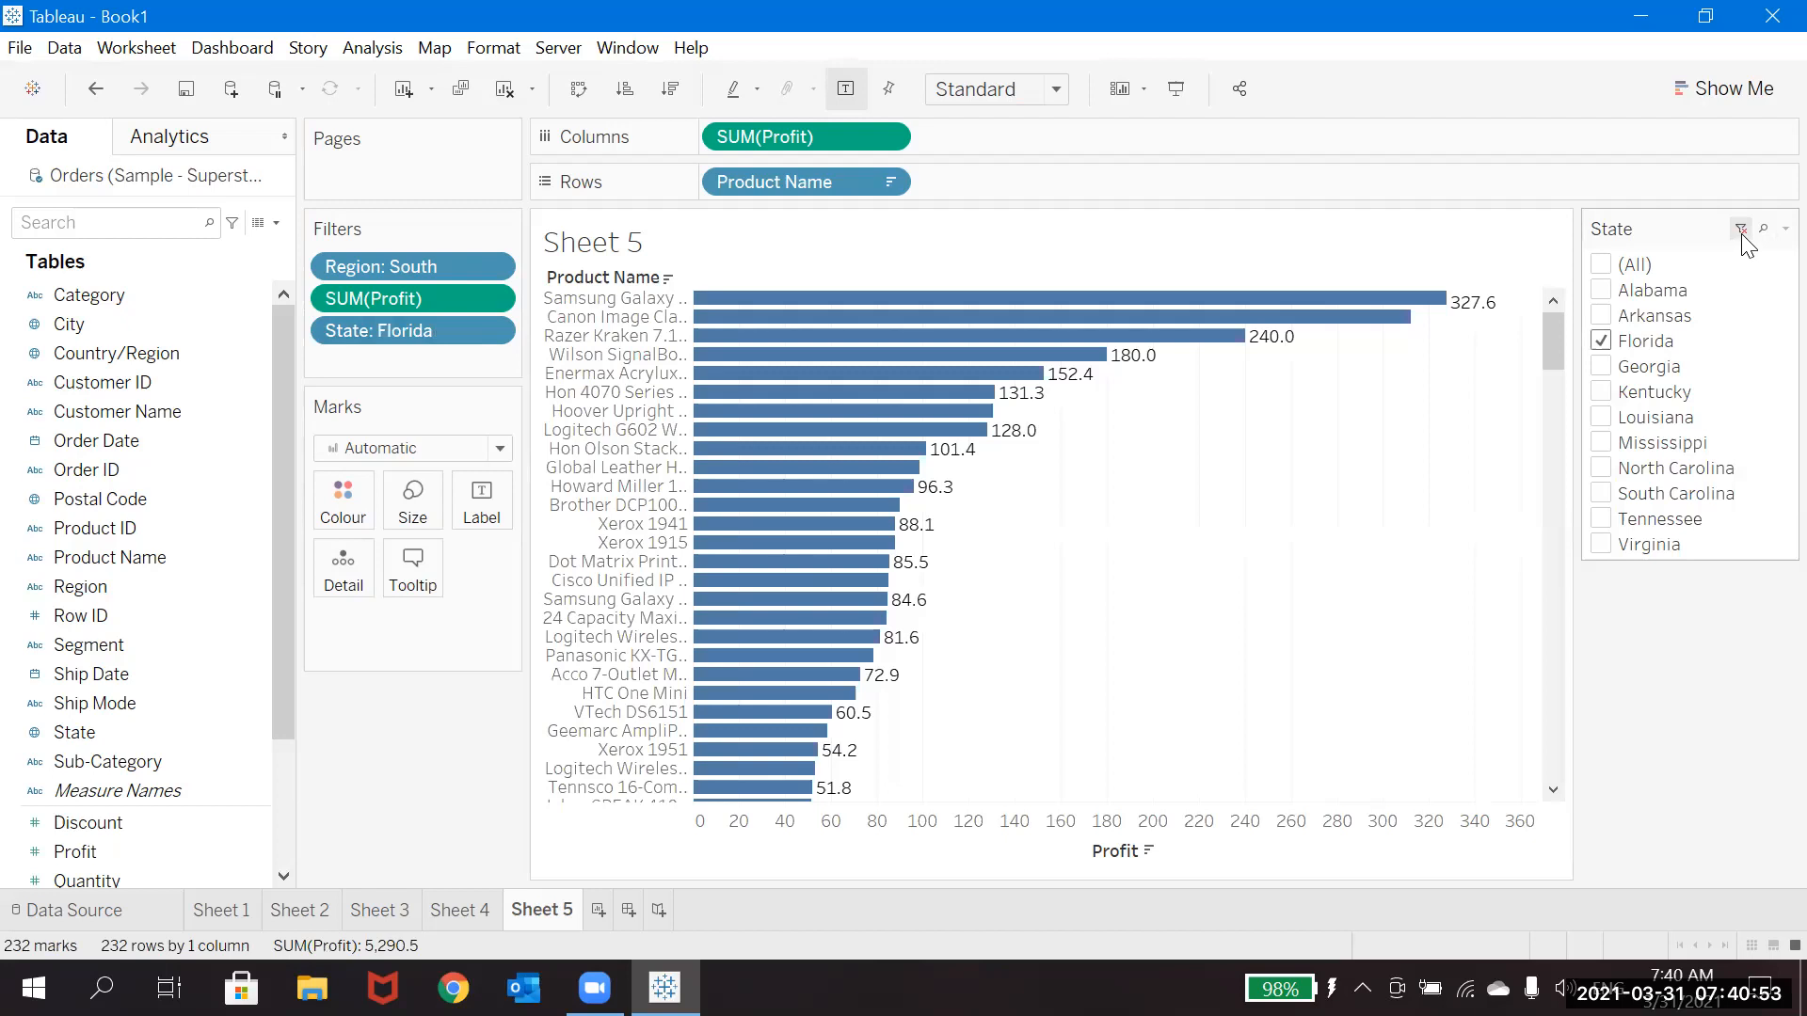
{"action": "left_click", "coordinate": [1741, 230]}
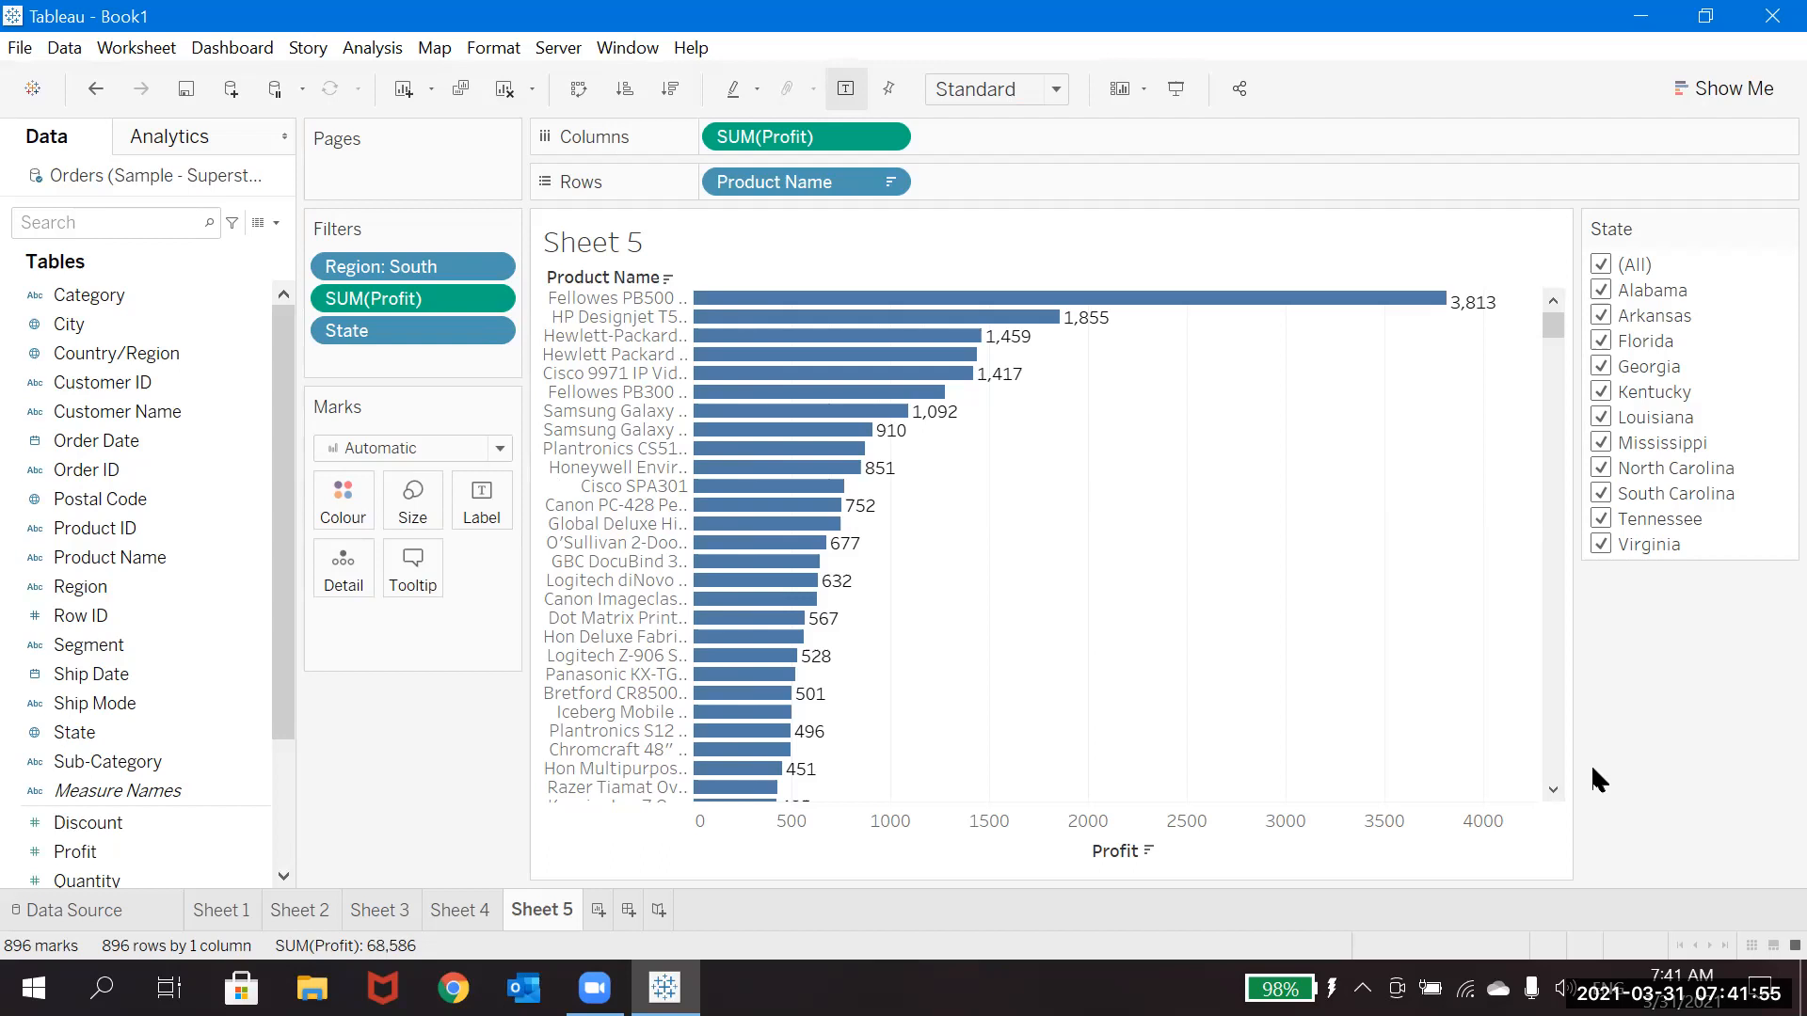
Change the Region filter from South to East.
{"action": "left_click", "coordinate": [495, 268]}
{"action": "left_click", "coordinate": [453, 299]}
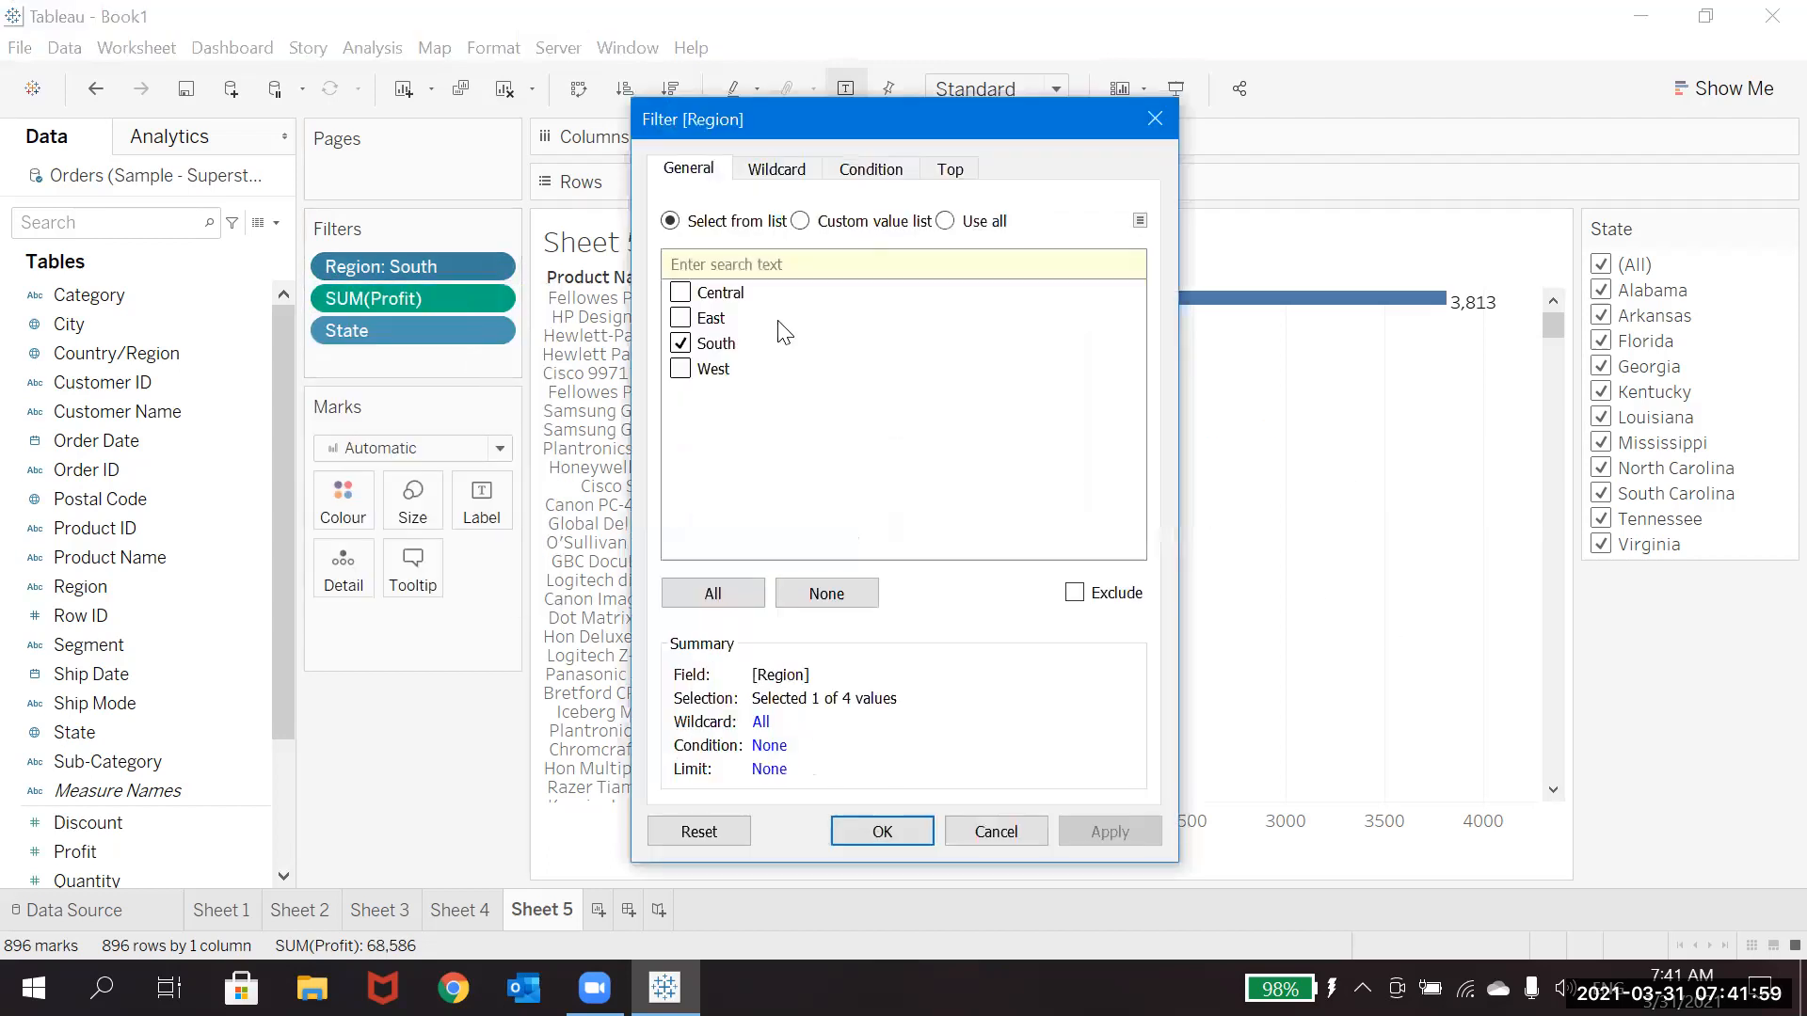
{"action": "left_click", "coordinate": [680, 344]}
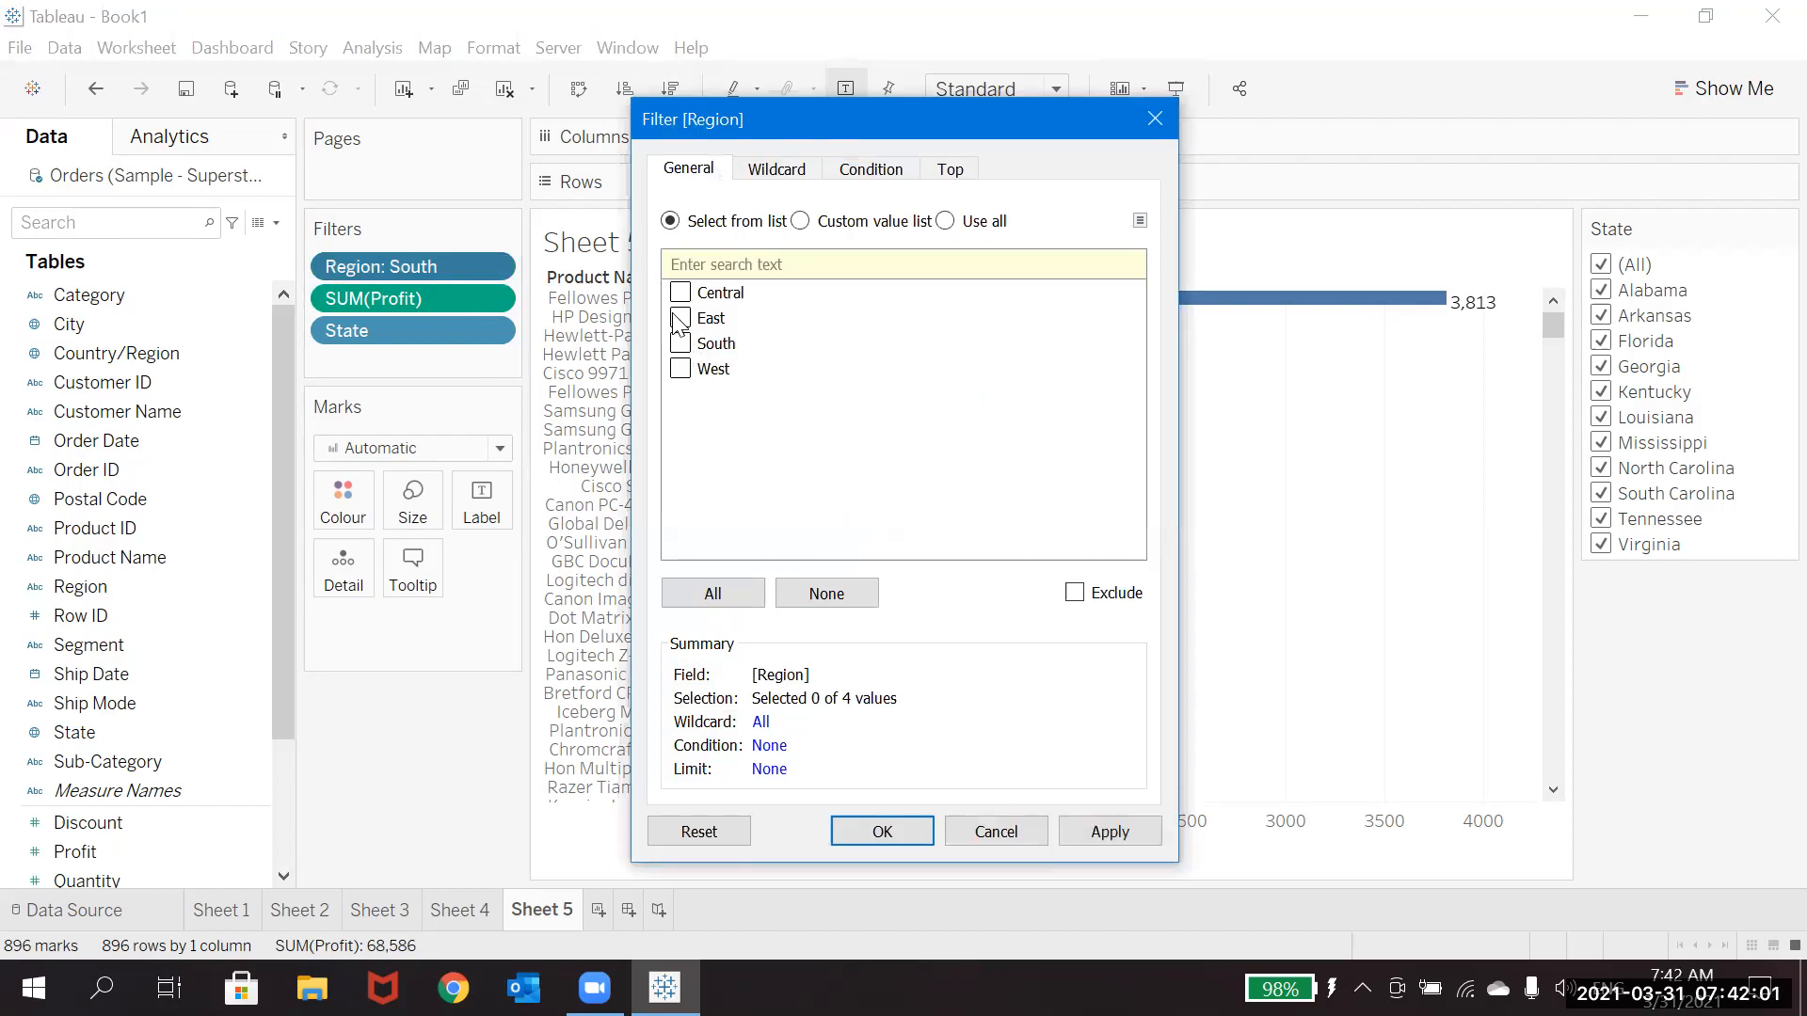
{"action": "left_click", "coordinate": [680, 318]}
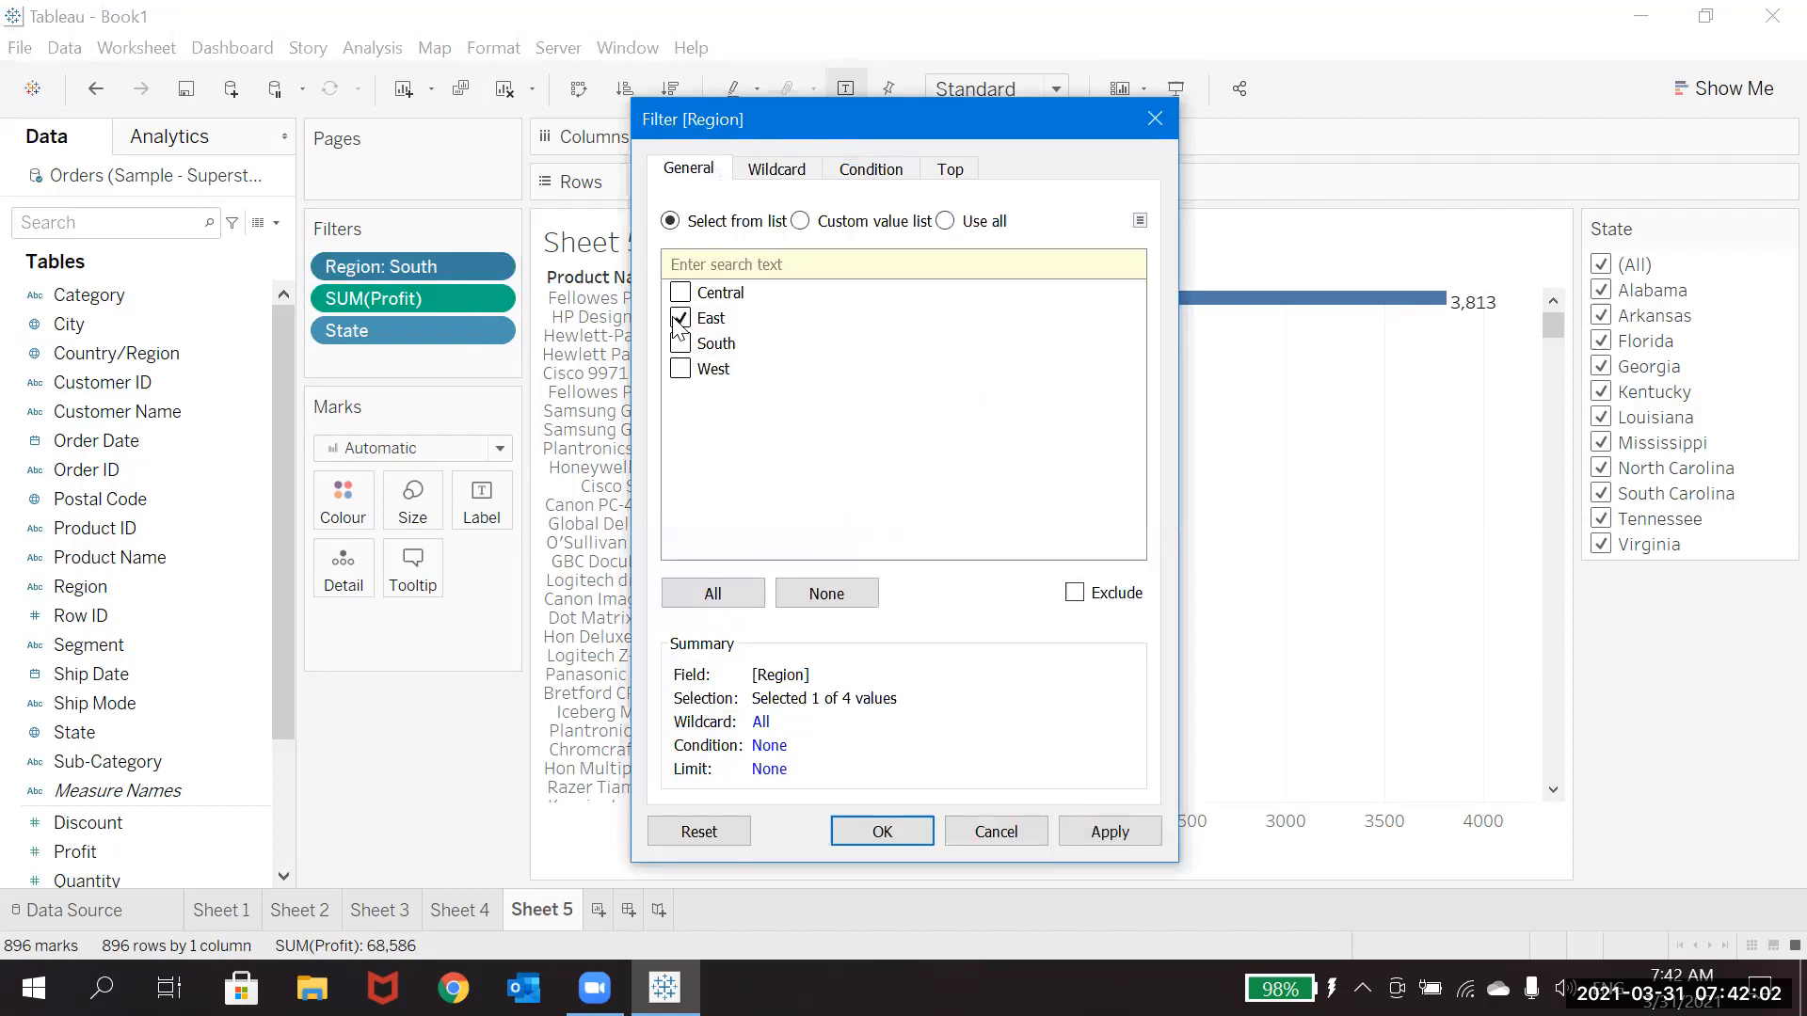
{"action": "left_click", "coordinate": [882, 831]}
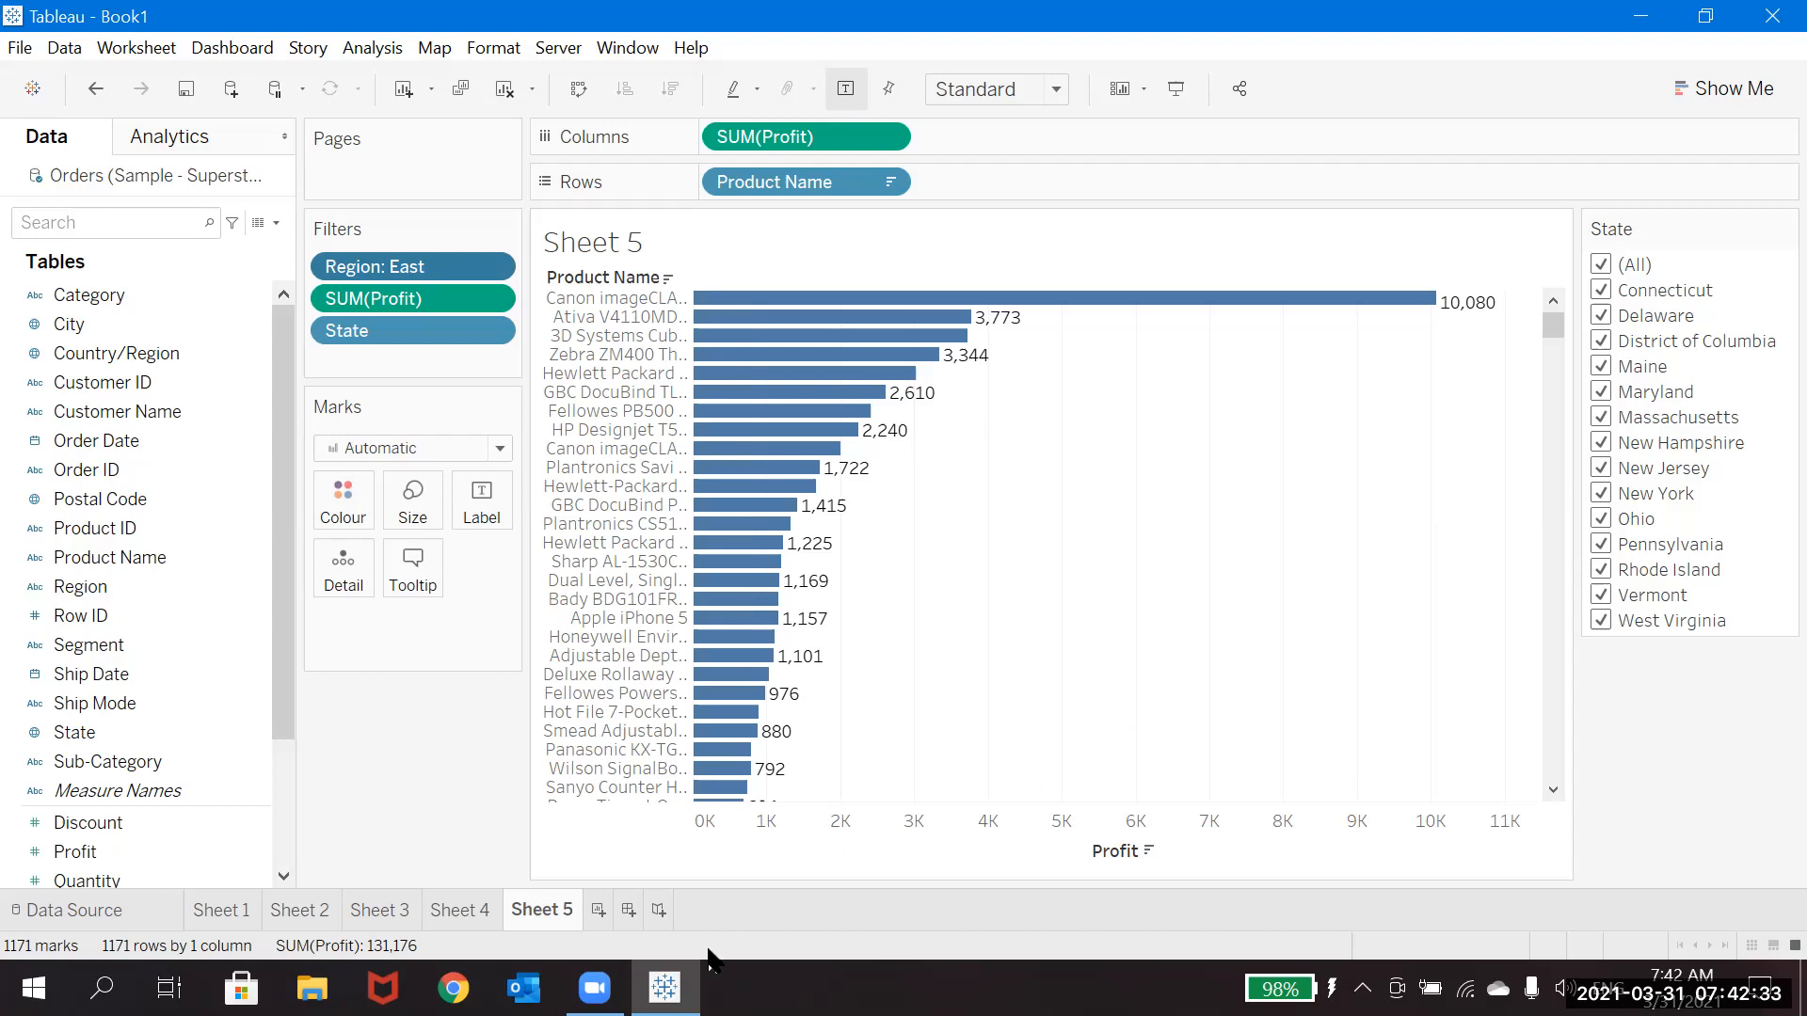
{"action": "mouse_move", "coordinate": [594, 989]}
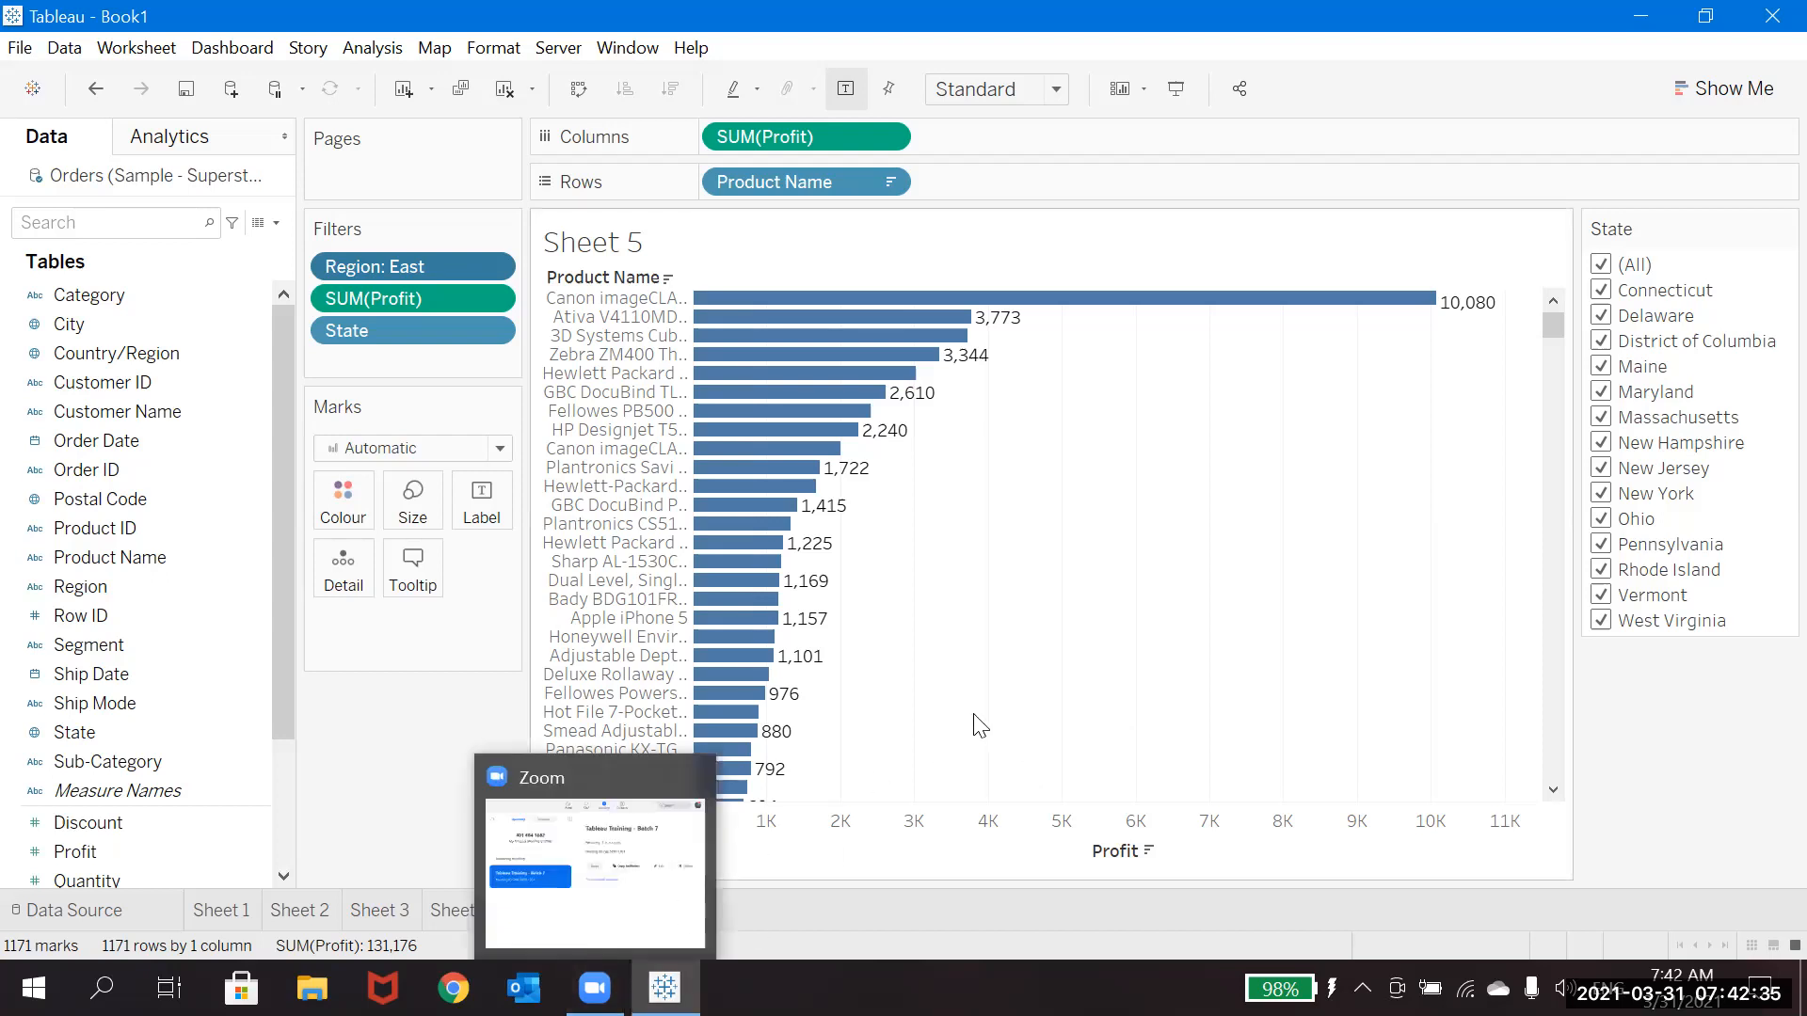
{"action": "left_click", "coordinate": [1018, 646]}
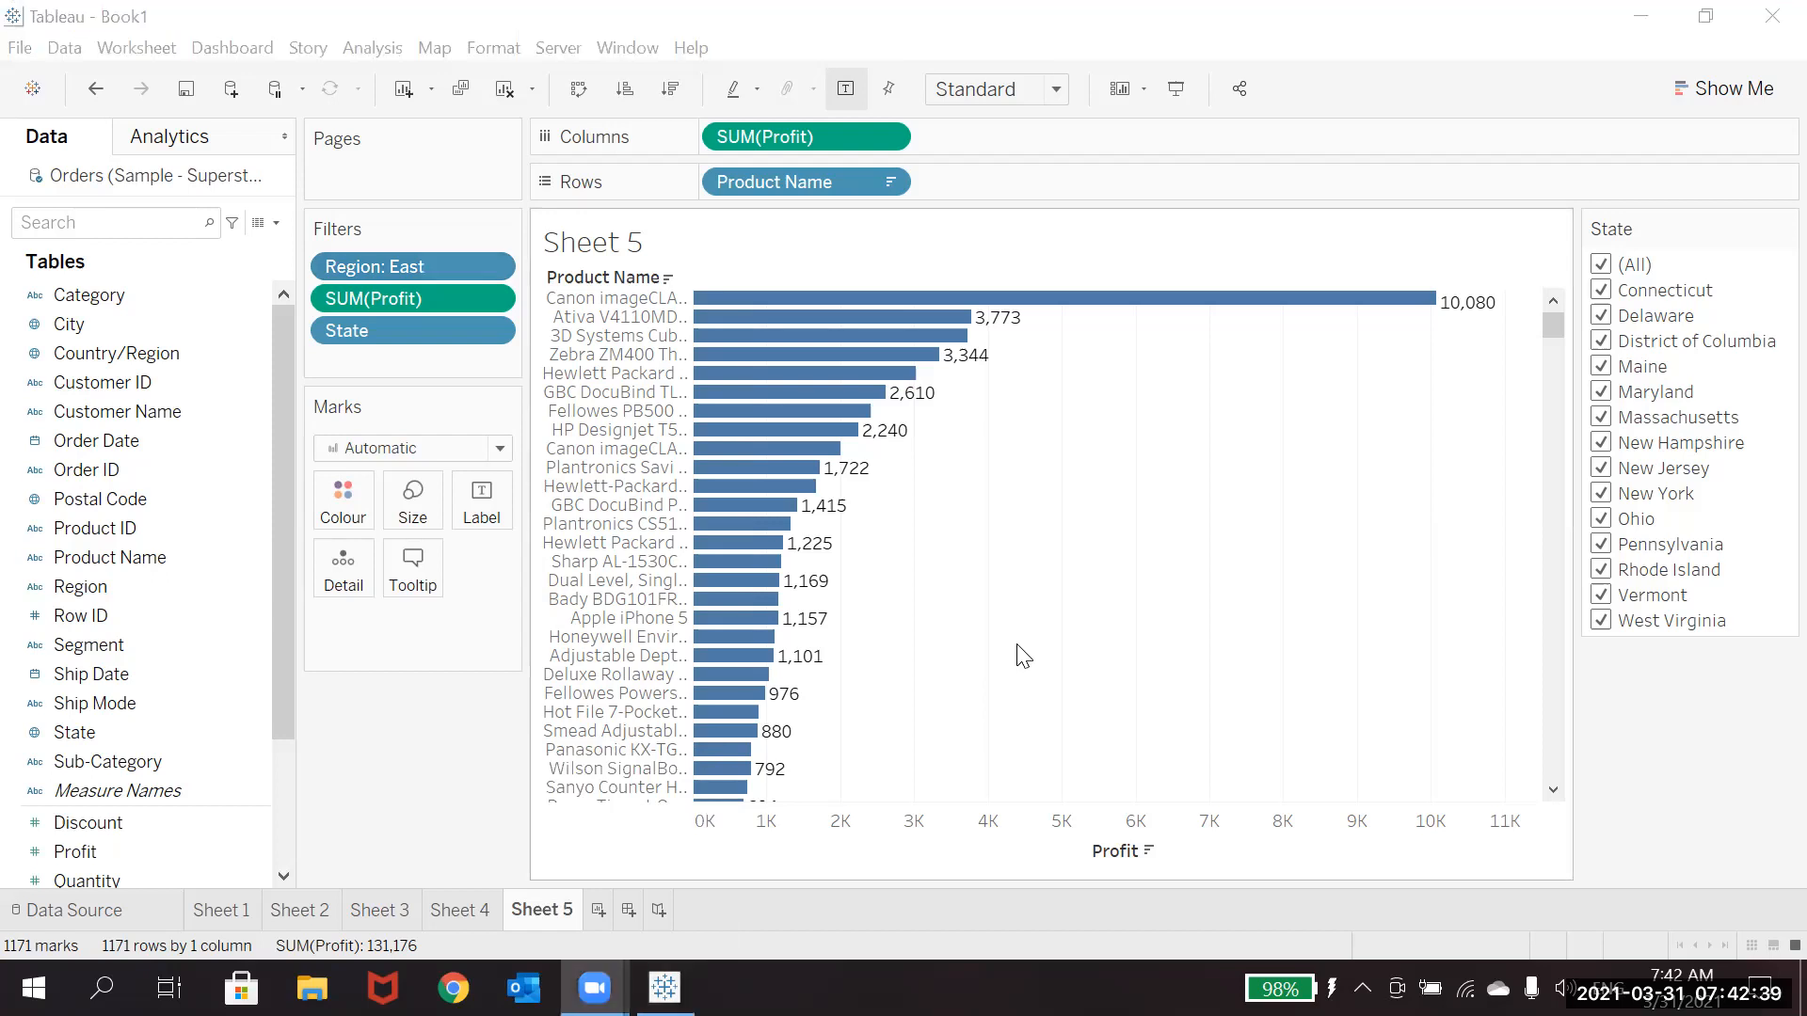